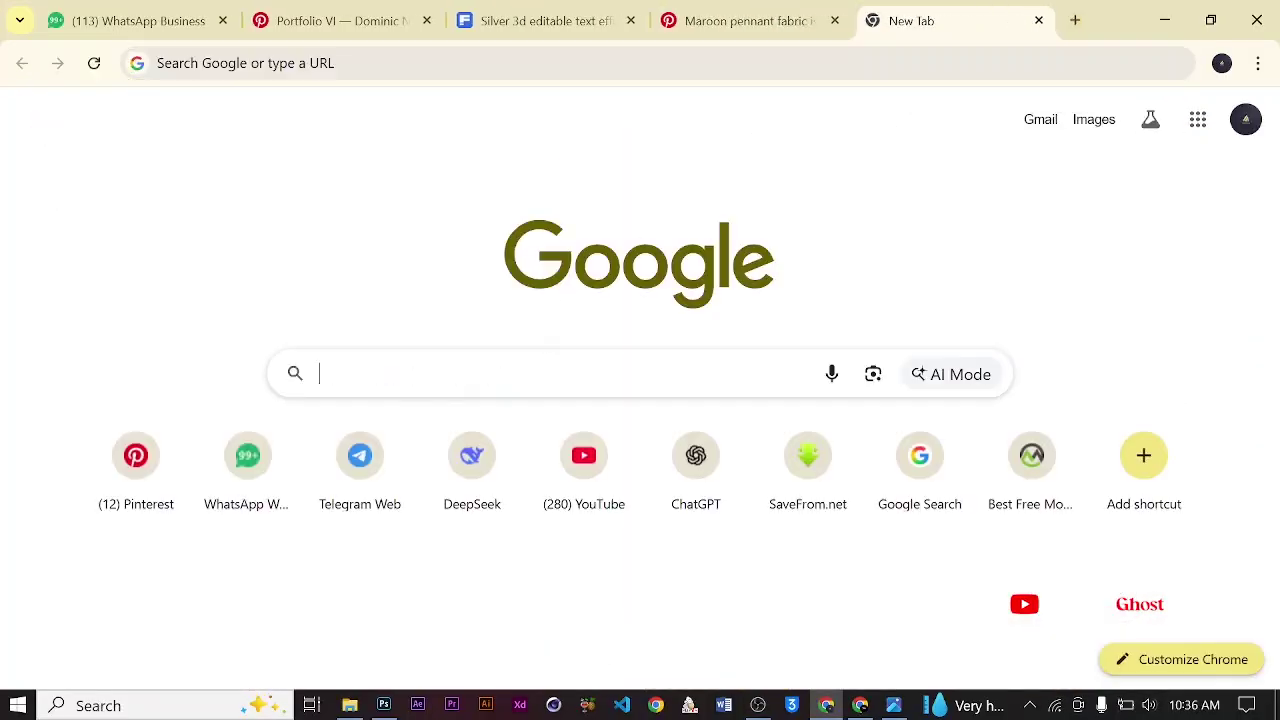
- Search Google for 'silver 3d text mockup'
type("sil")
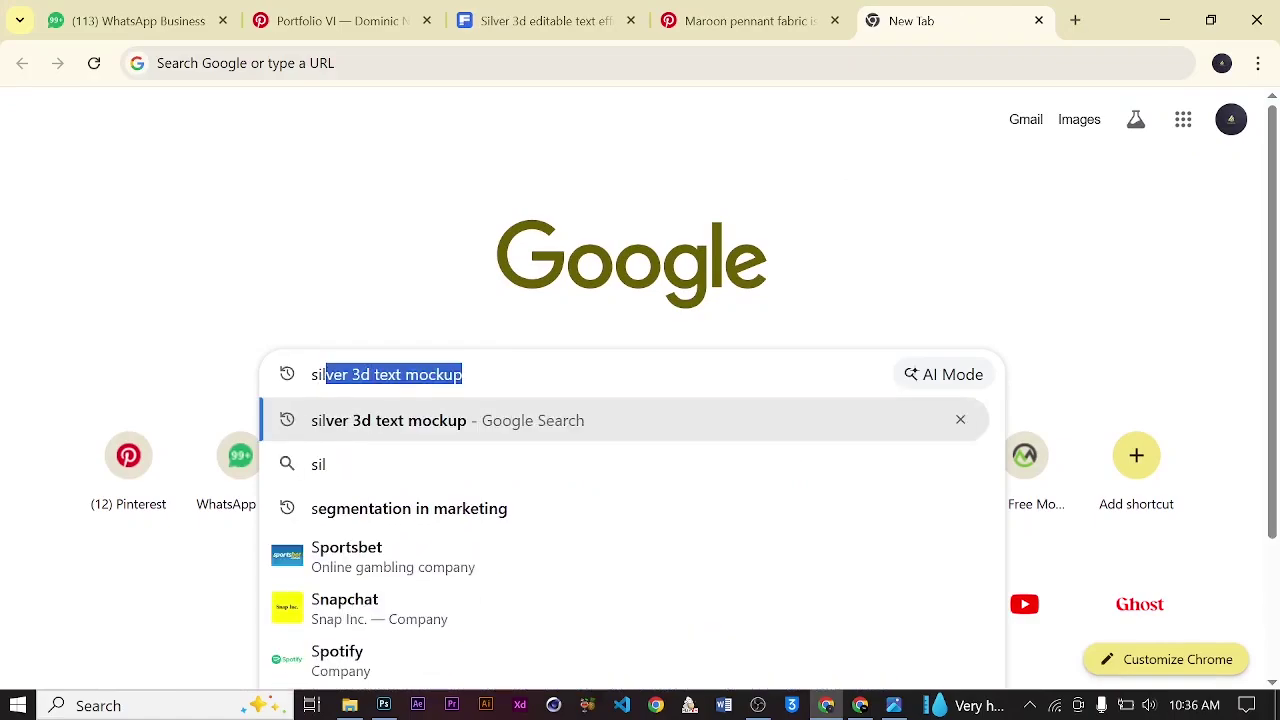
type("ver ")
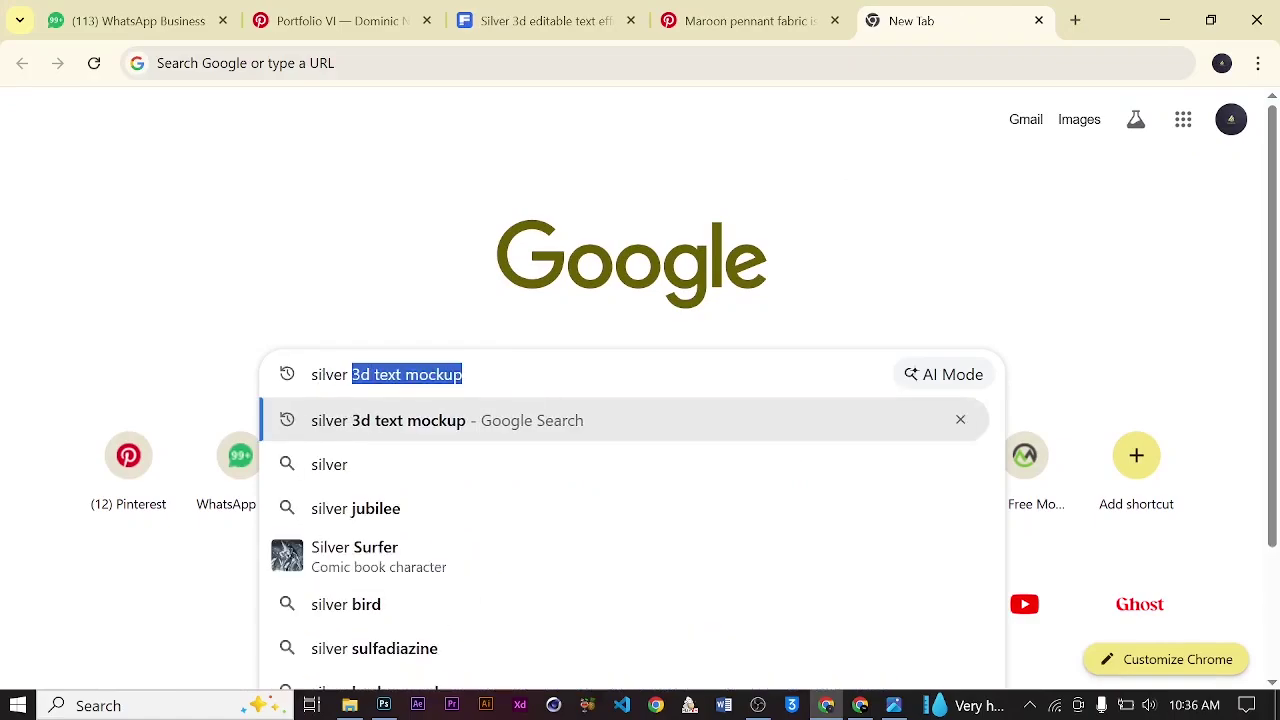
type("3d ")
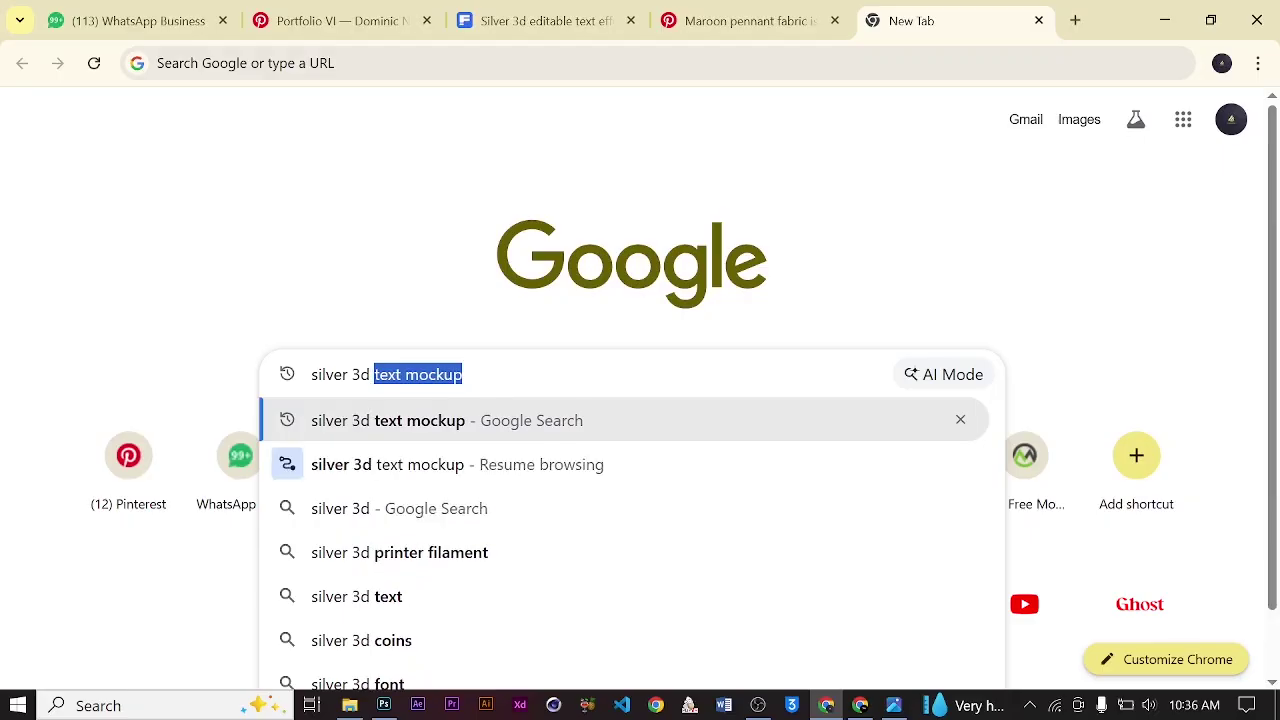
type("text m")
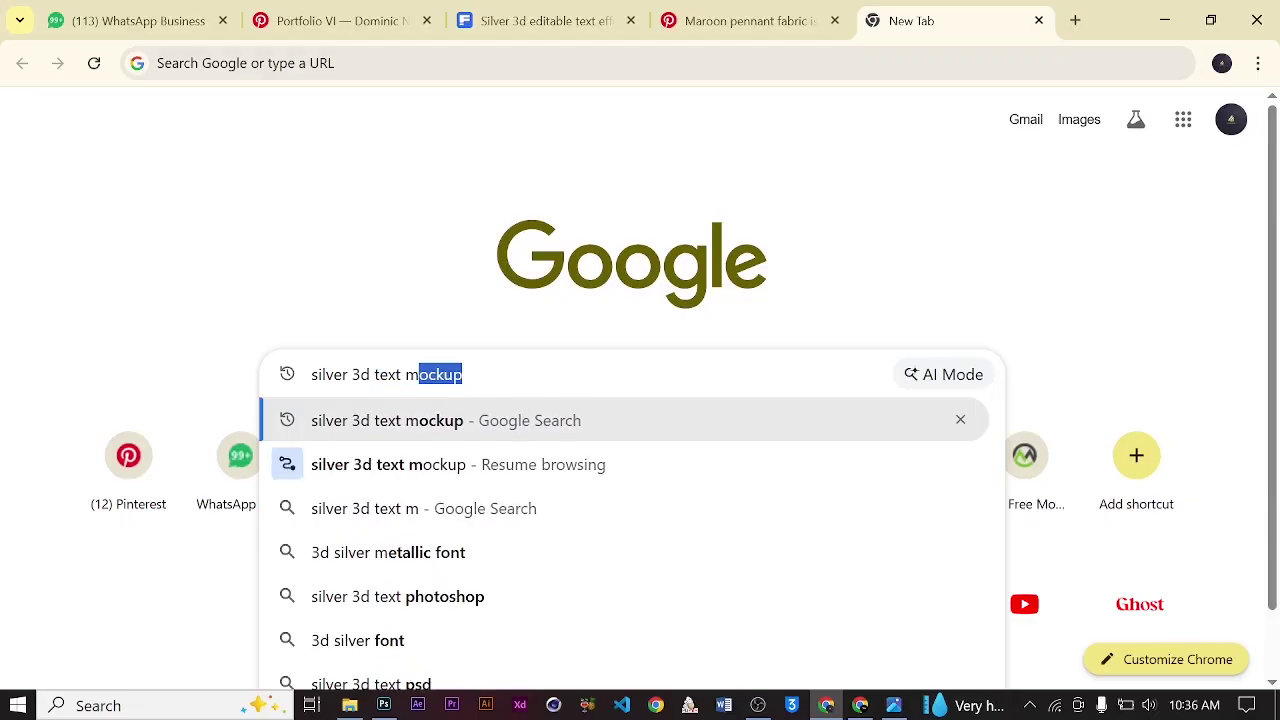
type("ockup")
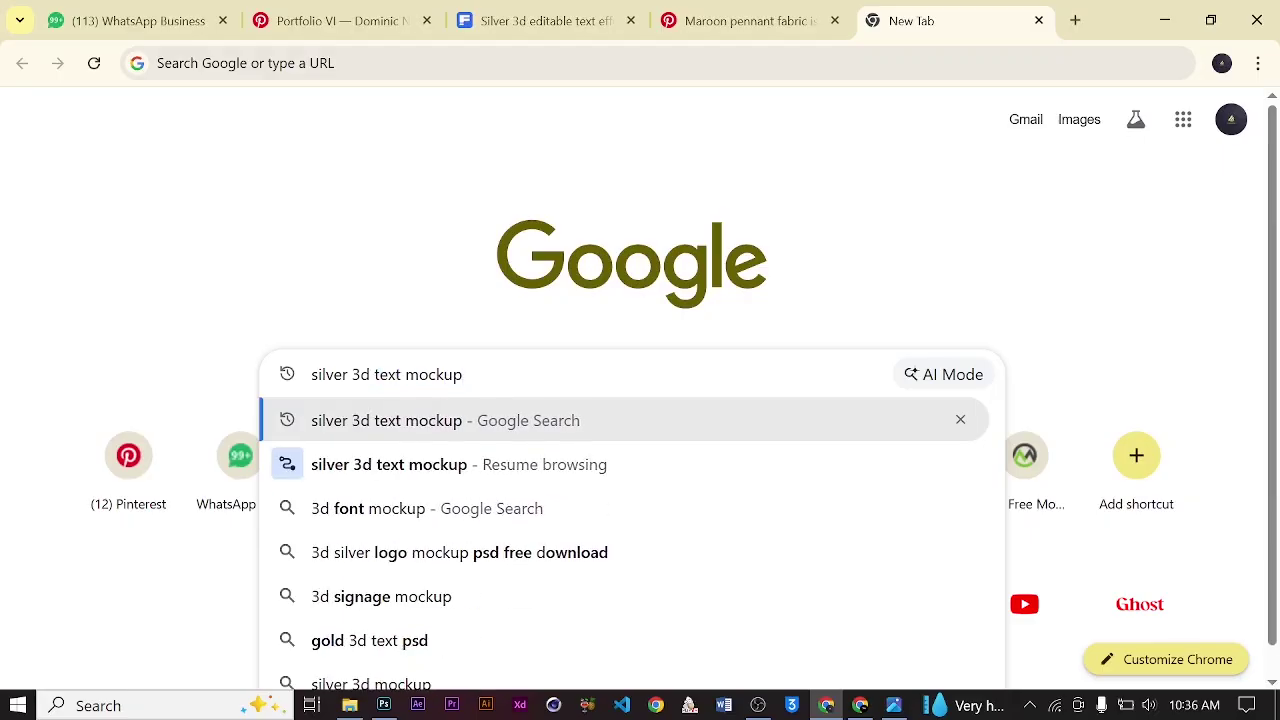
key("Return")
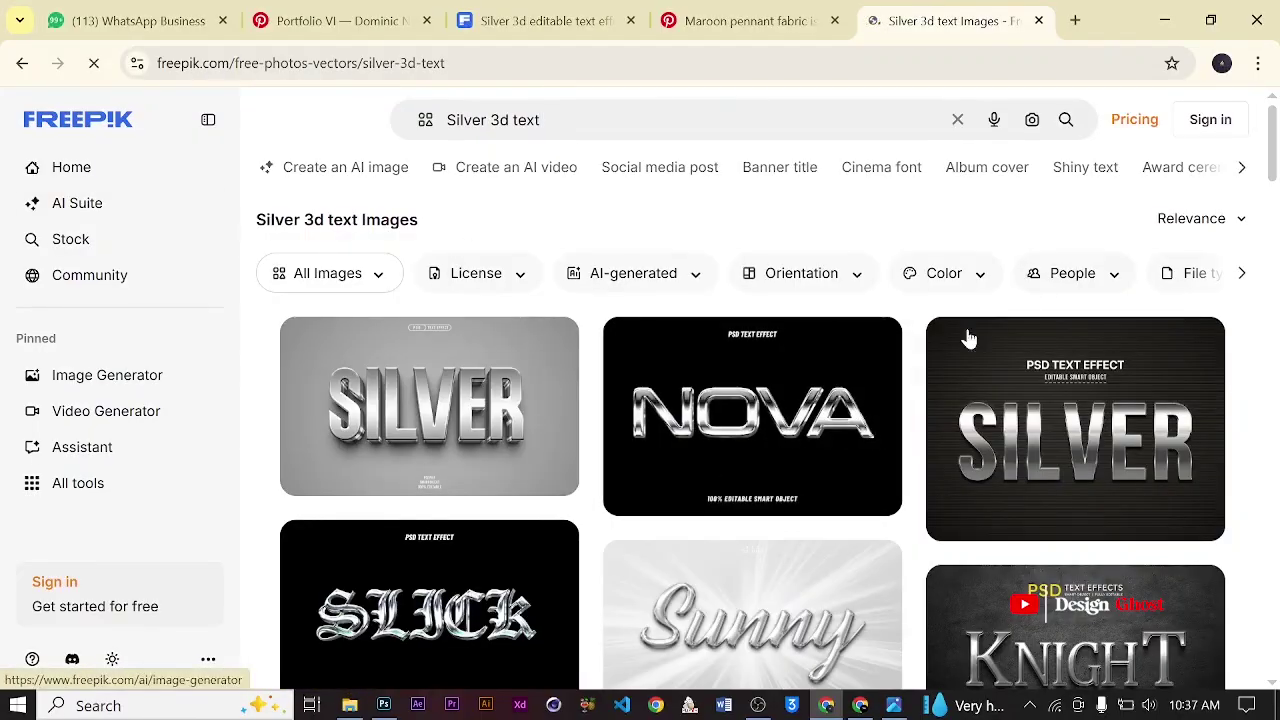
- Open Freepik's grey SILVER 3d editable text effect and list its PSD and JPG downloads
scroll(651, 406, "down", 1)
scroll(979, 417, "down", 7)
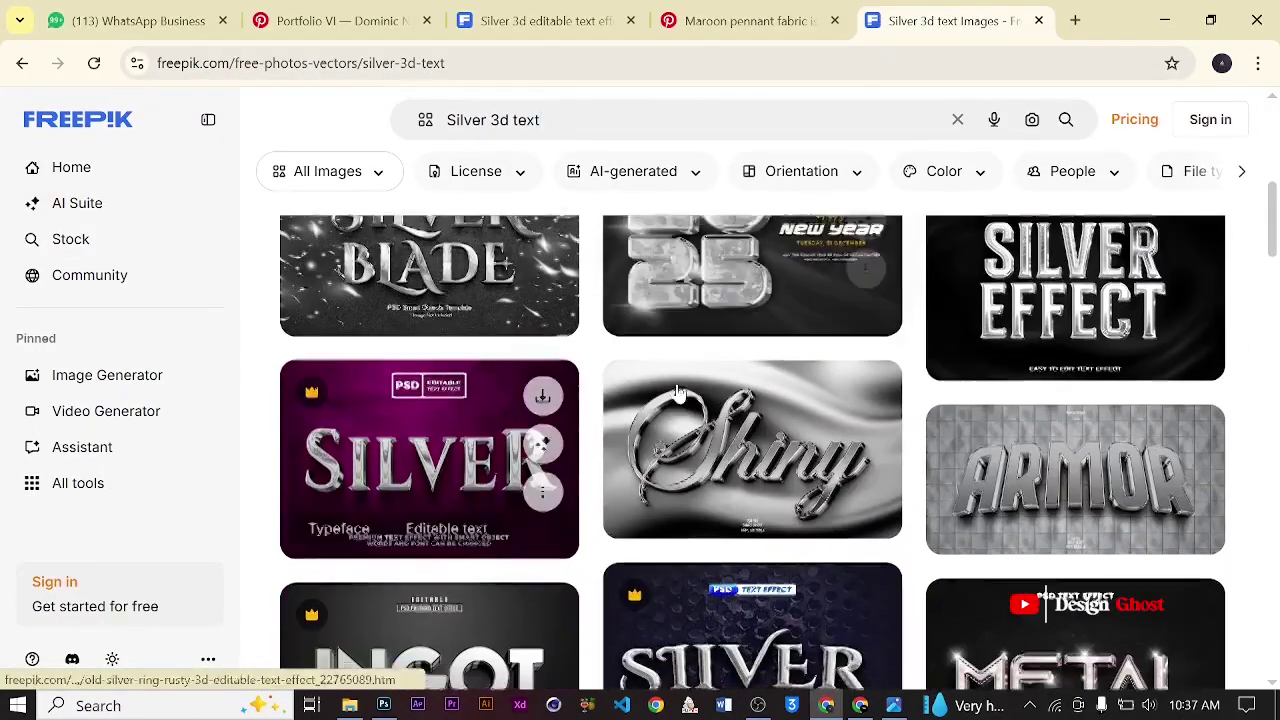
scroll(760, 425, "down", 1)
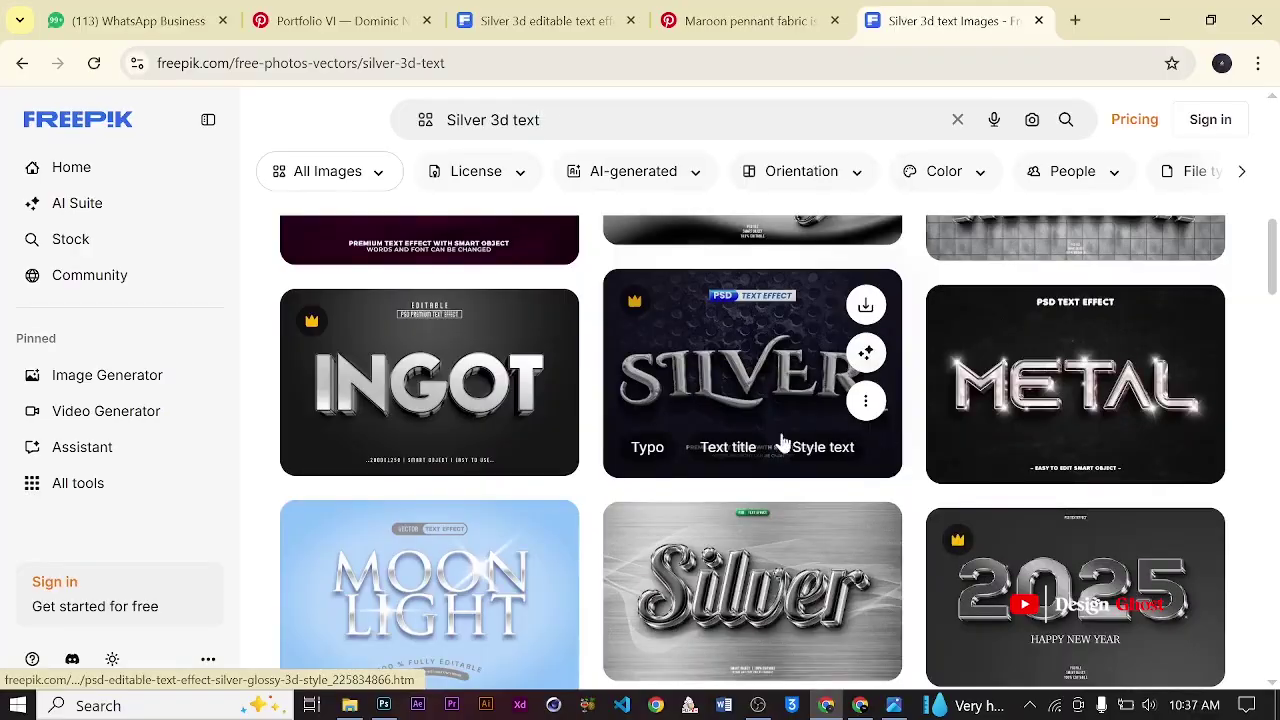
scroll(774, 445, "up", 2)
scroll(770, 448, "down", 4)
scroll(768, 452, "down", 1)
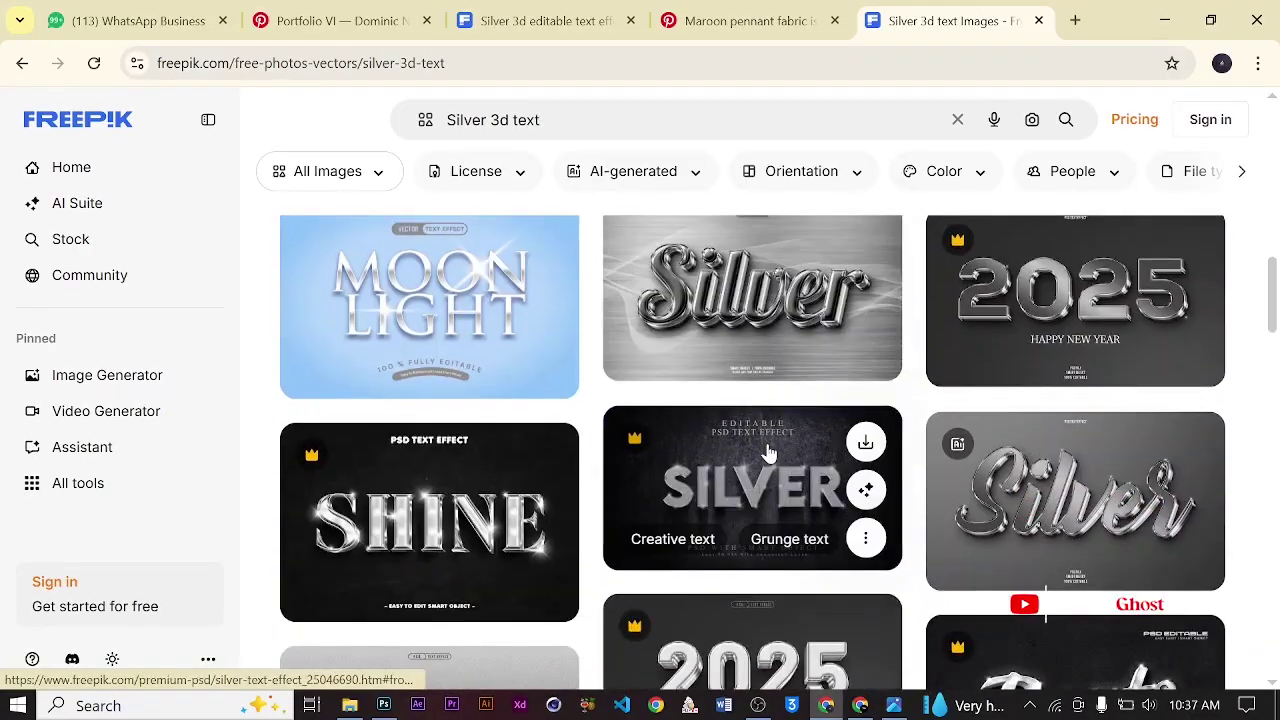
scroll(768, 453, "up", 10)
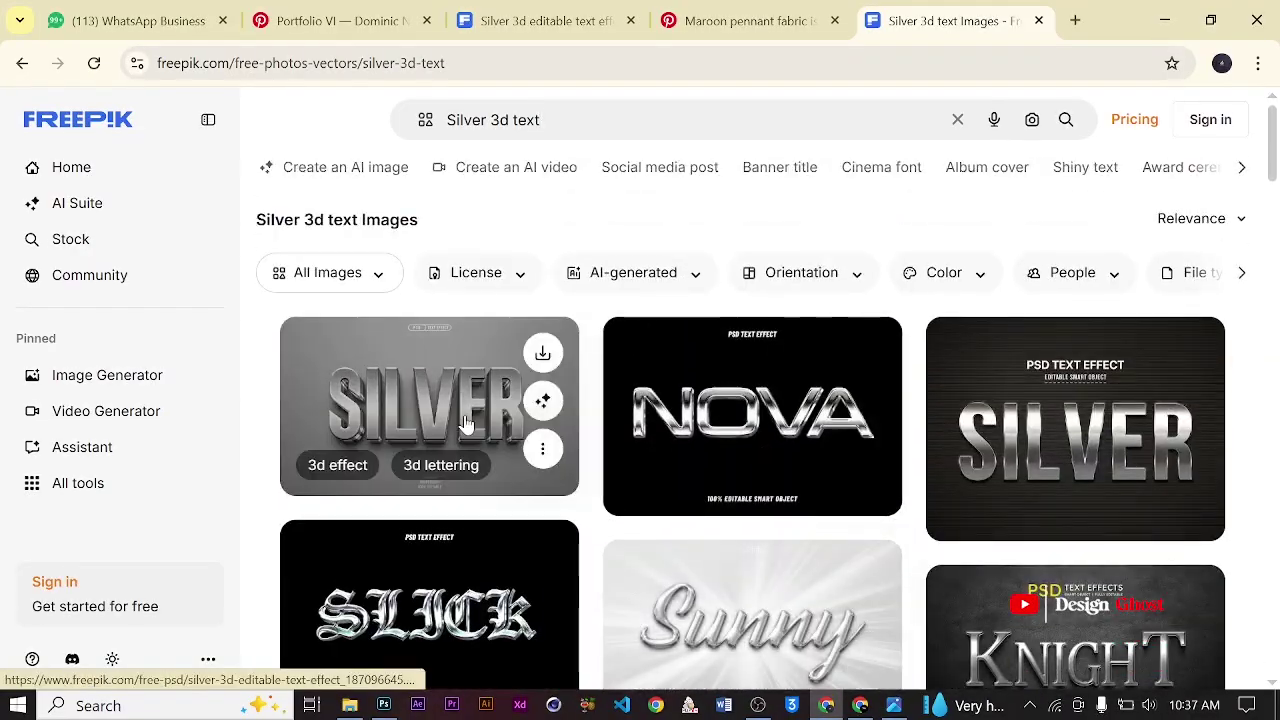
left_click(467, 424)
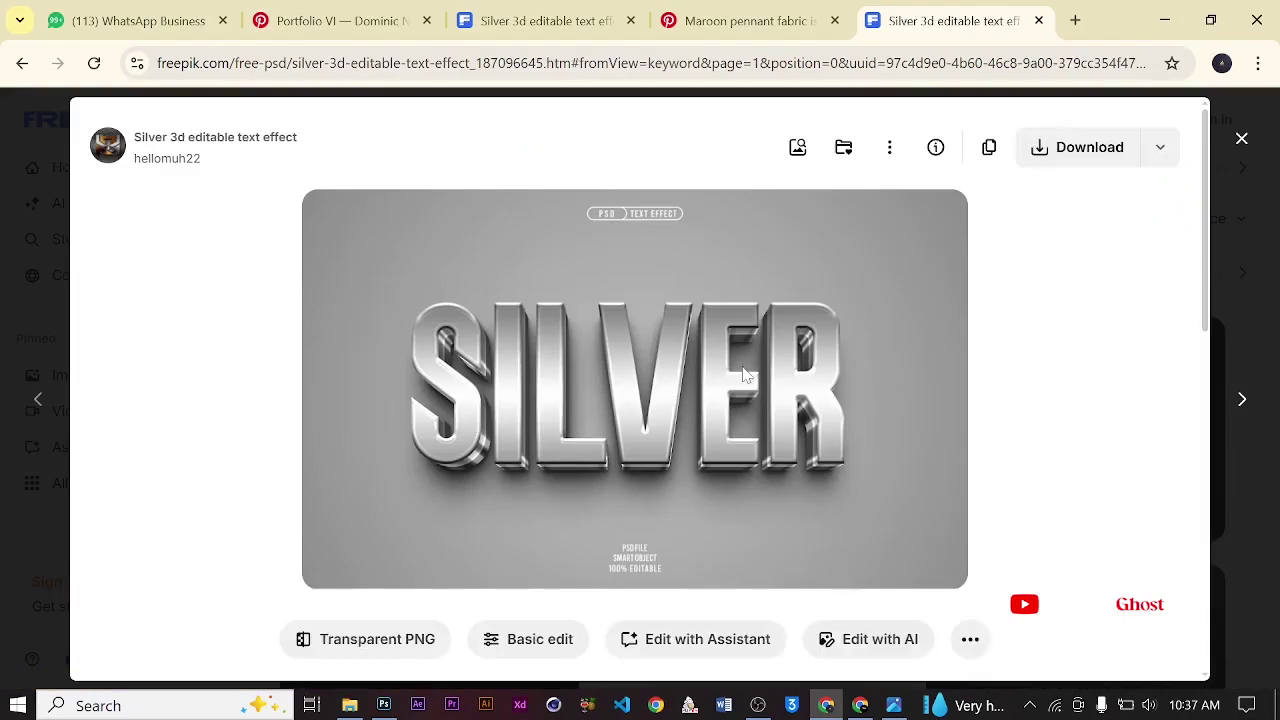
left_click(1164, 151)
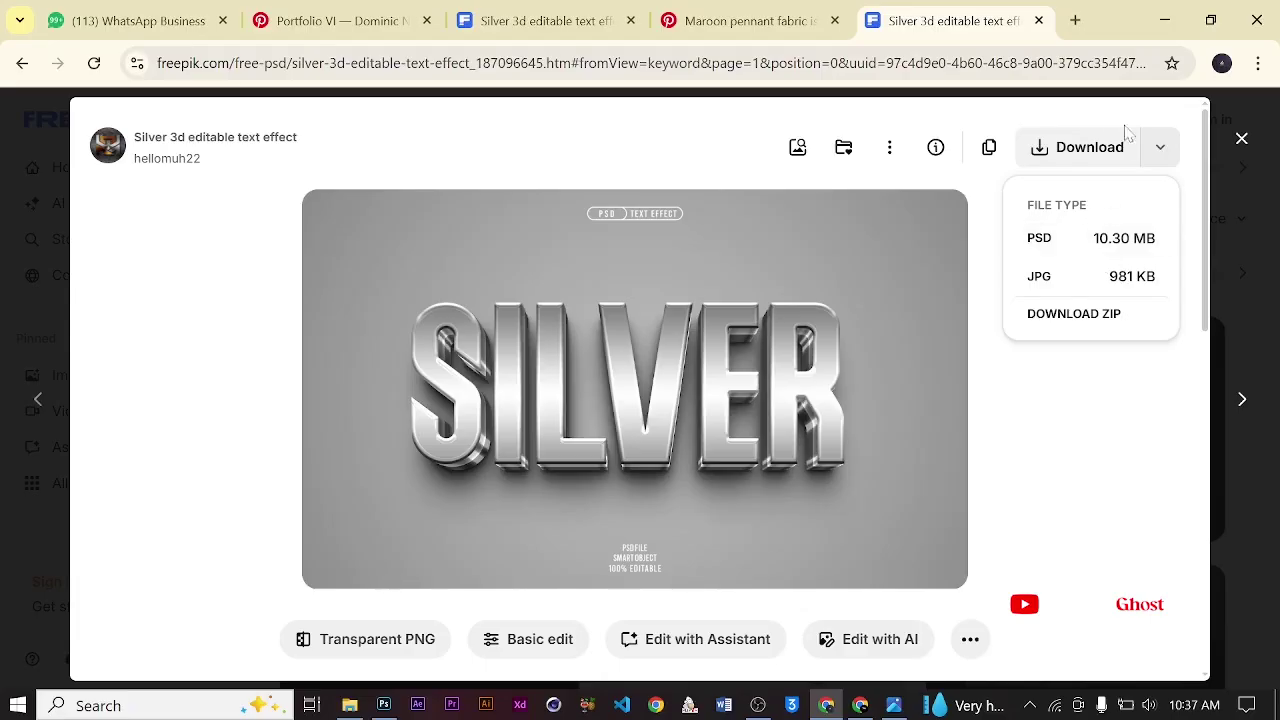
- Open the downloaded silver text effect PSD from the Downloads folder in Photoshop
left_click(349, 707)
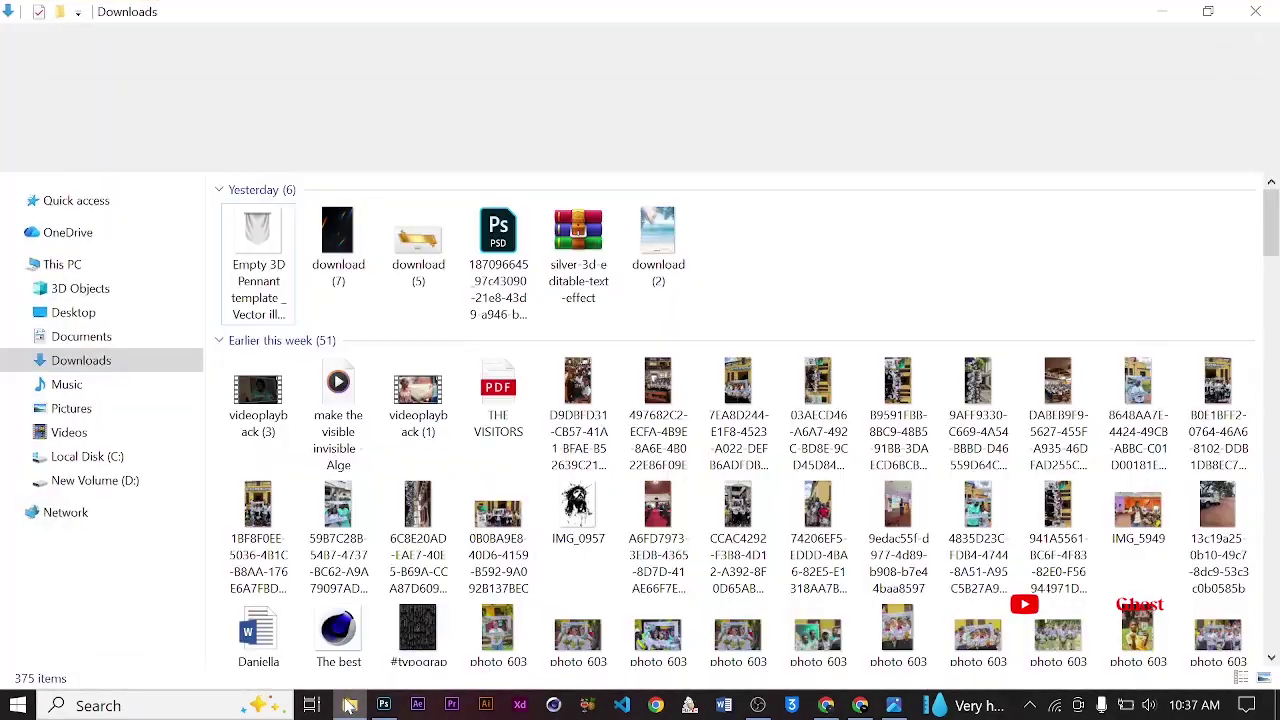
key("alt+Tab")
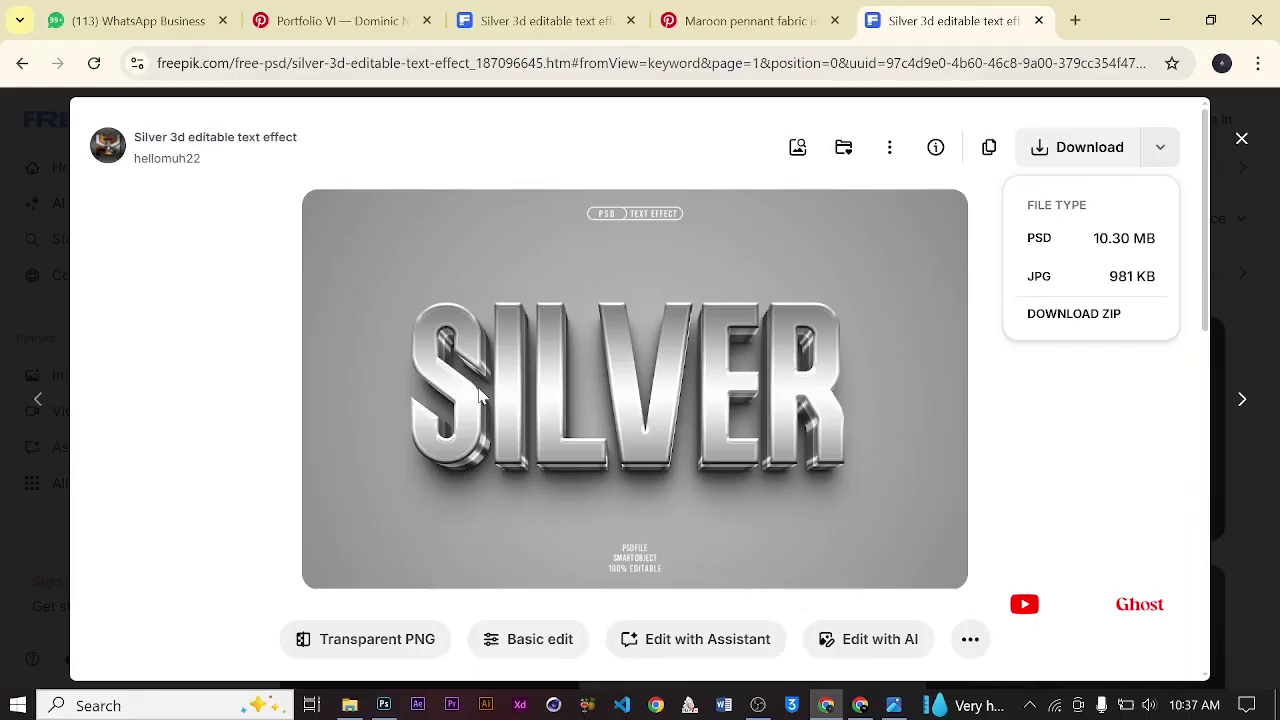
left_click(386, 704)
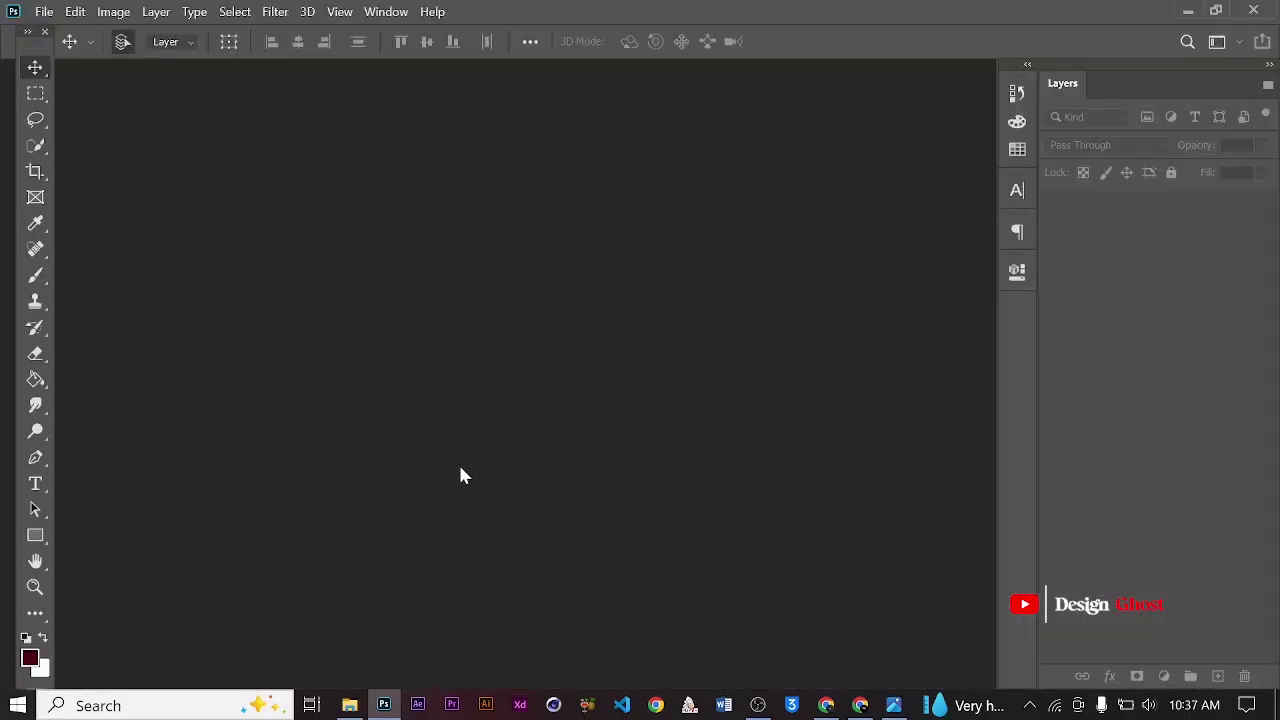
left_click(350, 705)
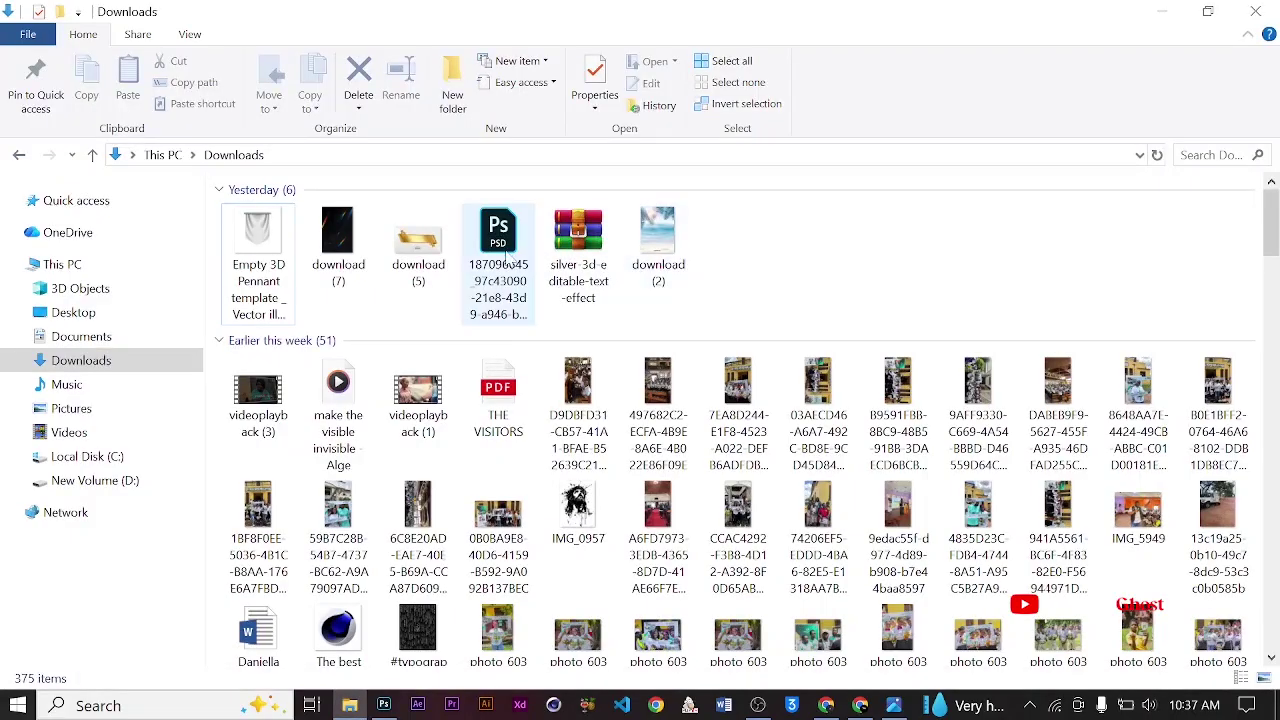
left_click_drag(506, 254, 430, 566)
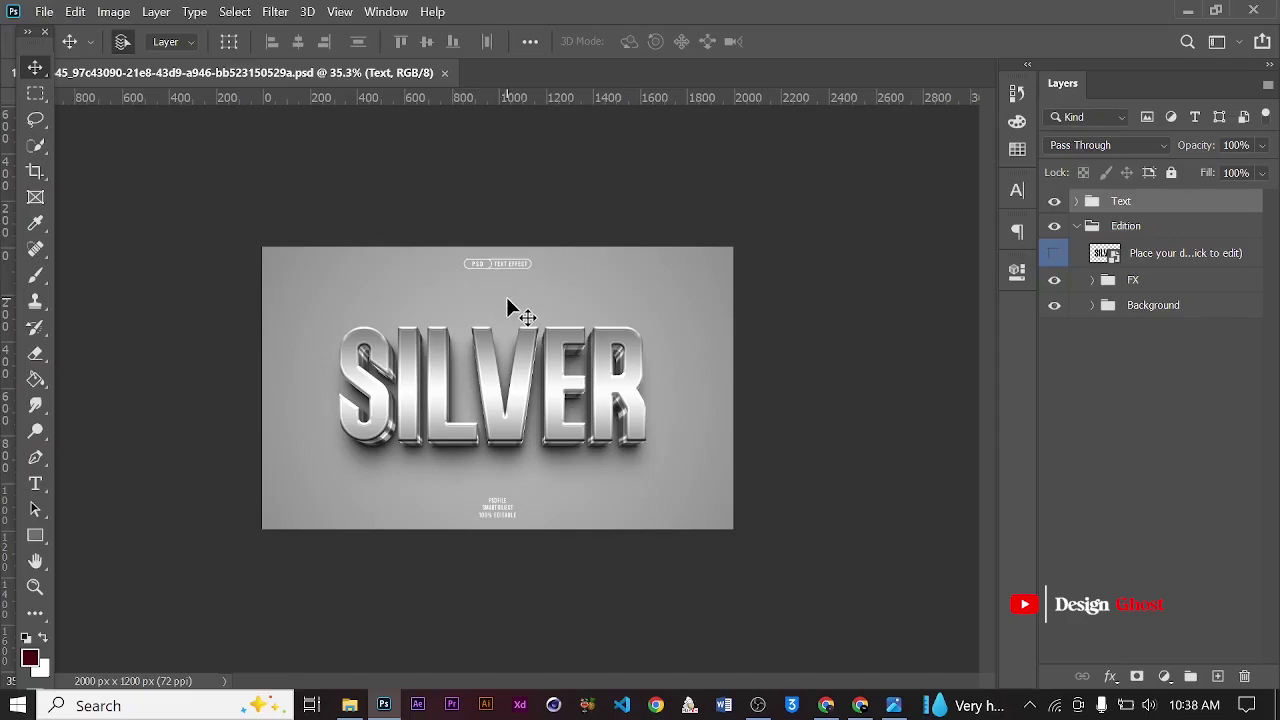
- Open the SILVER smart object's contents as Type111111111.psb, leaving missing fonts unresolved
key("ctrl+plus")
key("ctrl+plus")
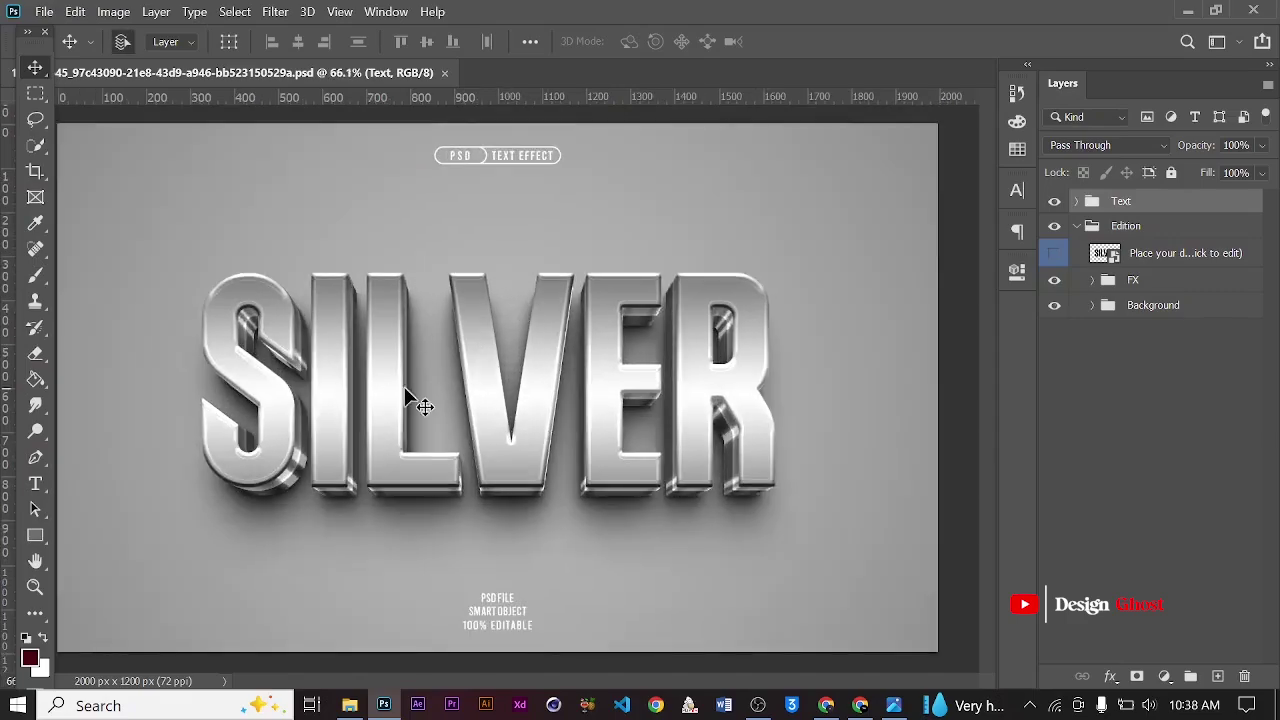
key("ctrl+minus")
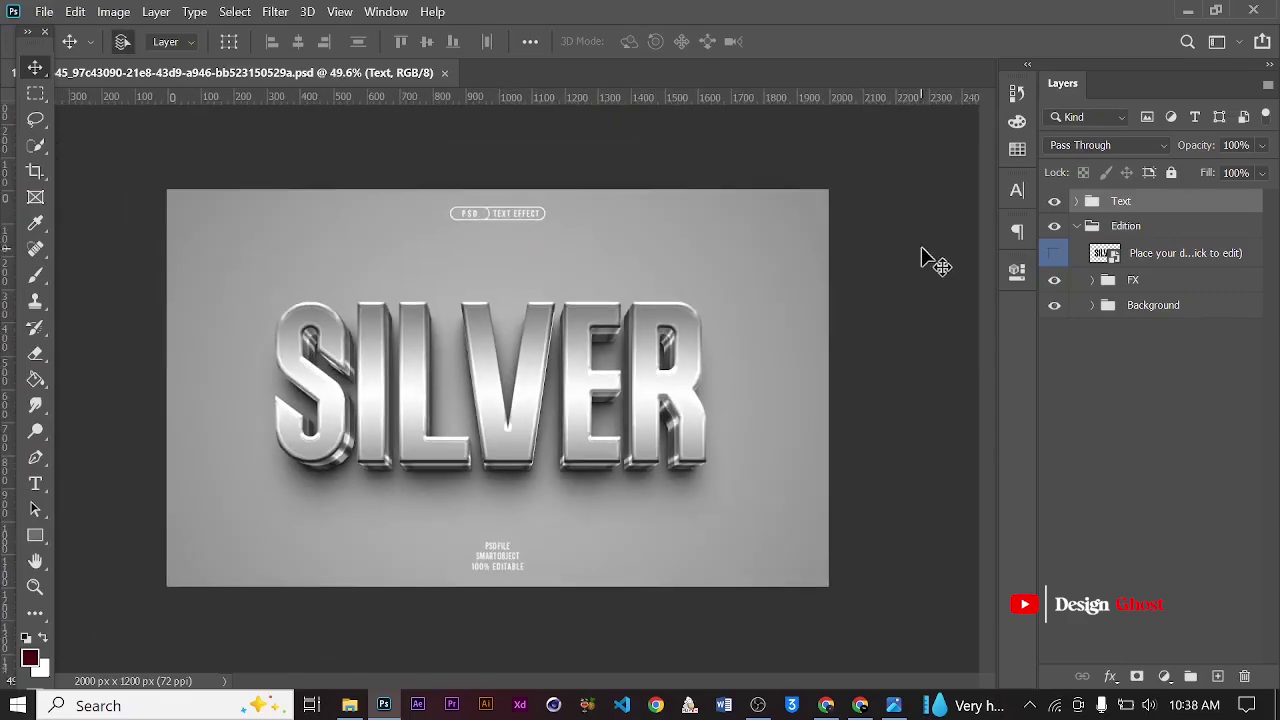
double_click(1104, 256)
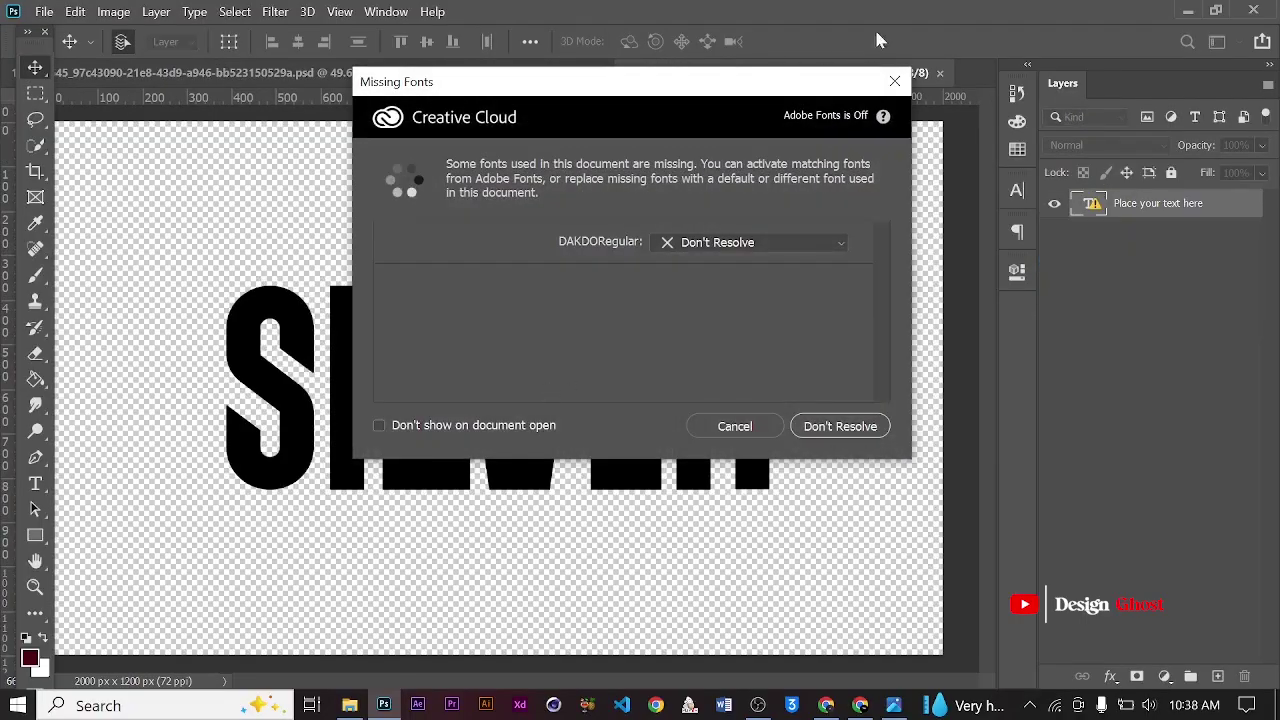
left_click(840, 426)
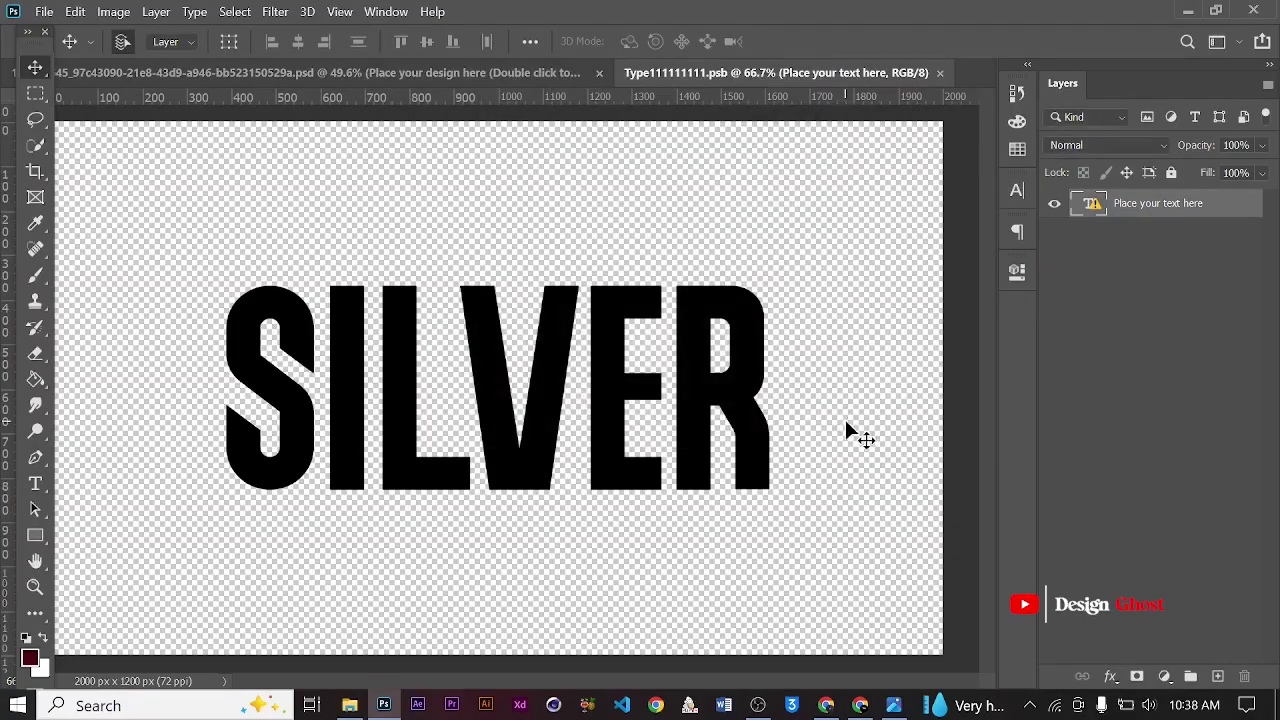
- Hide the SILVER layer and add a two-line 'Cross' / 'Over' text layer
left_click(1054, 204)
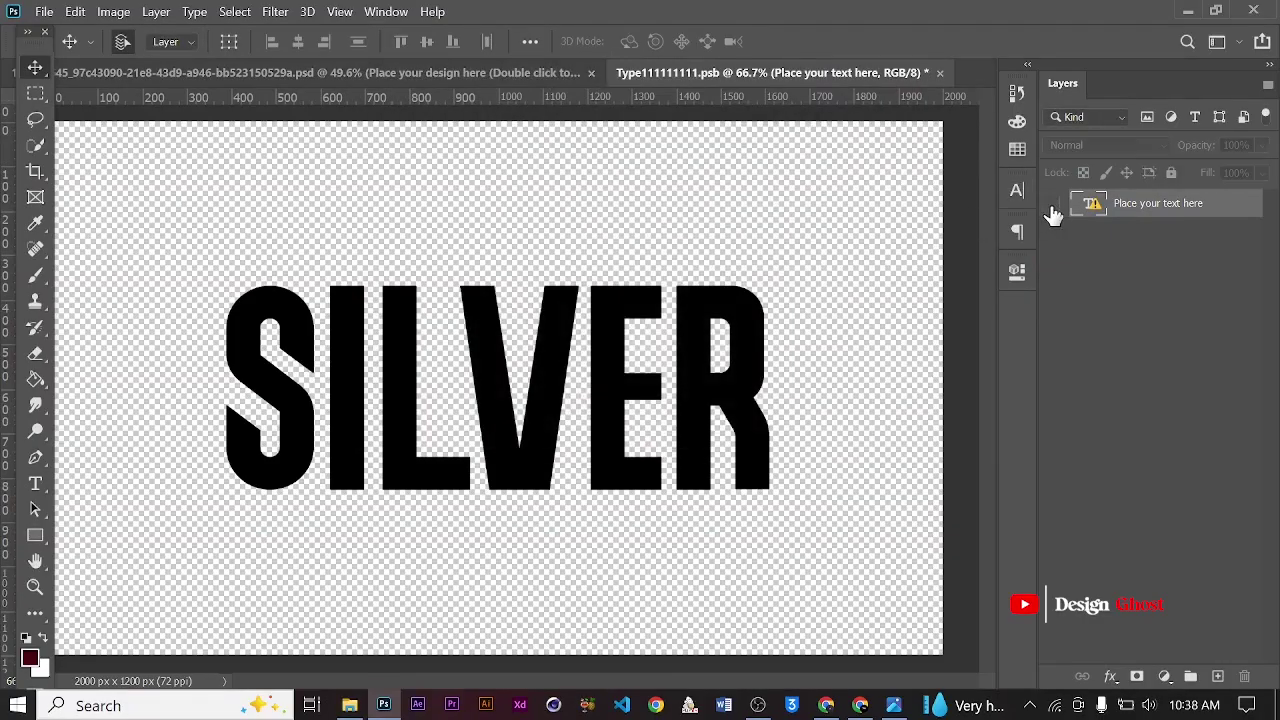
left_click(35, 484)
scroll(460, 298, "down", 1)
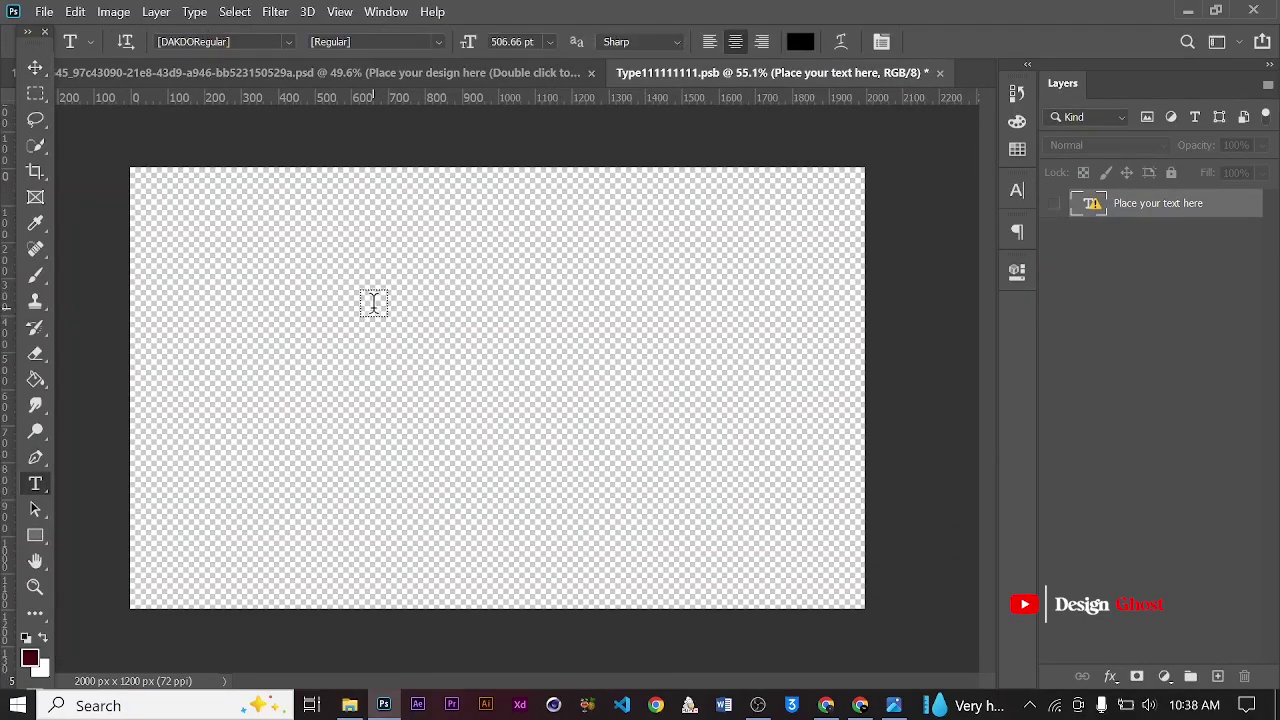
left_click(372, 304)
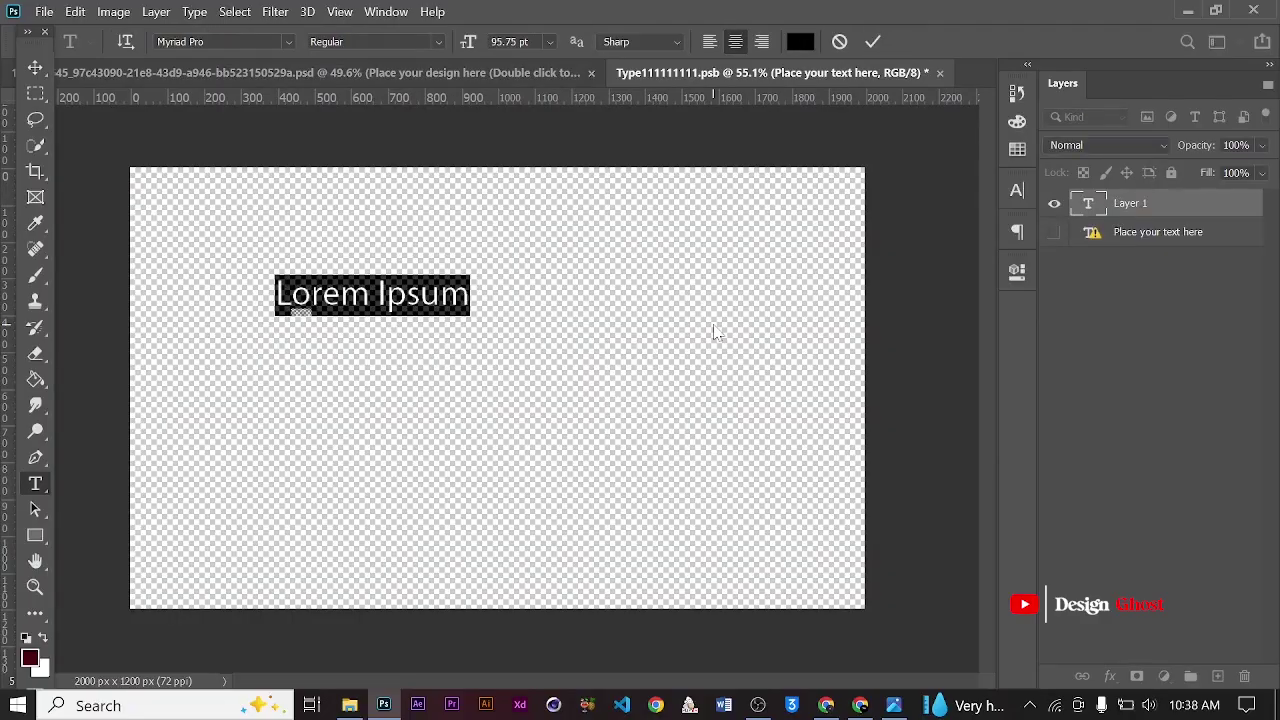
type("Cross")
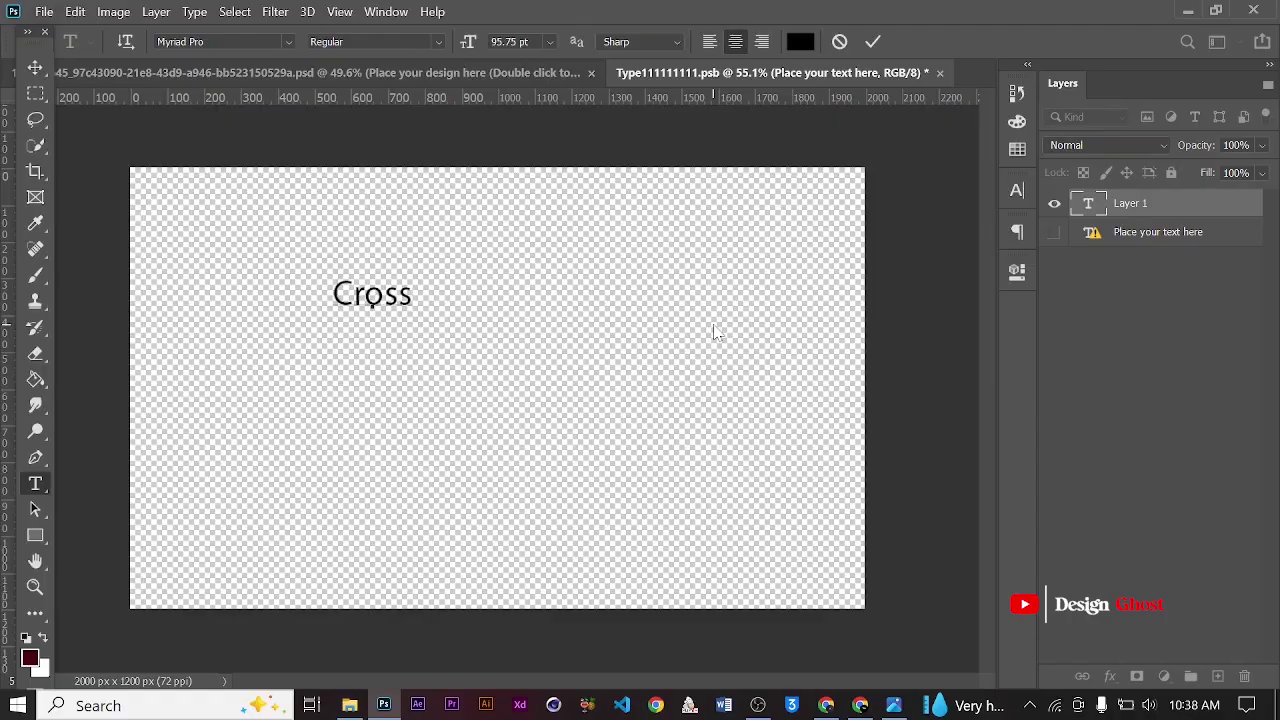
key("Return")
type("Over")
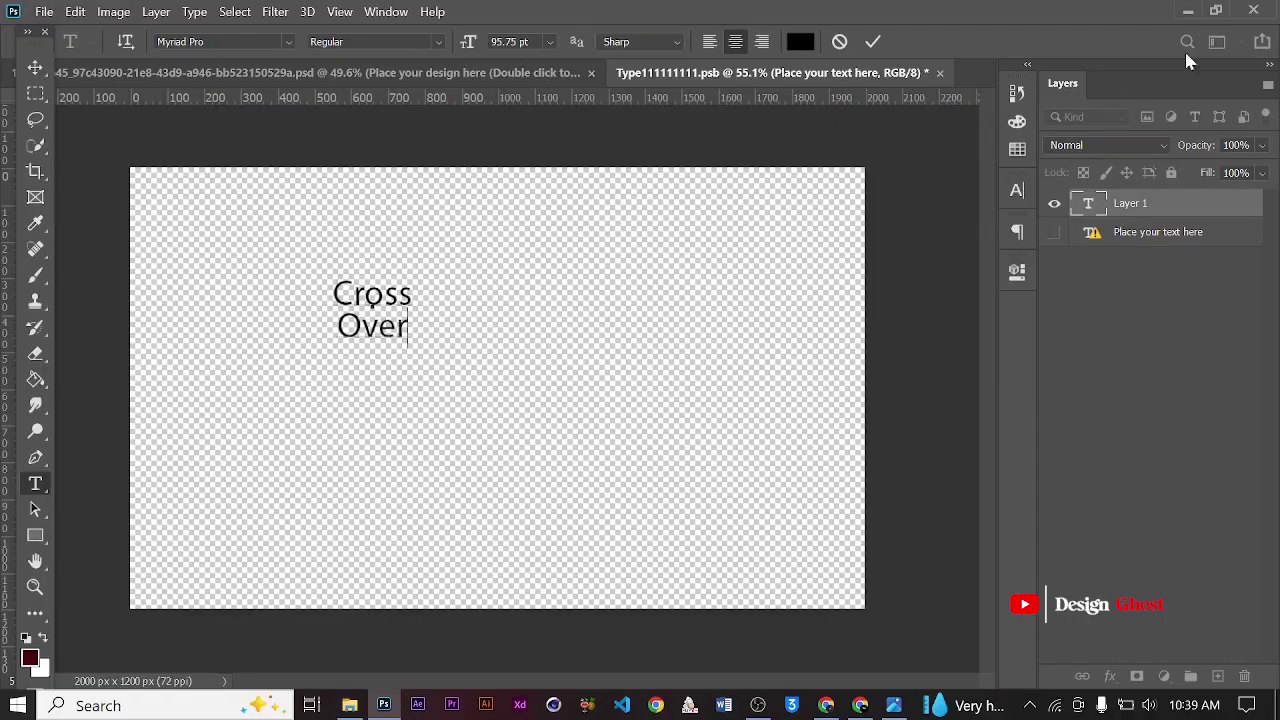
left_click(872, 42)
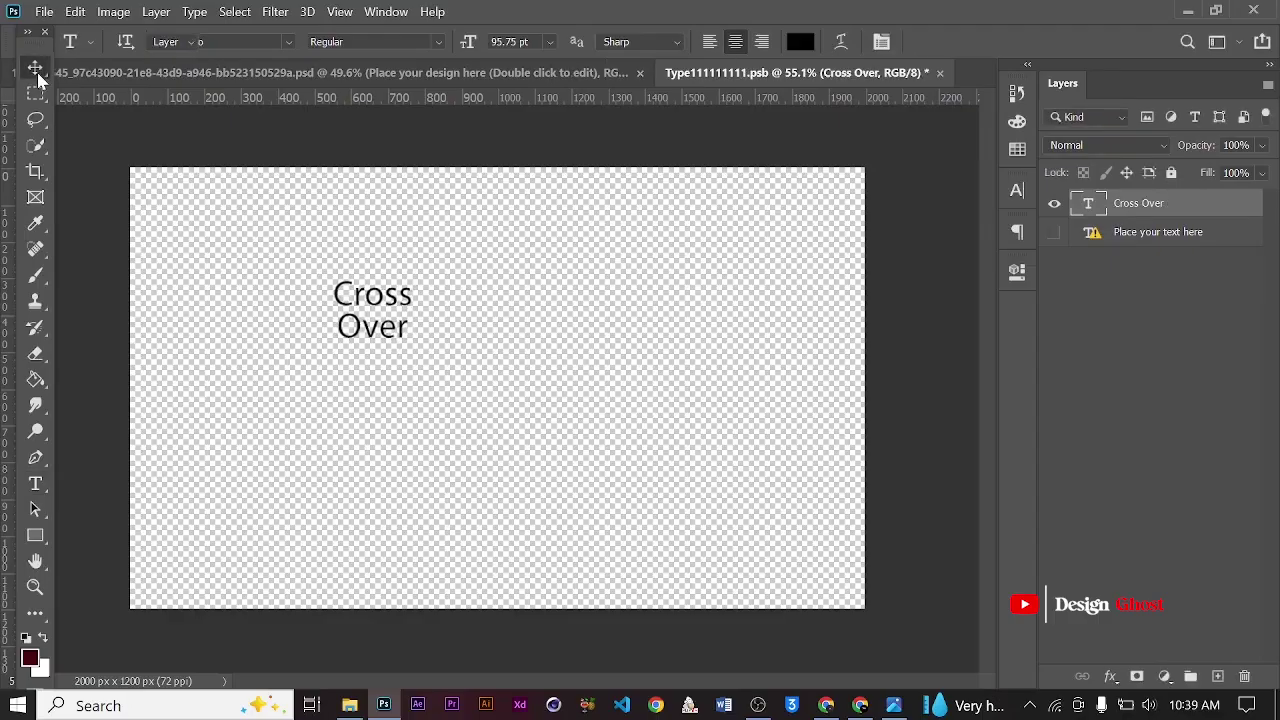
- Scale the Cross Over text up to about 434% so it fills the canvas
left_click(35, 67)
scroll(412, 390, "down", 1)
key("ctrl+t")
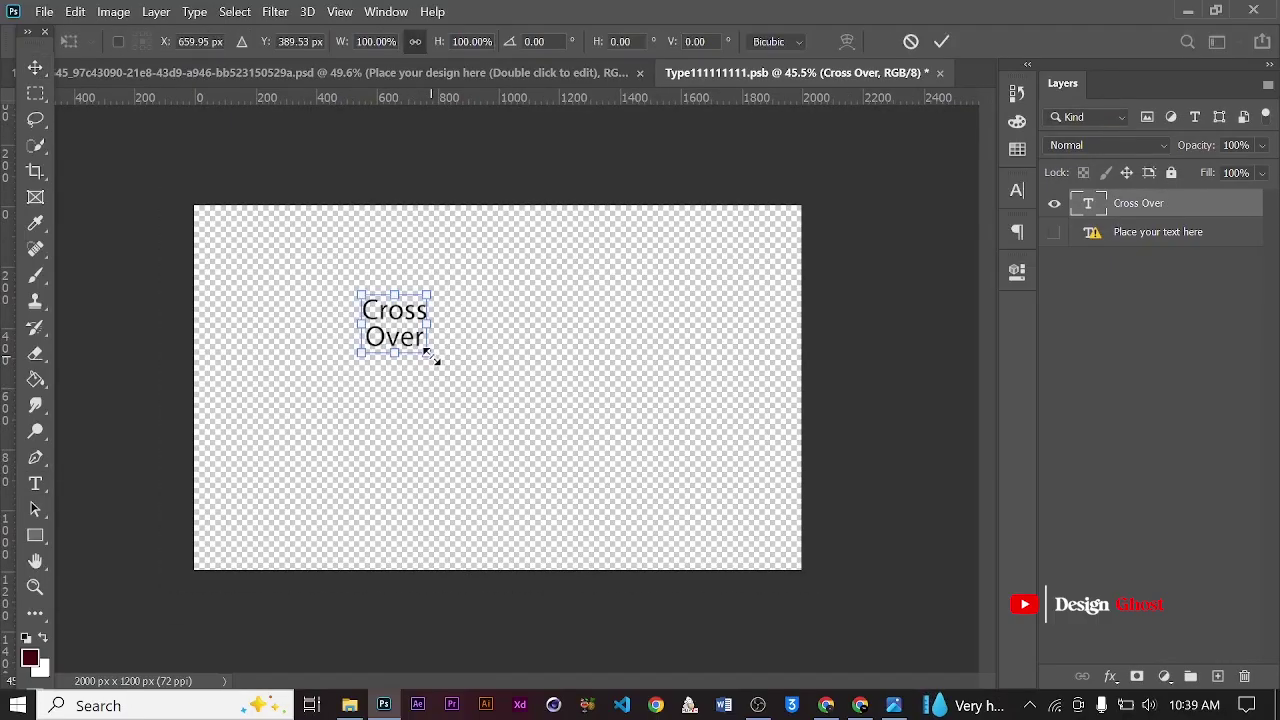
left_click_drag(431, 355, 663, 440)
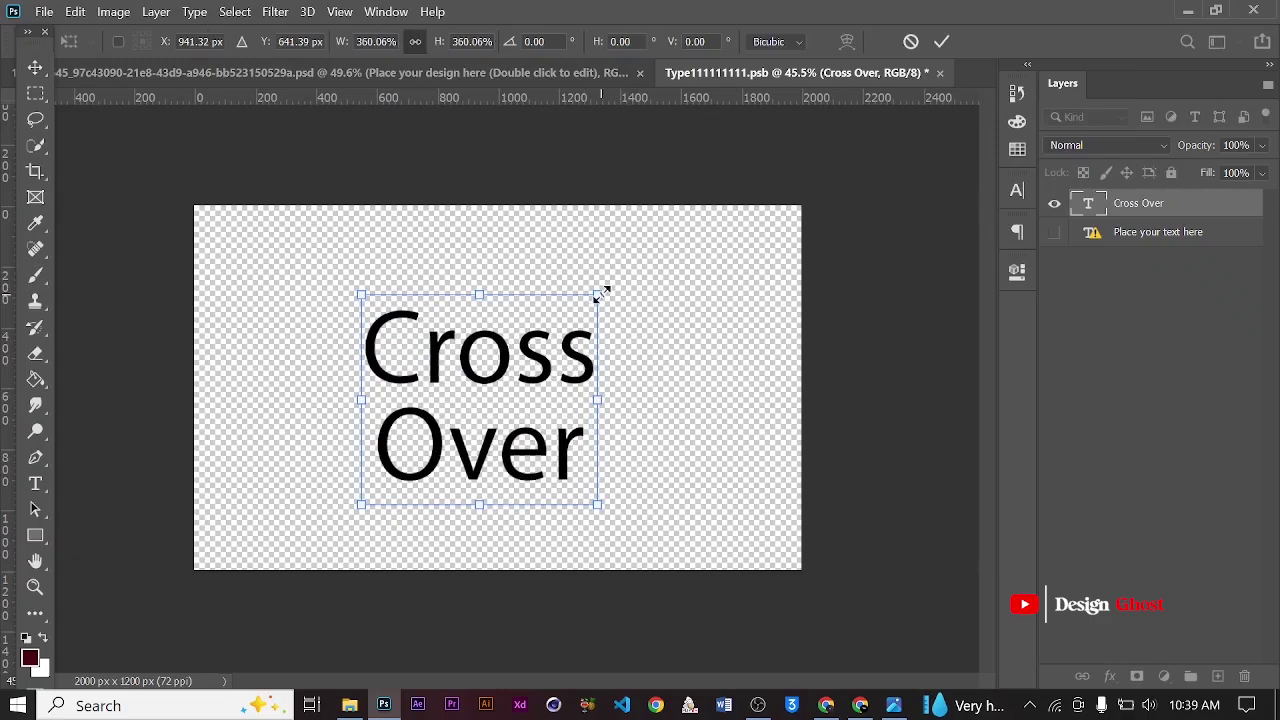
left_click_drag(597, 293, 645, 249)
left_click(941, 42)
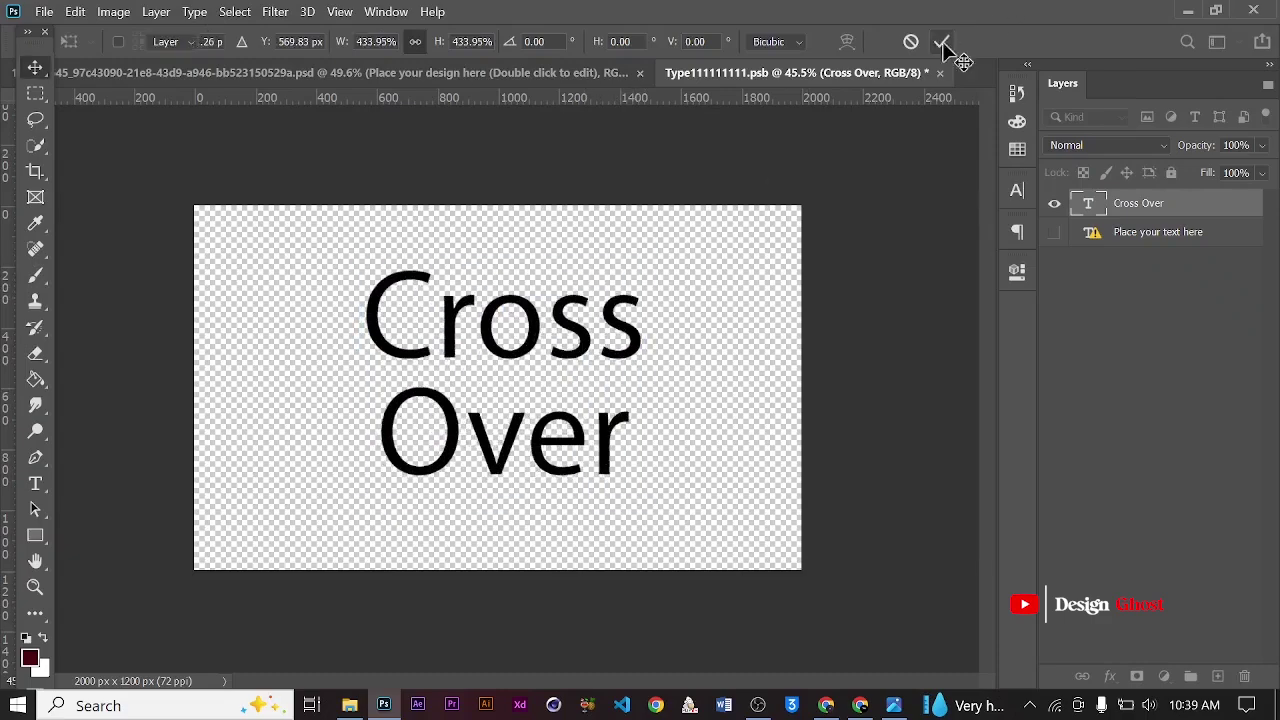
left_click(1017, 191)
- Set the Cross Over text to Pompei Std Demi Bold in all caps
left_click(813, 219)
type("p[opo")
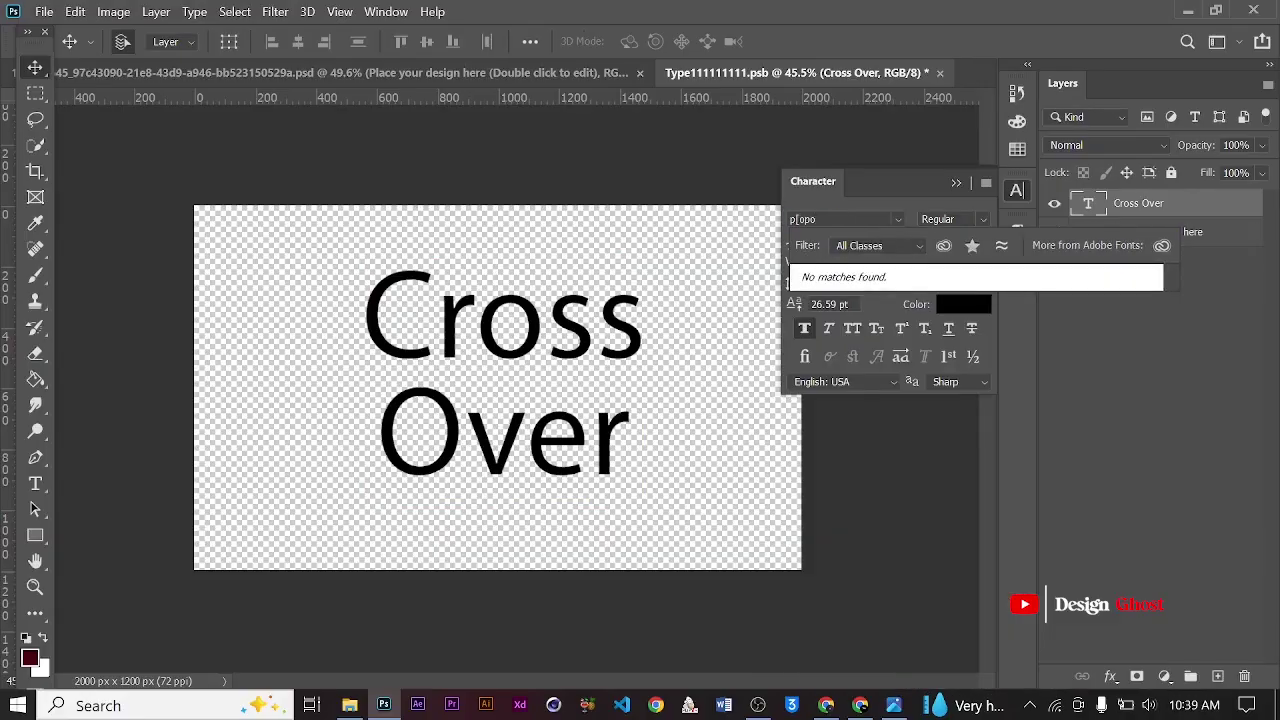
key("BackSpace")
key("BackSpace")
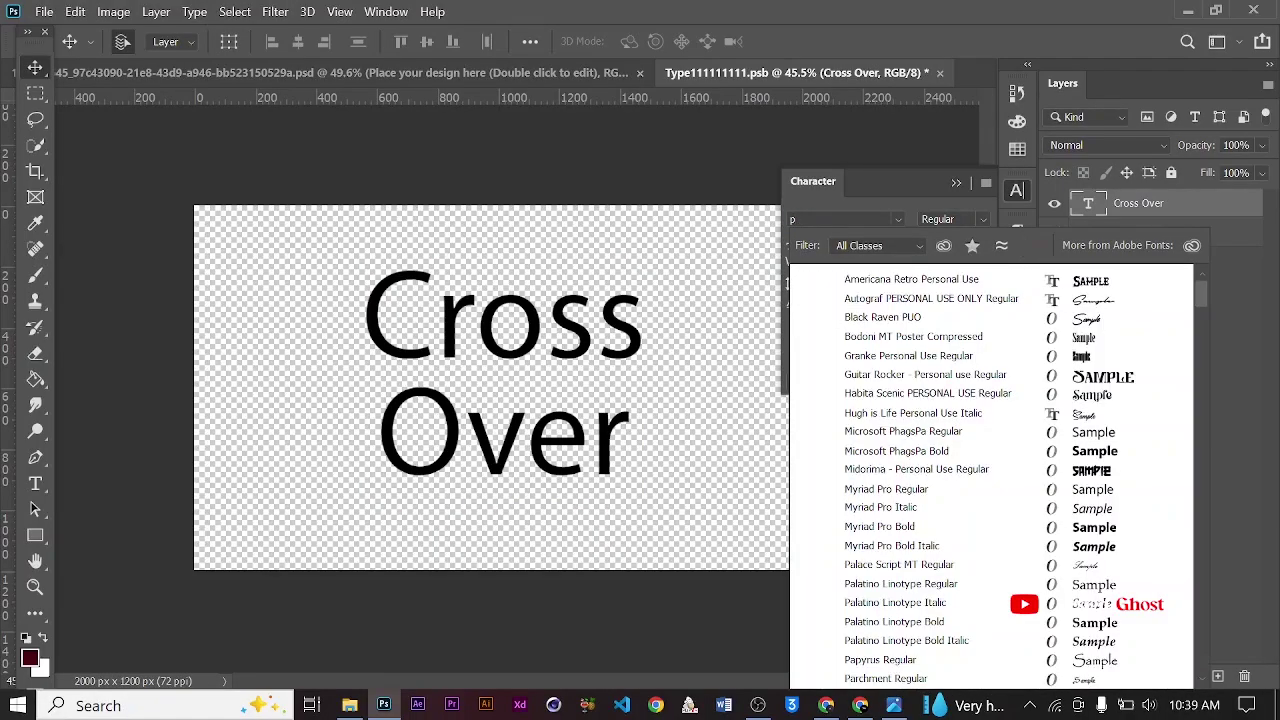
type("om")
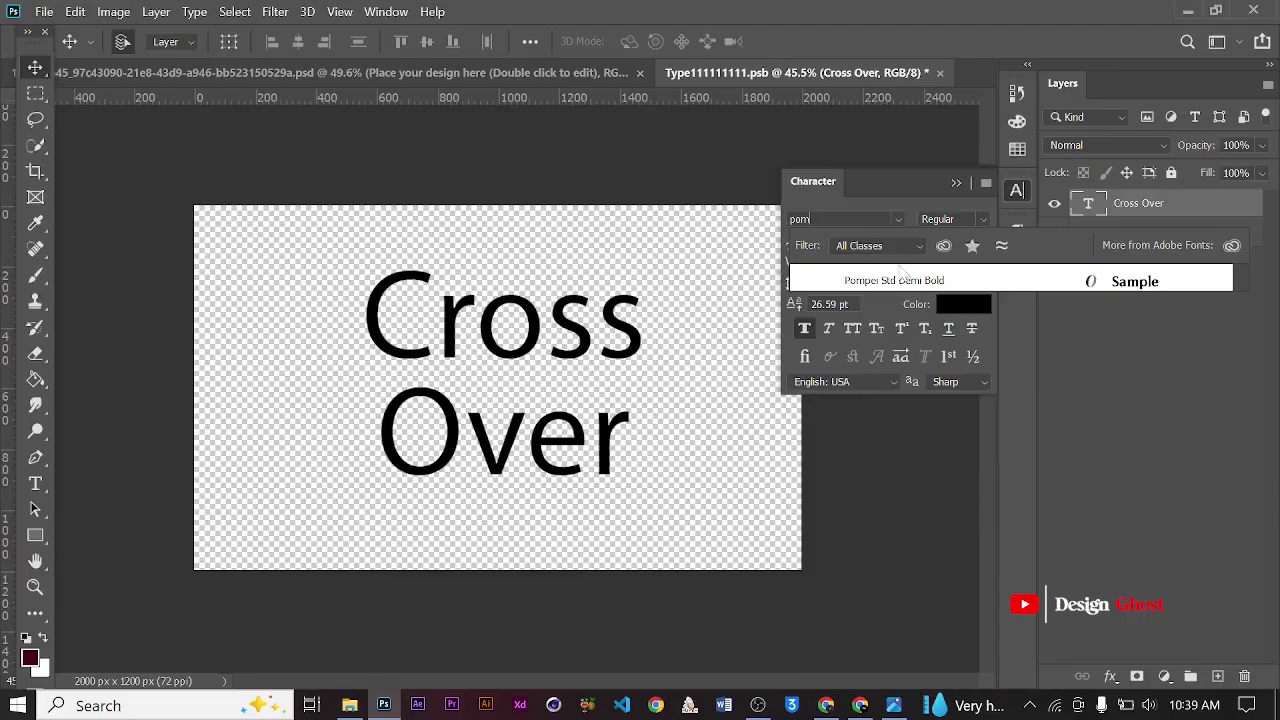
left_click(905, 278)
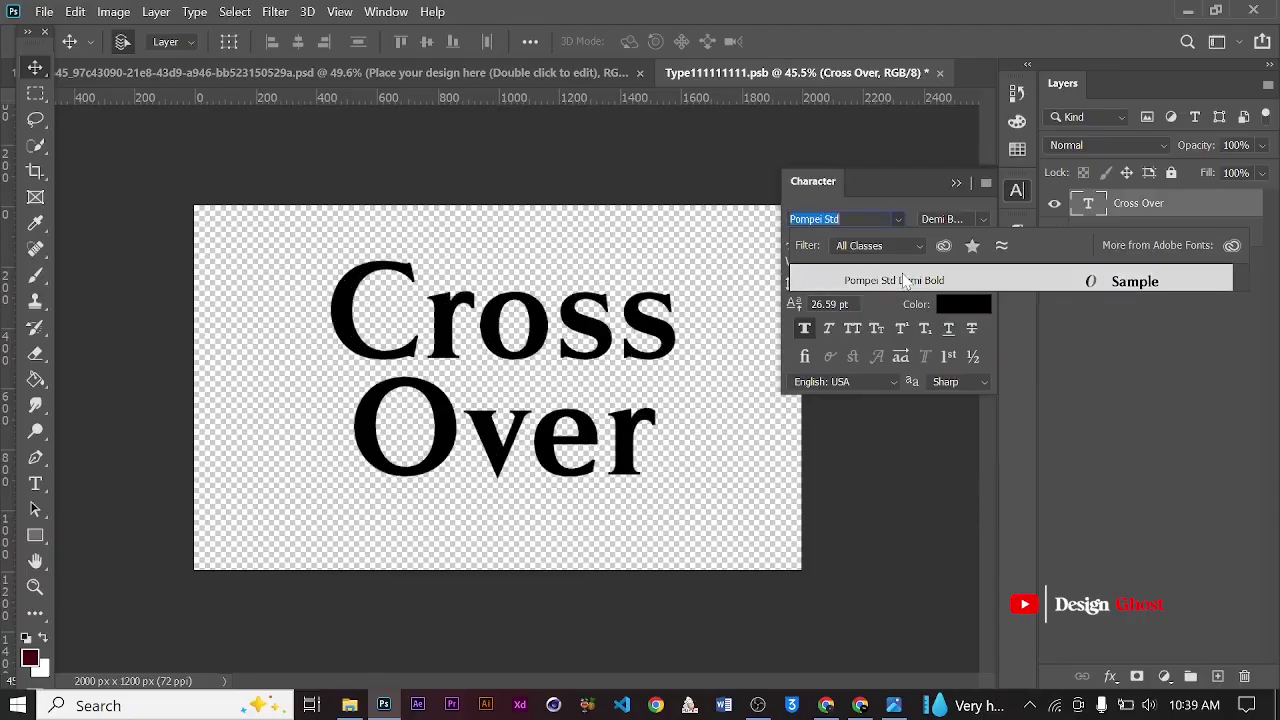
left_click(855, 340)
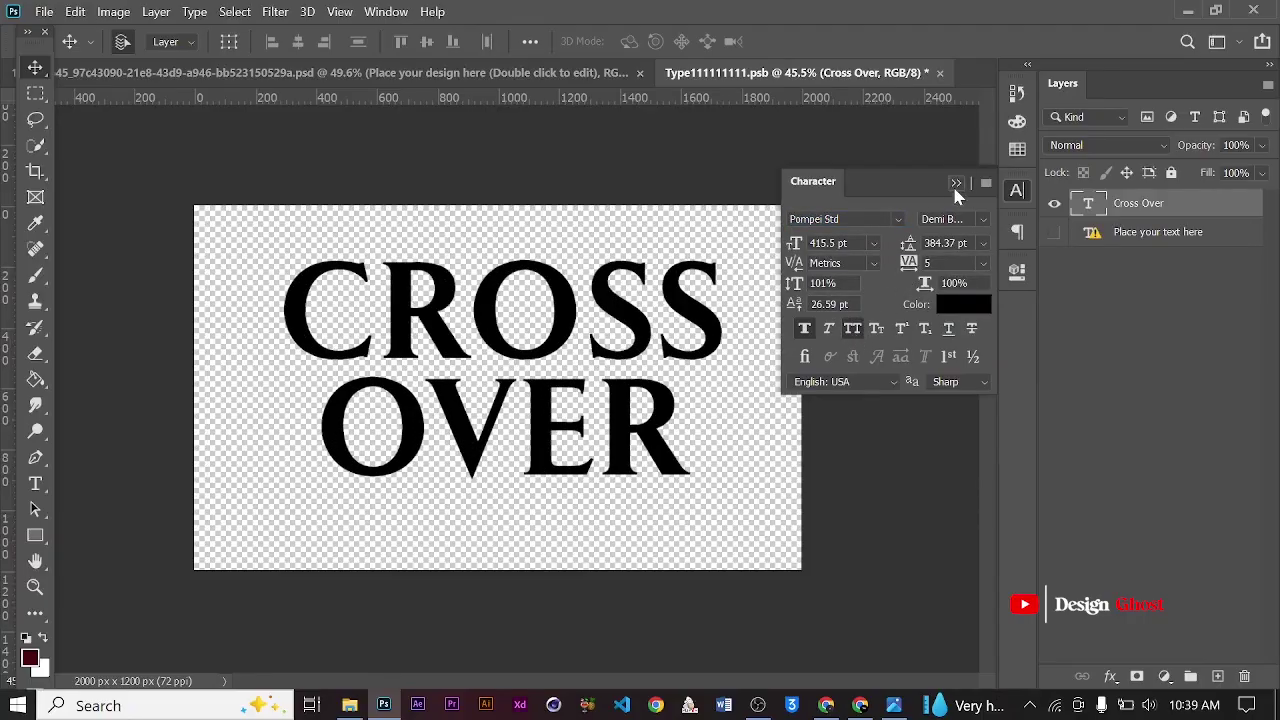
- Tighten the CROSS OVER letter tracking to -75
left_click(956, 185)
left_click(1017, 190)
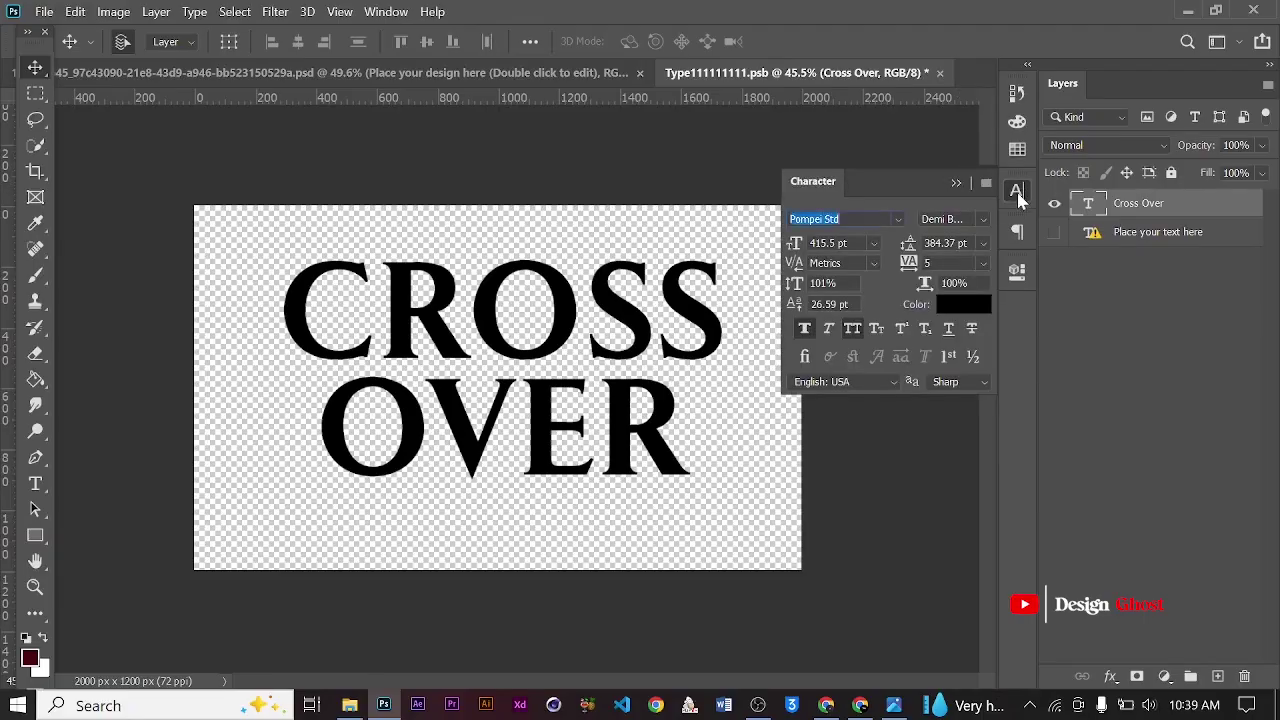
left_click(983, 266)
left_click(969, 313)
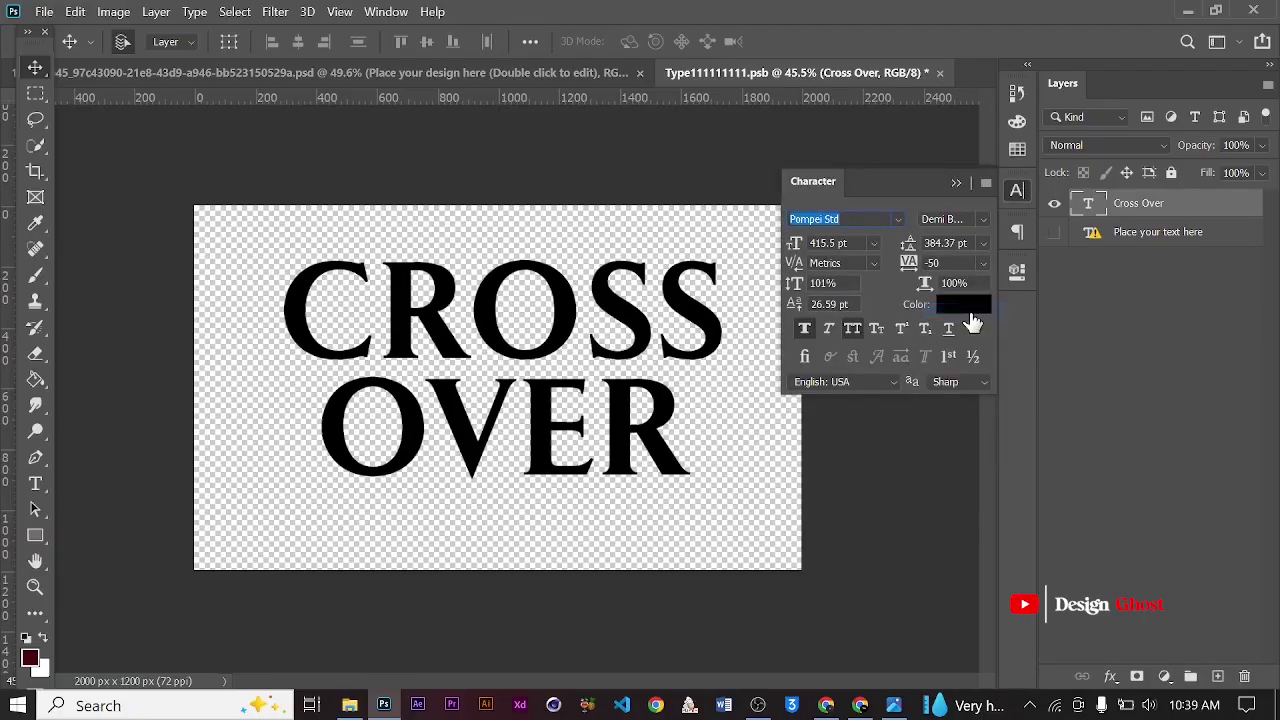
left_click(983, 263)
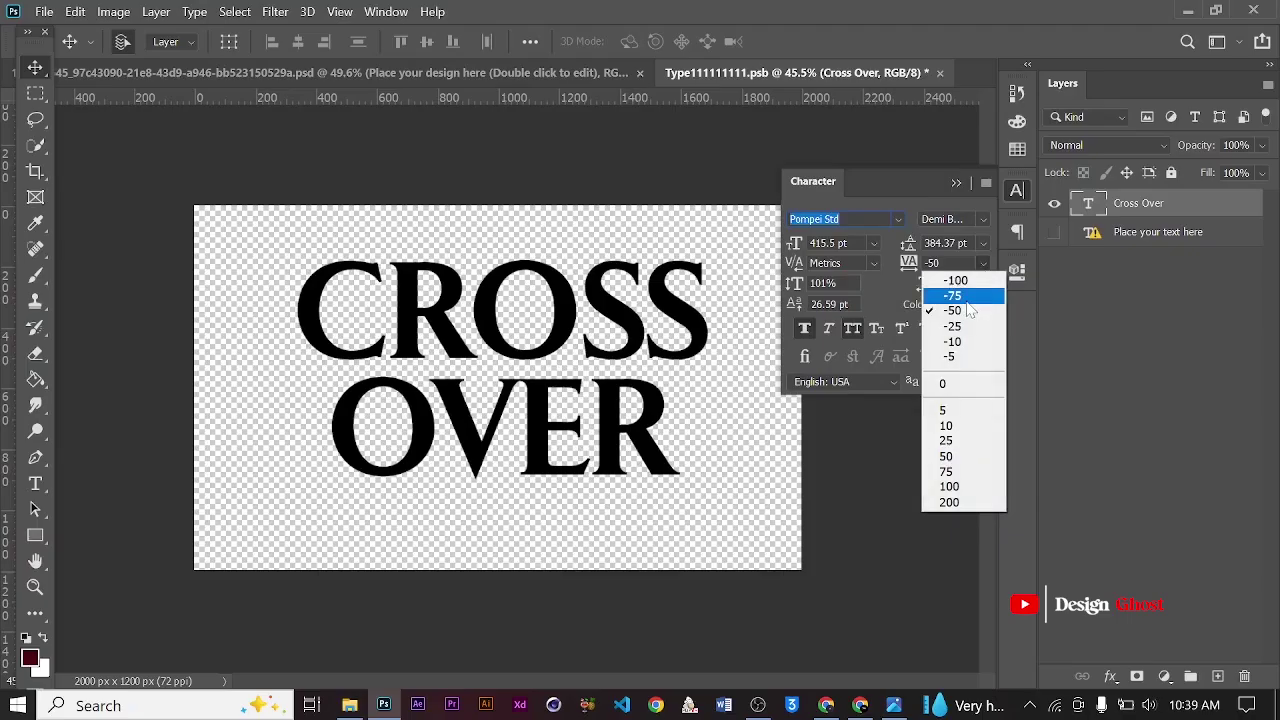
left_click(968, 310)
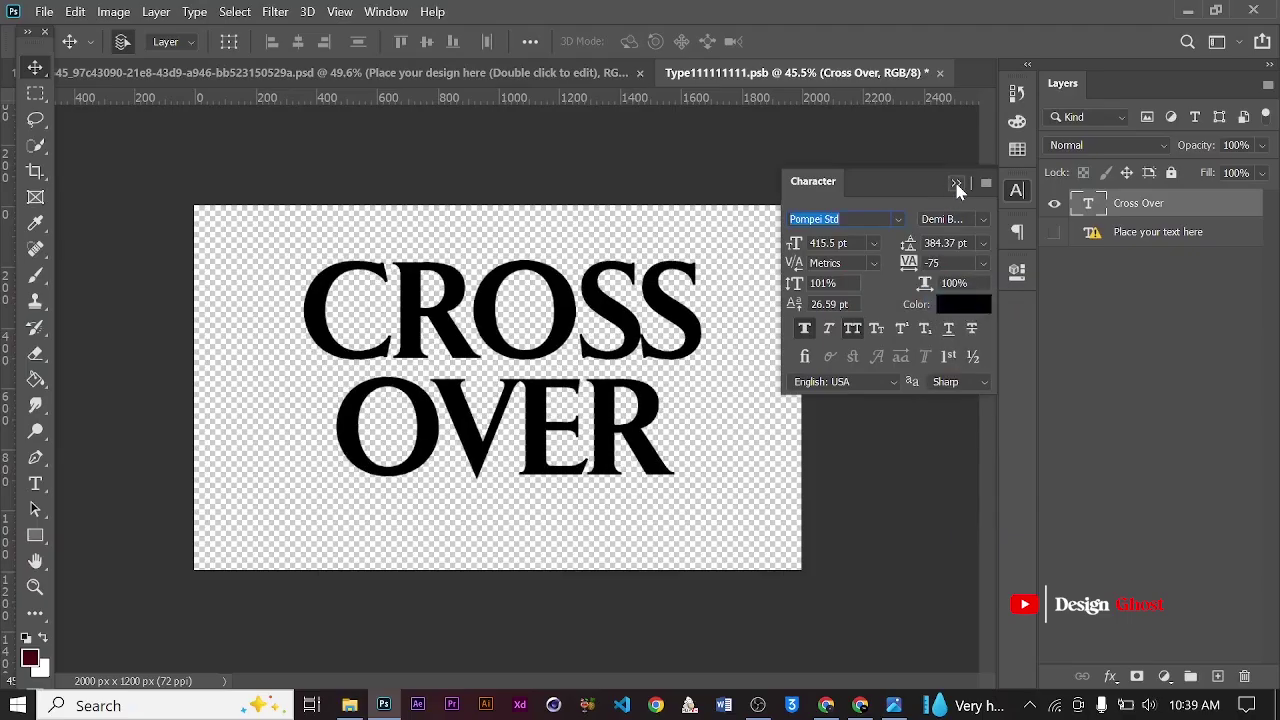
left_click(956, 184)
- Select all the CROSS OVER text with the Type tool and commit it
key("ctrl+plus")
key("t")
left_click(450, 322)
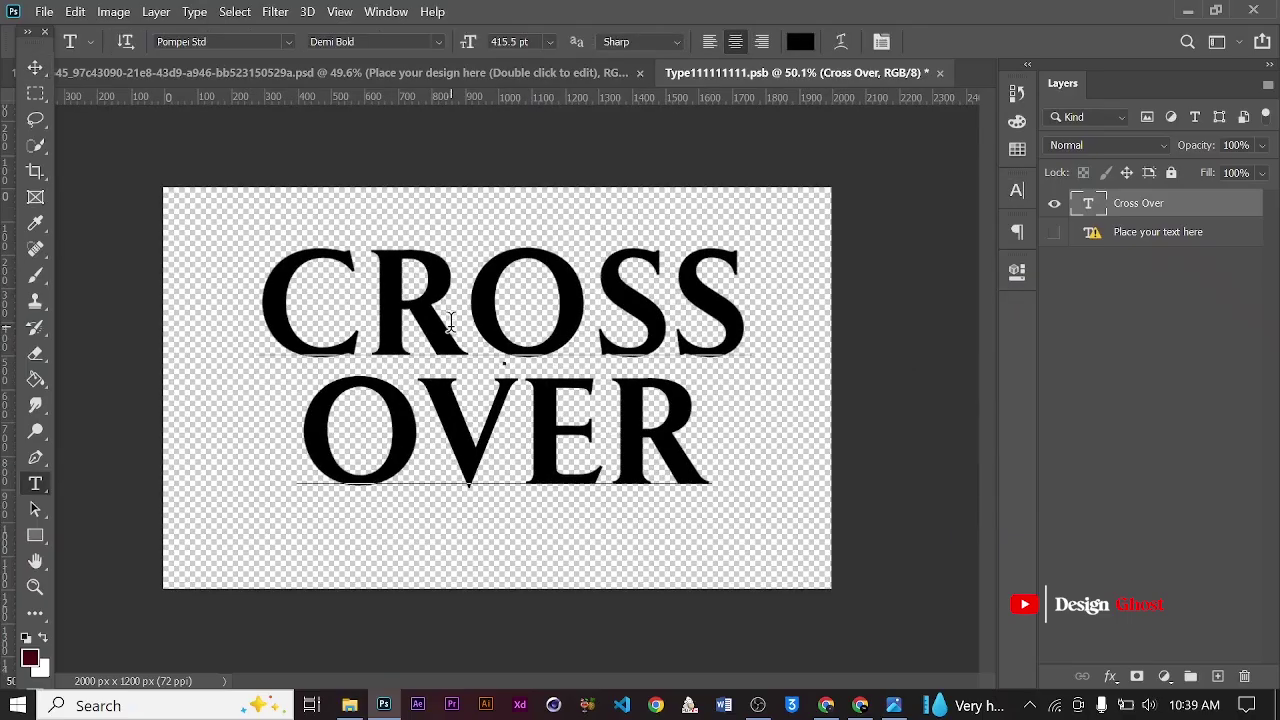
key("ctrl+a")
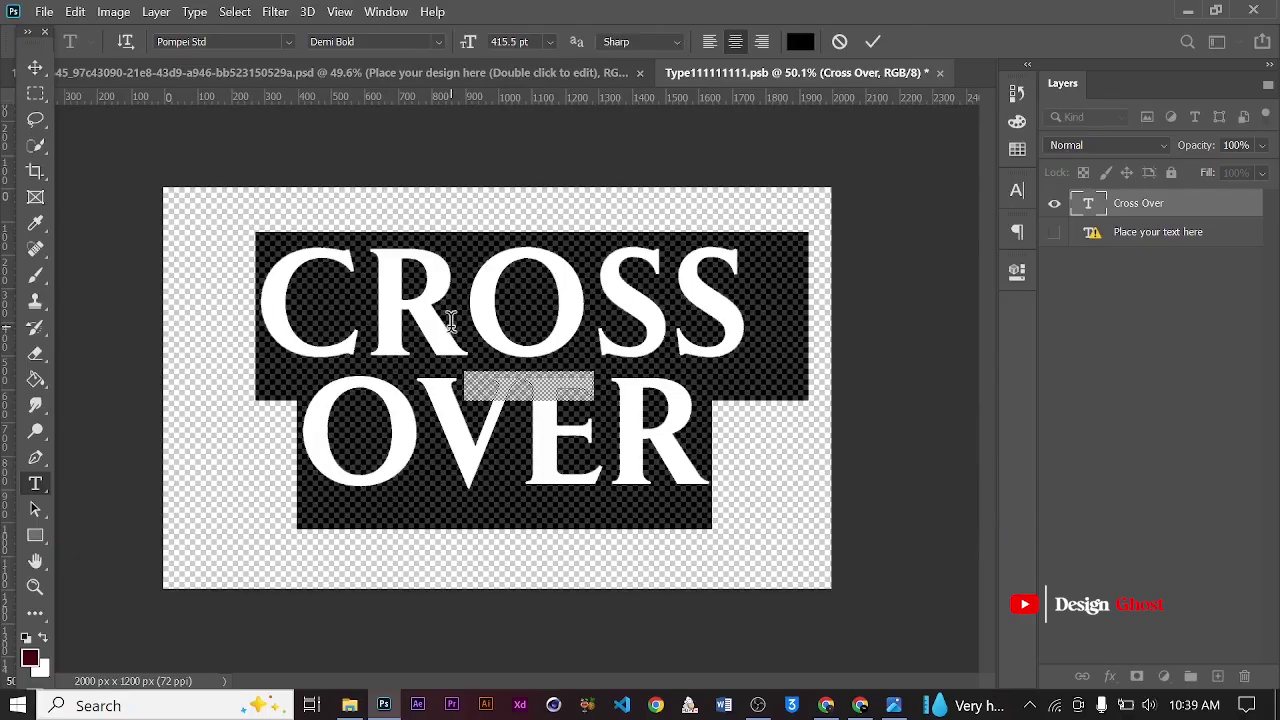
left_click(872, 42)
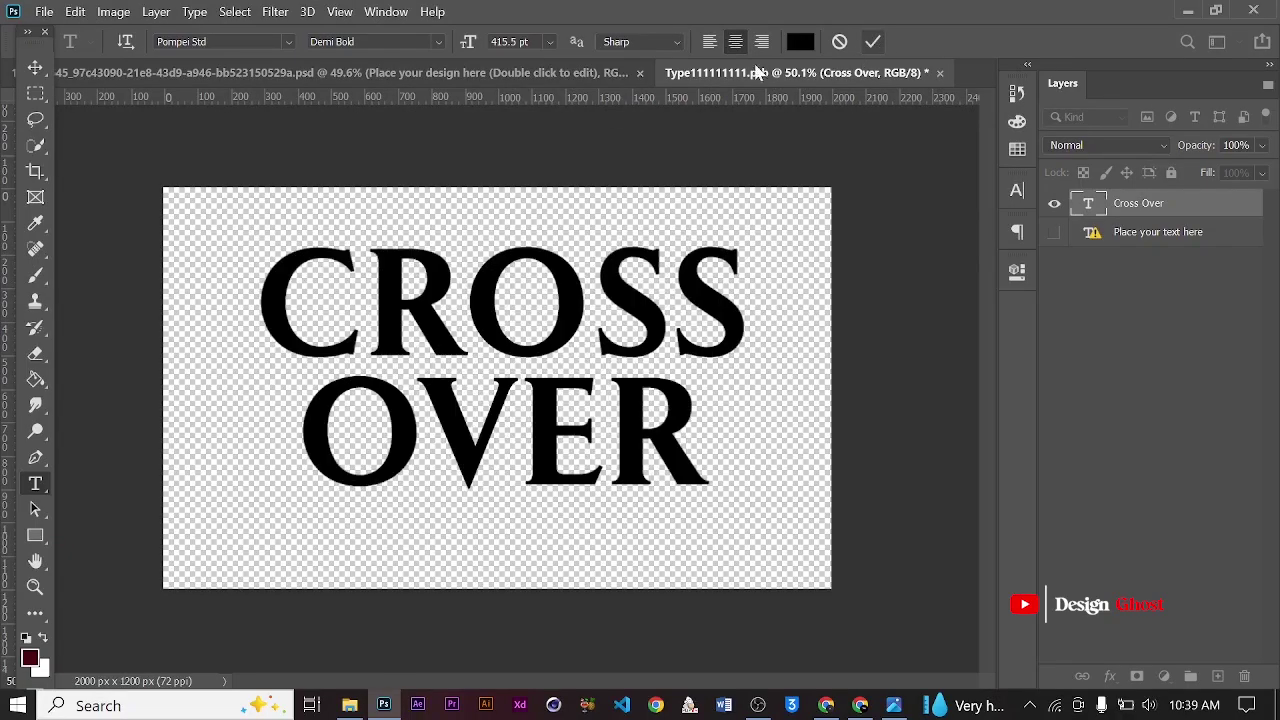
- Nudge CROSS OVER down, centre it vertically, deselect and save the .psb
left_click(35, 67)
scroll(440, 280, "down", 1)
left_click_drag(571, 323, 563, 351)
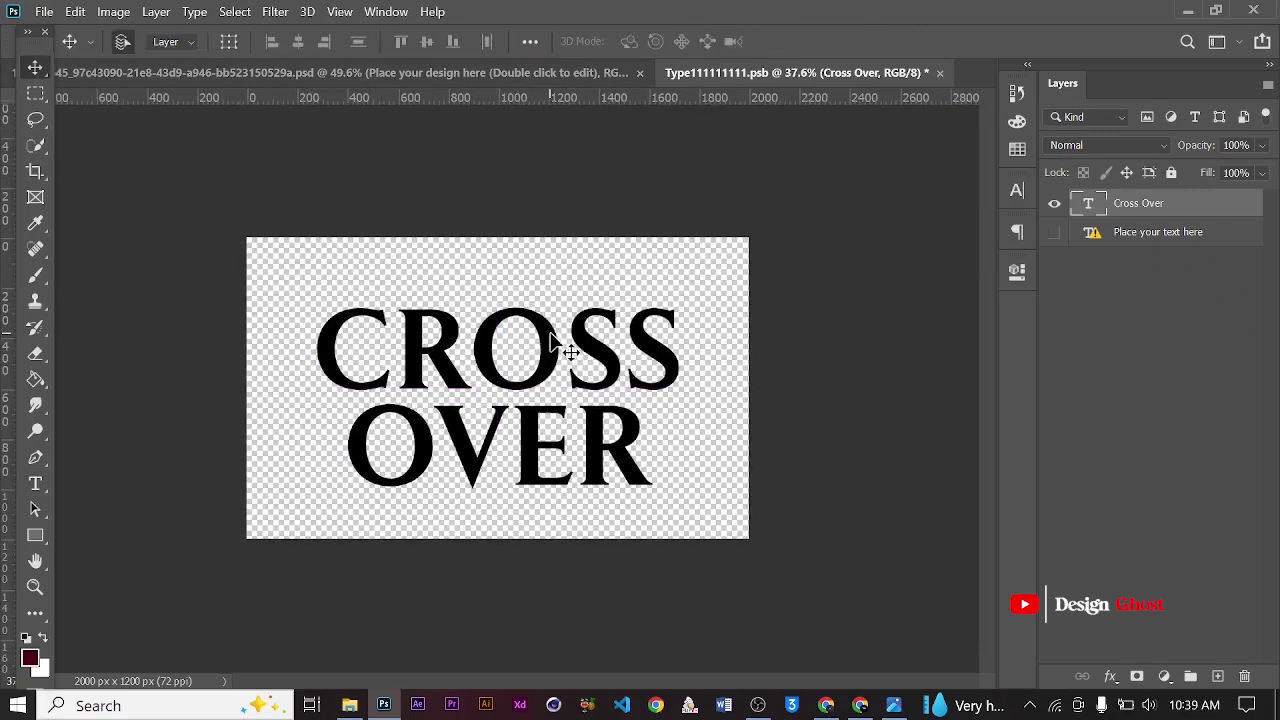
left_click(427, 41)
key("ctrl+d")
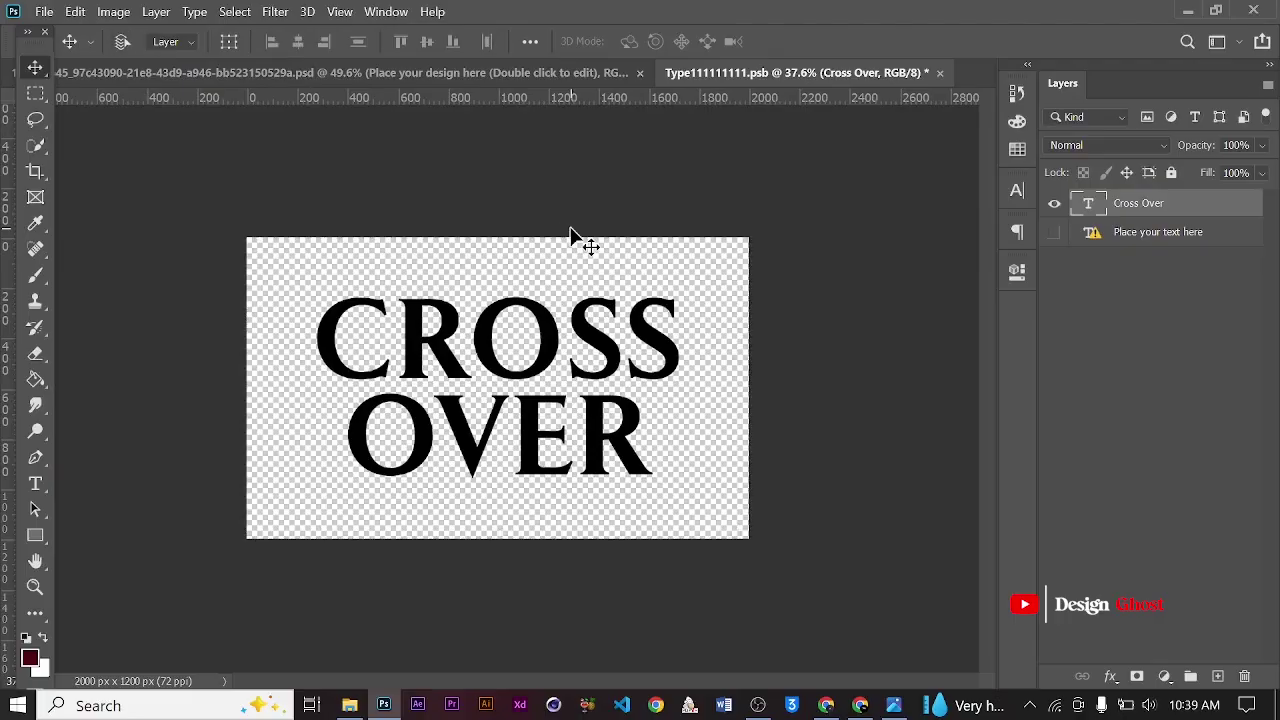
key("ctrl+s")
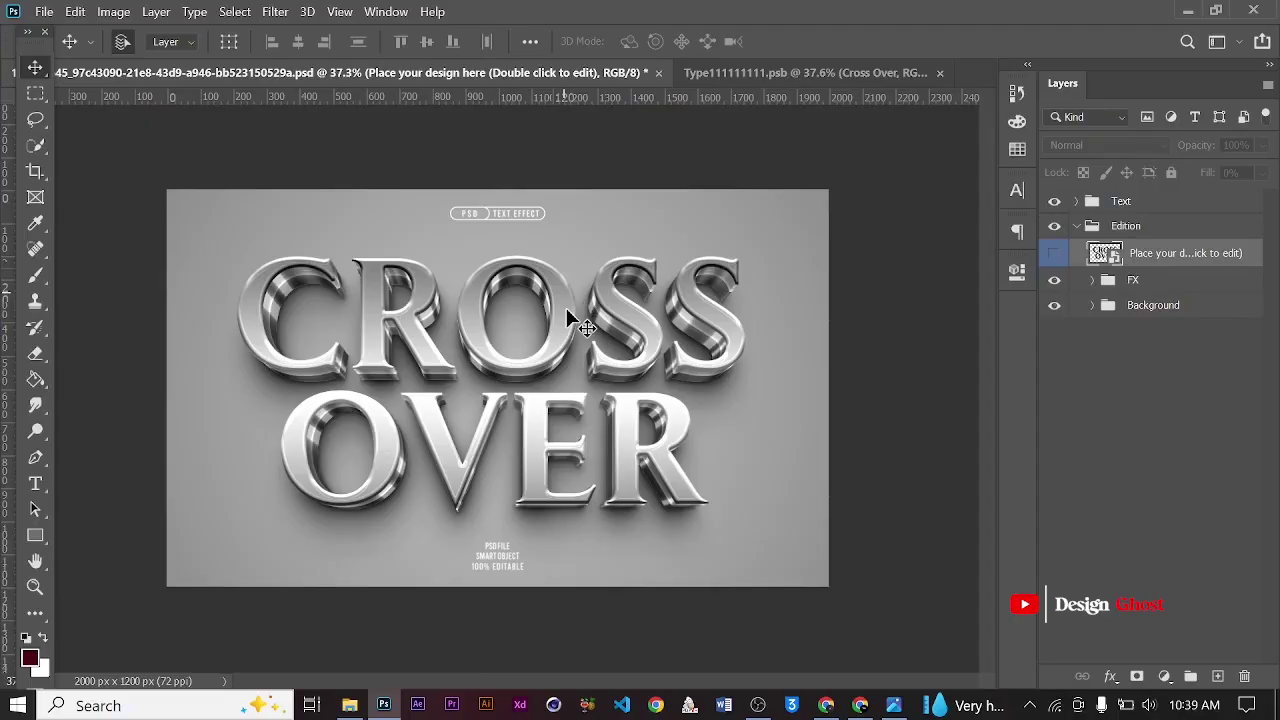
- In Type111111111.psb, set CROSS OVER tracking to -75 and save the file
scroll(566, 312, "down", 1)
scroll(568, 318, "down", 1)
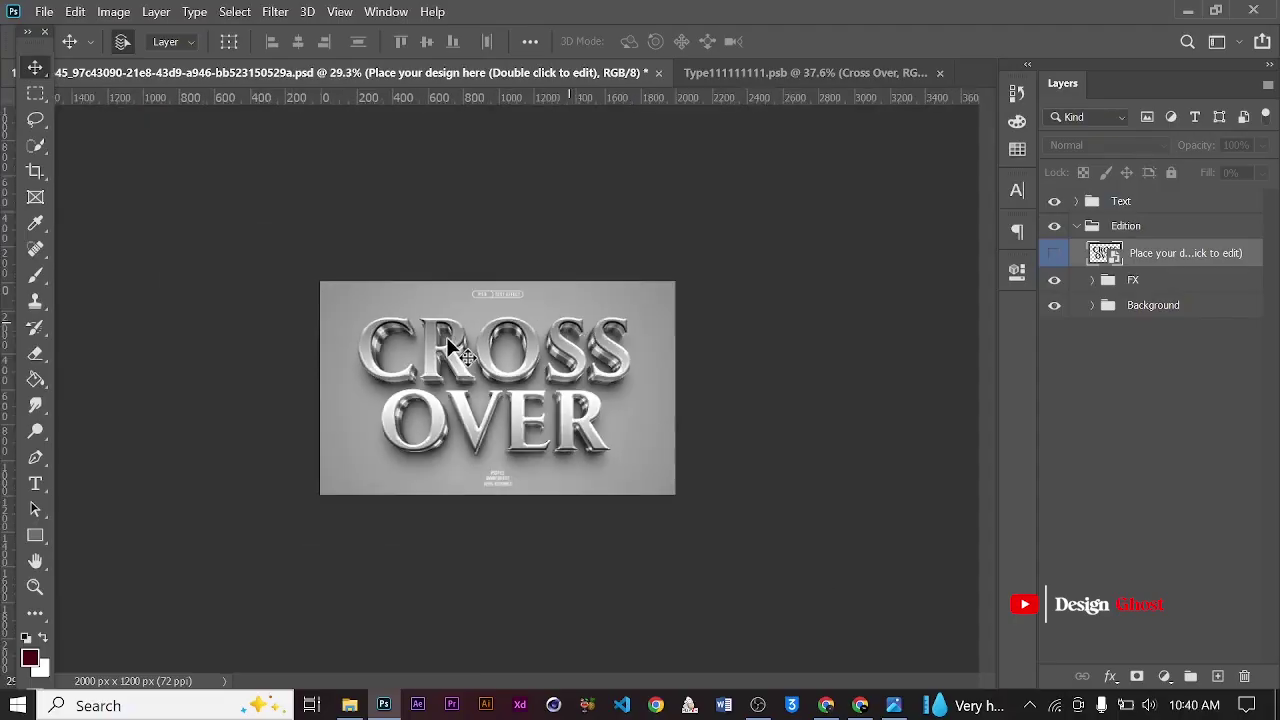
scroll(440, 335, "up", 1)
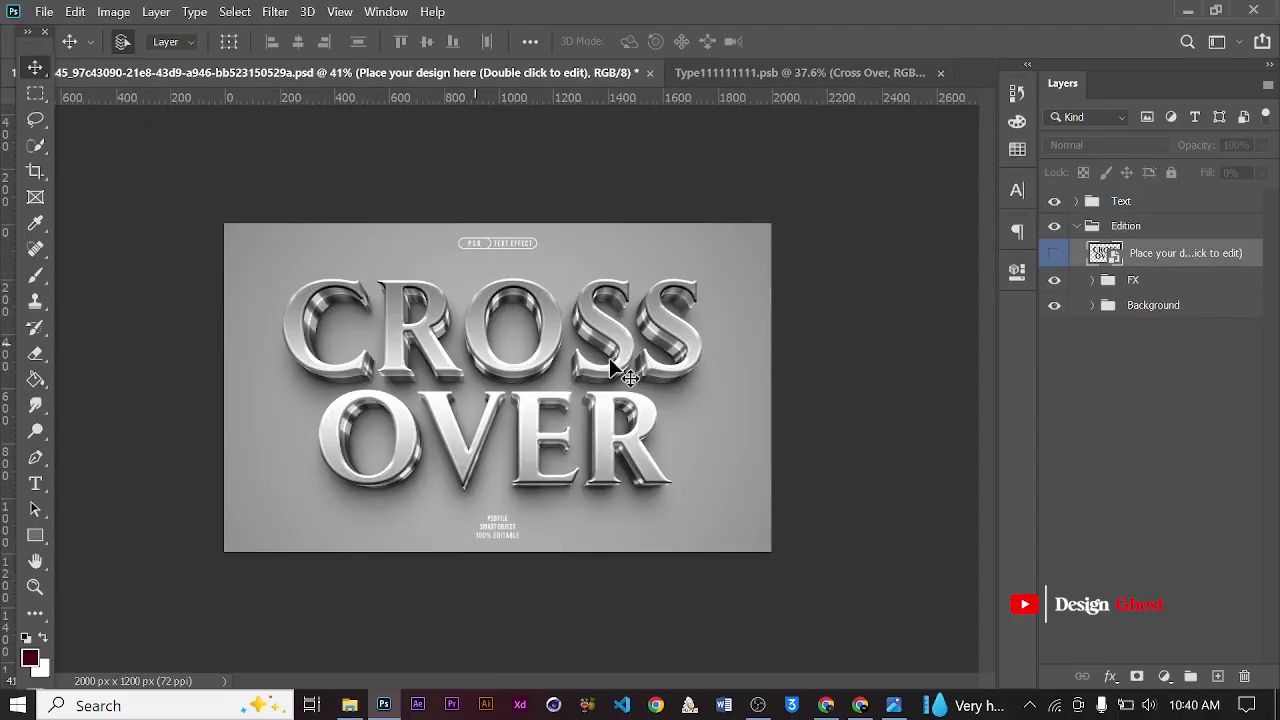
left_click(797, 70)
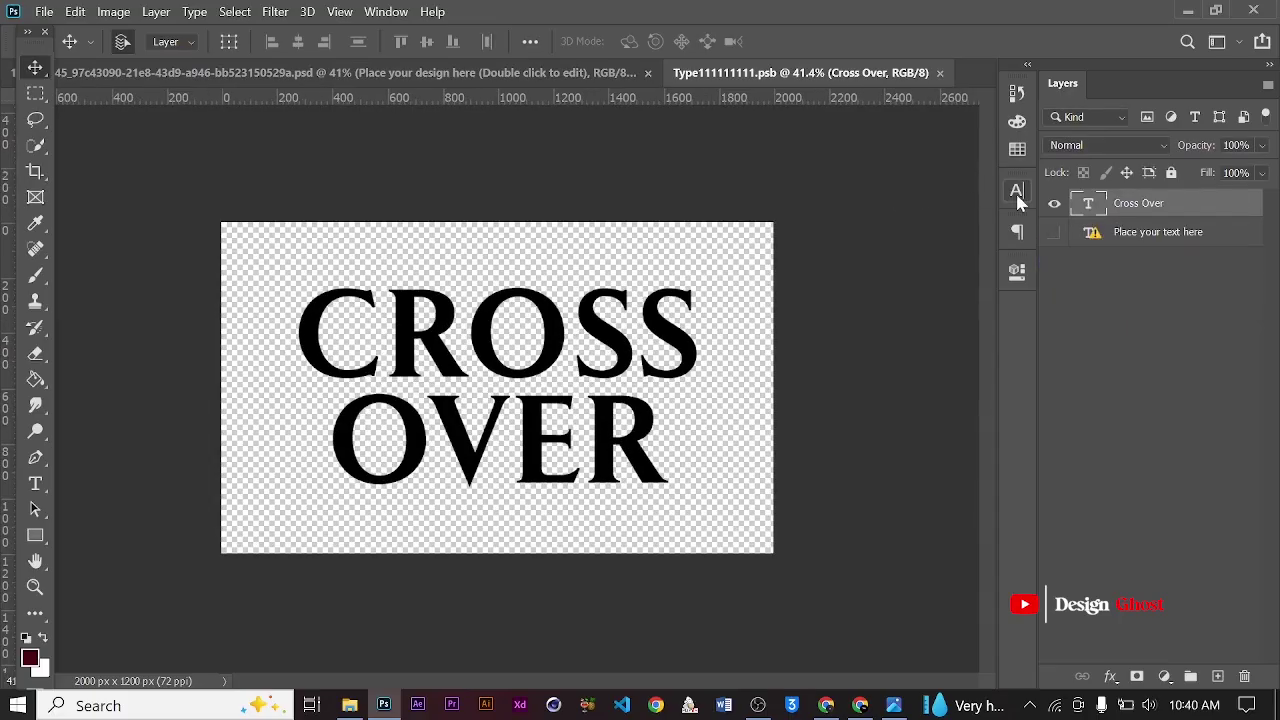
left_click(1017, 195)
left_click(985, 263)
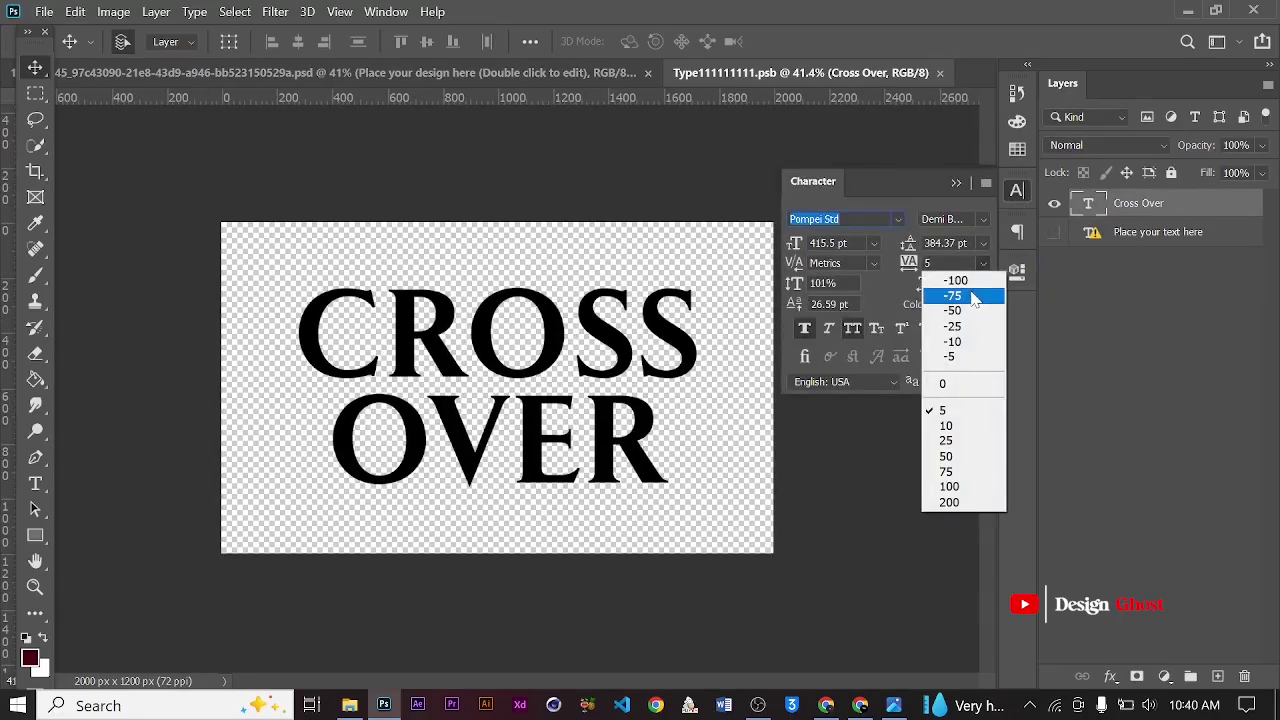
left_click(968, 294)
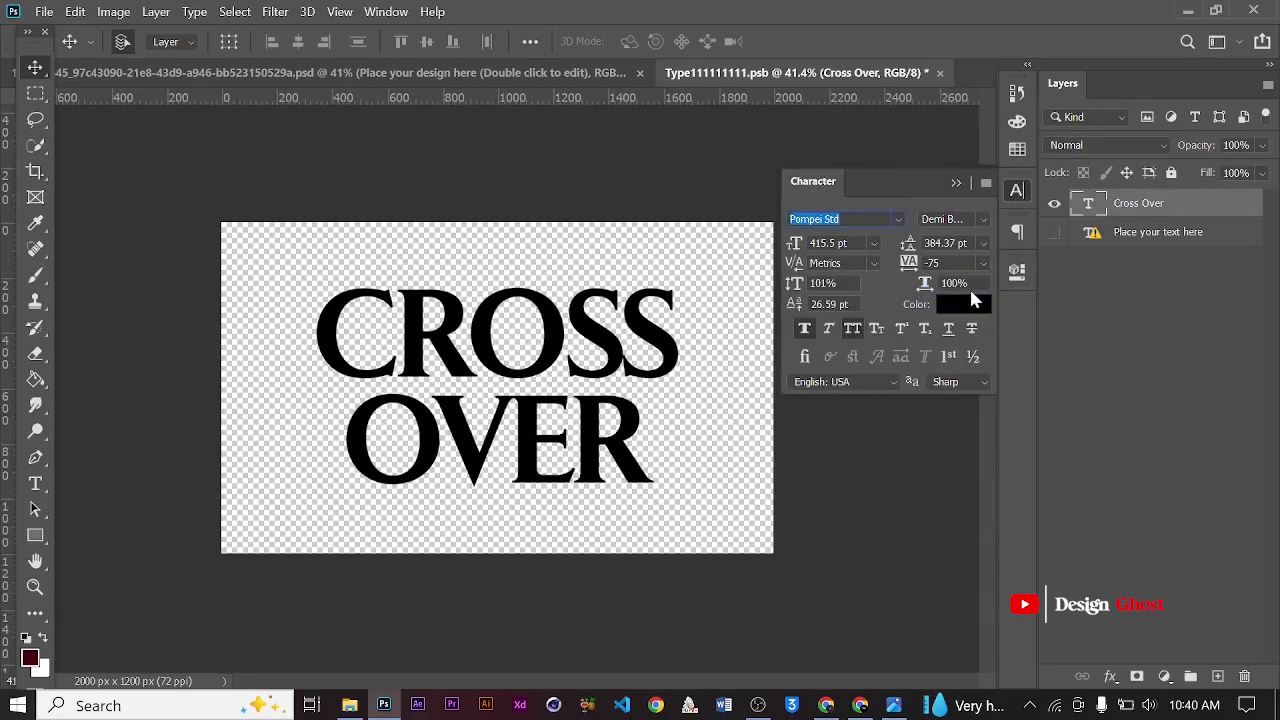
left_click(984, 173)
scroll(466, 340, "up", 1)
scroll(466, 340, "down", 1)
key("ctrl+s")
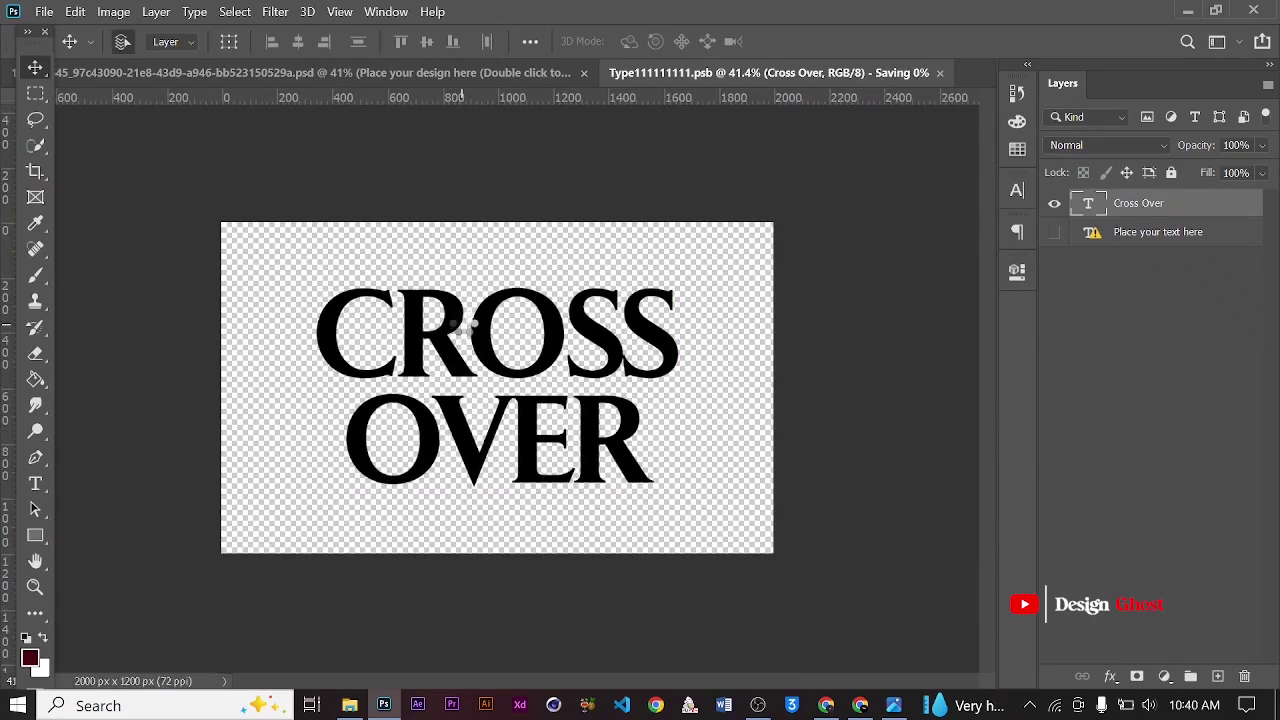
- Inspect the silver CROSS OVER mockup up close, then close Type111111111.psb
left_click(475, 76)
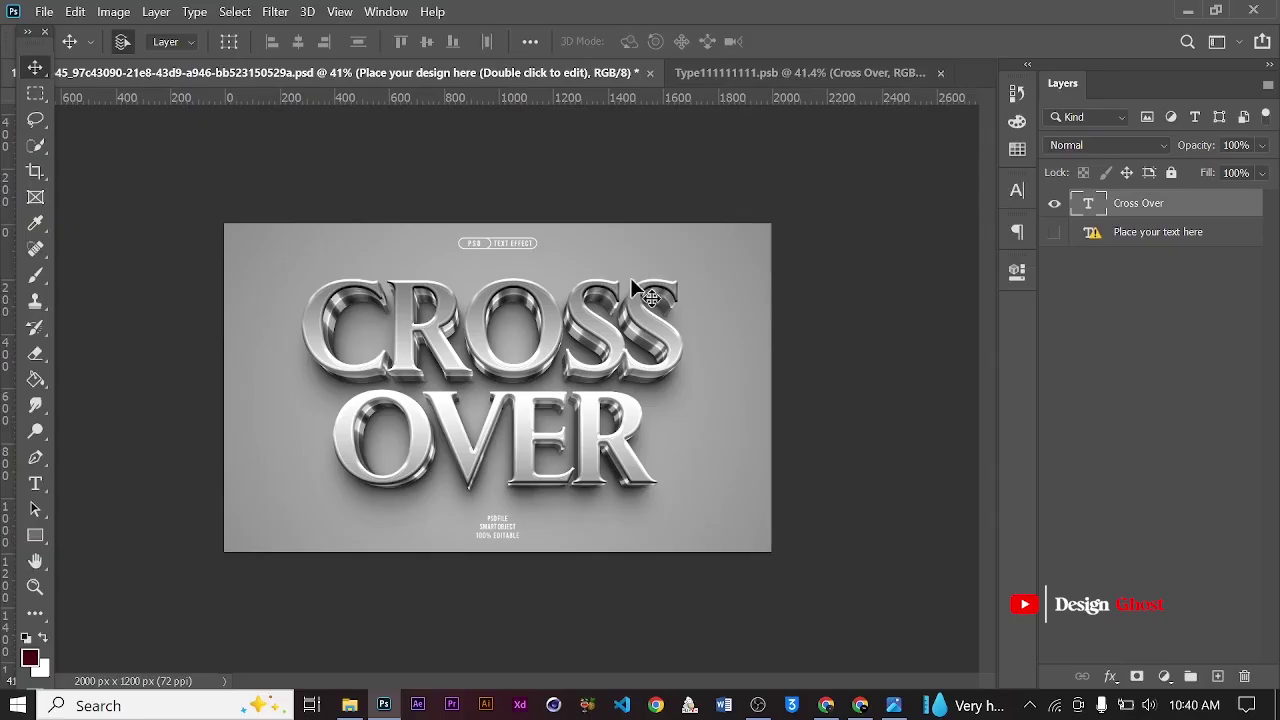
scroll(521, 370, "up", 2)
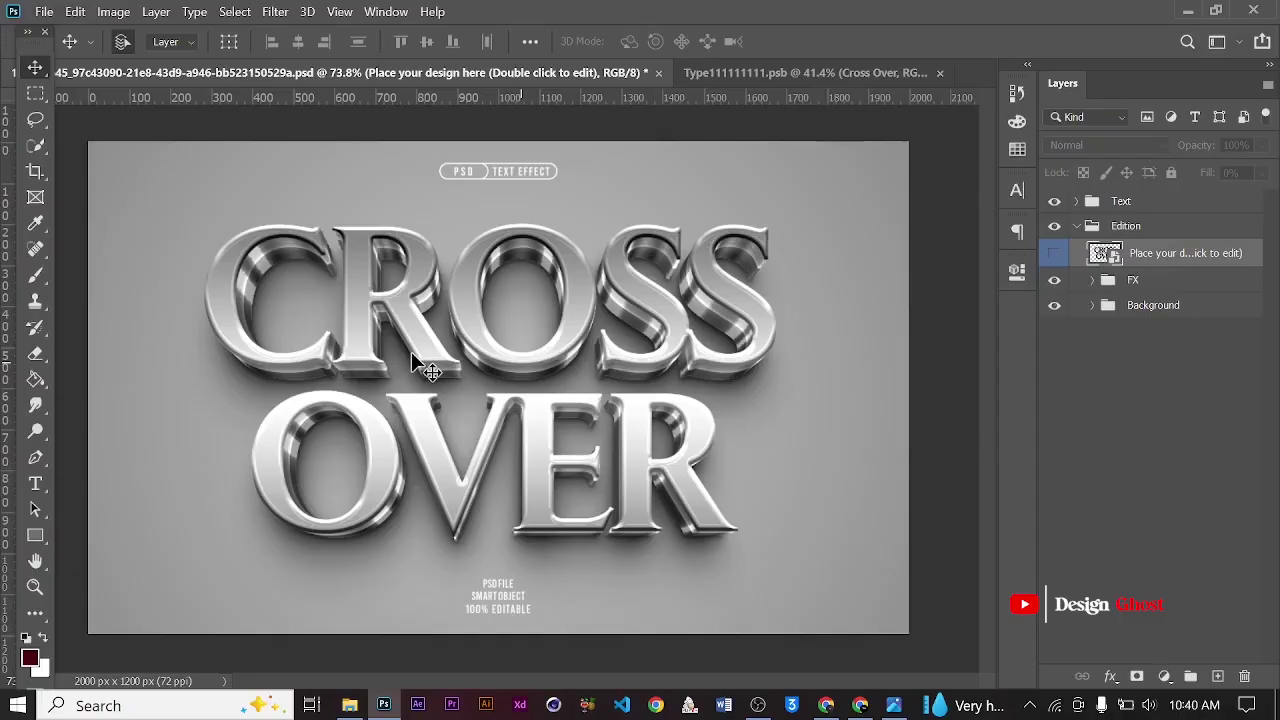
scroll(414, 357, "down", 5)
scroll(443, 346, "up", 4)
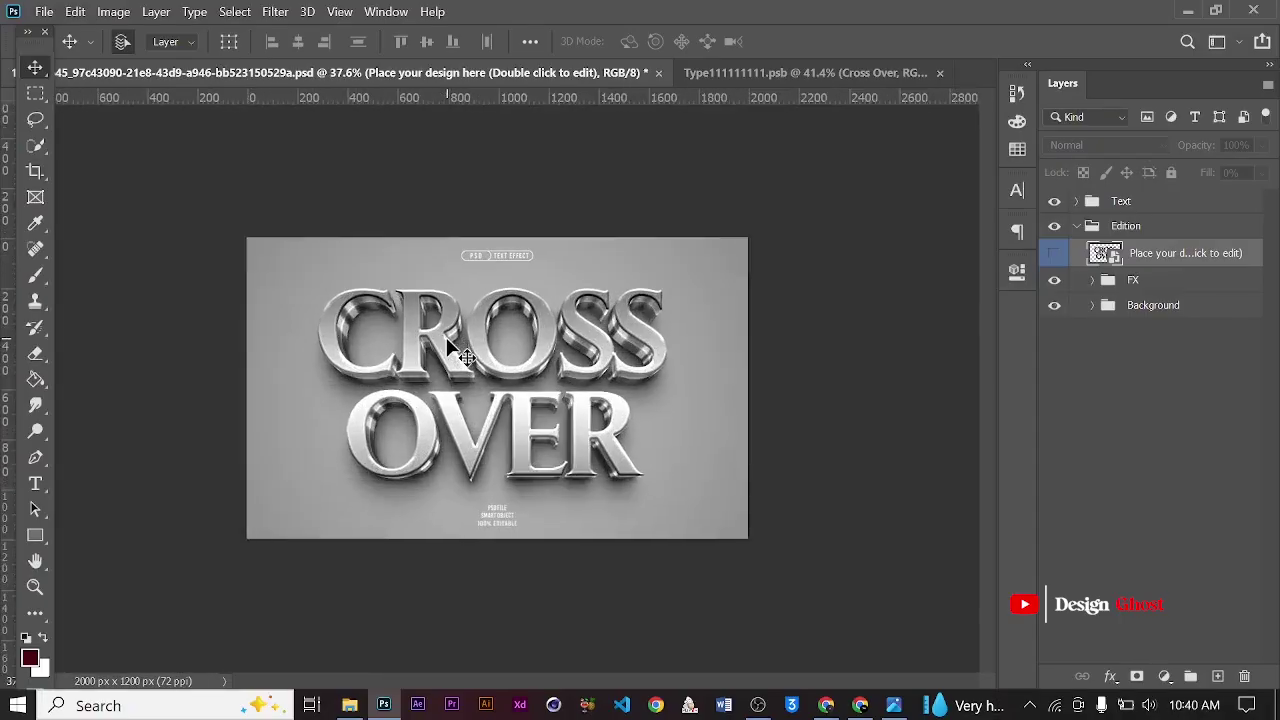
scroll(463, 353, "up", 2)
scroll(463, 353, "down", 4)
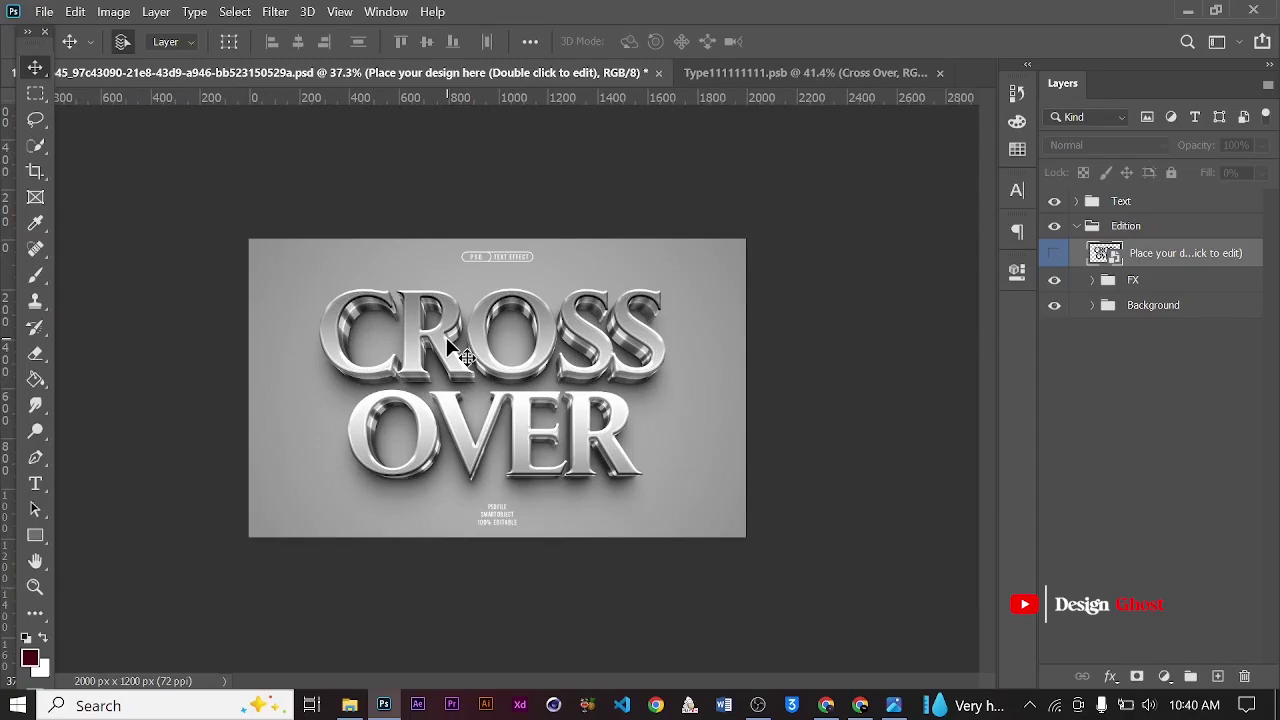
left_click(940, 74)
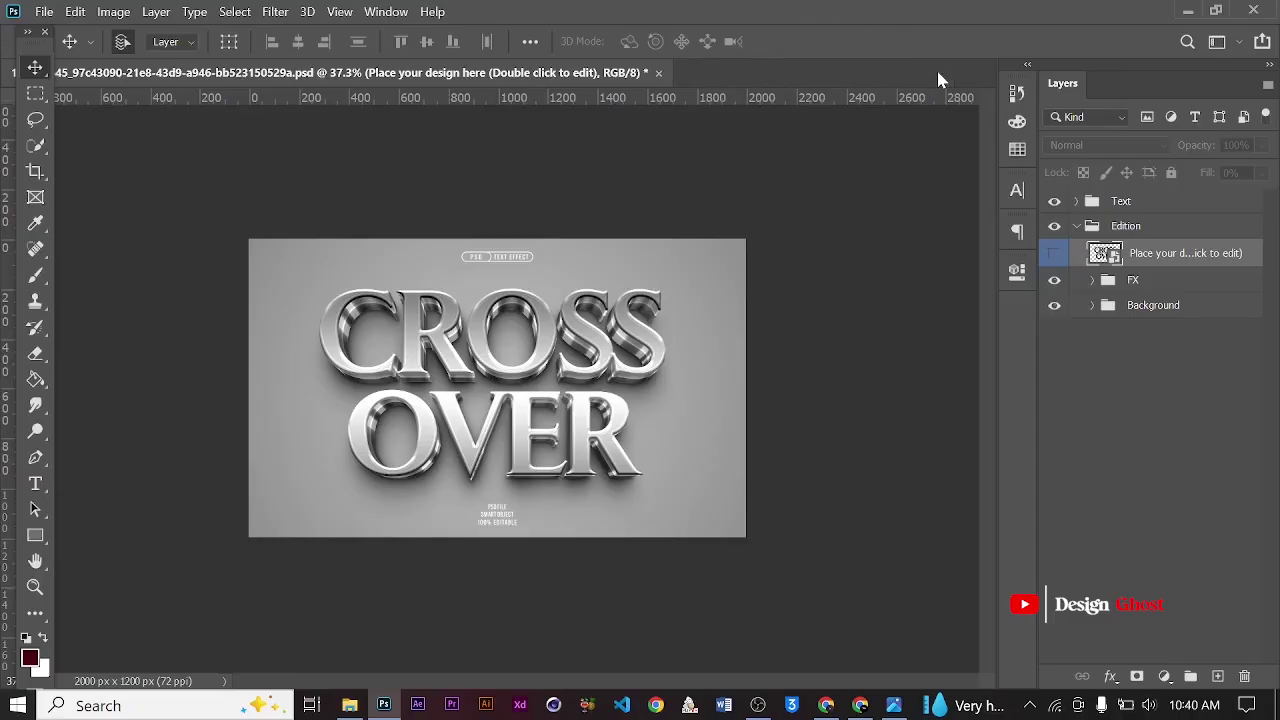
- Hide the mockup's Background layer
left_click(1055, 307)
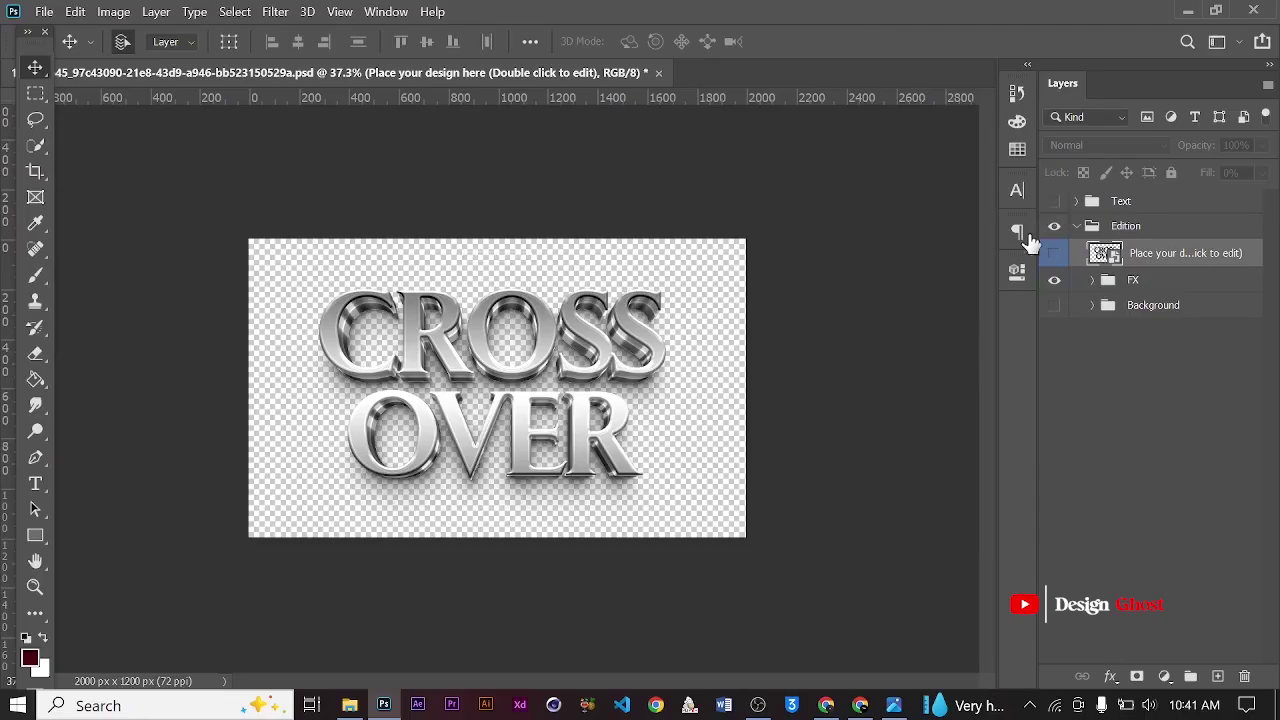
scroll(508, 318, "up", 2)
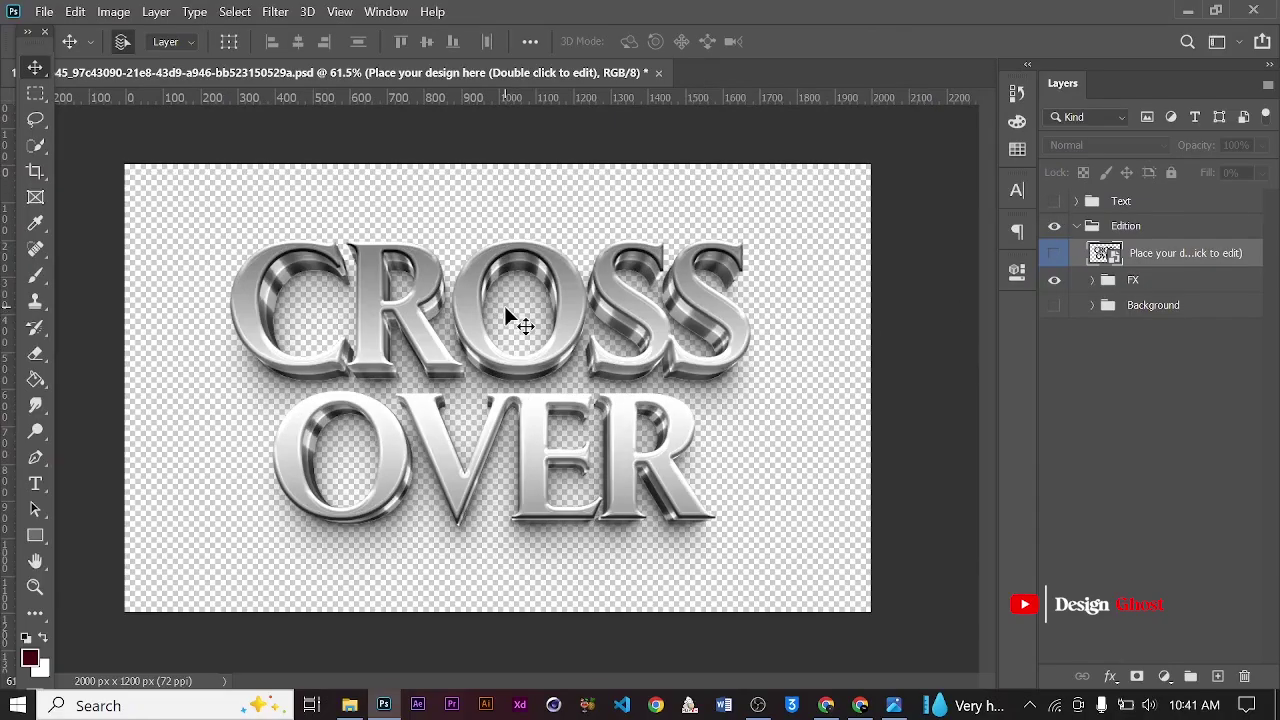
scroll(507, 315, "up", 1)
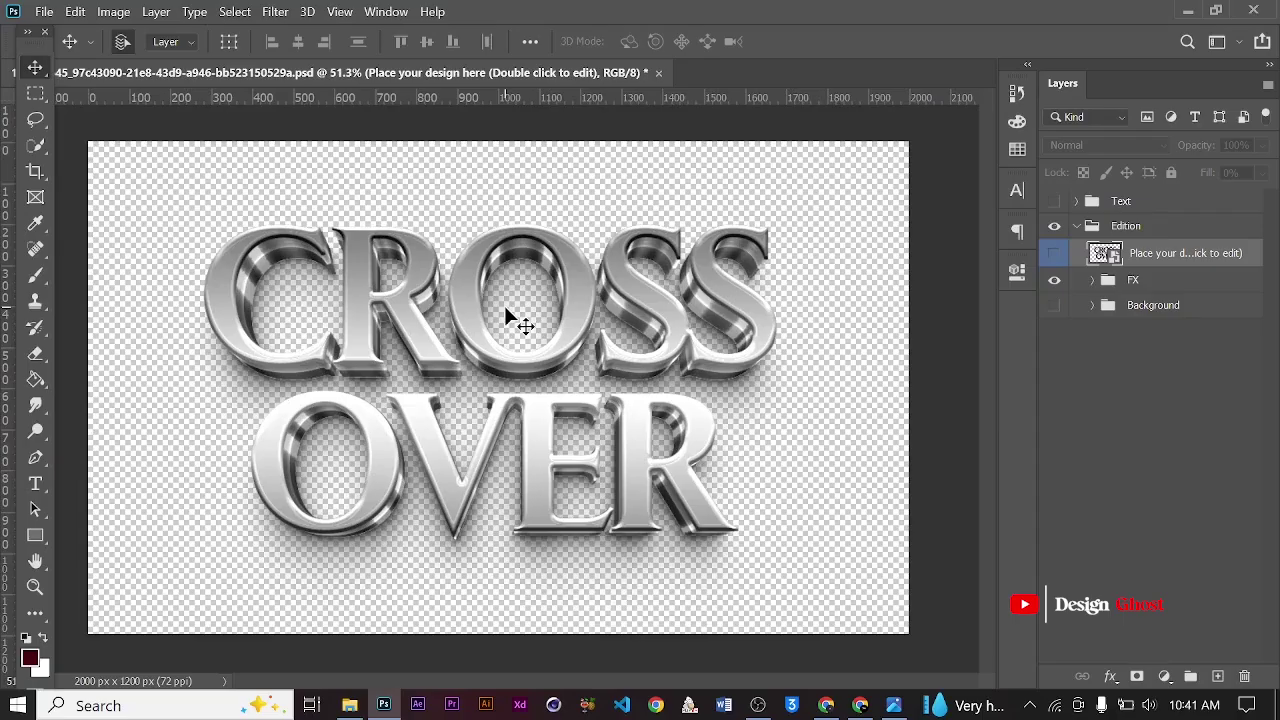
scroll(507, 316, "down", 1)
scroll(507, 316, "down", 2)
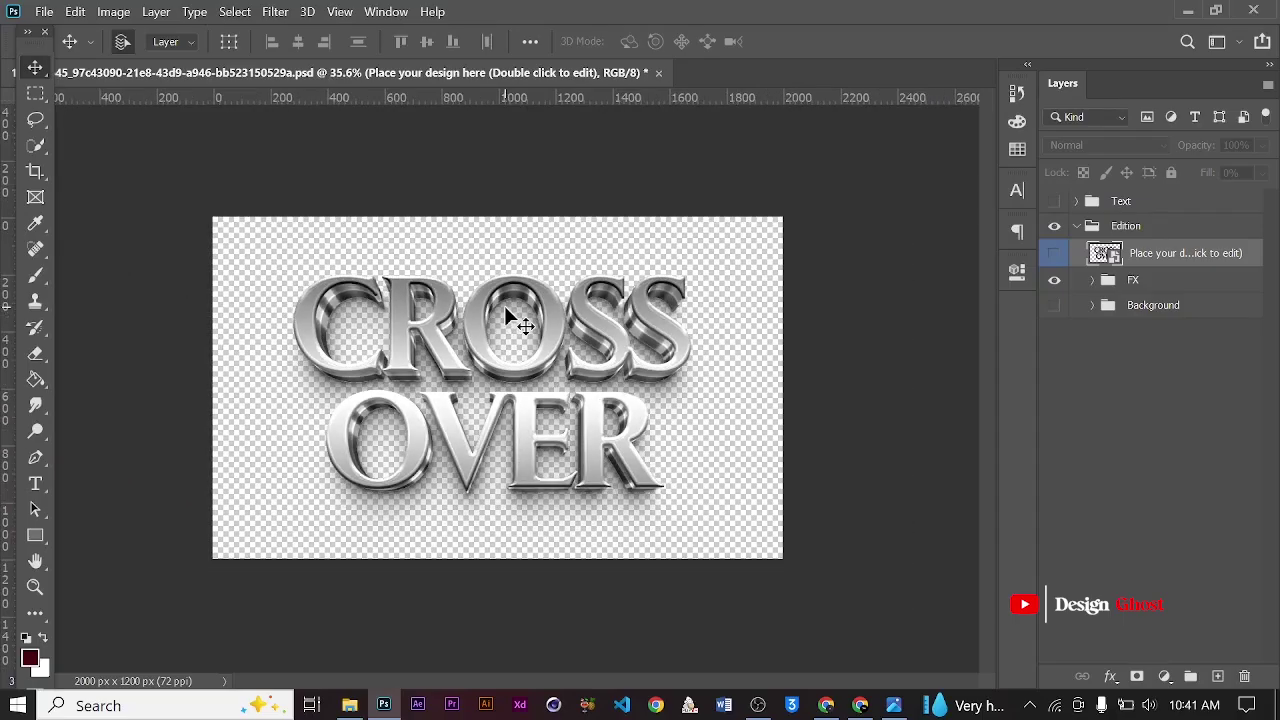
scroll(507, 316, "up", 1)
scroll(507, 316, "up", 1)
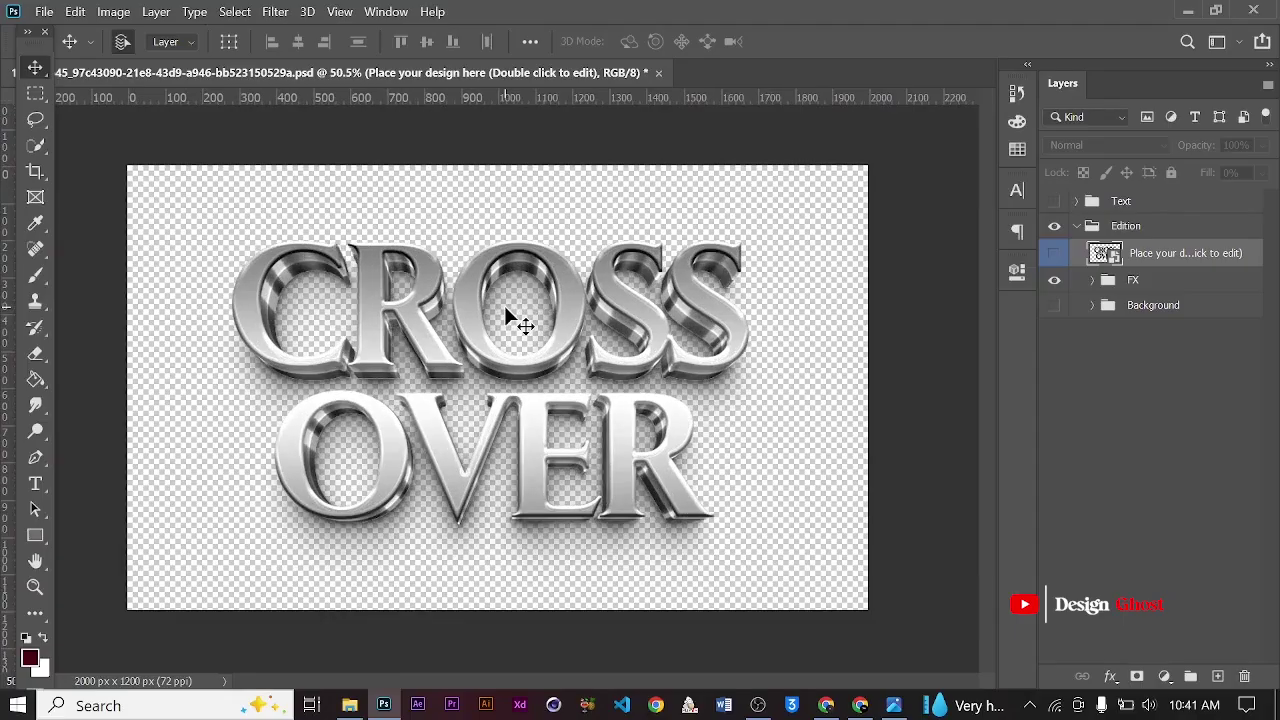
scroll(507, 316, "down", 1)
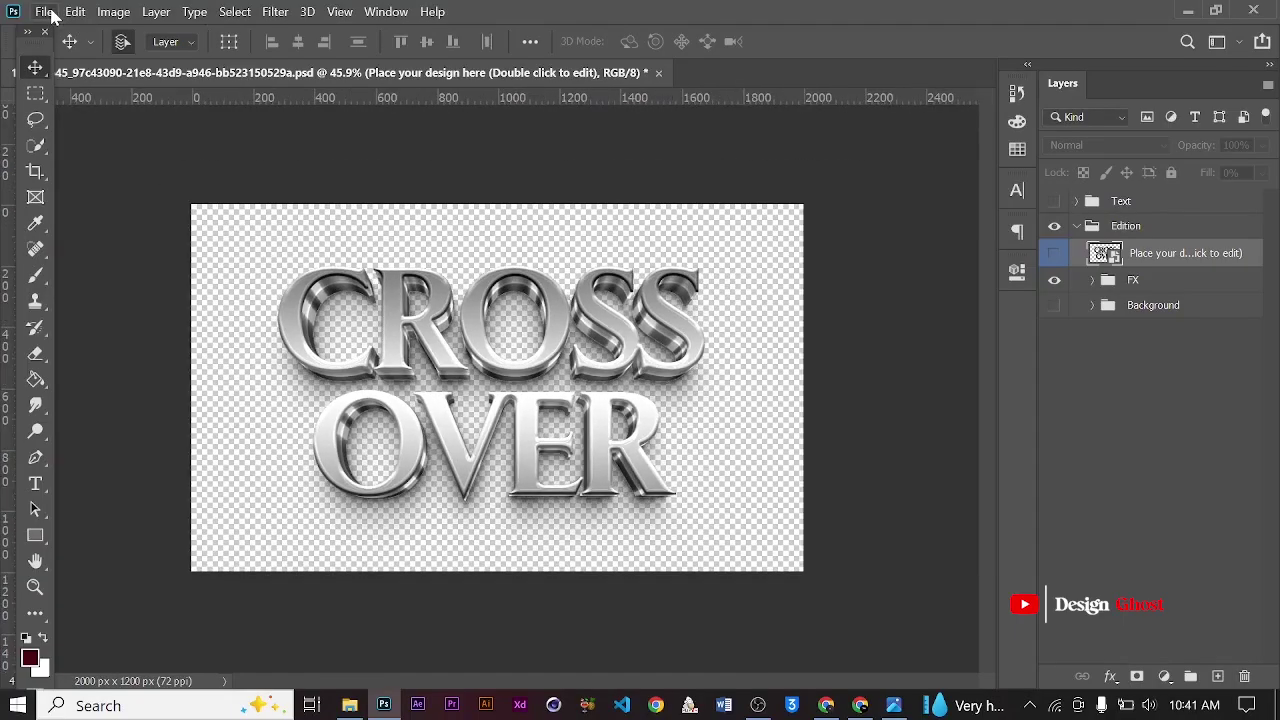
- Create a new 5 × 5 inch white document (1500 × 1500 px, 300 ppi)
left_click(44, 11)
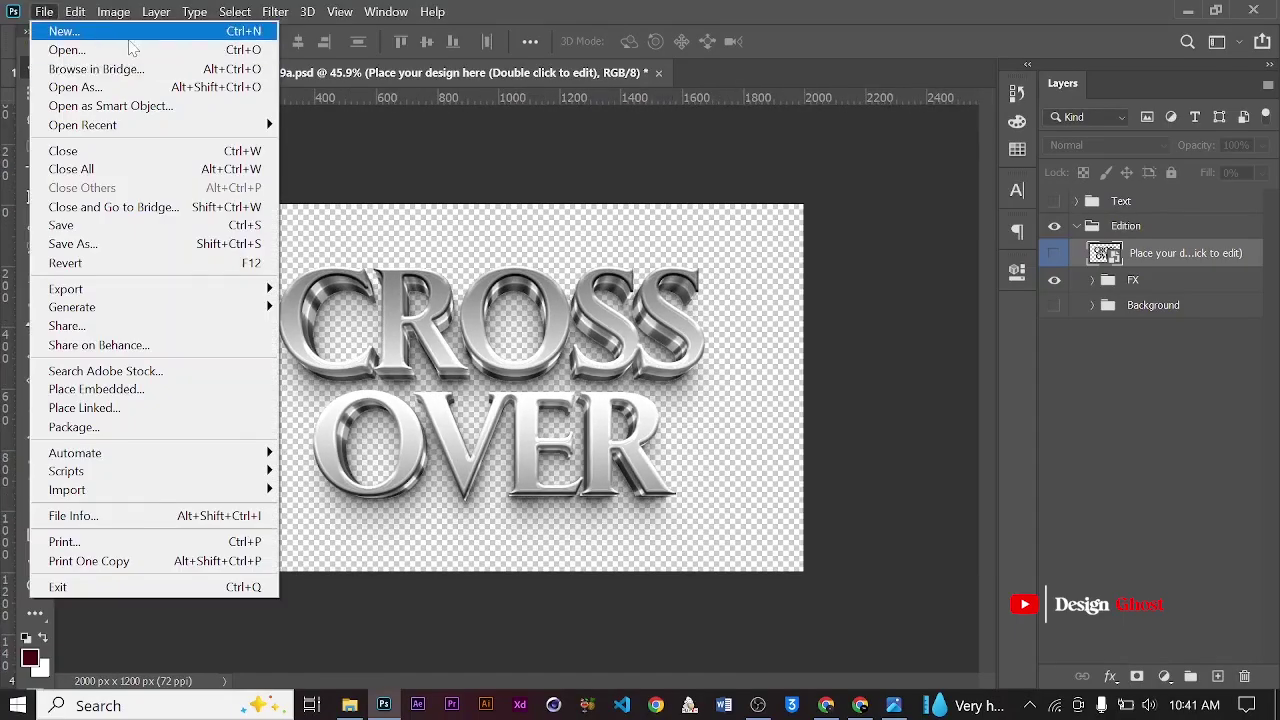
left_click(55, 31)
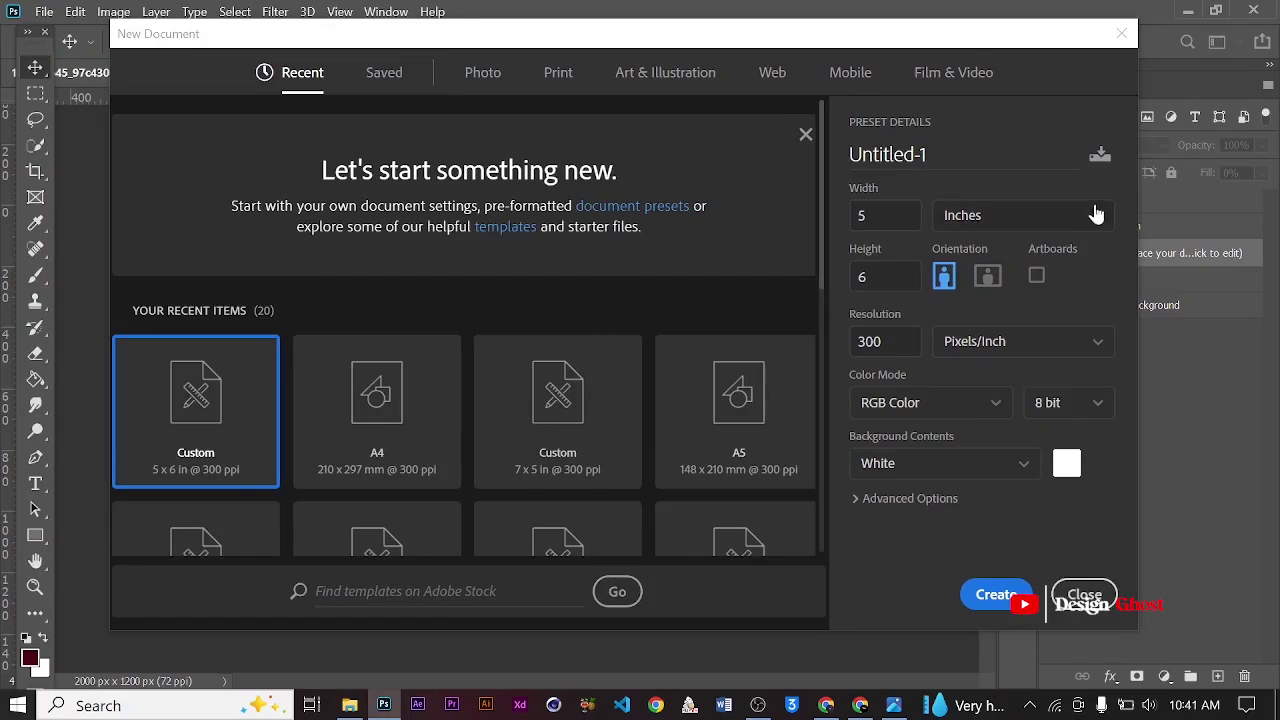
type("5")
left_click(998, 598)
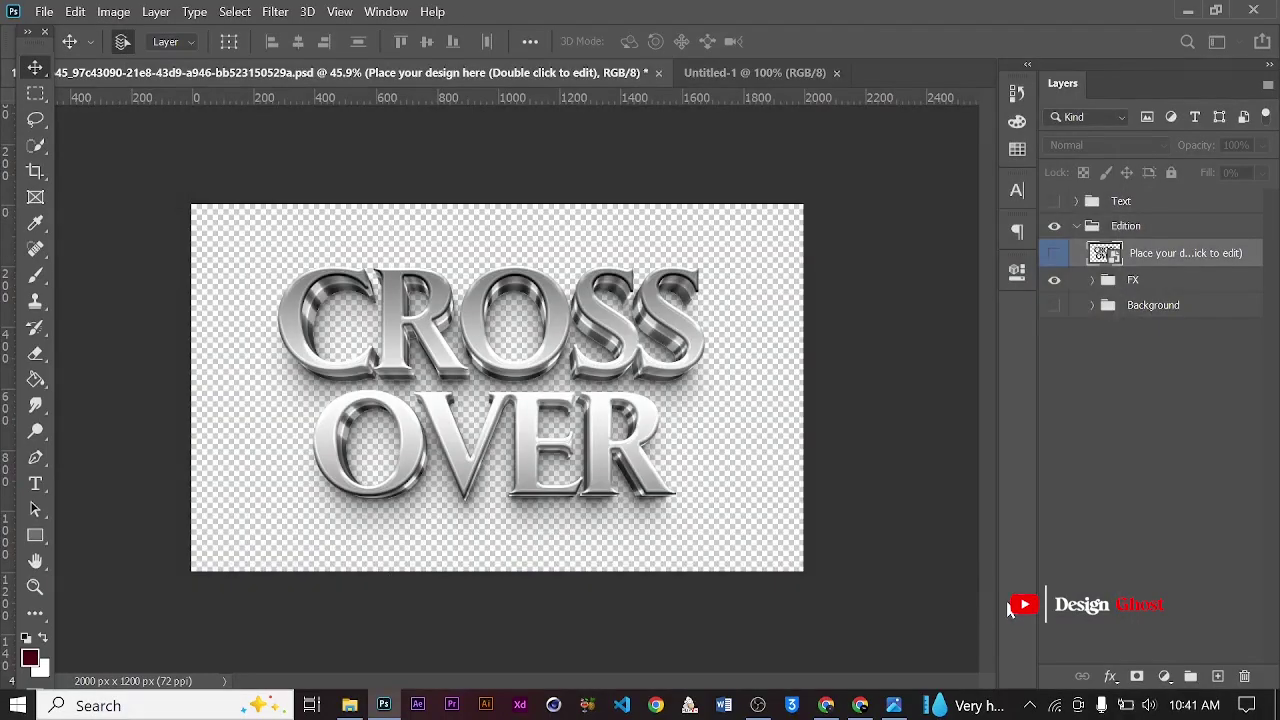
scroll(510, 386, "down", 2)
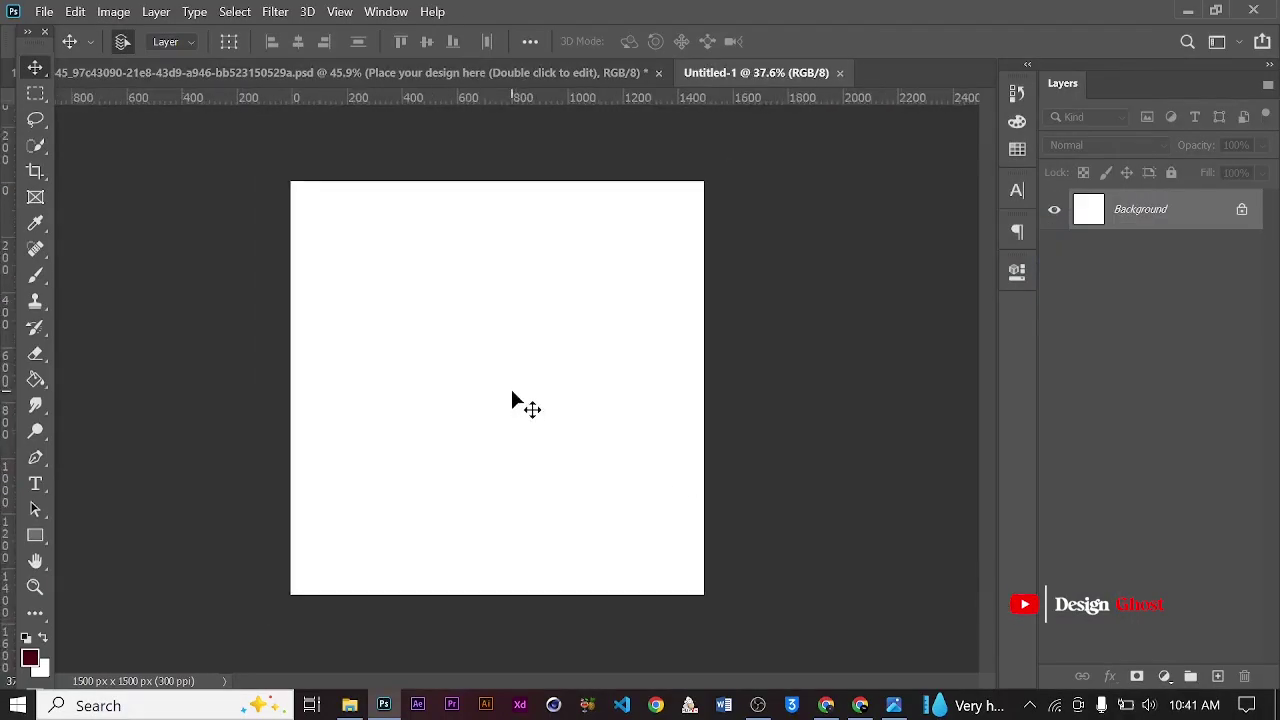
- In the CROSS OVER document, merge a copy of the Text through FX layers with Ctrl+Alt+E
left_click(486, 74)
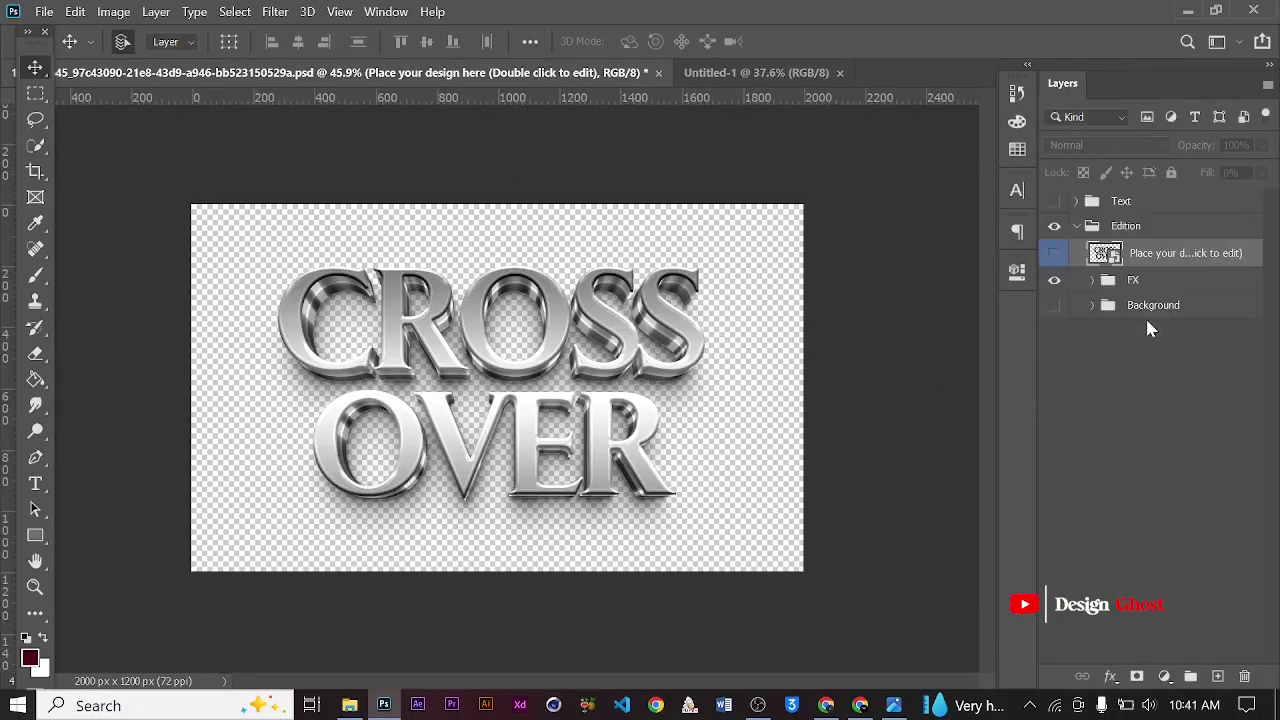
left_click(1124, 203)
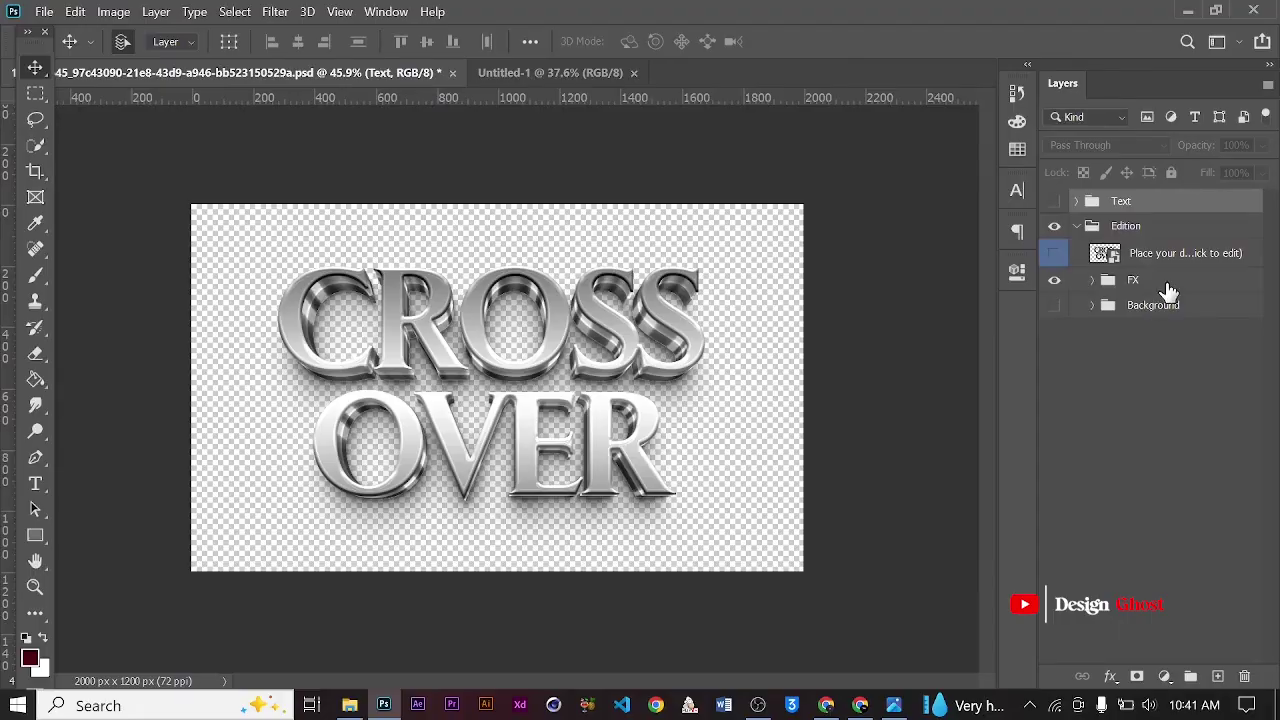
left_click(1168, 290, "shift")
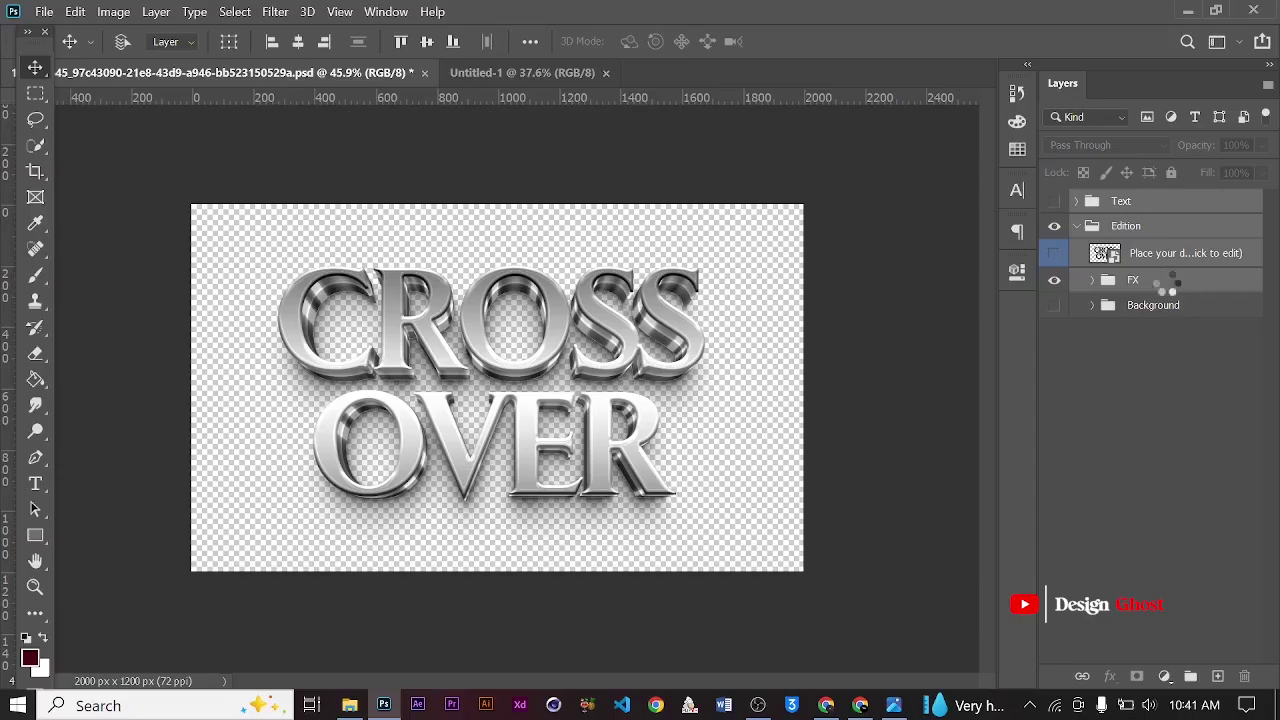
key("ctrl+alt+e")
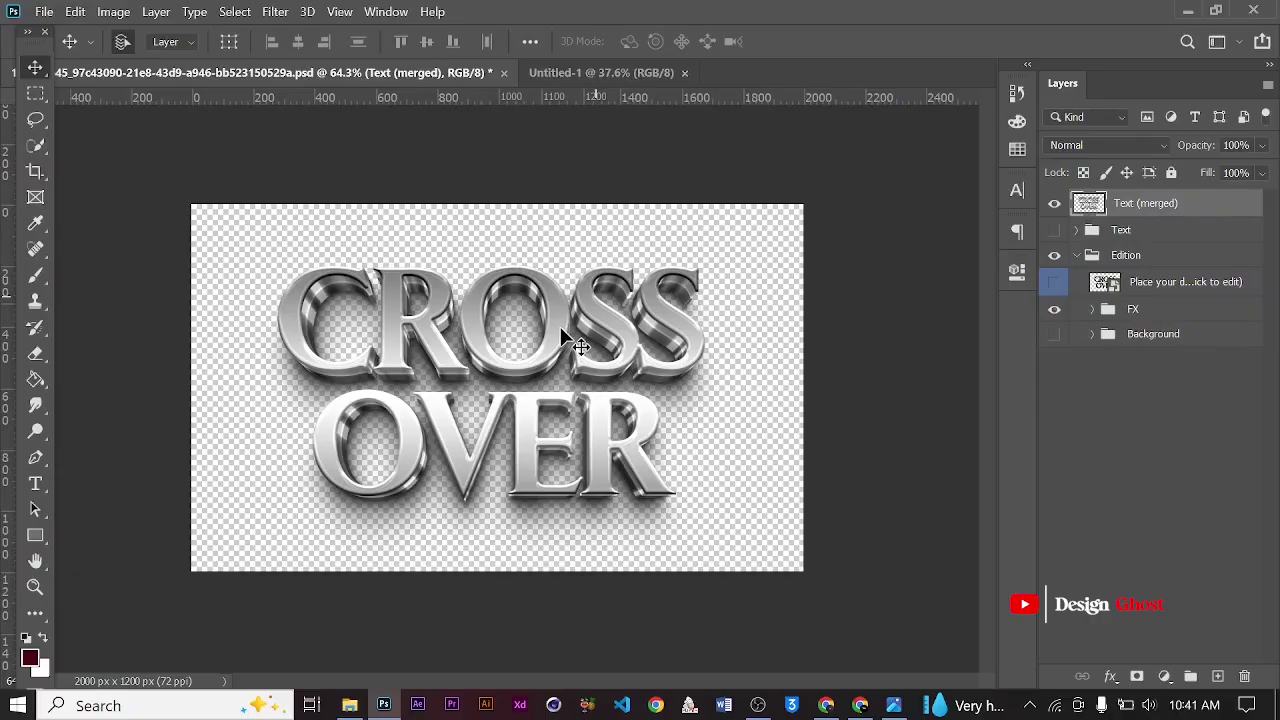
- Move the merged text into Untitled-1, scale it to 51.2%, and centre it on the white canvas
left_click_drag(579, 105, 508, 395)
scroll(515, 395, "up", 2)
scroll(515, 395, "up", 1)
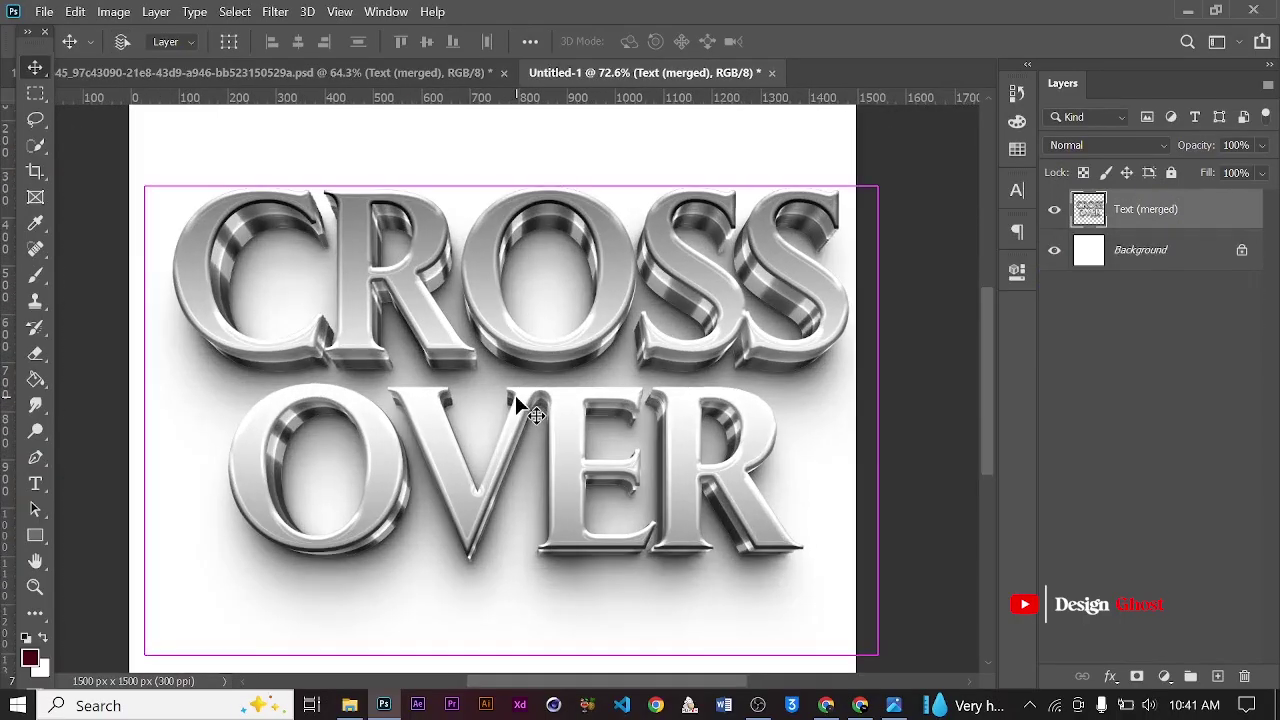
key("ctrl+t")
left_click_drag(873, 184, 466, 357)
scroll(466, 357, "down", 2)
left_click_drag(402, 475, 507, 378)
scroll(507, 378, "up", 1)
left_click(945, 41)
scroll(491, 417, "down", 4)
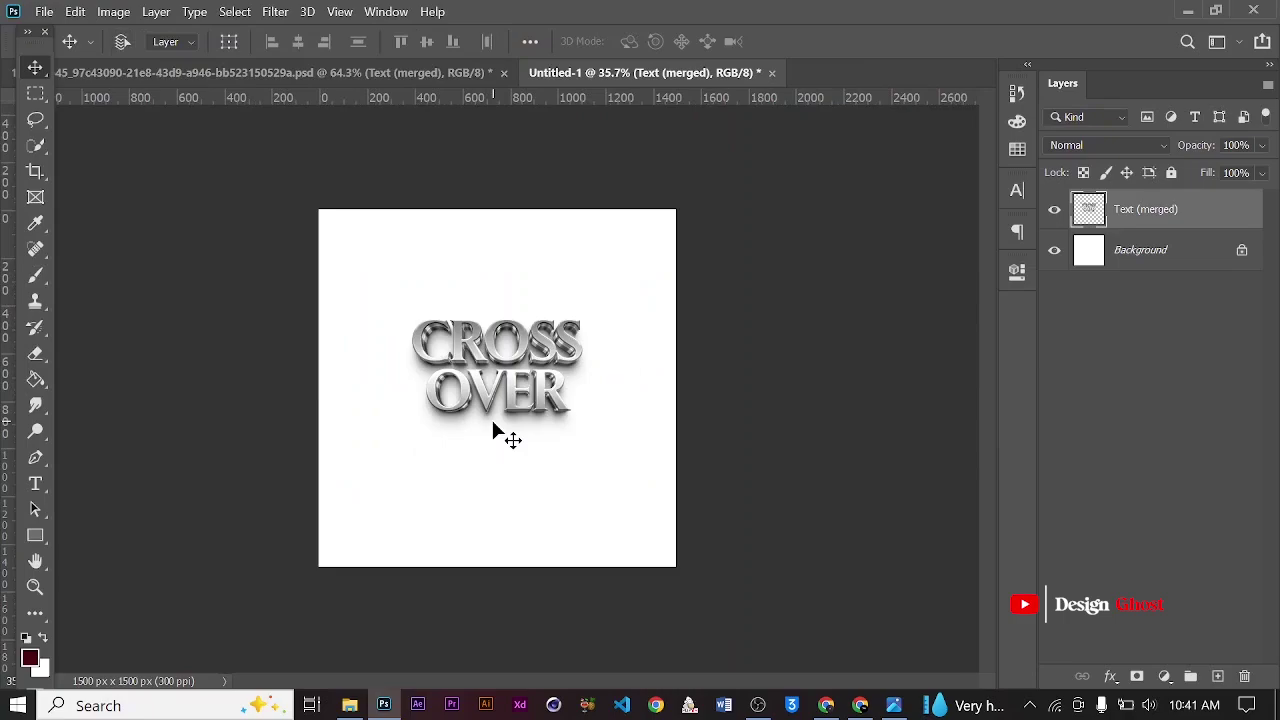
key("ctrl+0")
- Close the CROSS OVER source document without saving changes
left_click(381, 75)
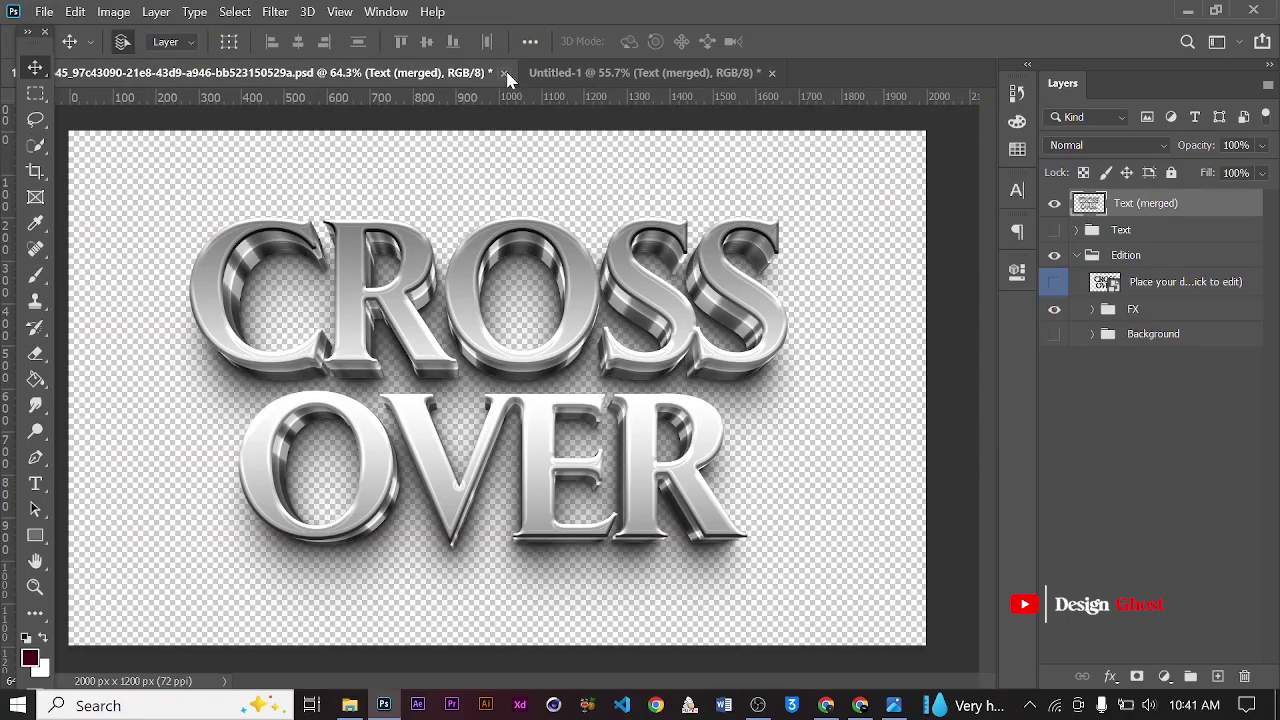
left_click(503, 72)
left_click(698, 306)
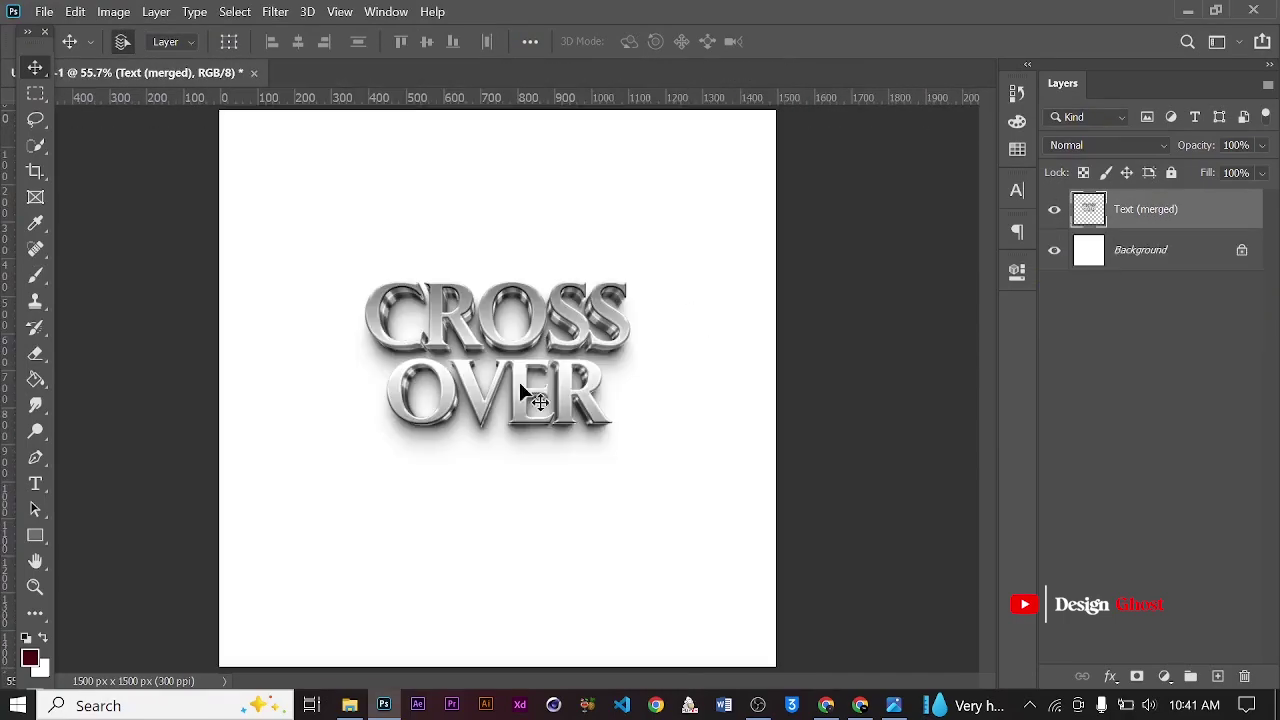
key("ctrl+0")
- Enlarge the CROSS OVER text to about 107% and centre it horizontally on the canvas
key("ctrl+t")
left_click_drag(640, 280, 664, 262)
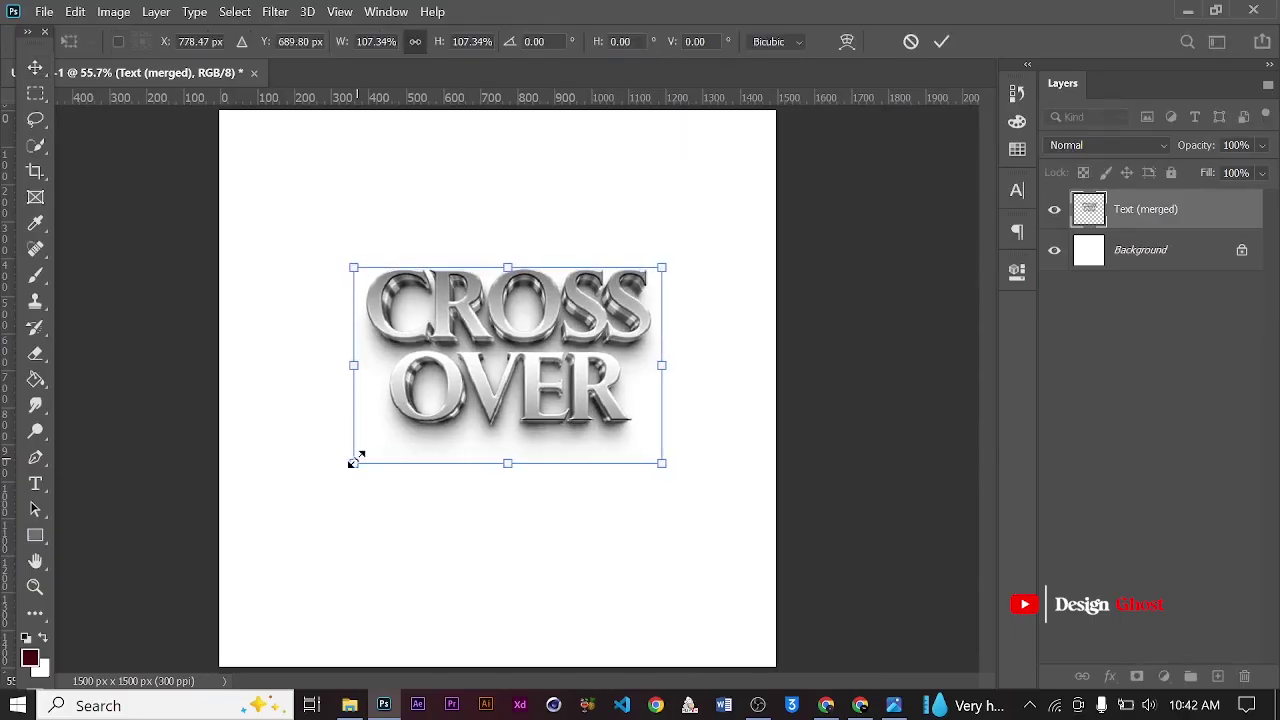
left_click_drag(351, 457, 340, 471)
key("Return")
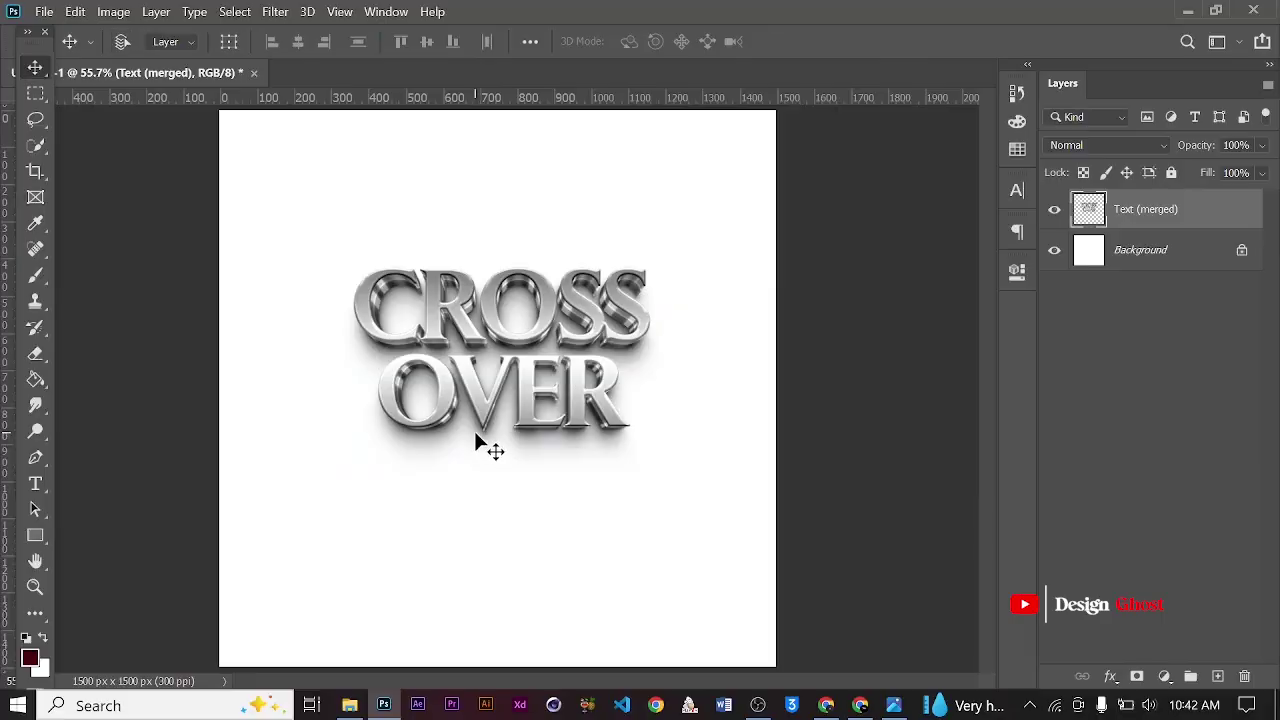
key("ctrl+a")
left_click(304, 46)
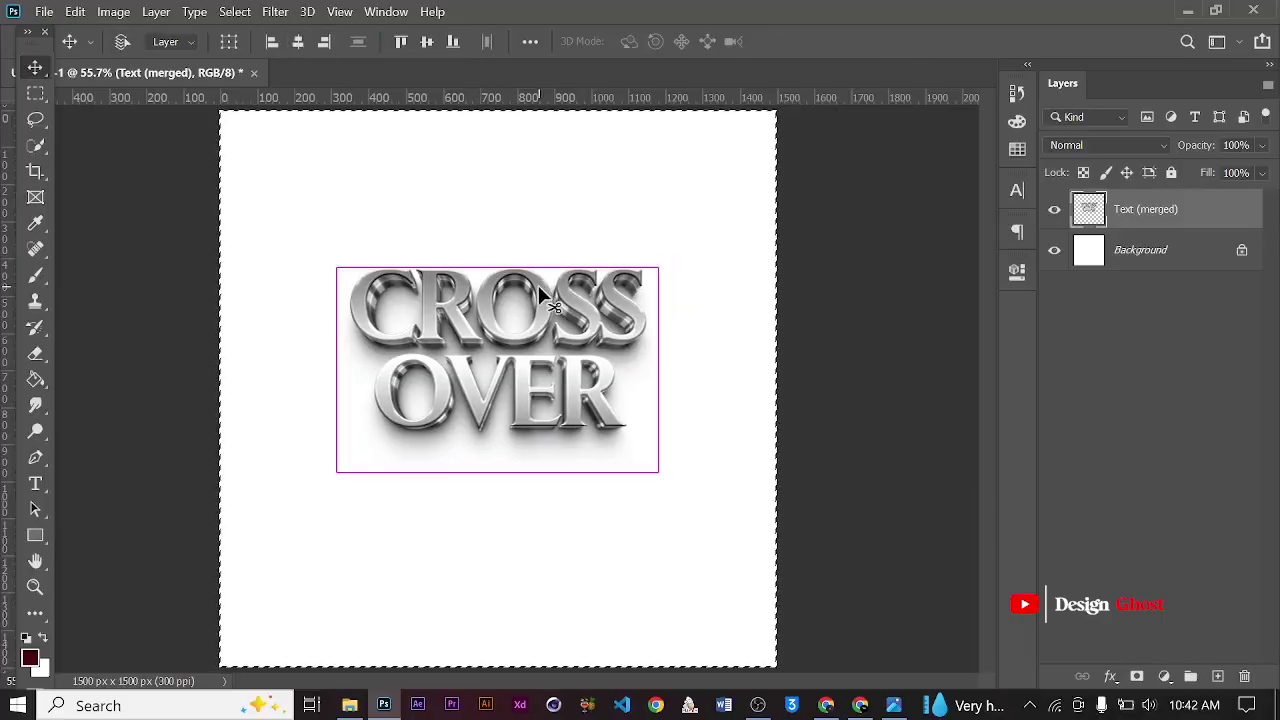
key("ctrl+d")
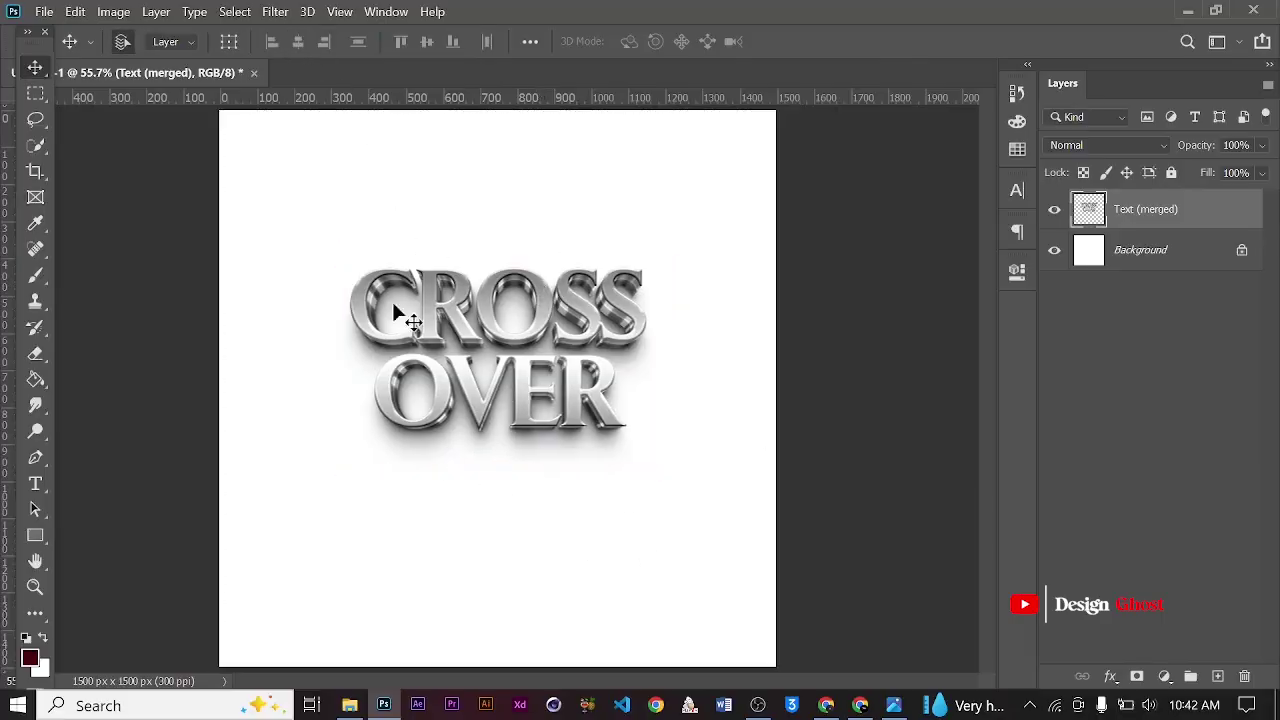
key("ctrl+minus")
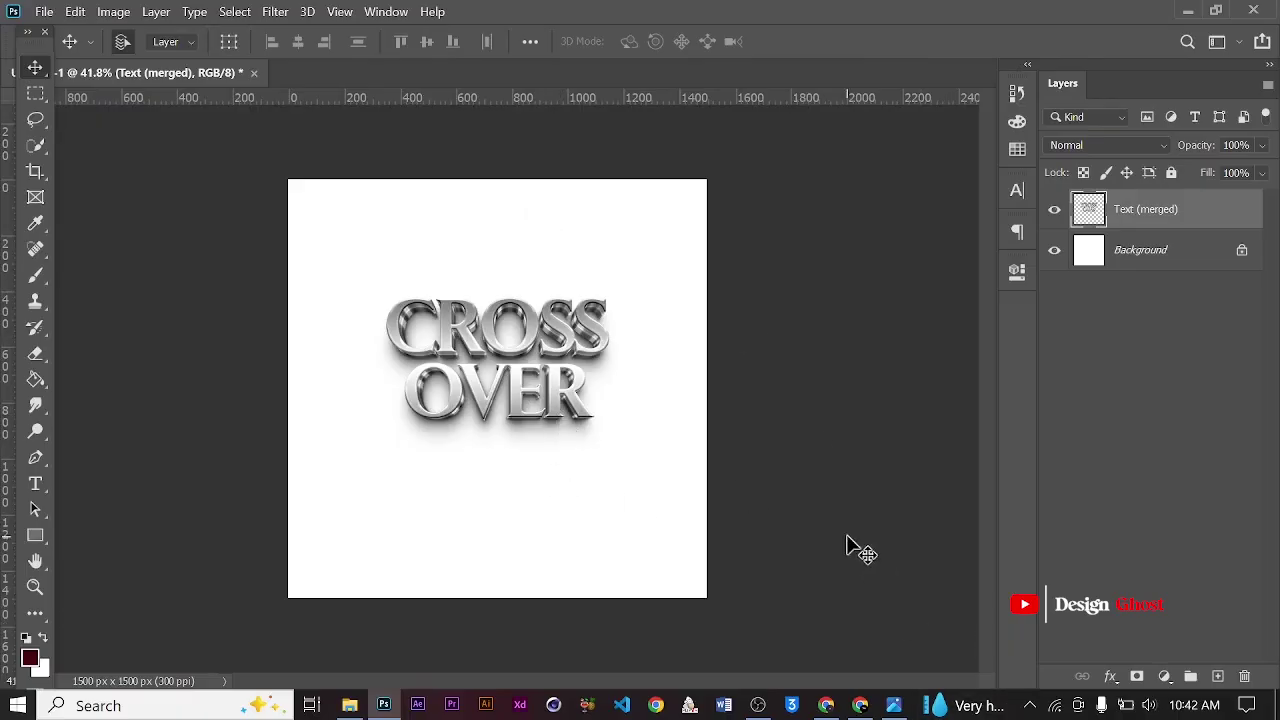
- Search Pinterest for 'background', correcting the misspelled query
left_click(826, 705)
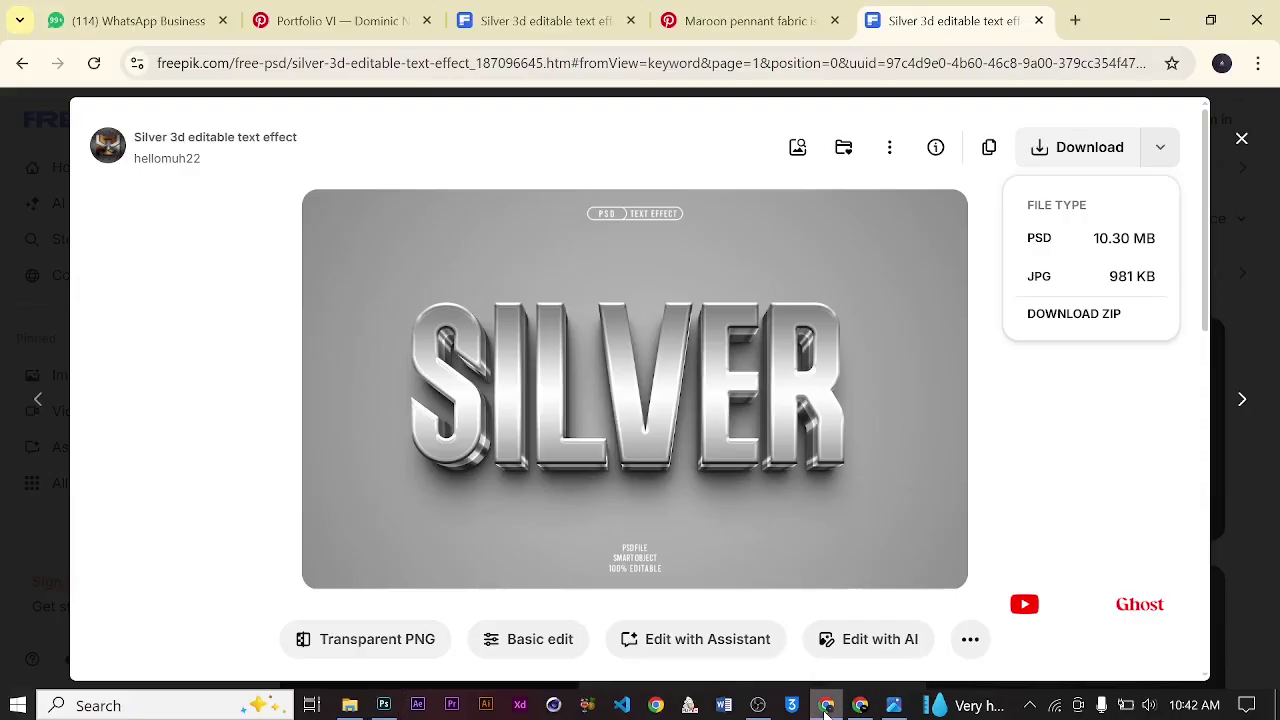
left_click(758, 12)
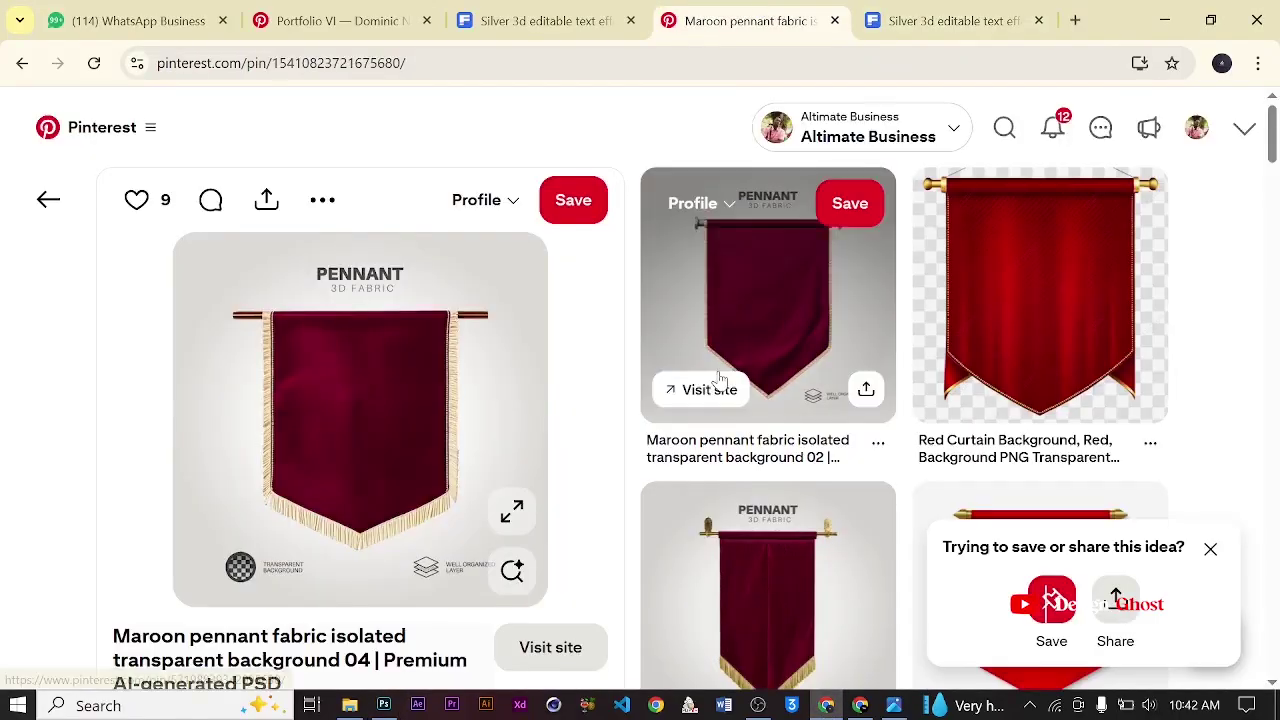
left_click(1002, 128)
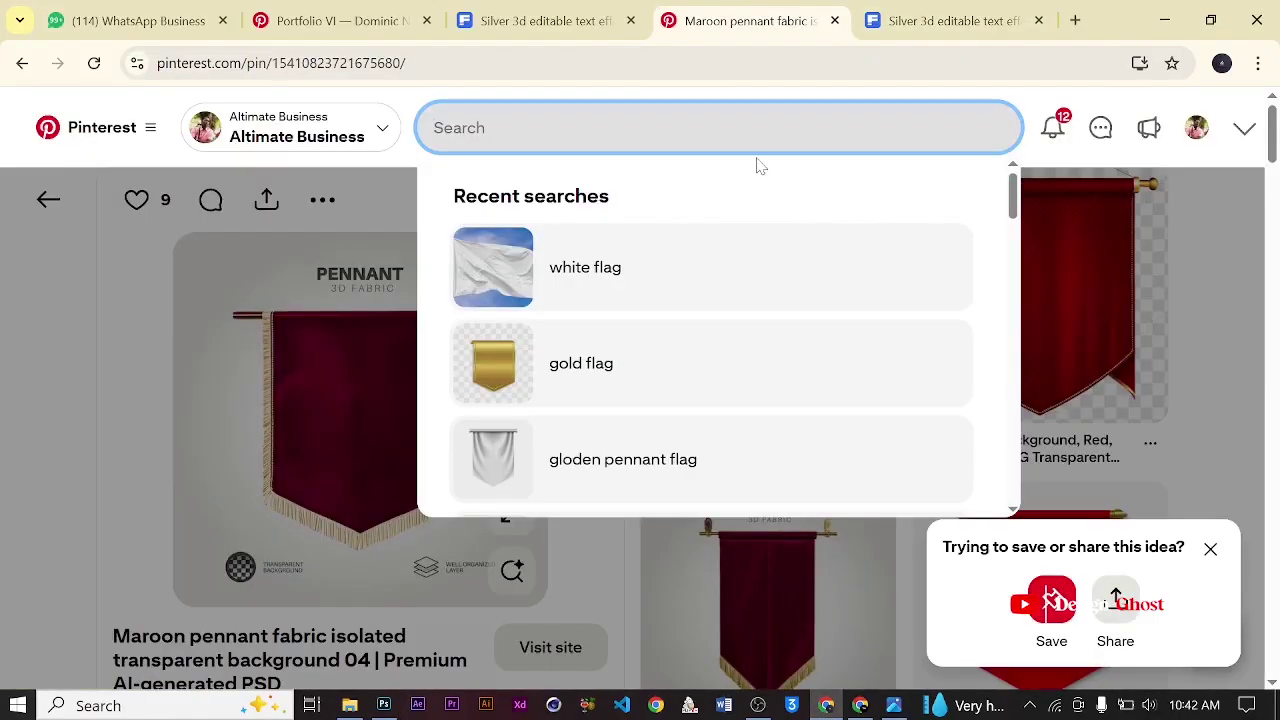
type("backgrou")
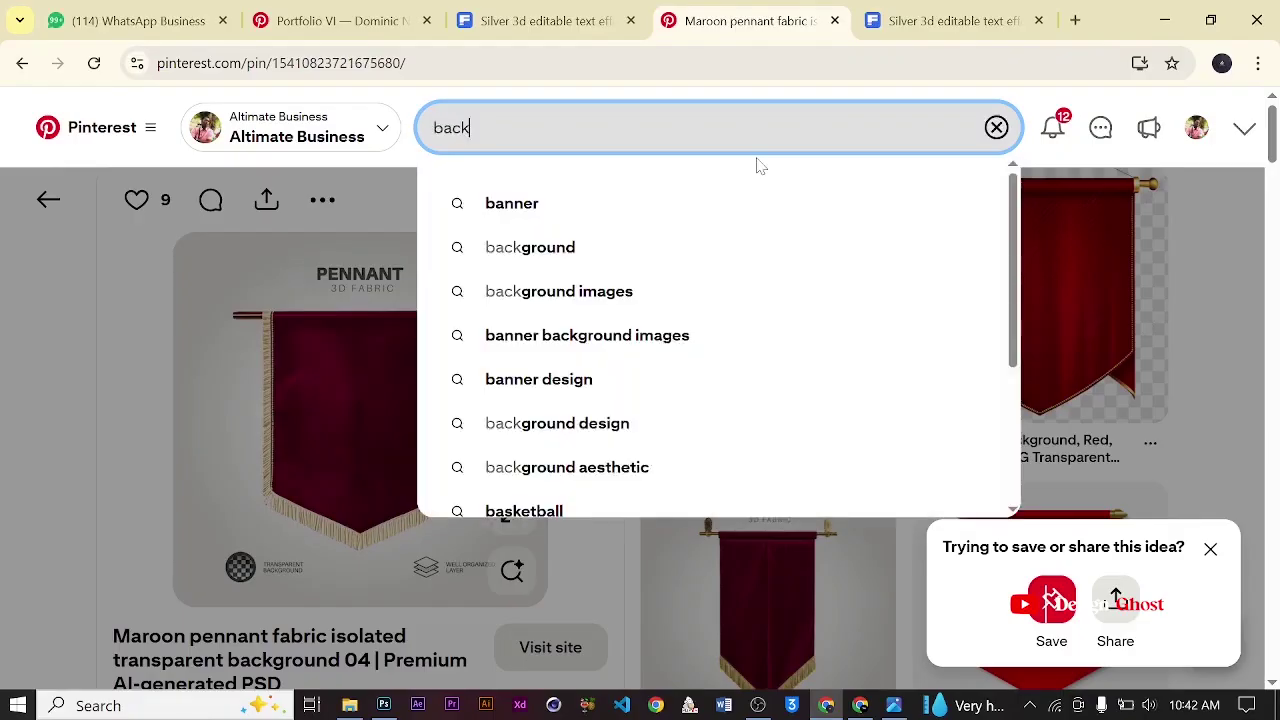
type("ng")
key("Return")
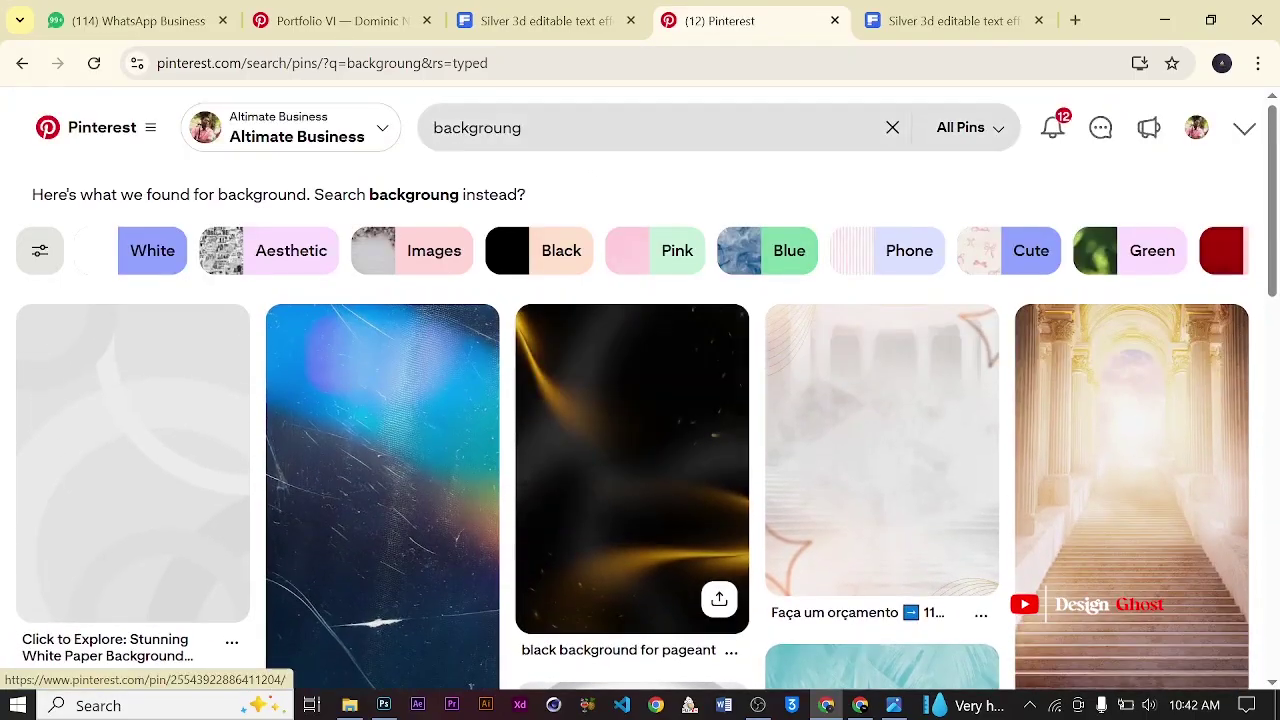
left_click(522, 127)
key("BackSpace")
type("d")
key("Return")
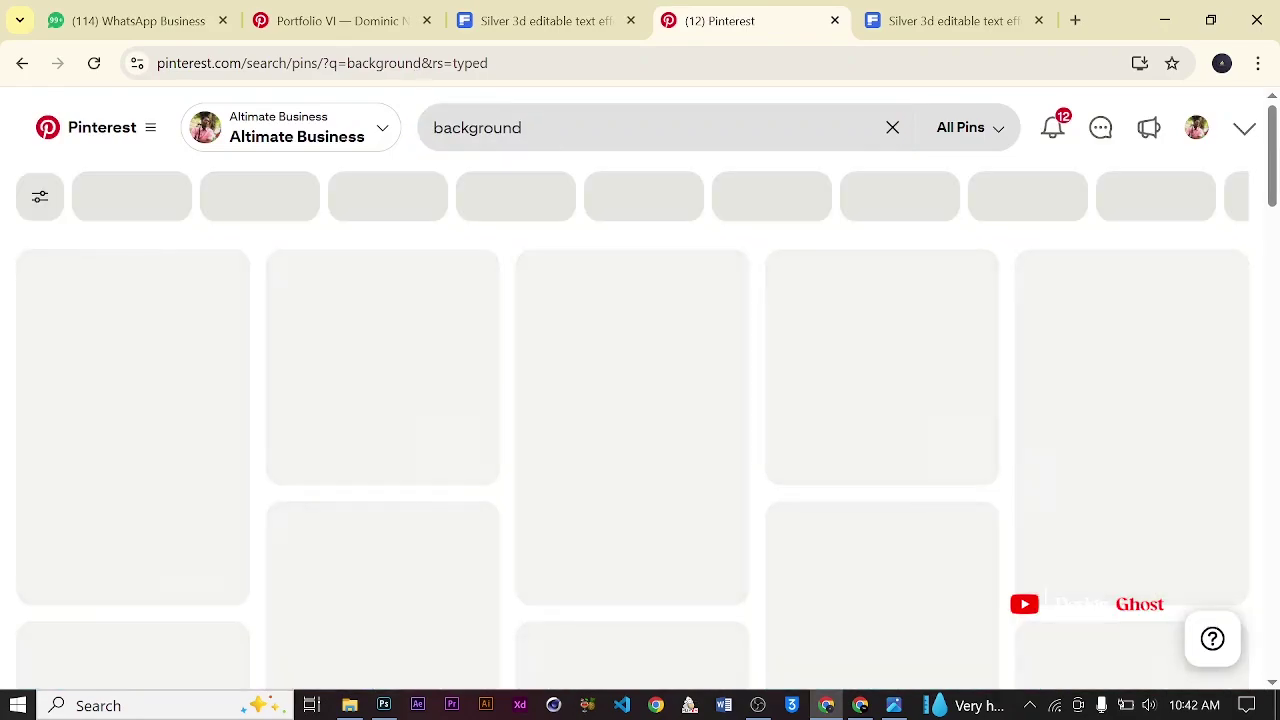
- Browse the background results and open the 'Background with light area' pin
scroll(646, 458, "down", 3)
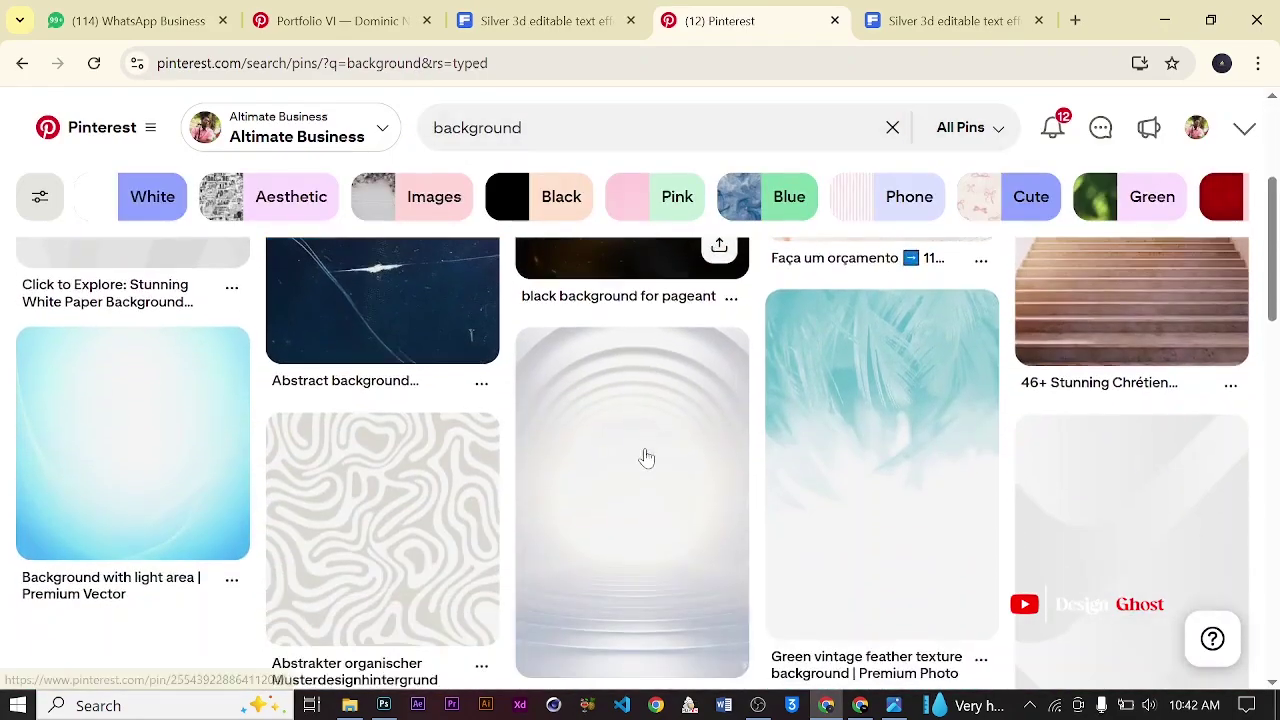
scroll(646, 458, "down", 2)
scroll(640, 440, "up", 4)
scroll(615, 400, "down", 2)
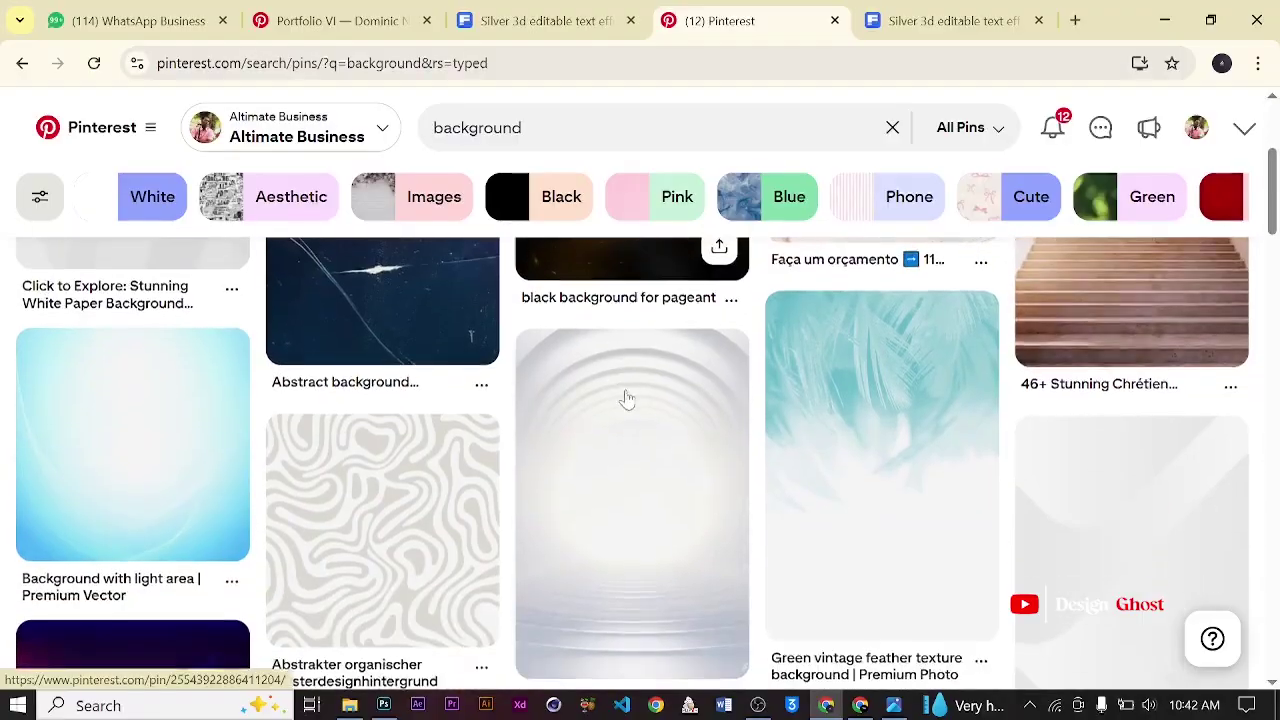
scroll(628, 400, "down", 2)
scroll(630, 405, "up", 1)
scroll(624, 407, "down", 5)
scroll(624, 407, "up", 10)
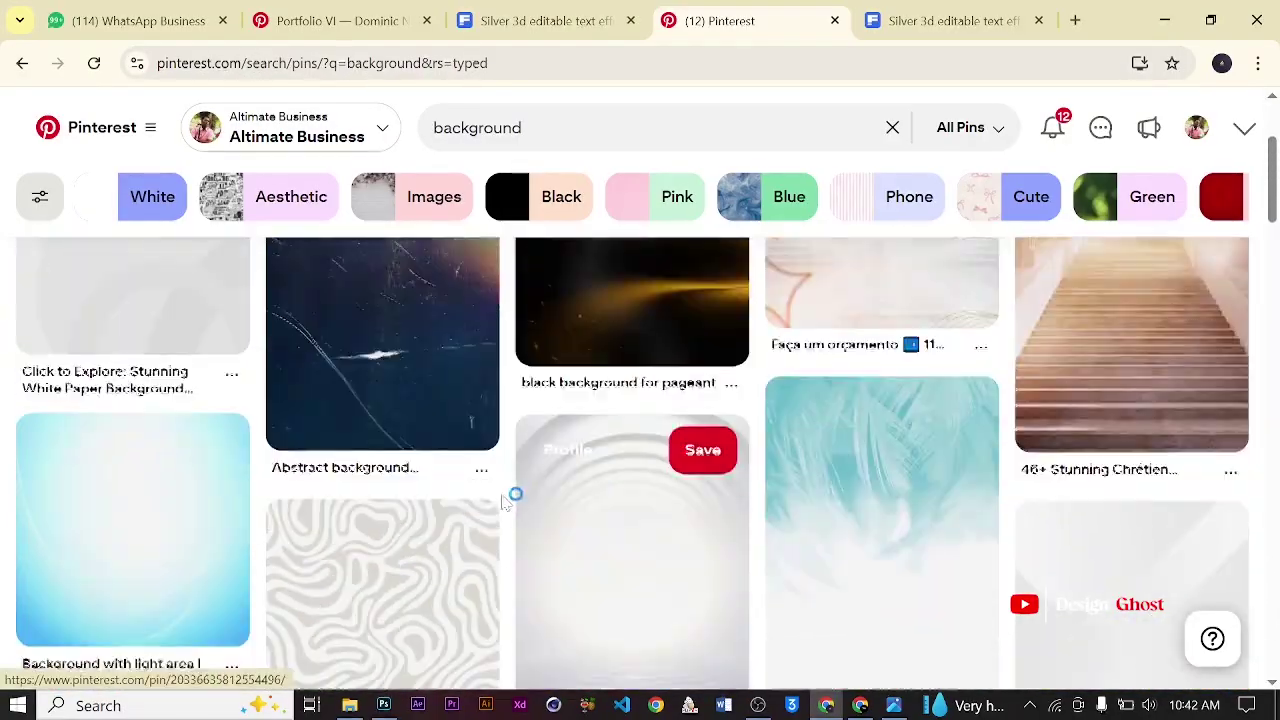
left_click(166, 526)
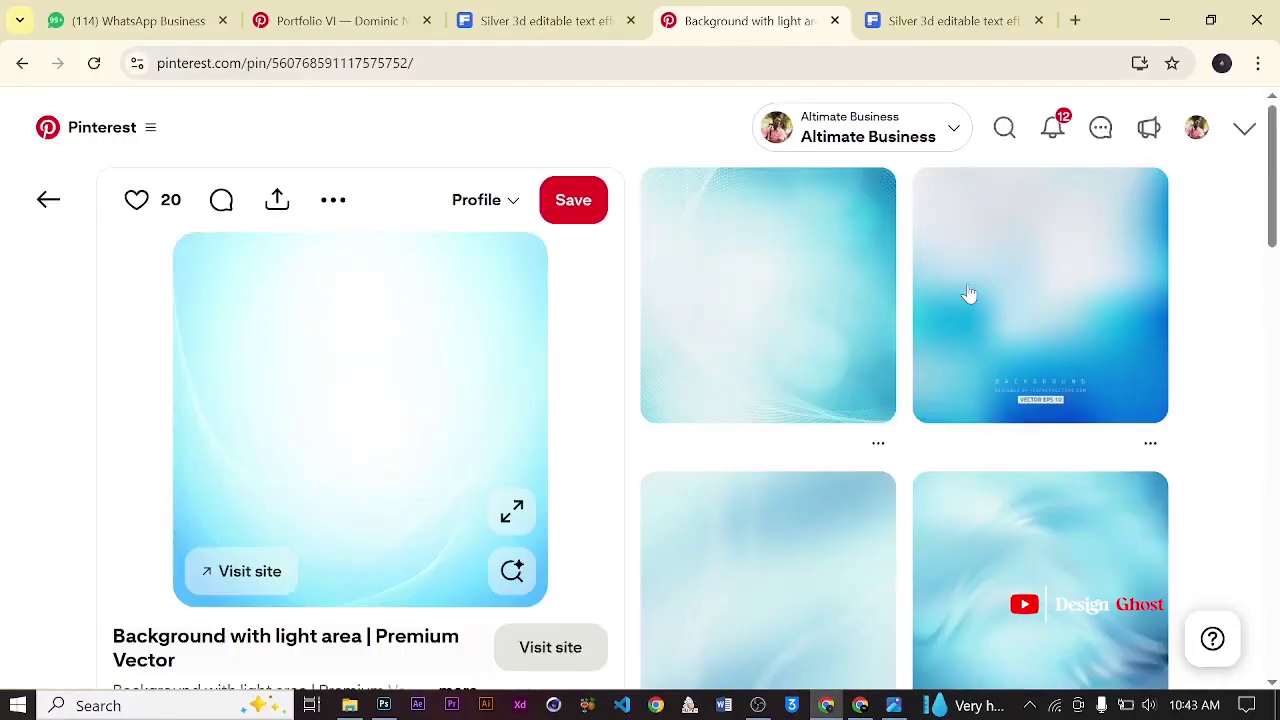
- Copy the light-blue pin image and return to Photoshop
scroll(477, 397, "down", 8)
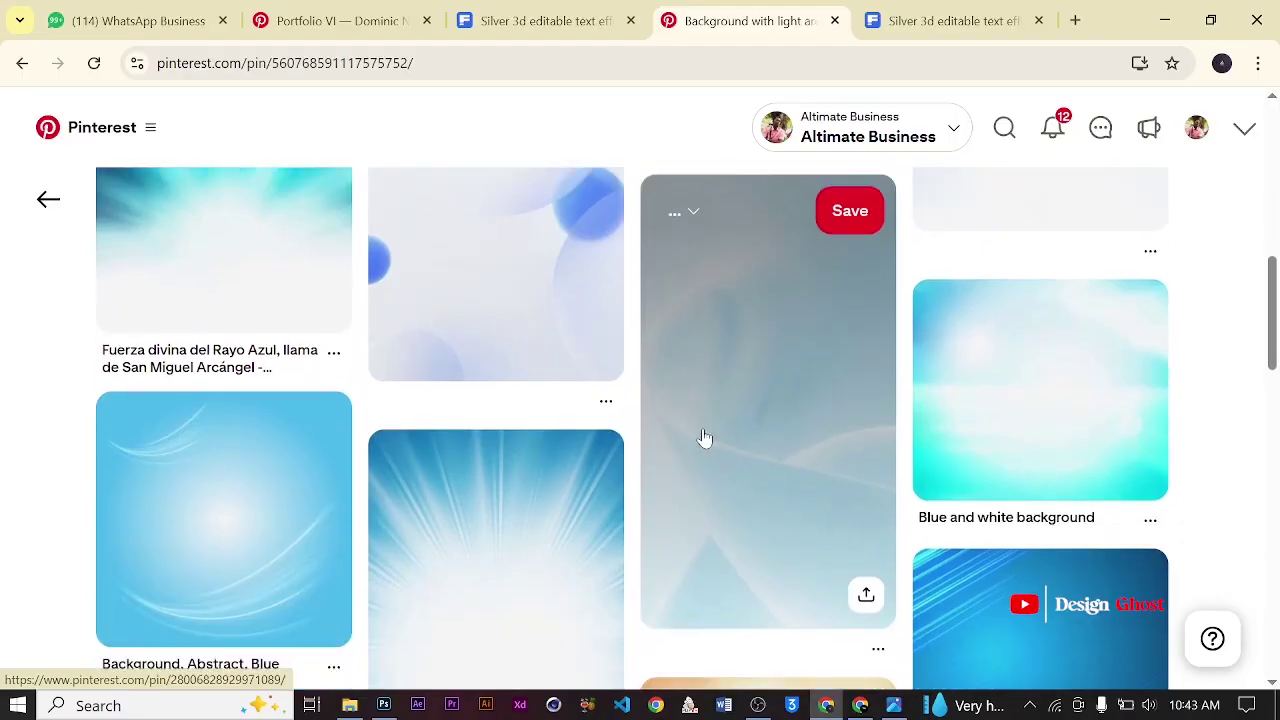
scroll(704, 437, "down", 5)
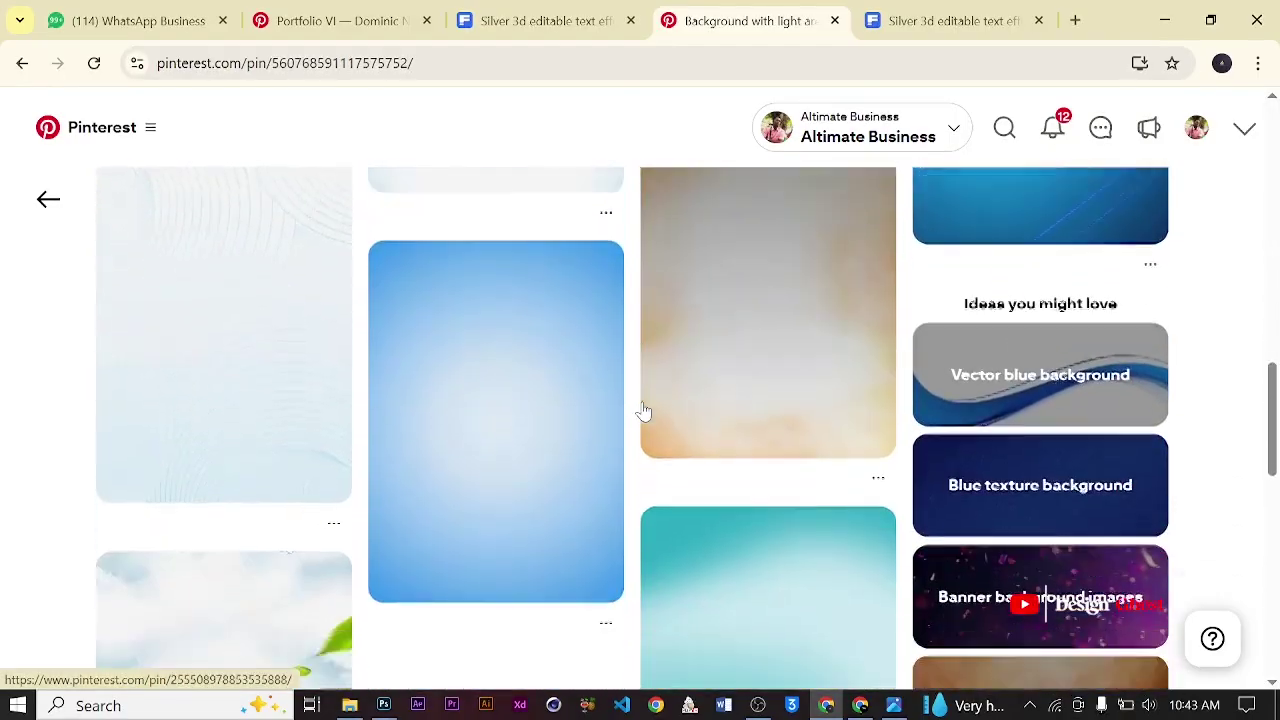
scroll(645, 410, "down", 6)
scroll(724, 405, "up", 1)
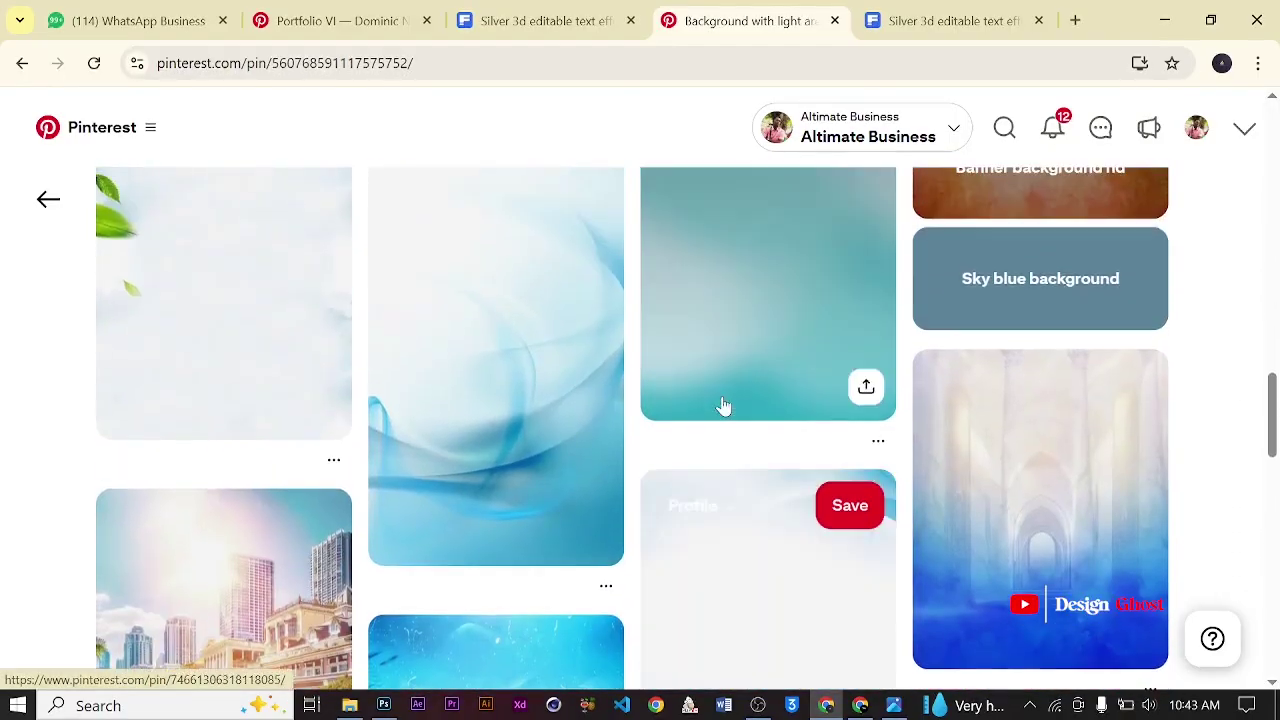
scroll(724, 405, "down", 5)
scroll(740, 410, "up", 1)
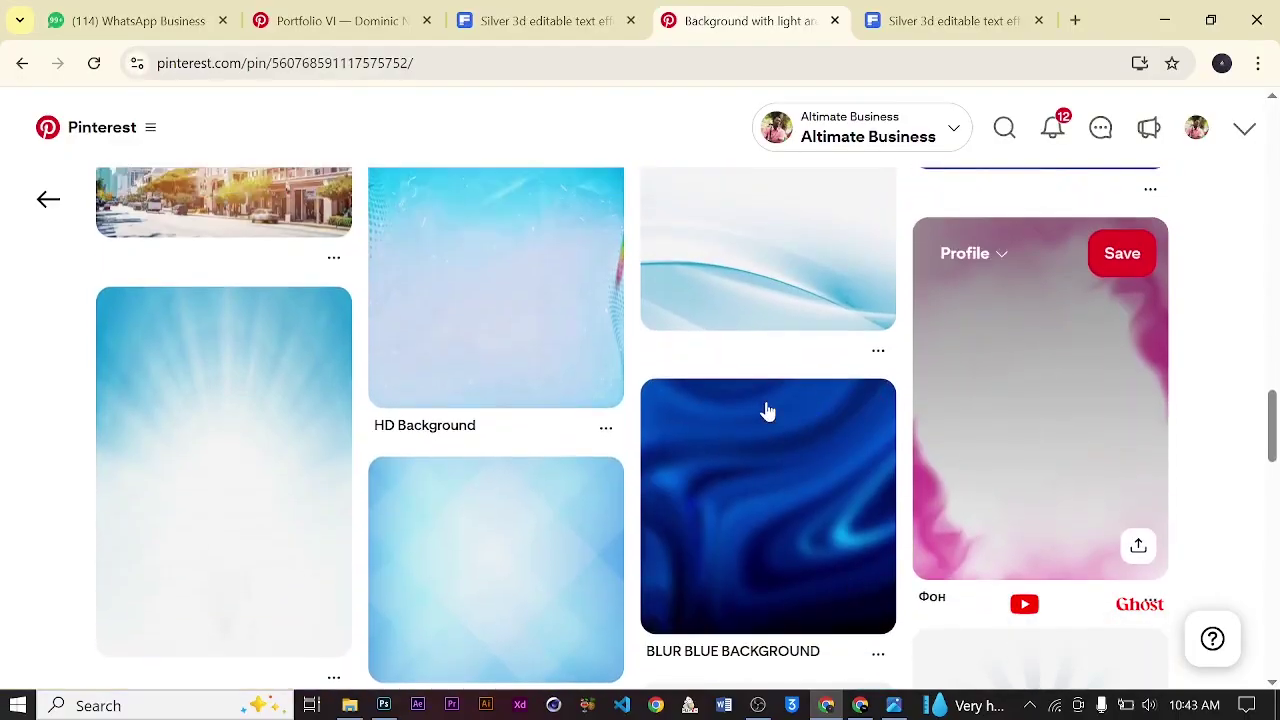
scroll(755, 412, "down", 6)
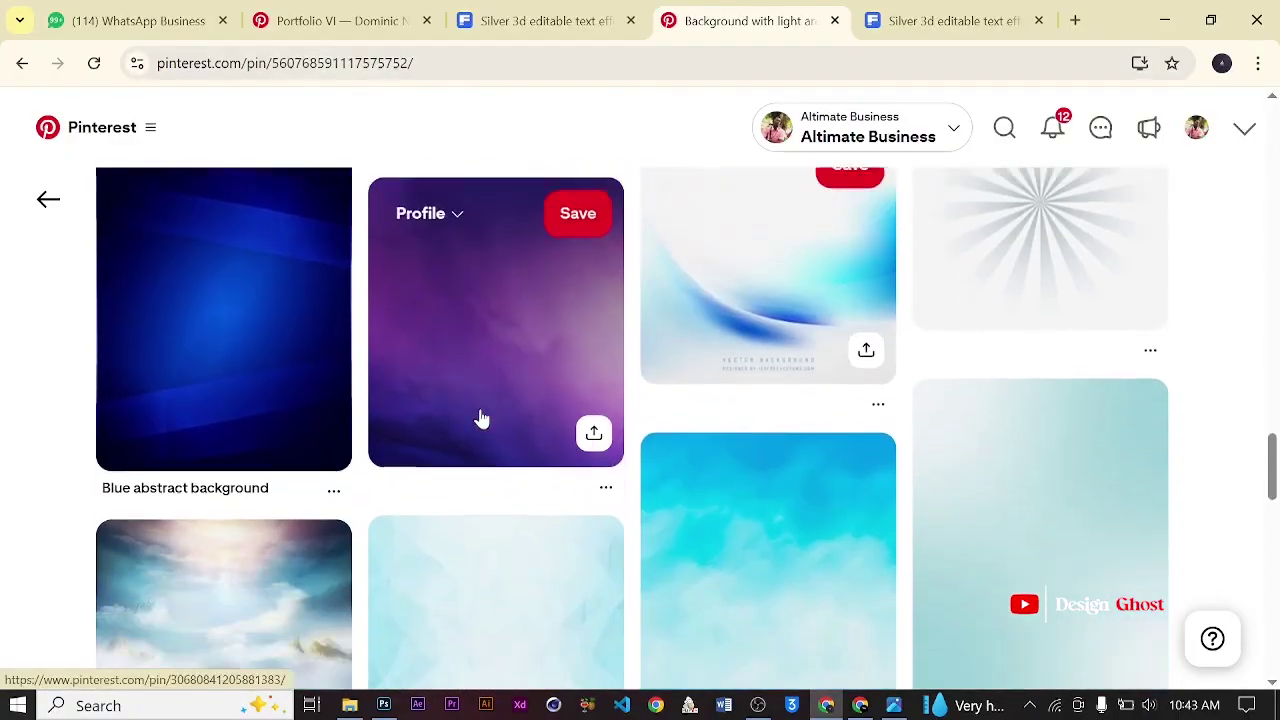
scroll(674, 420, "down", 2)
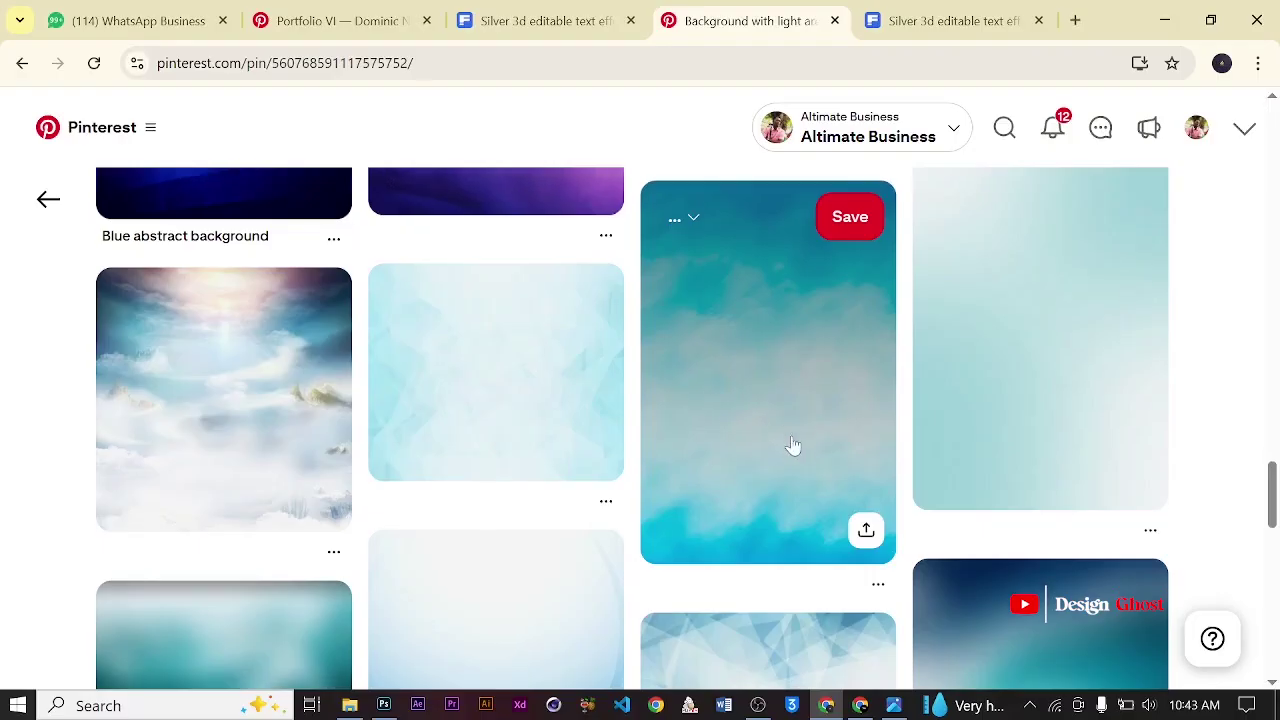
scroll(788, 445, "down", 4)
scroll(720, 406, "up", 4)
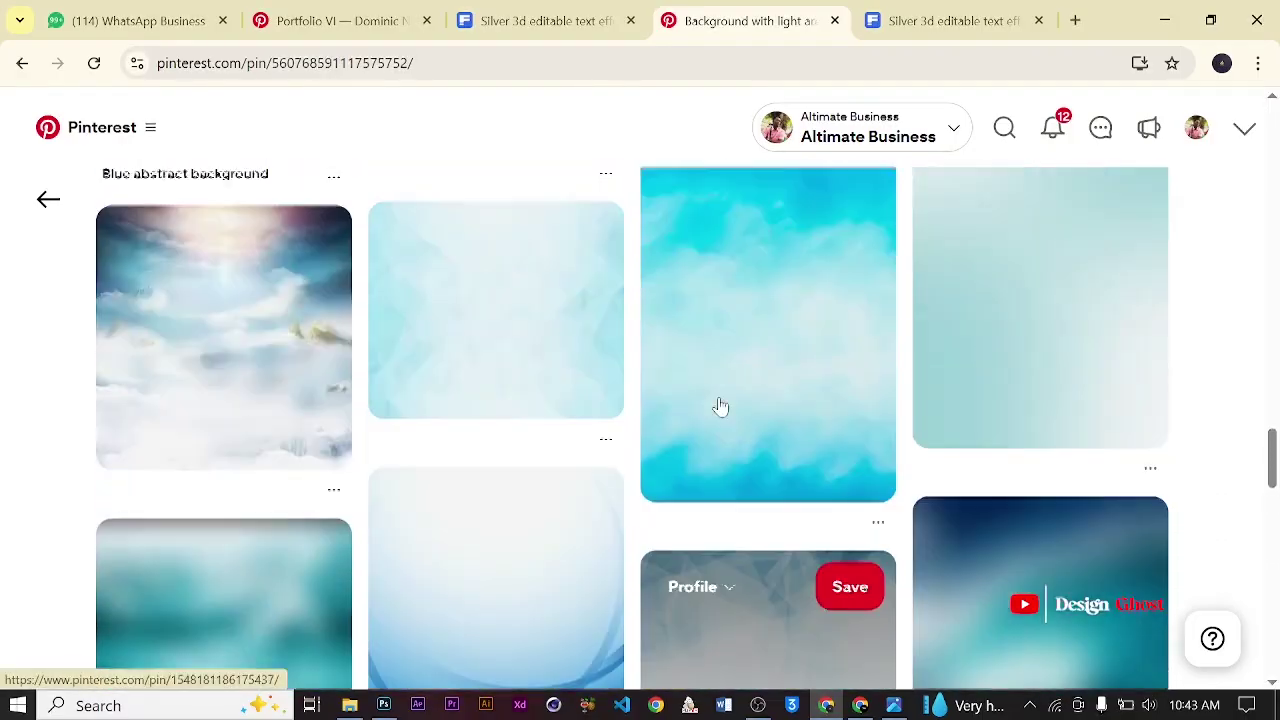
scroll(720, 406, "up", 15)
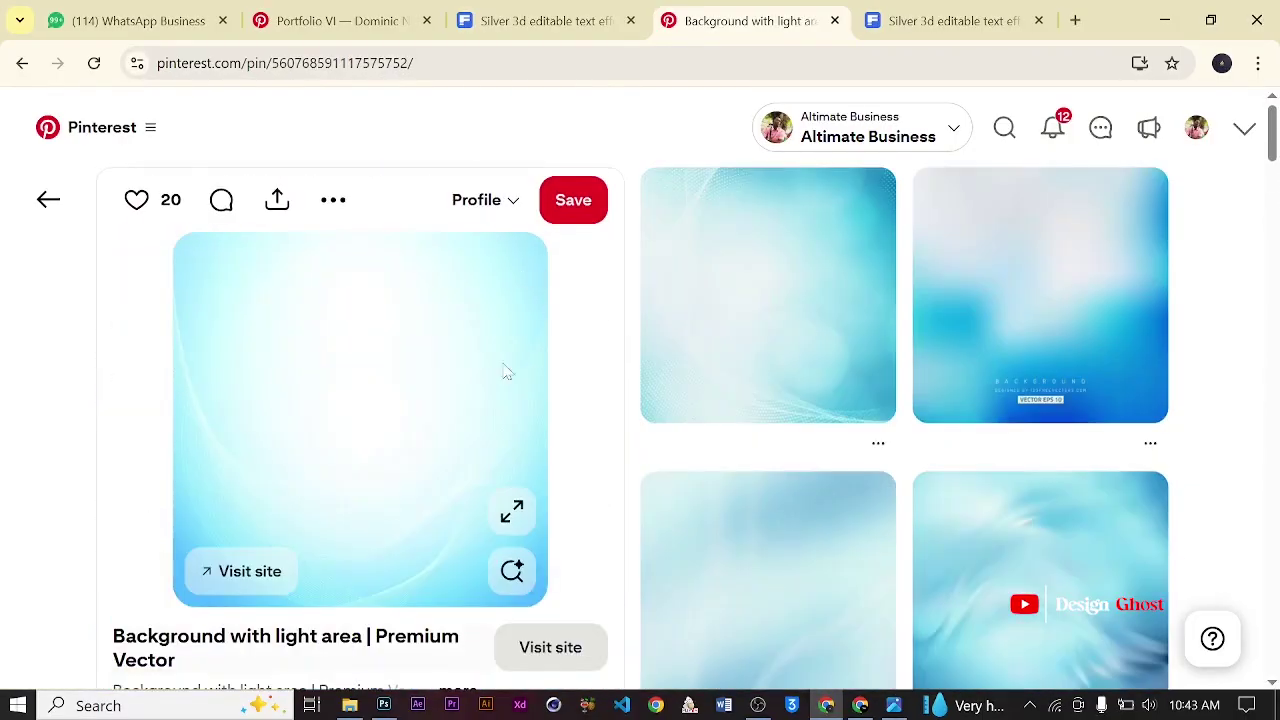
right_click(356, 388)
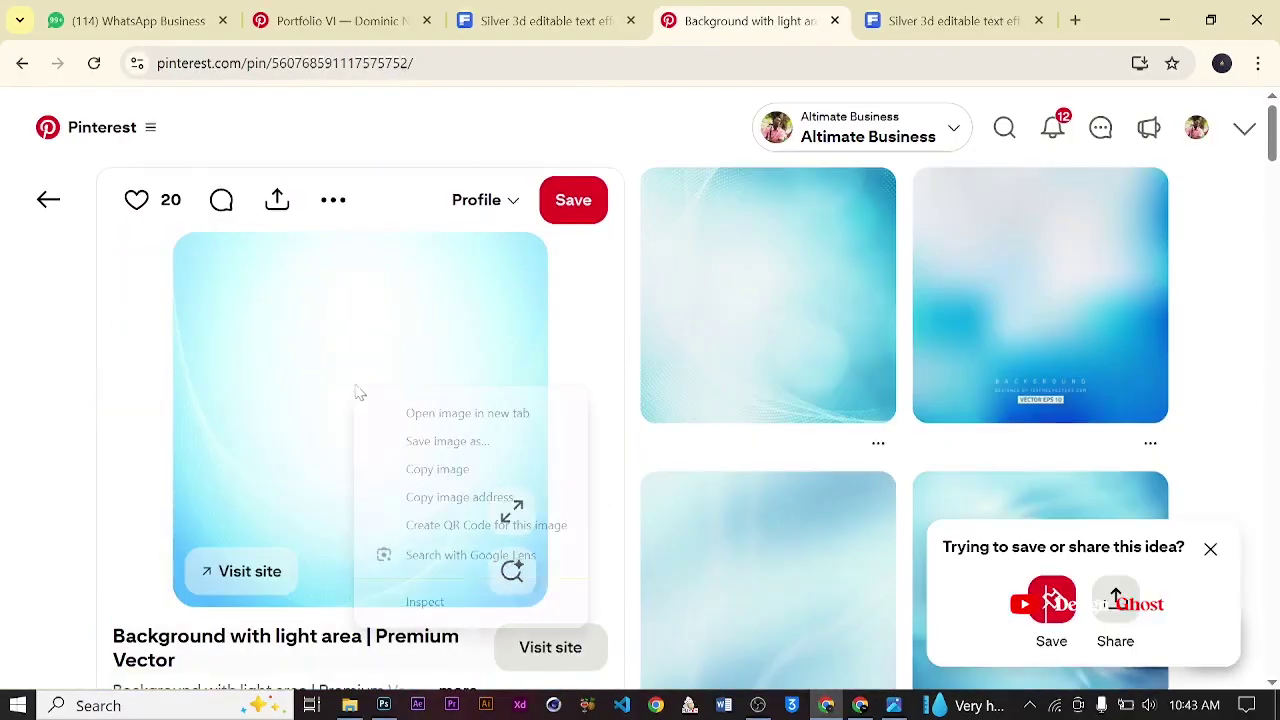
left_click(500, 476)
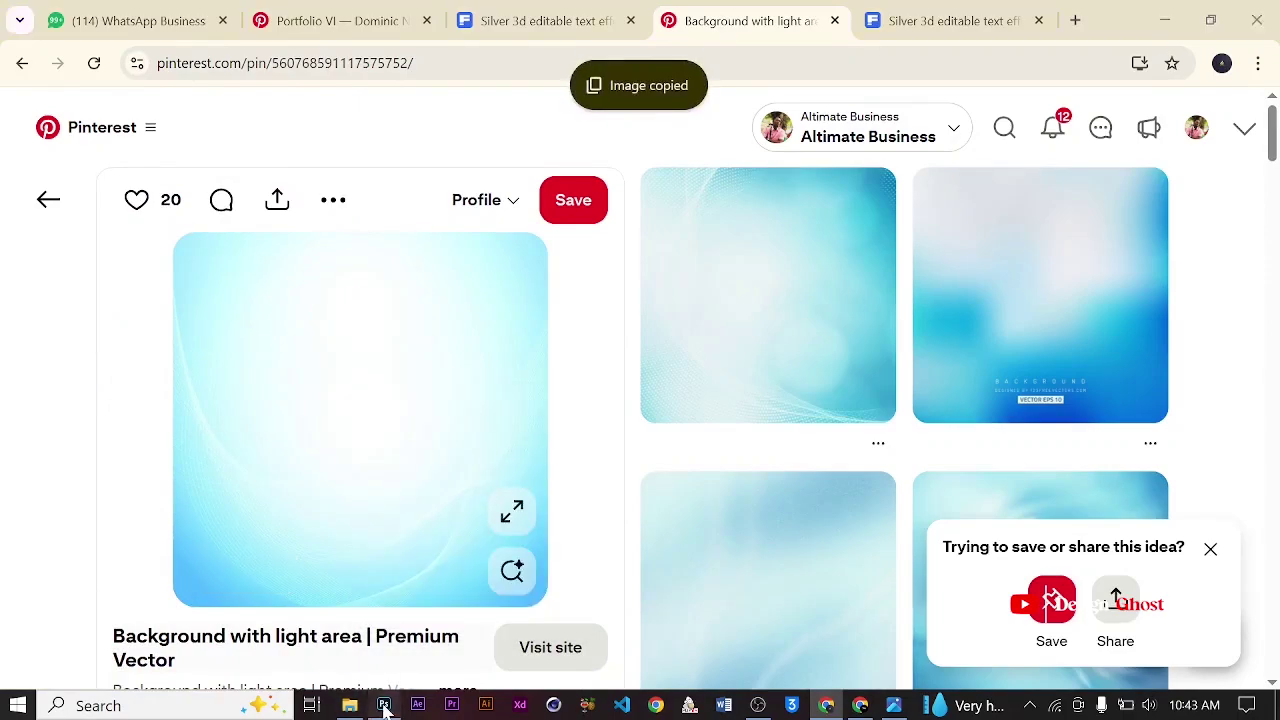
left_click(384, 705)
- Paste the light-blue image above Background and enlarge it to about 253.5% to fill the canvas
left_click(1197, 260)
key("ctrl+v")
key("ctrl+t")
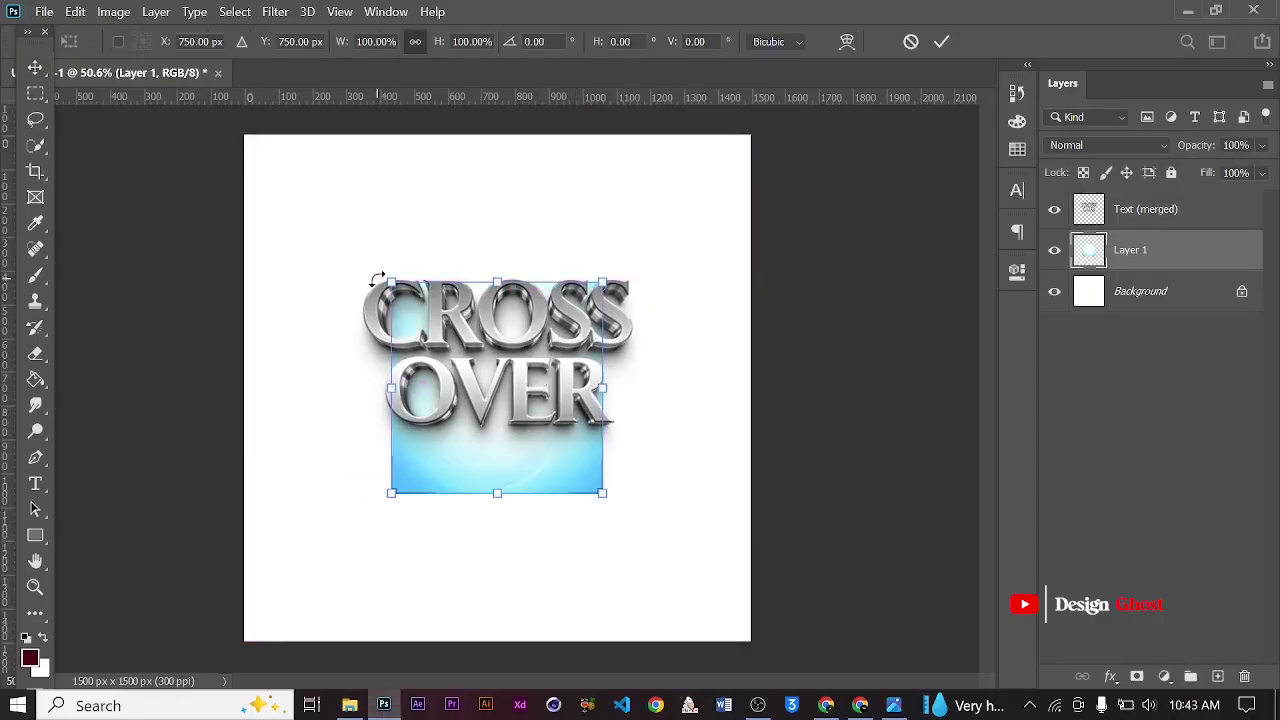
left_click_drag(391, 281, 210, 170)
left_click_drag(603, 492, 741, 632)
left_click_drag(263, 155, 227, 118)
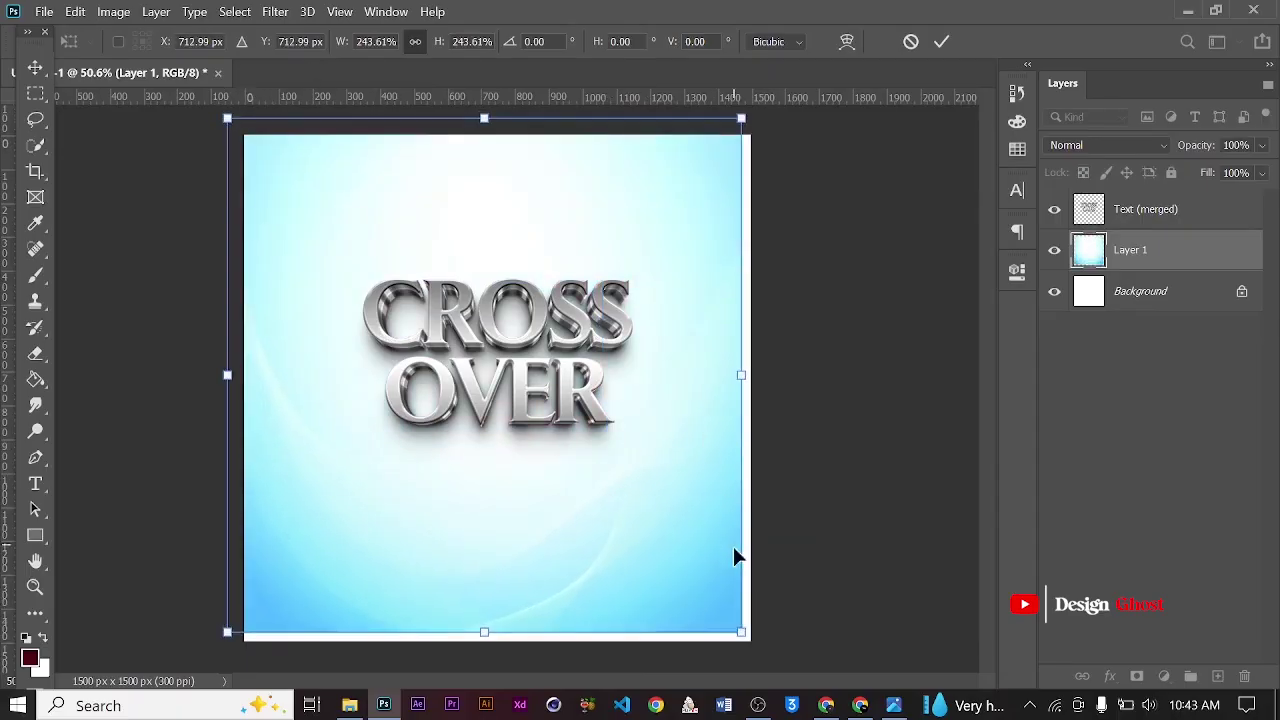
left_click(941, 41)
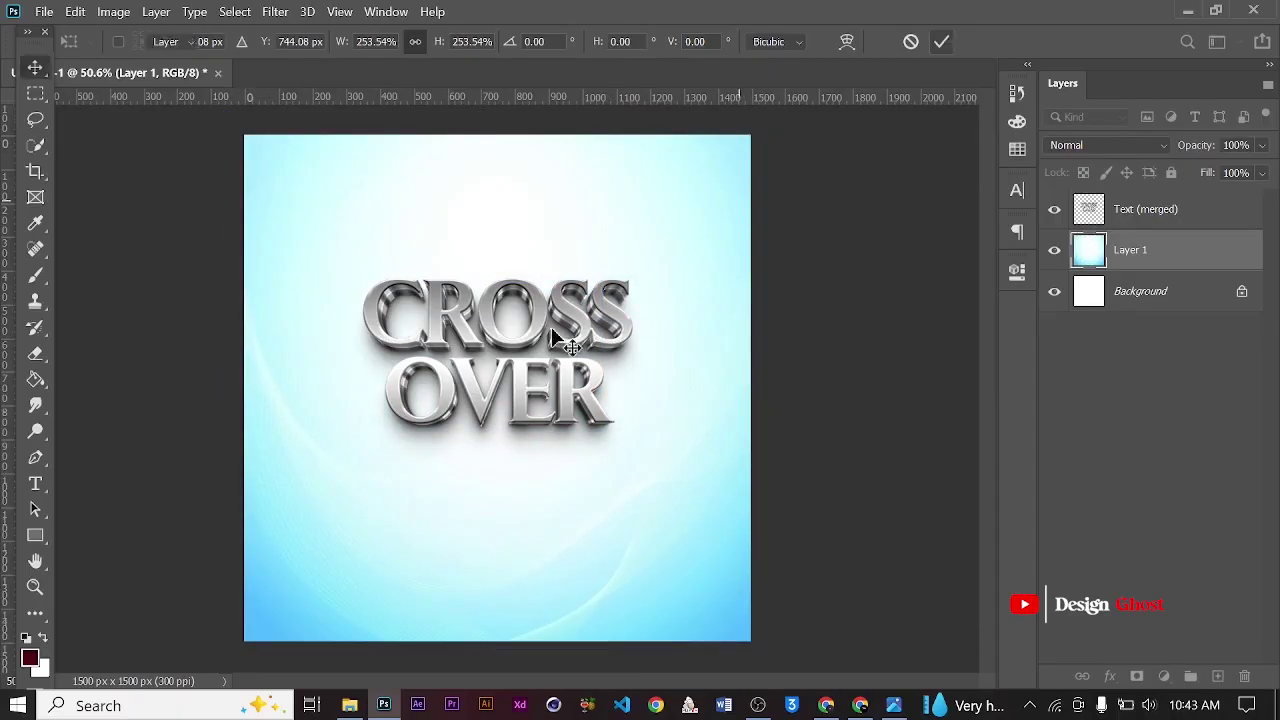
scroll(480, 362, "down", 2)
key("ctrl+0")
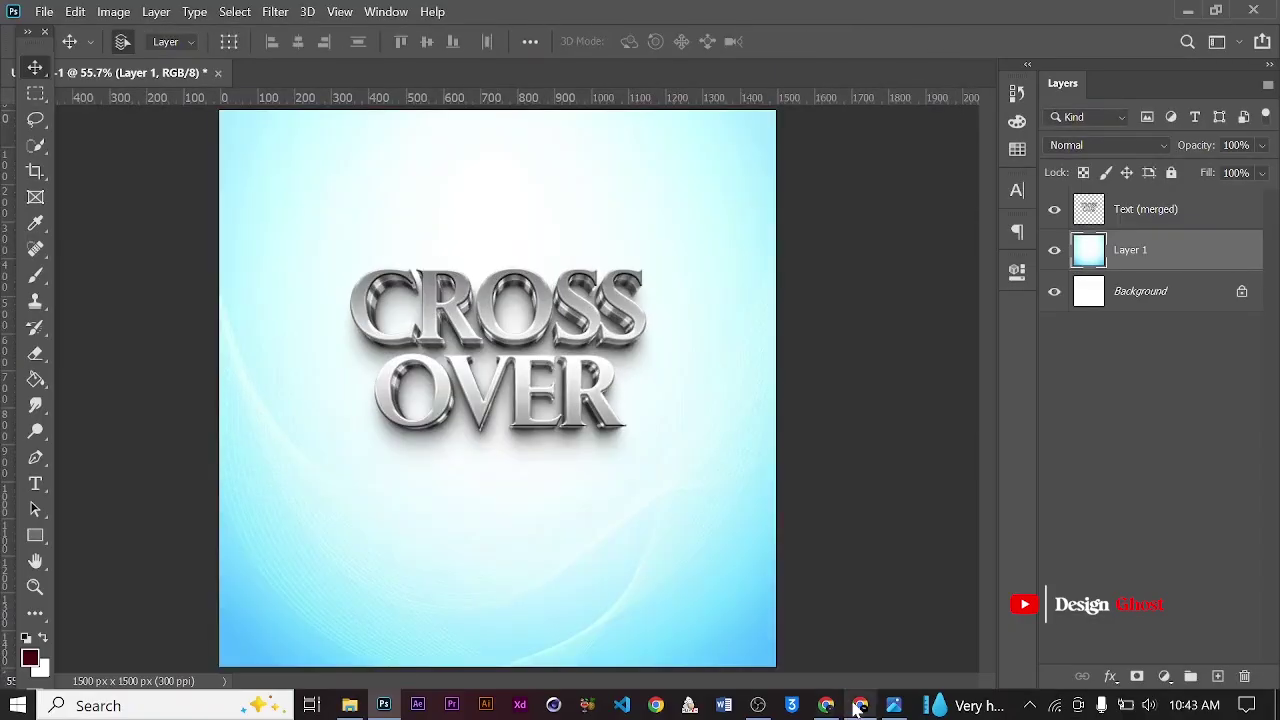
- Scroll the related Pinterest pins and copy the blurred teal abstract image
left_click(826, 706)
scroll(533, 473, "down", 4)
scroll(533, 473, "down", 15)
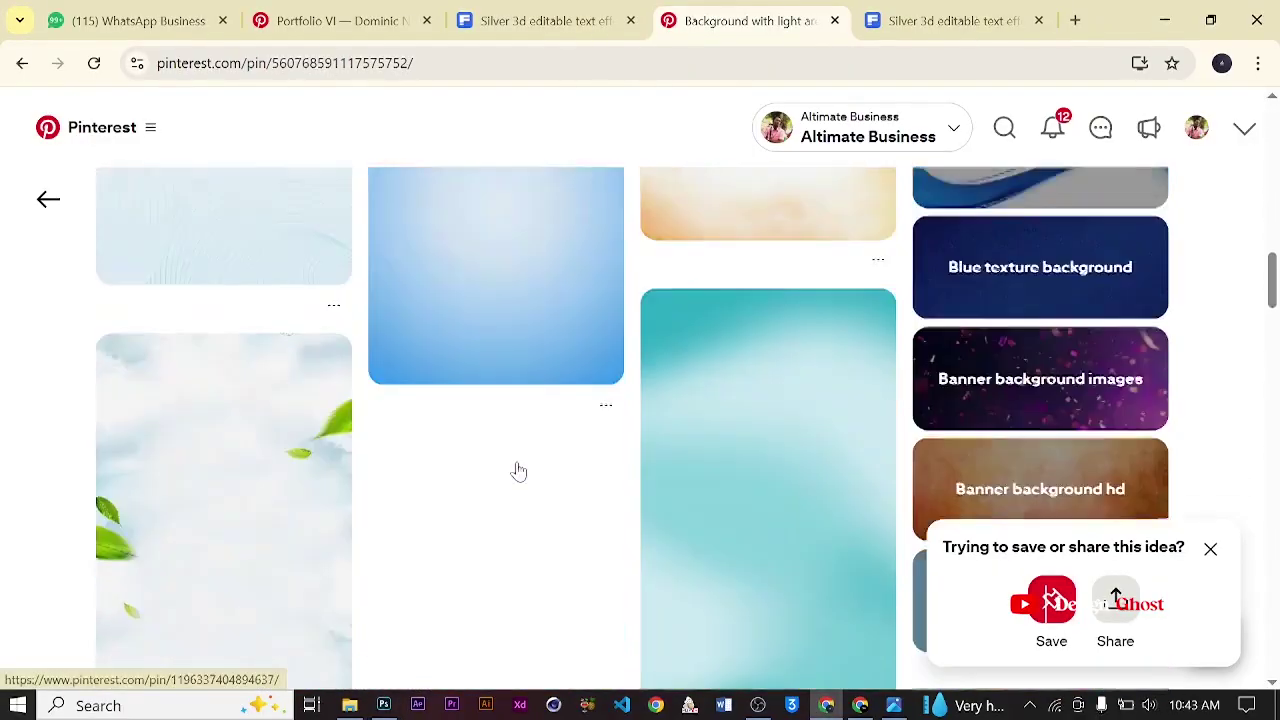
scroll(520, 462, "down", 15)
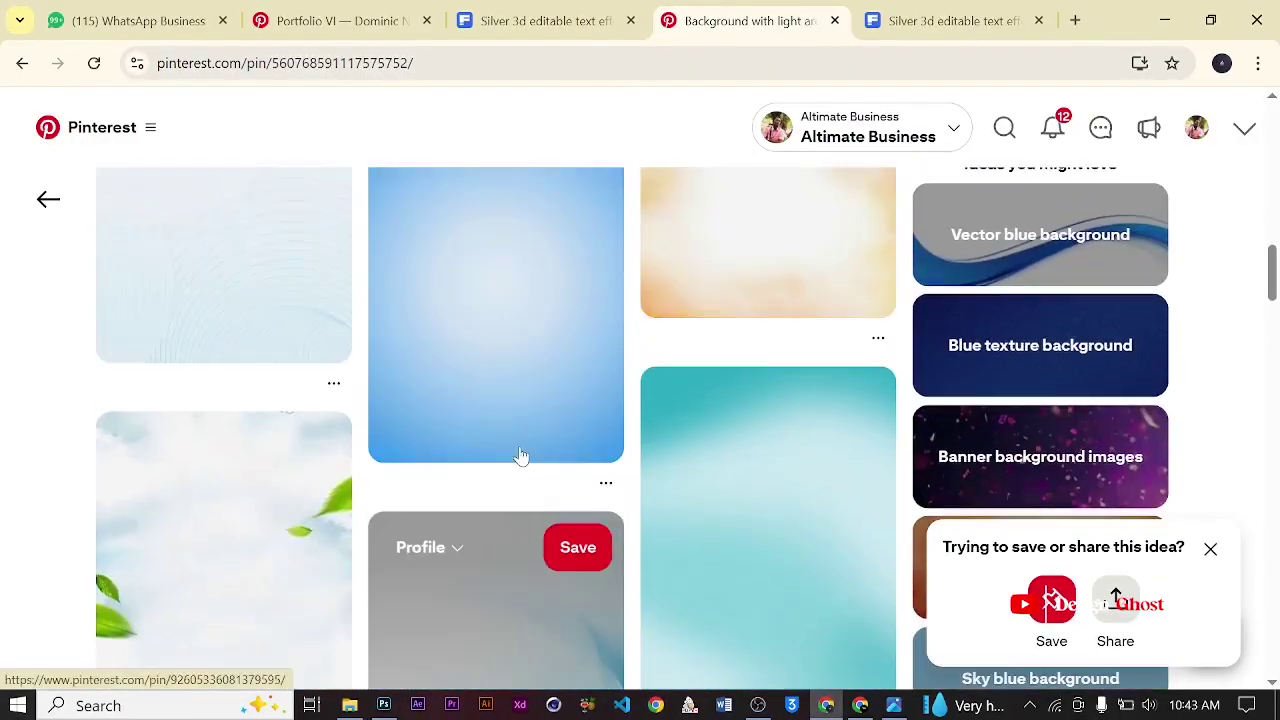
scroll(521, 457, "down", 15)
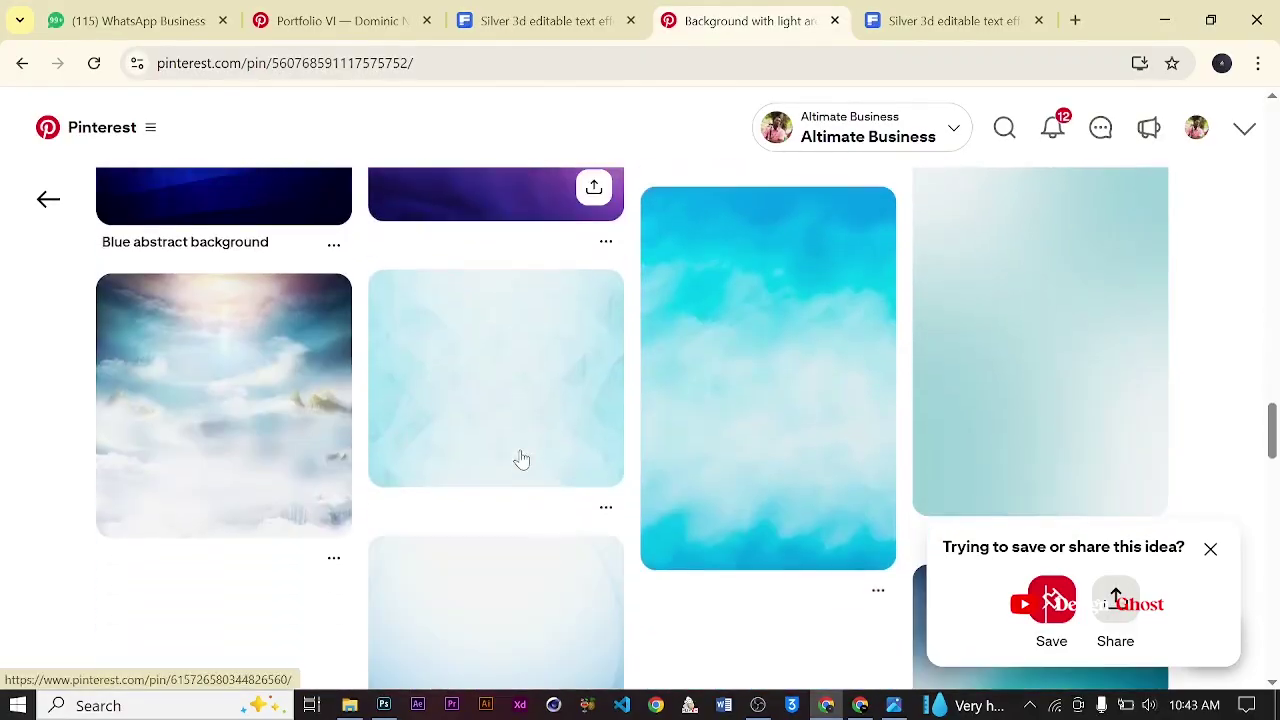
scroll(480, 479, "down", 3)
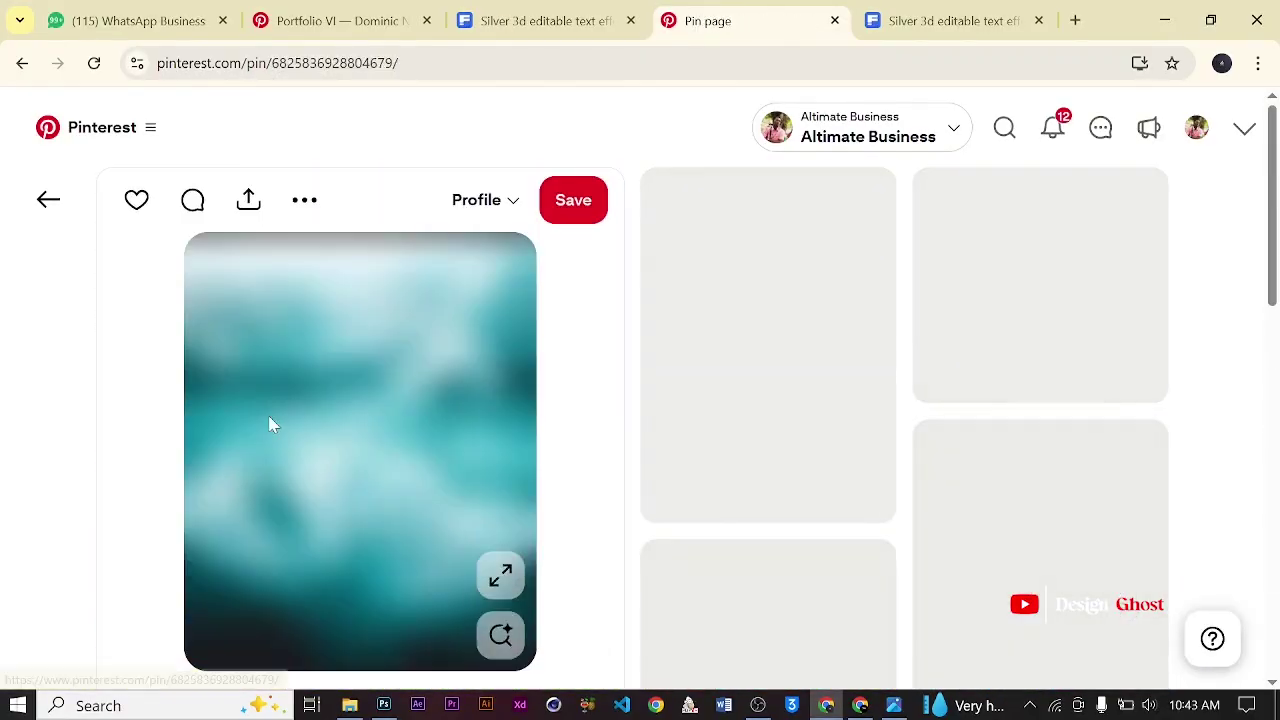
right_click(379, 388)
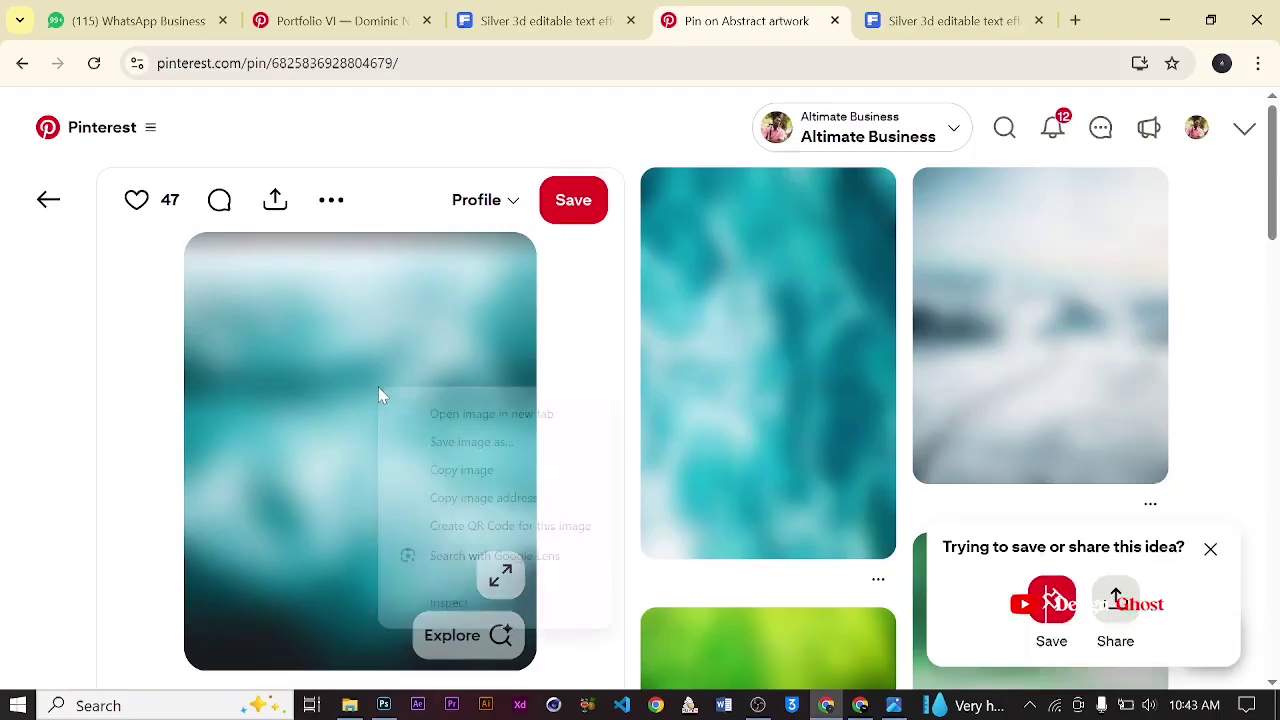
left_click(460, 470)
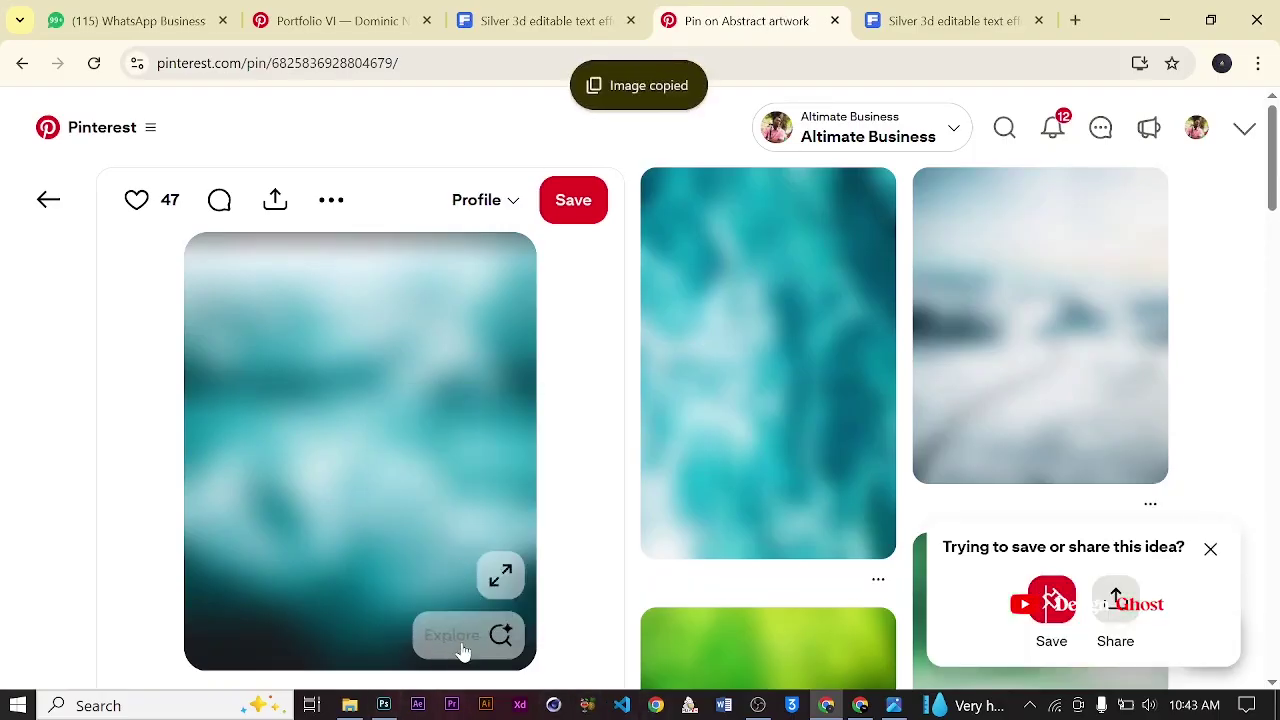
- Paste the teal image as Layer 2 and enlarge it to cover the canvas
left_click(384, 705)
key("ctrl+v")
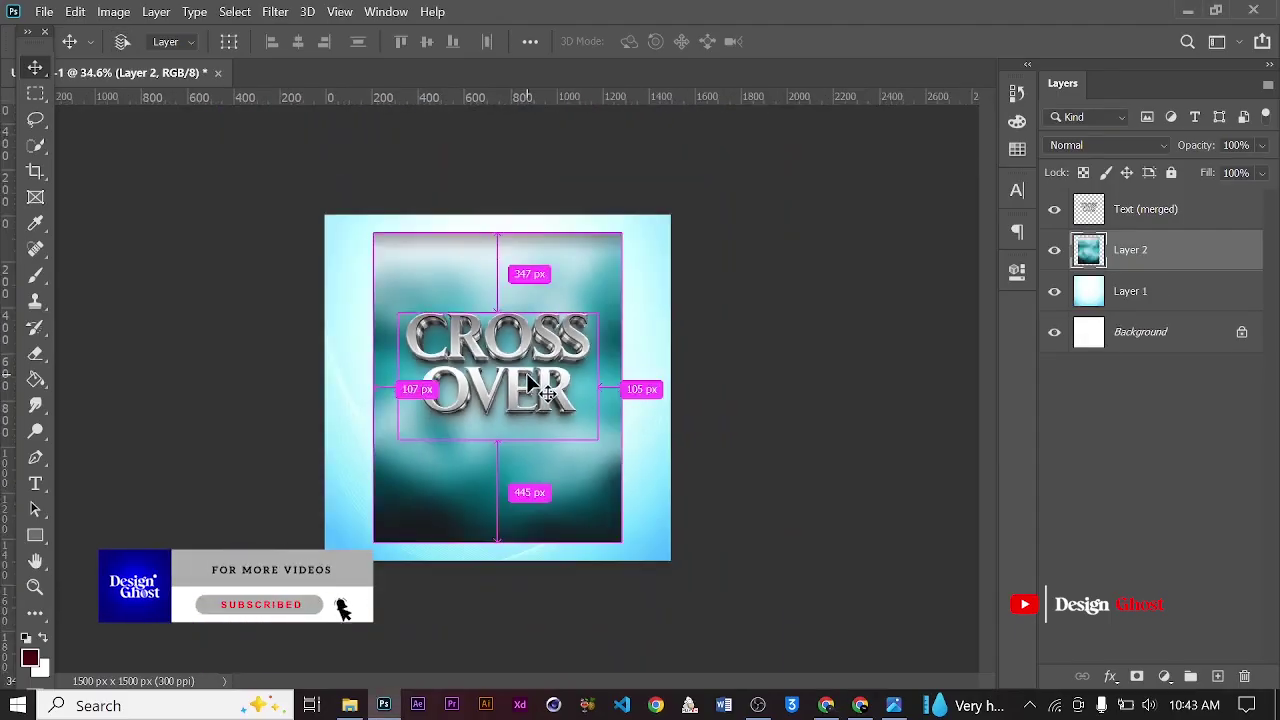
key("ctrl+t")
left_click_drag(385, 243, 300, 160)
left_click_drag(621, 541, 673, 607)
left_click(941, 43)
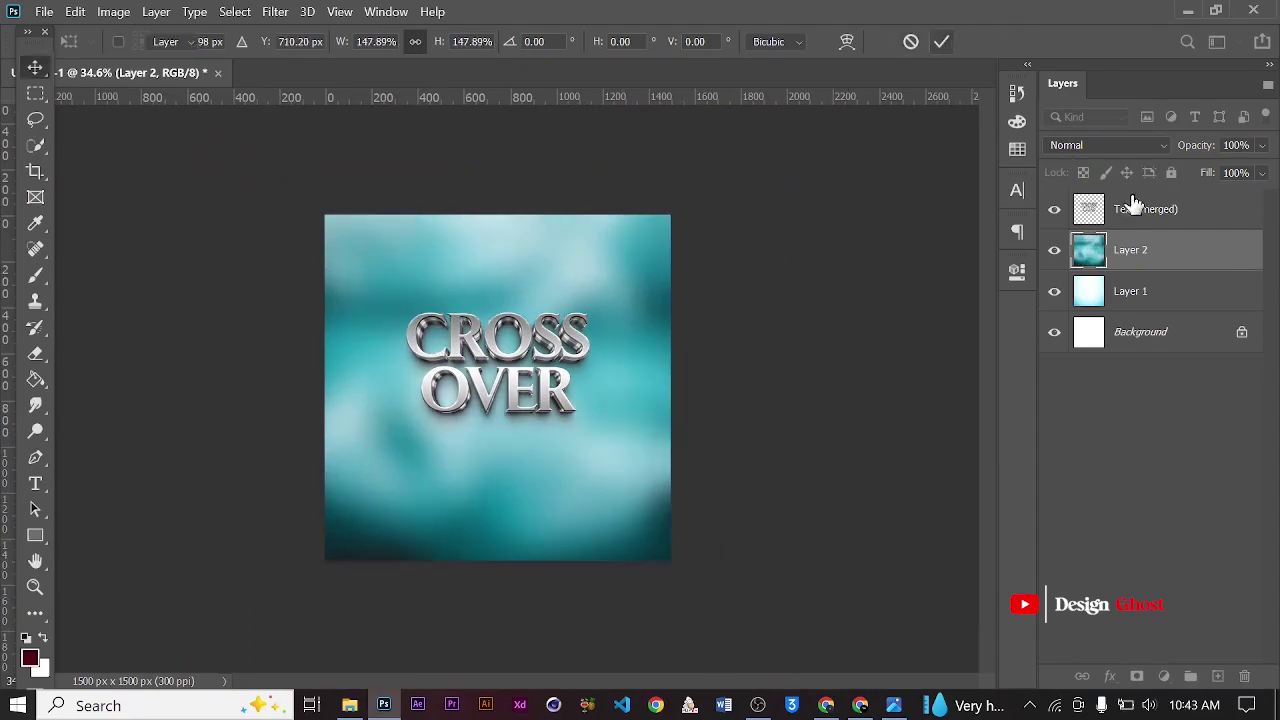
- Set Layer 2 to Multiply blend mode at 75% opacity
left_click(1120, 146)
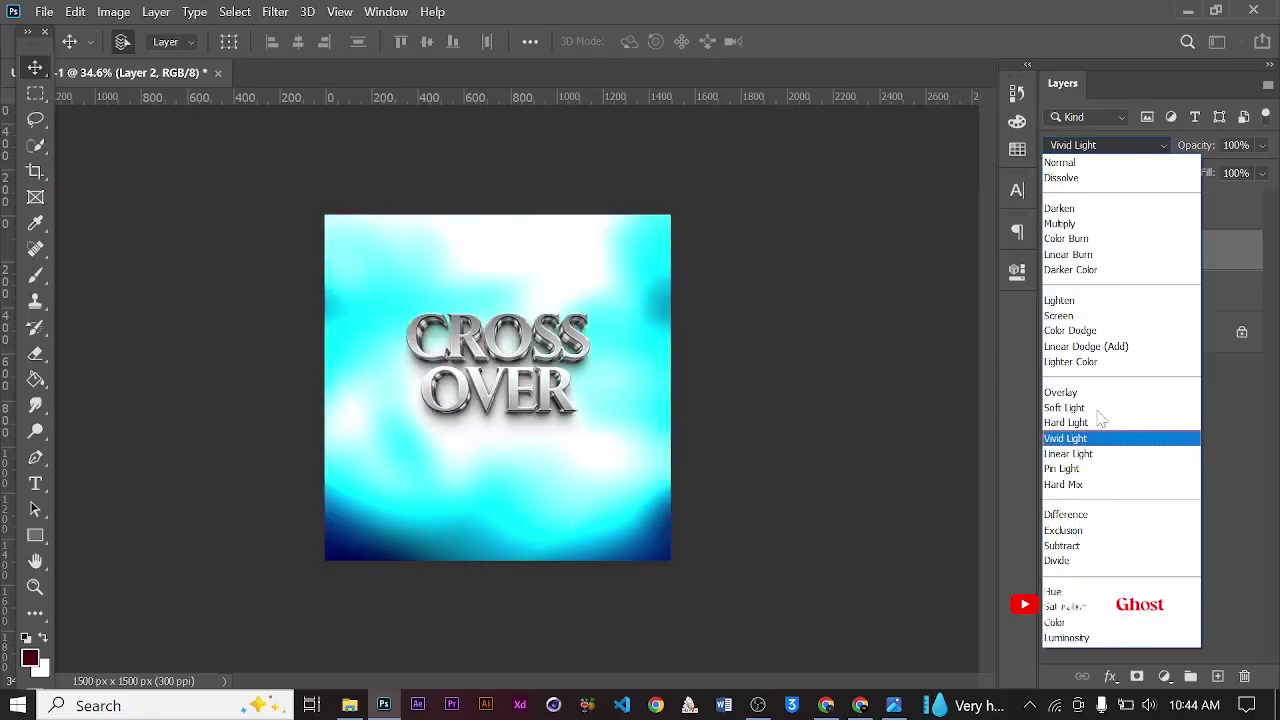
left_click(1085, 226)
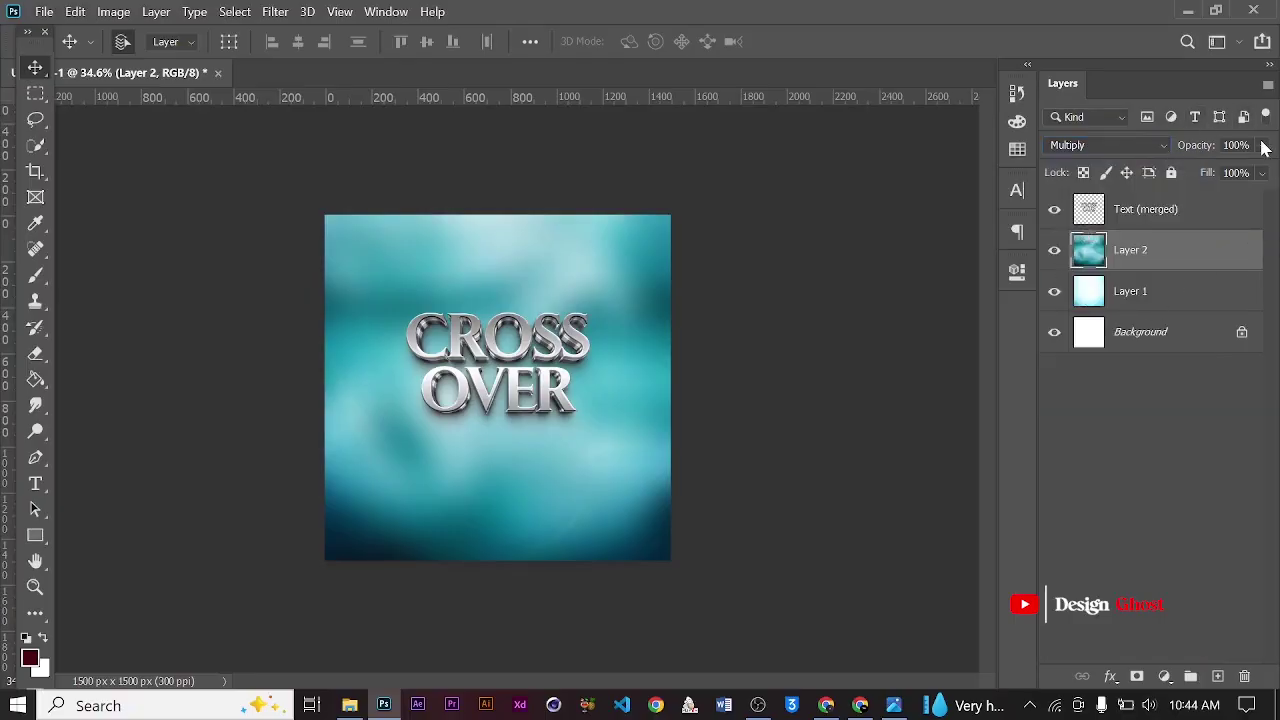
left_click_drag(1229, 184, 1236, 184)
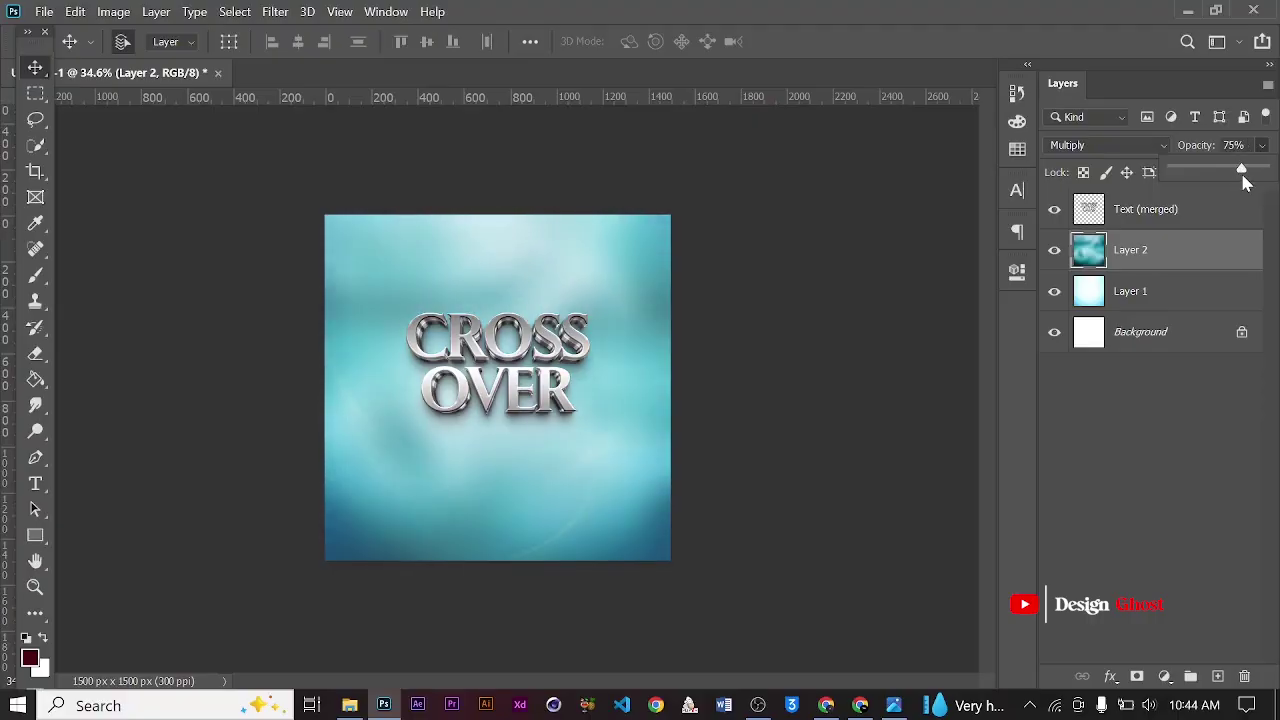
- Erase the teal layer's centre with a 1500 px eraser to create a glow behind CROSS OVER
key("e")
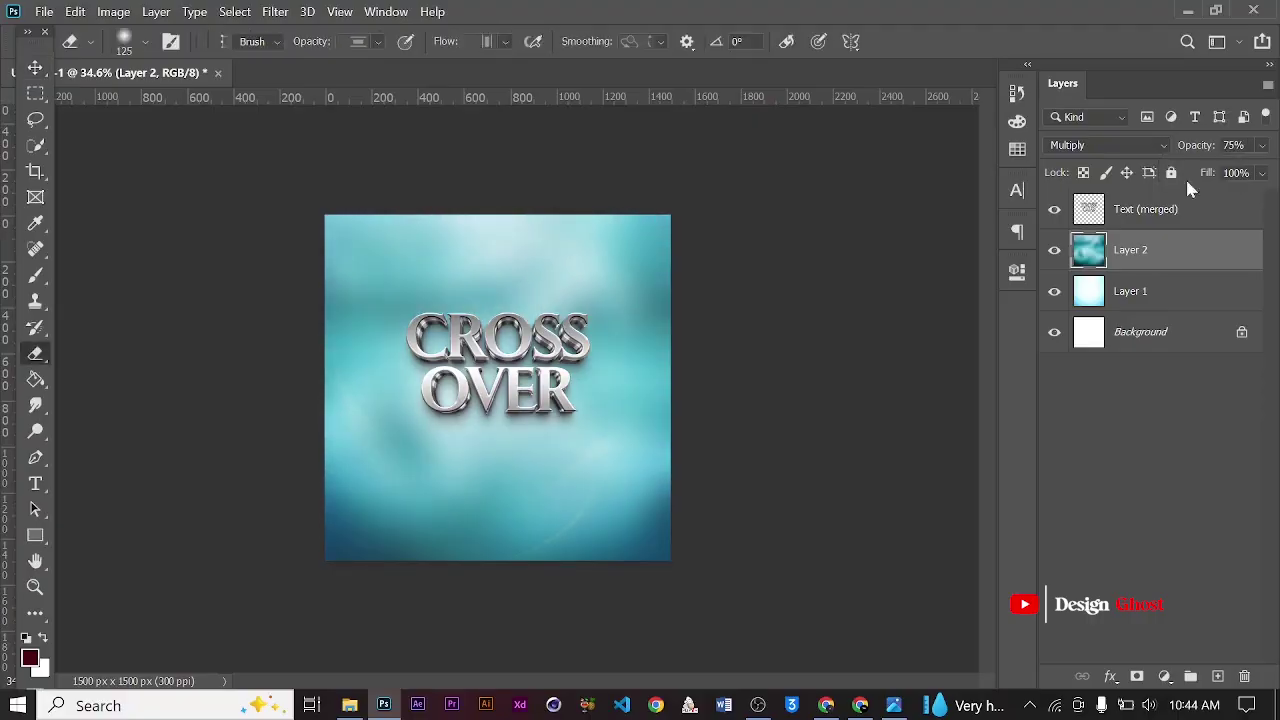
key("bracketright")
key("bracketright")
key("bracketright")
key("bracketright")
key("bracketright")
key("bracketright")
key("bracketright")
key("bracketright")
key("bracketright")
key("bracketright")
left_click(500, 360)
left_click(498, 367)
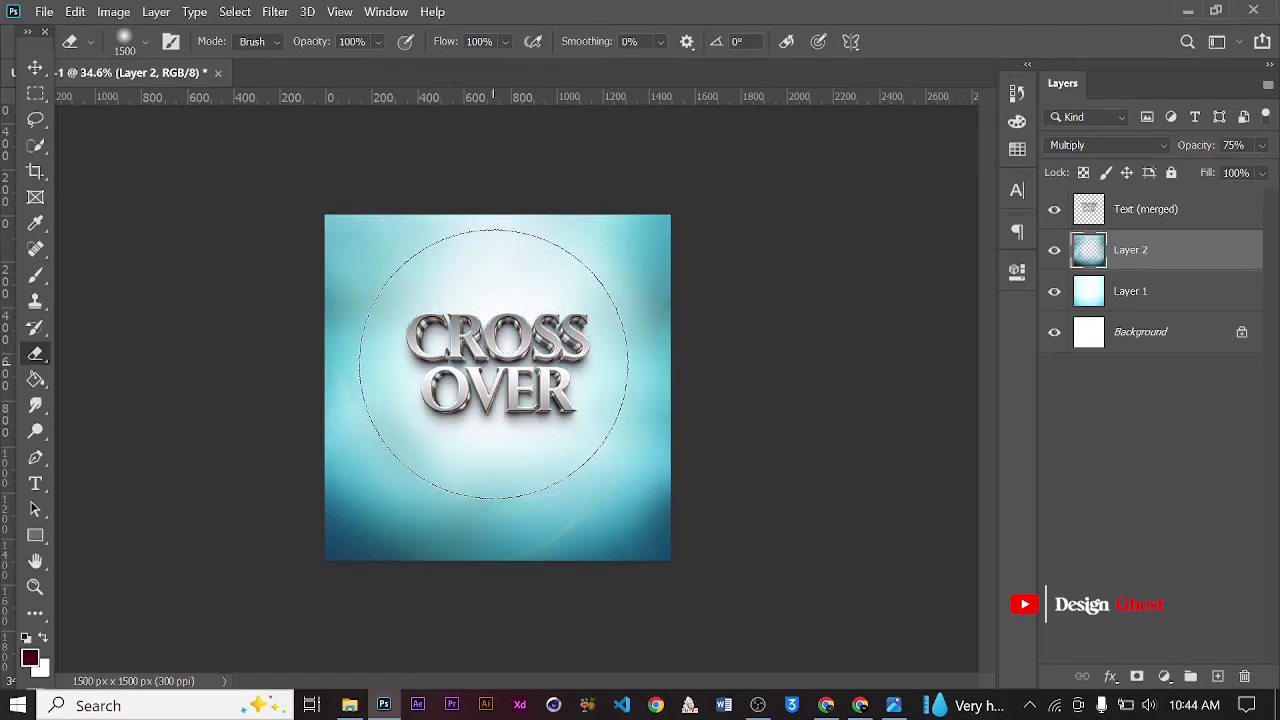
left_click(498, 367)
- Return to the Move tool and zoom in to inspect the glow around the text
left_click(35, 67)
key("ctrl+plus")
scroll(653, 387, "up", 3)
scroll(705, 406, "down", 4)
scroll(705, 406, "up", 1)
scroll(440, 440, "down", 1)
scroll(543, 437, "up", 1)
scroll(523, 466, "up", 2)
scroll(623, 483, "down", 5)
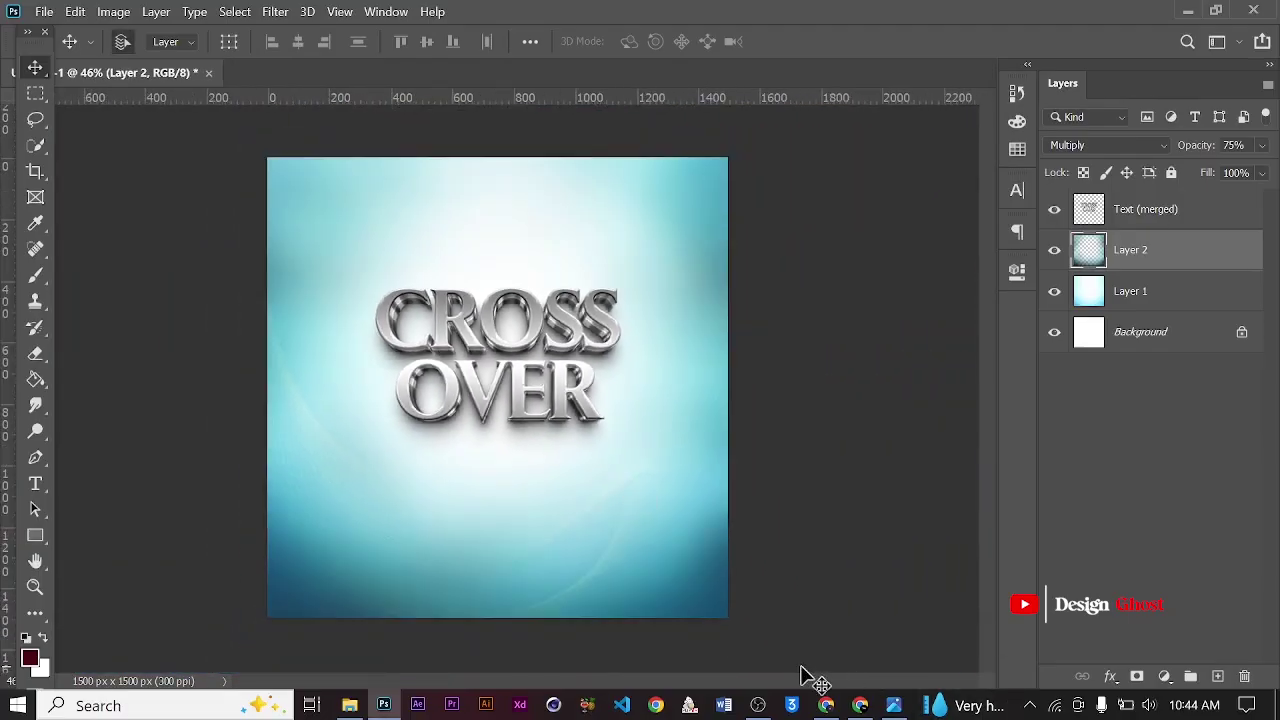
- Search Pinterest for 'clock background'
left_click(858, 706)
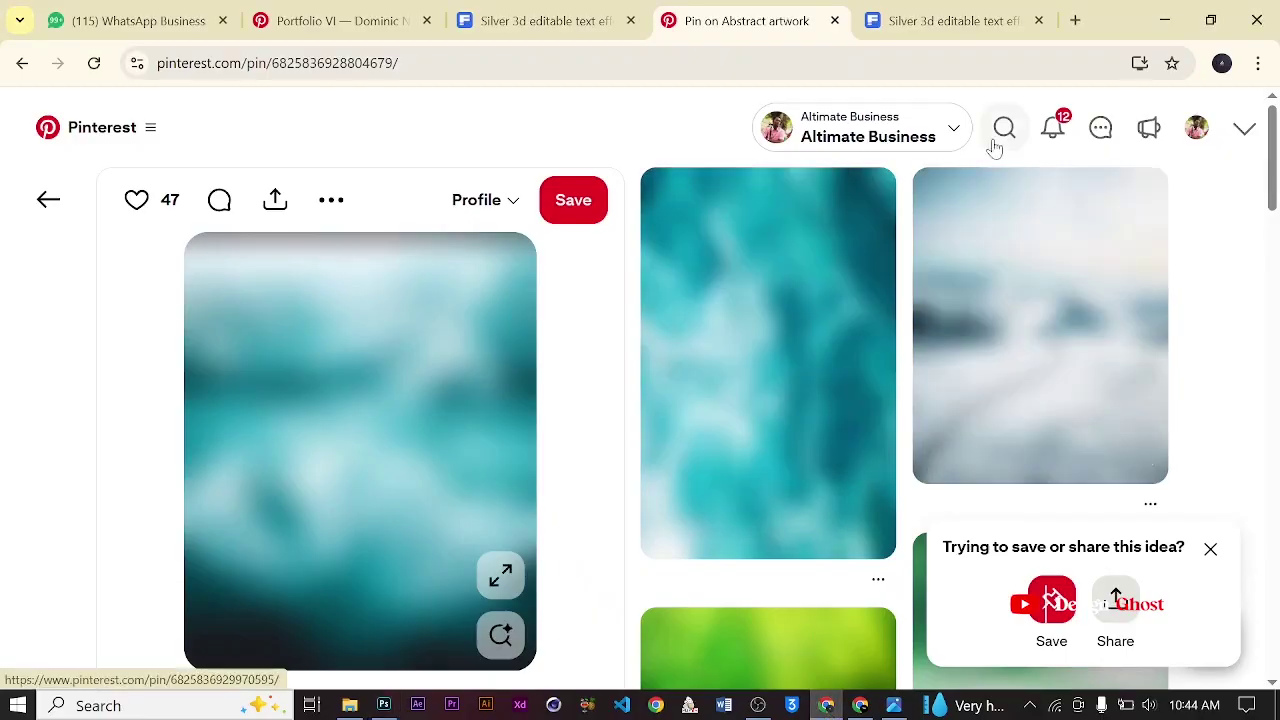
left_click(1004, 128)
type("clo")
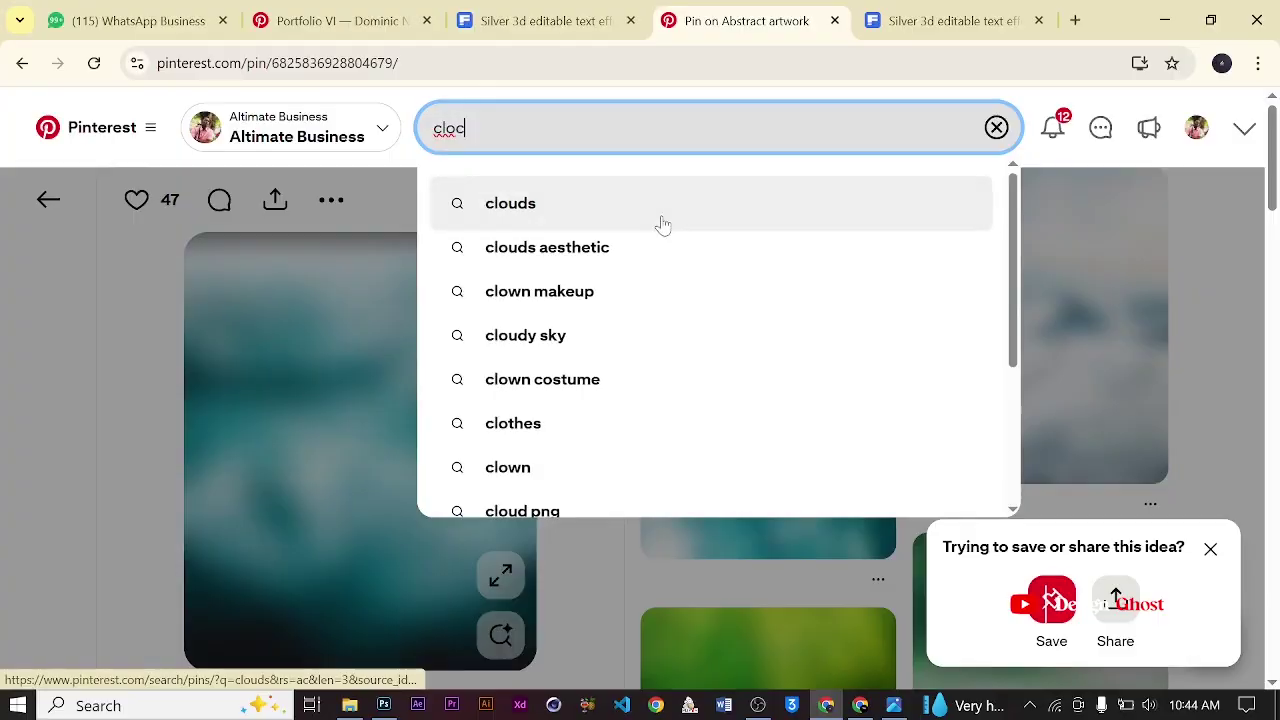
type("ck")
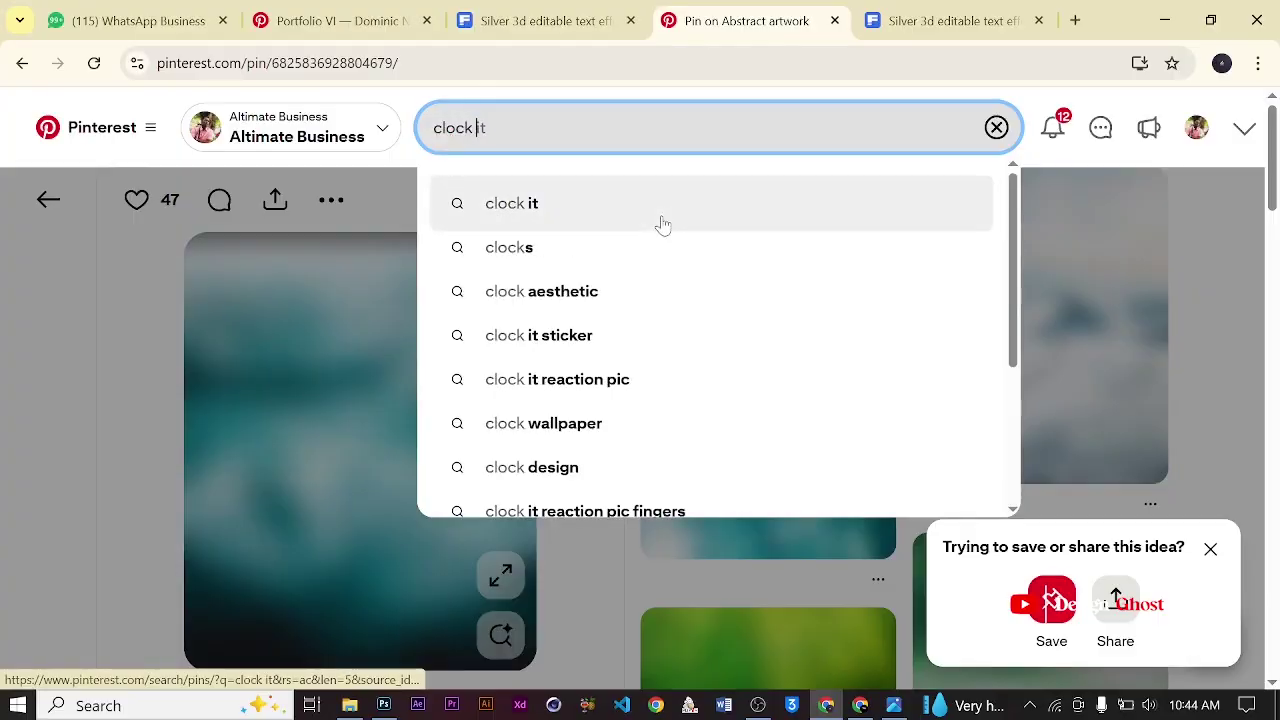
type(" back")
key("shift+F10")
key("Up")
key("Up")
key("Up")
key("Up")
key("Return")
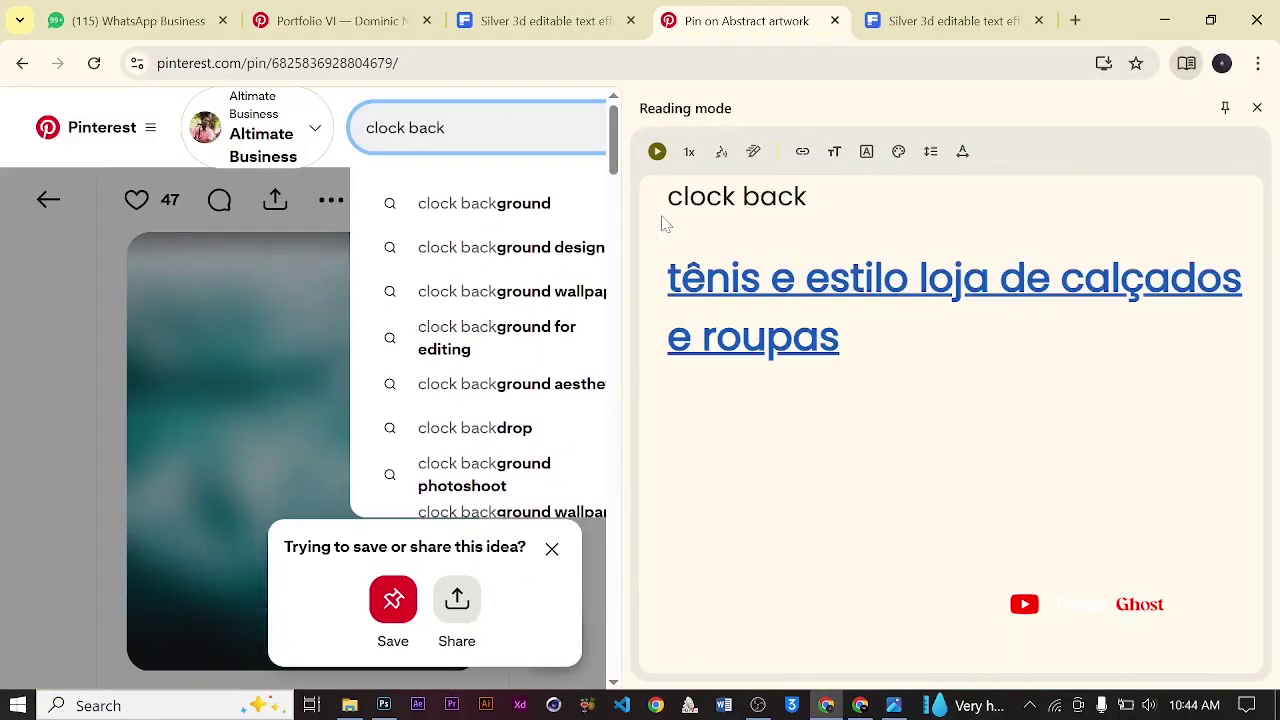
left_click(1257, 108)
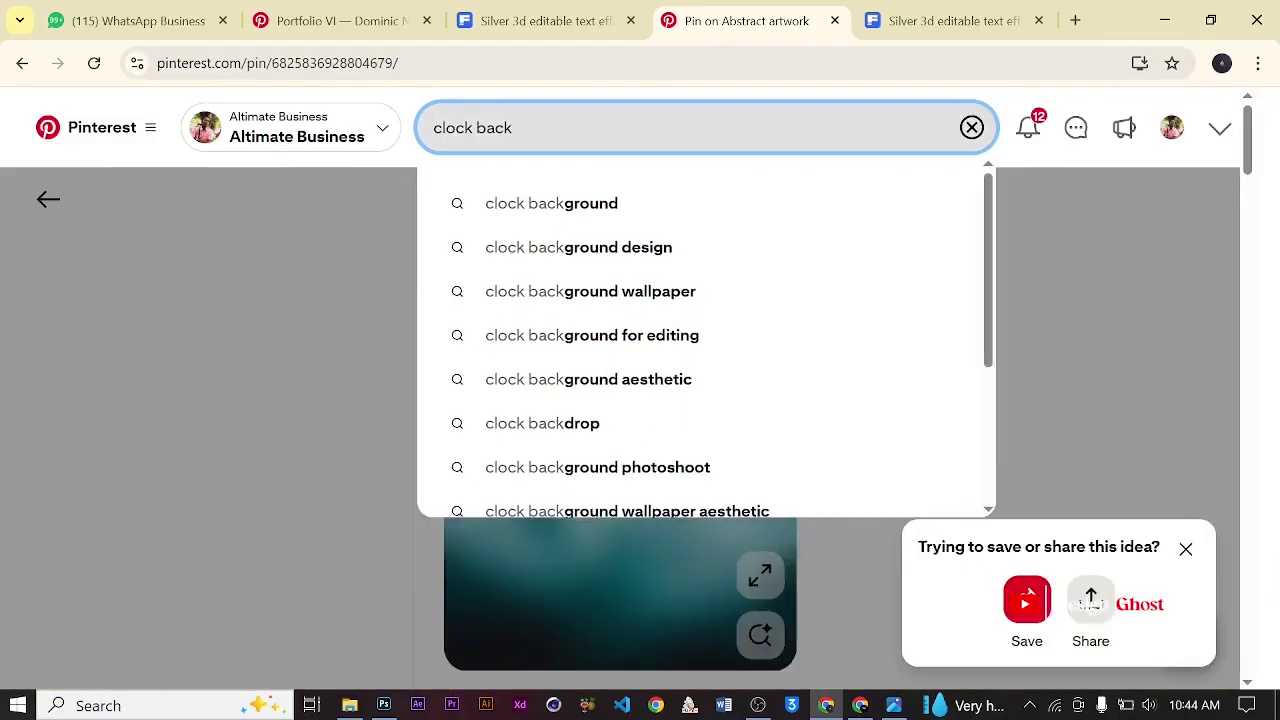
type("gr")
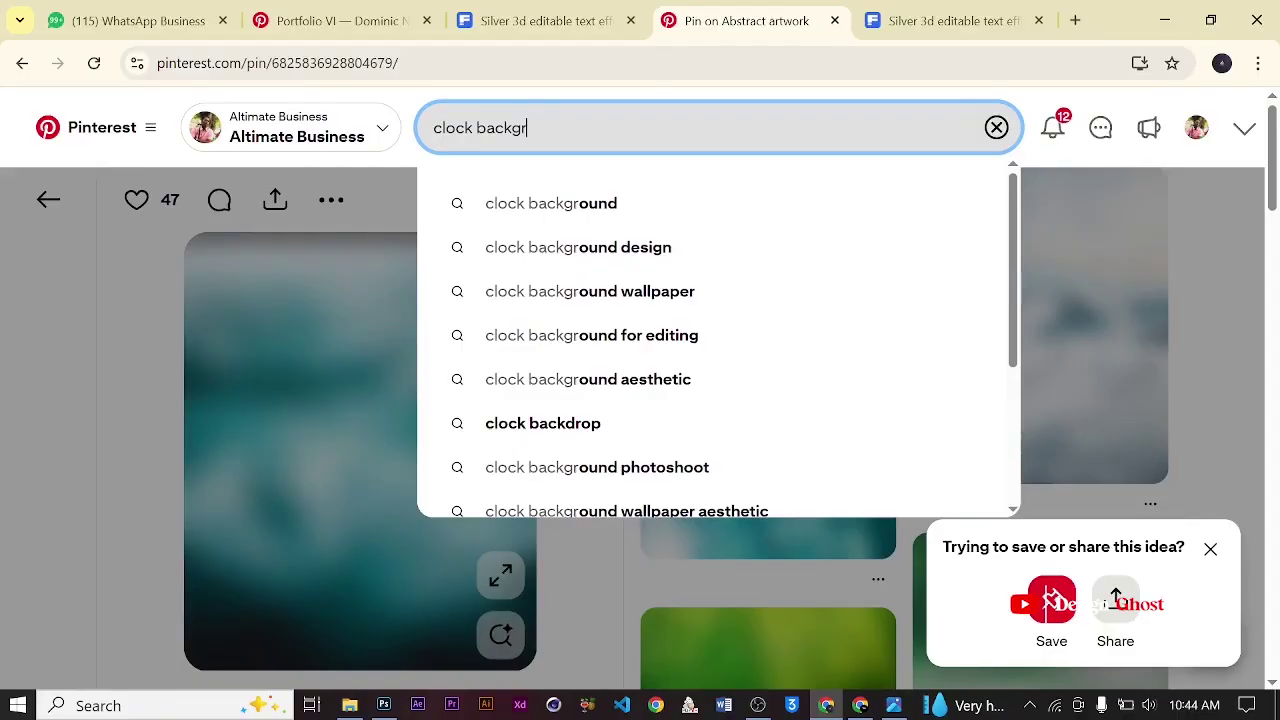
type("oun")
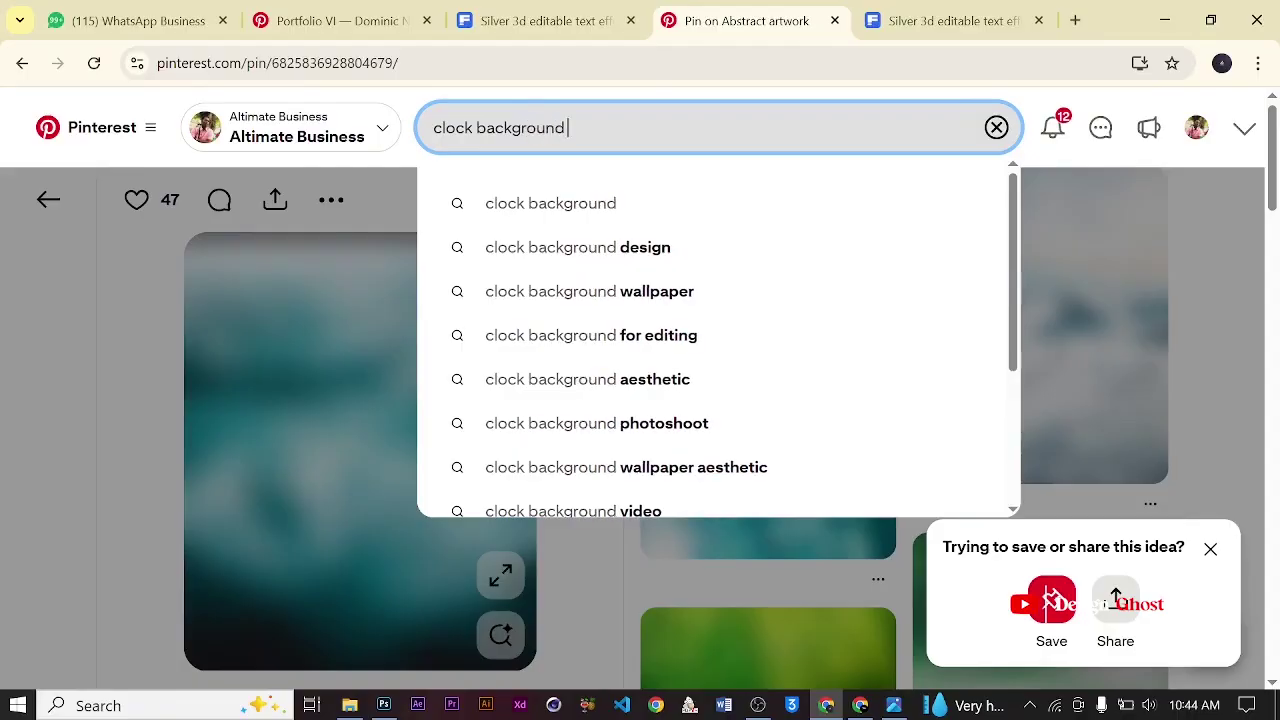
type("d")
key("Return")
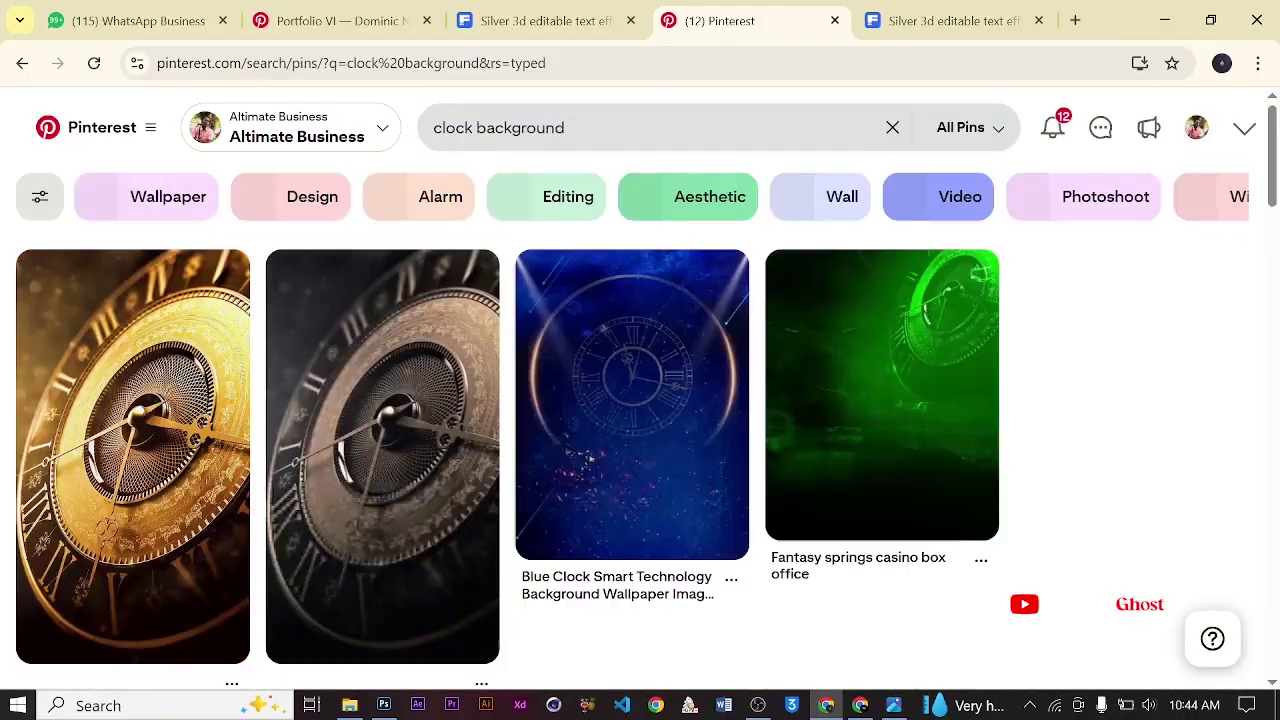
- Open the golden clock pin and copy its image
scroll(474, 491, "down", 2)
scroll(130, 365, "up", 2)
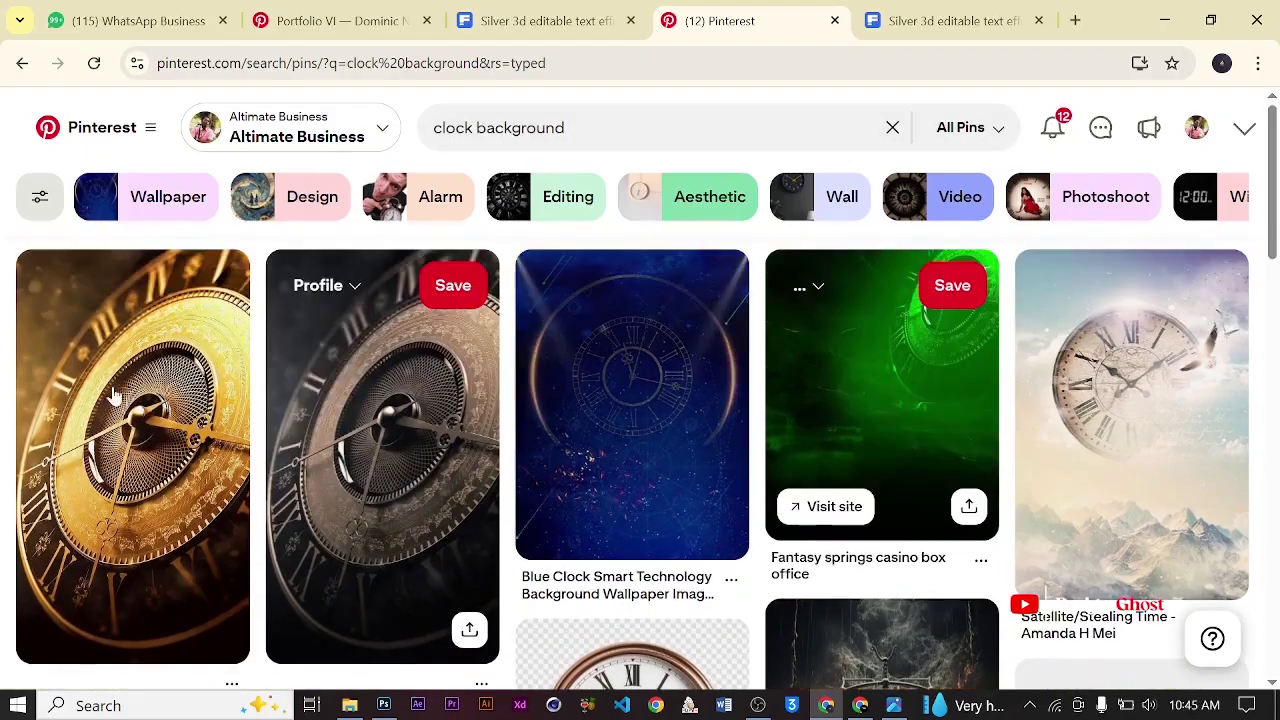
left_click(130, 358)
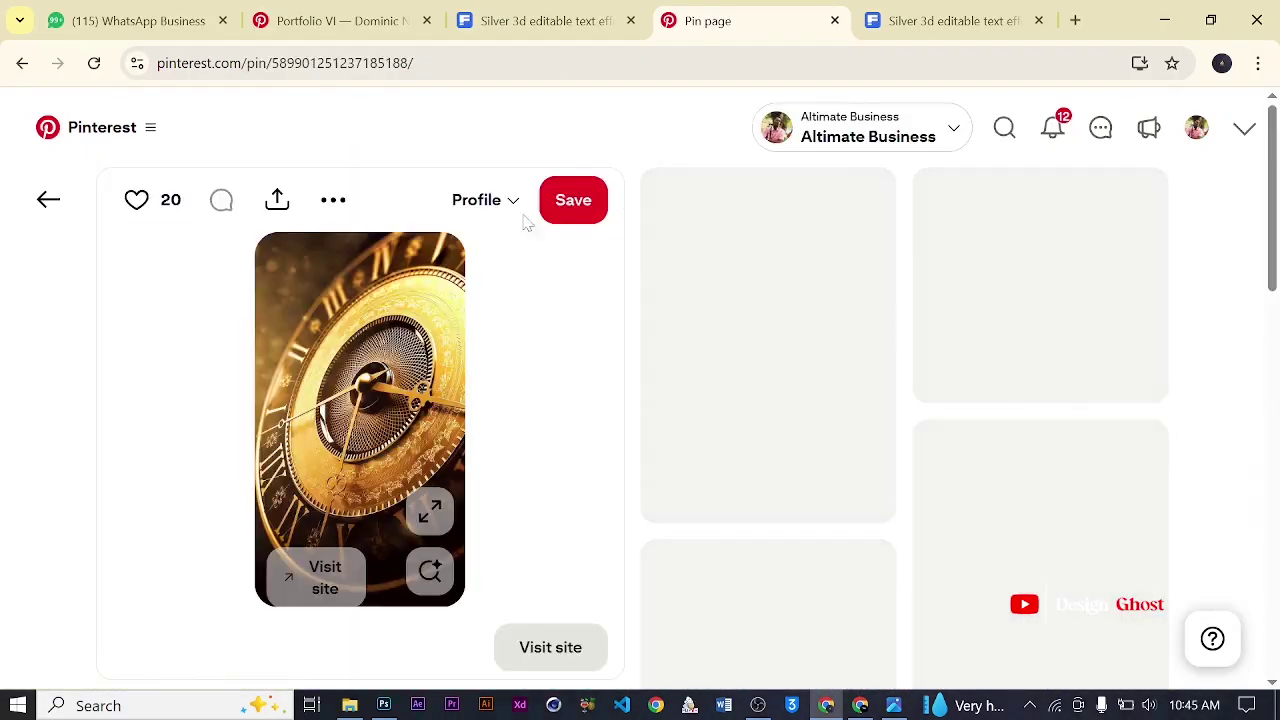
right_click(322, 375)
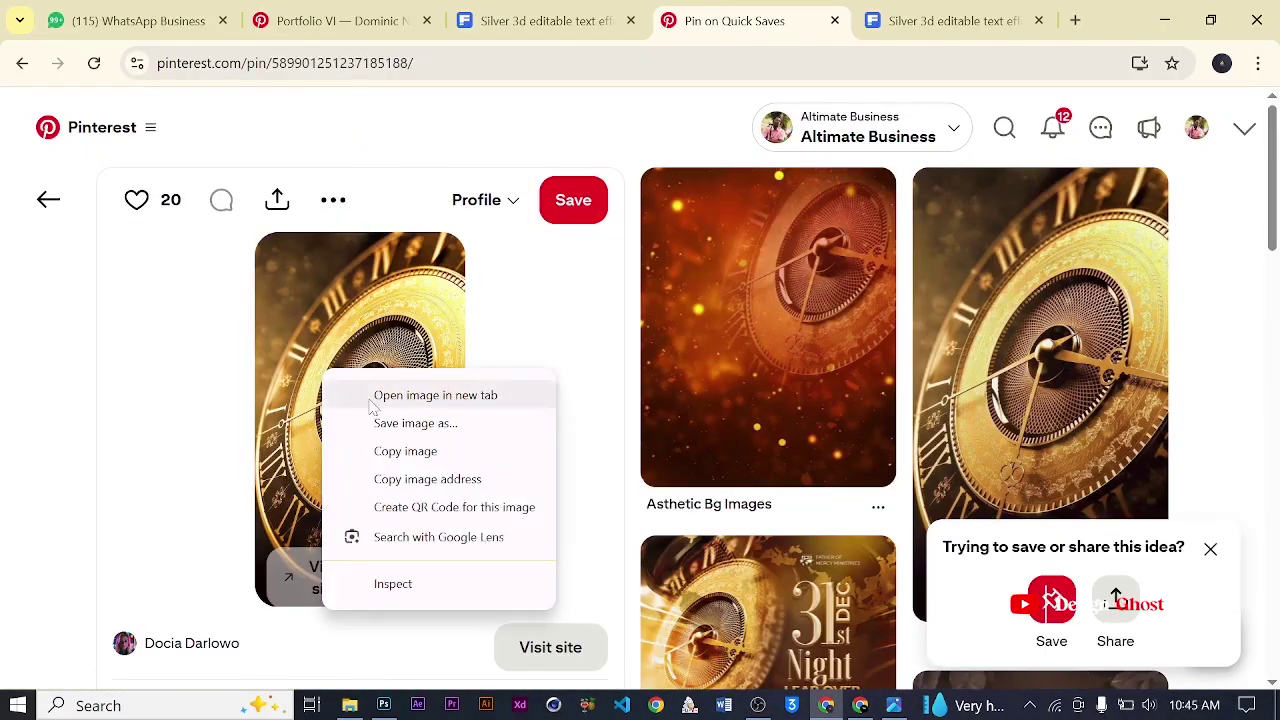
left_click(432, 452)
- Paste the clock image above Layer 2 and move it toward the top-right
left_click(384, 705)
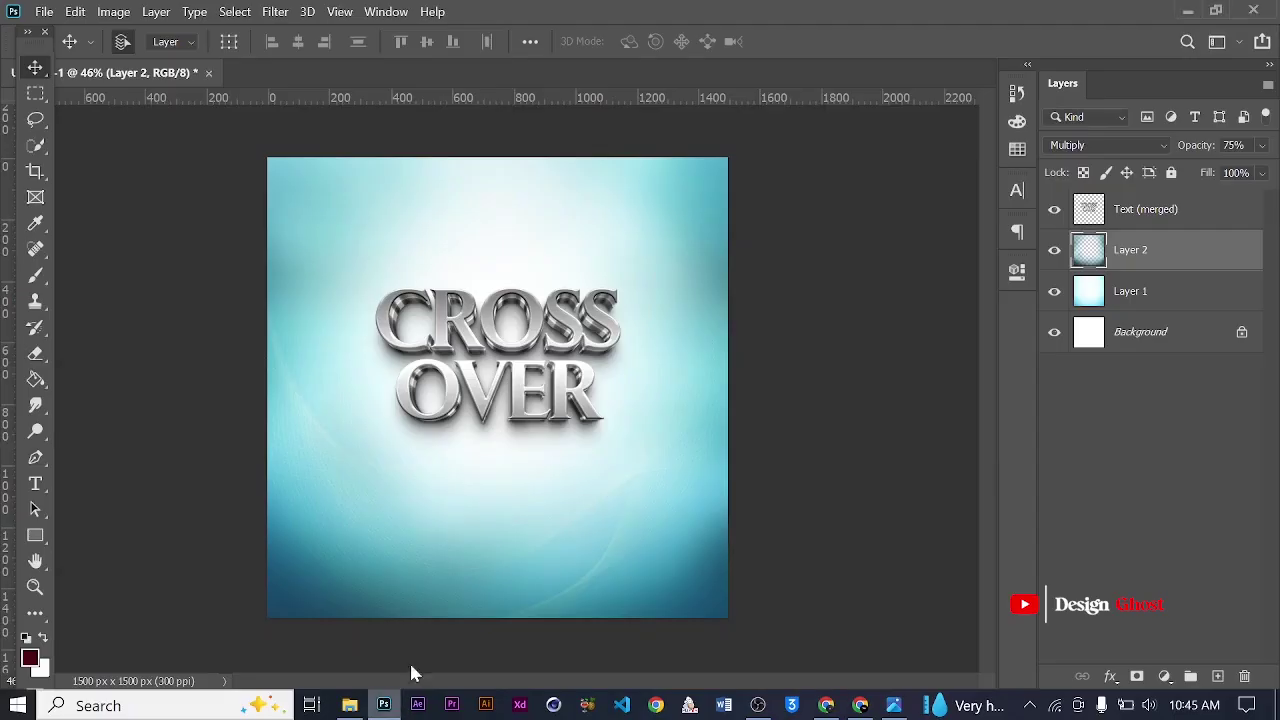
scroll(650, 270, "up", 2)
left_click(650, 270)
left_click(1122, 262)
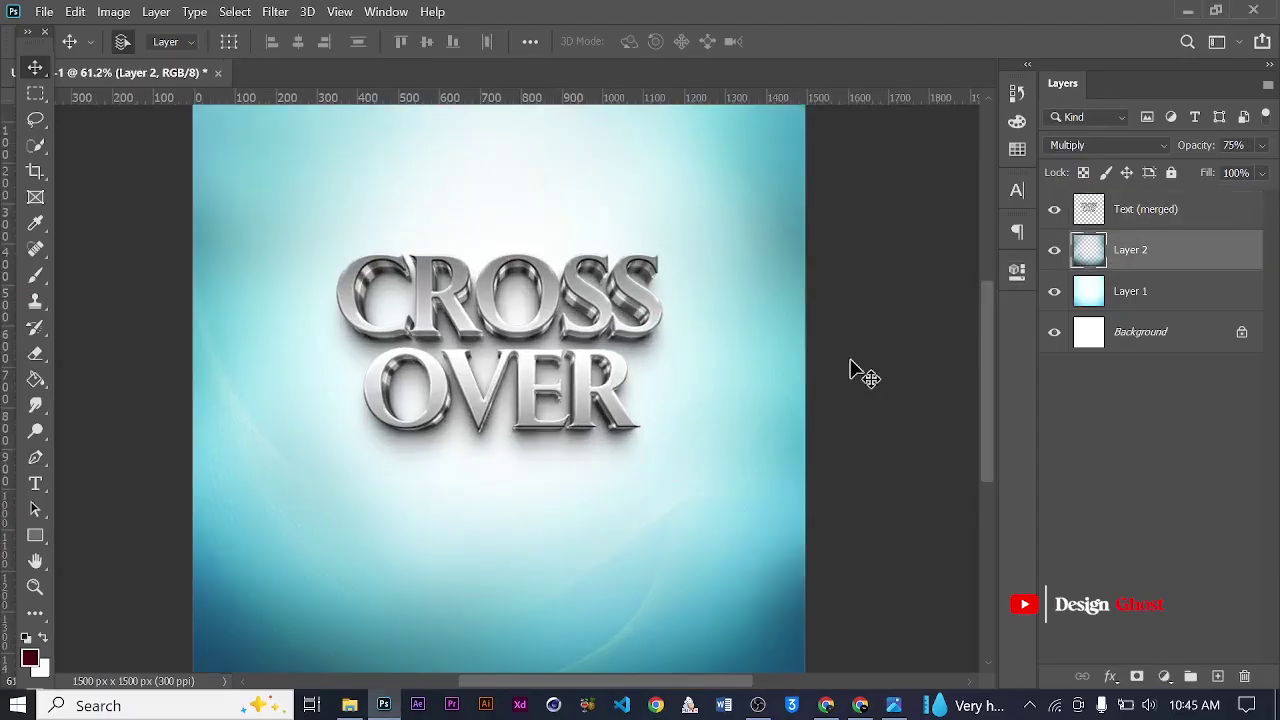
key("ctrl+v")
key("ctrl+minus")
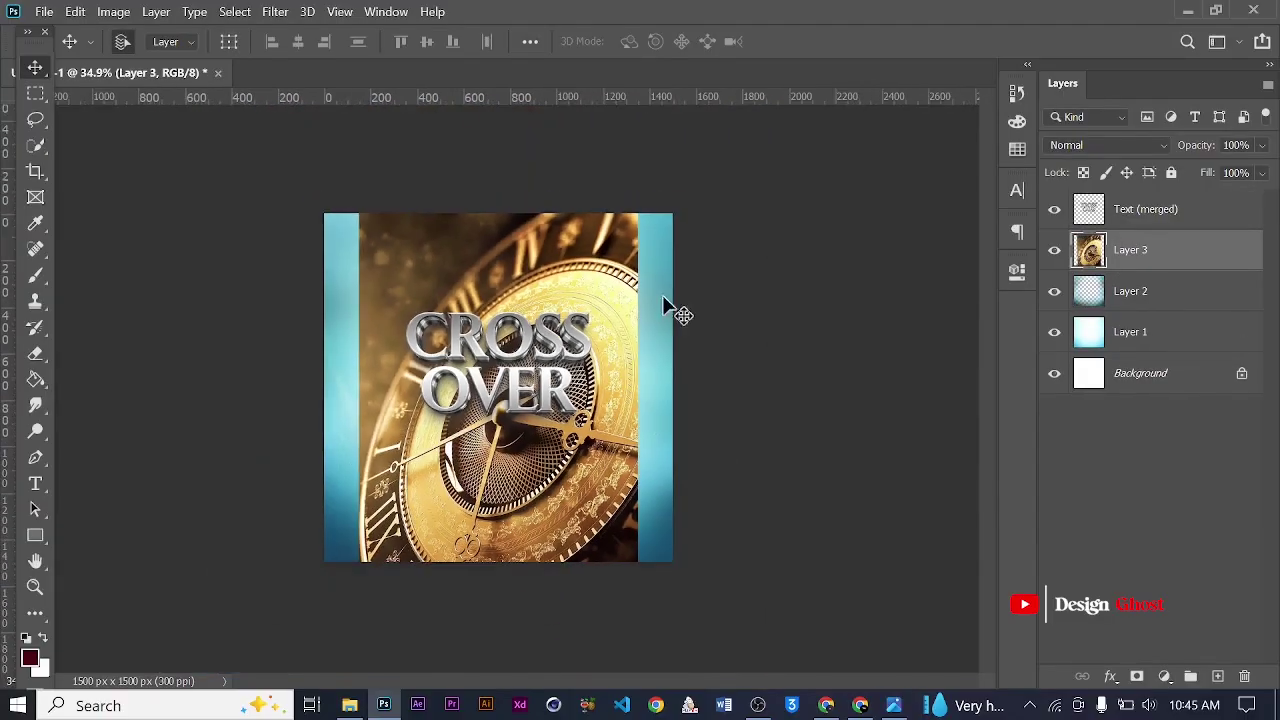
left_click_drag(603, 325, 691, 180)
- Shrink the clock image into the top-right corner of the flyer
key("ctrl+t")
key("ctrl+minus")
key("ctrl+minus")
left_click_drag(607, 230, 571, 289)
left_click_drag(574, 380, 590, 368)
left_click_drag(588, 449, 589, 421)
key("ctrl+plus")
left_click_drag(697, 484, 689, 464)
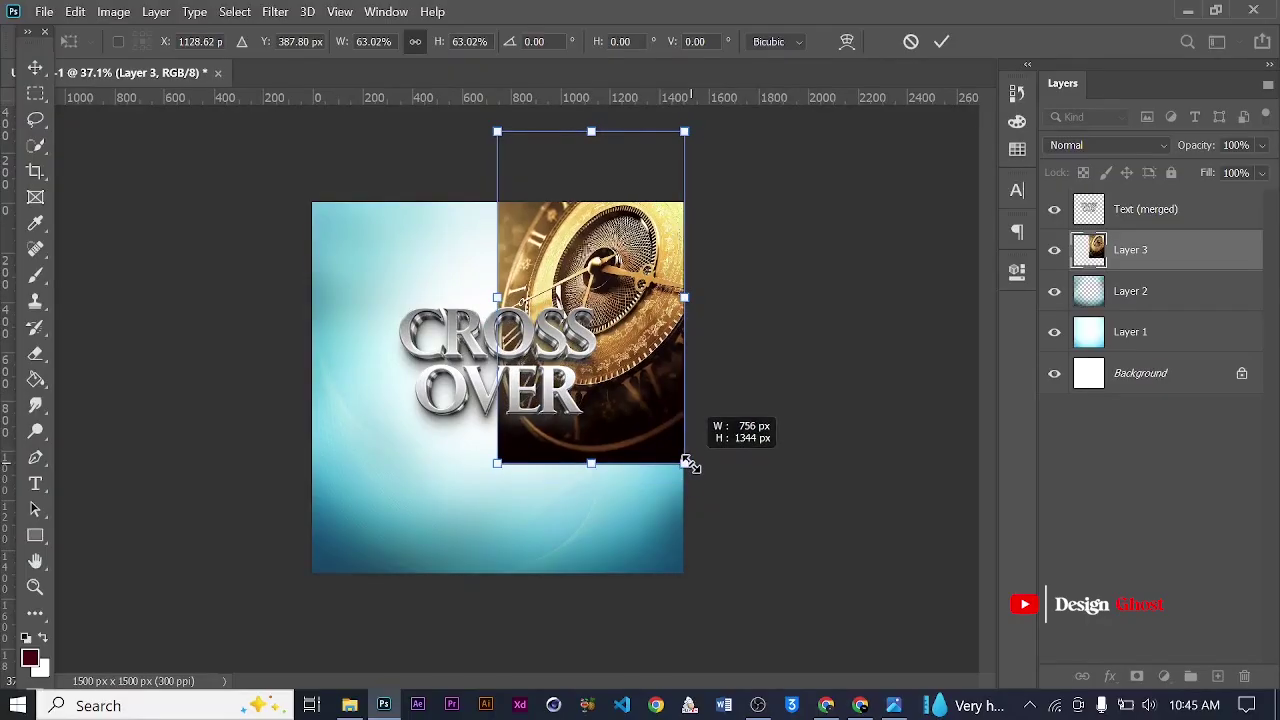
left_click(941, 42)
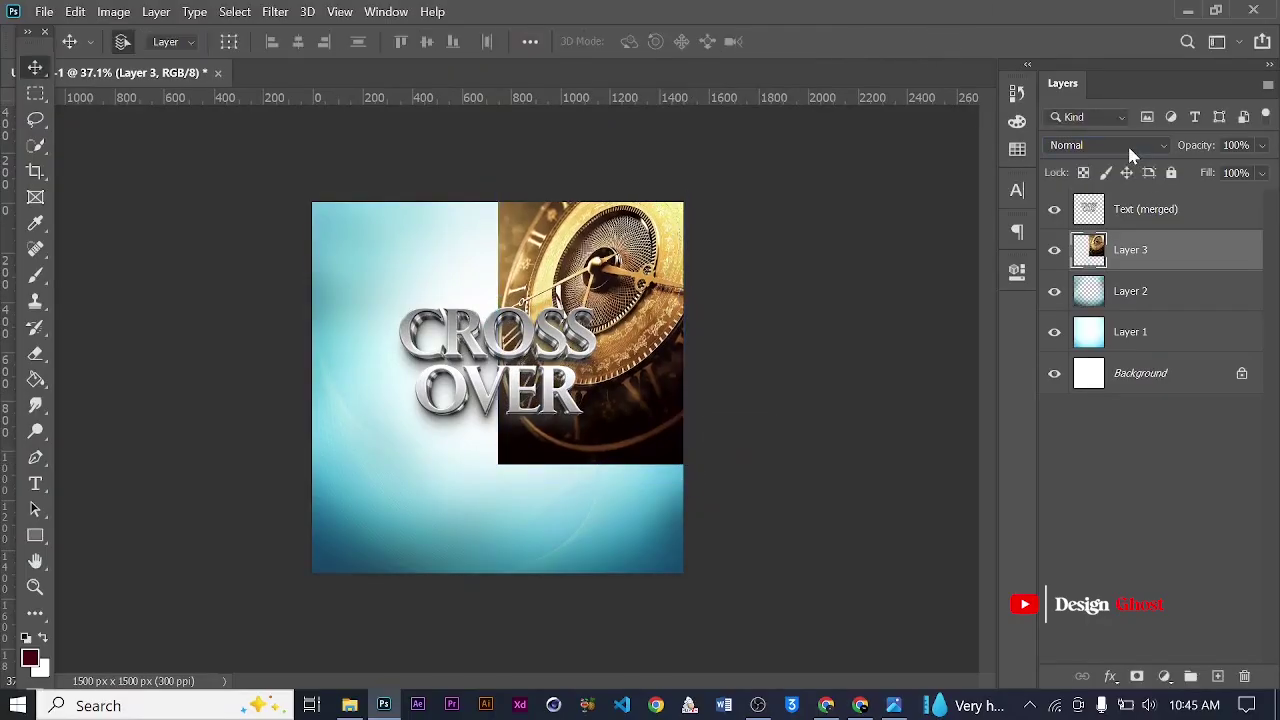
- Set the clock layer's blend mode to Screen for a faint pale overlay
left_click(1110, 145)
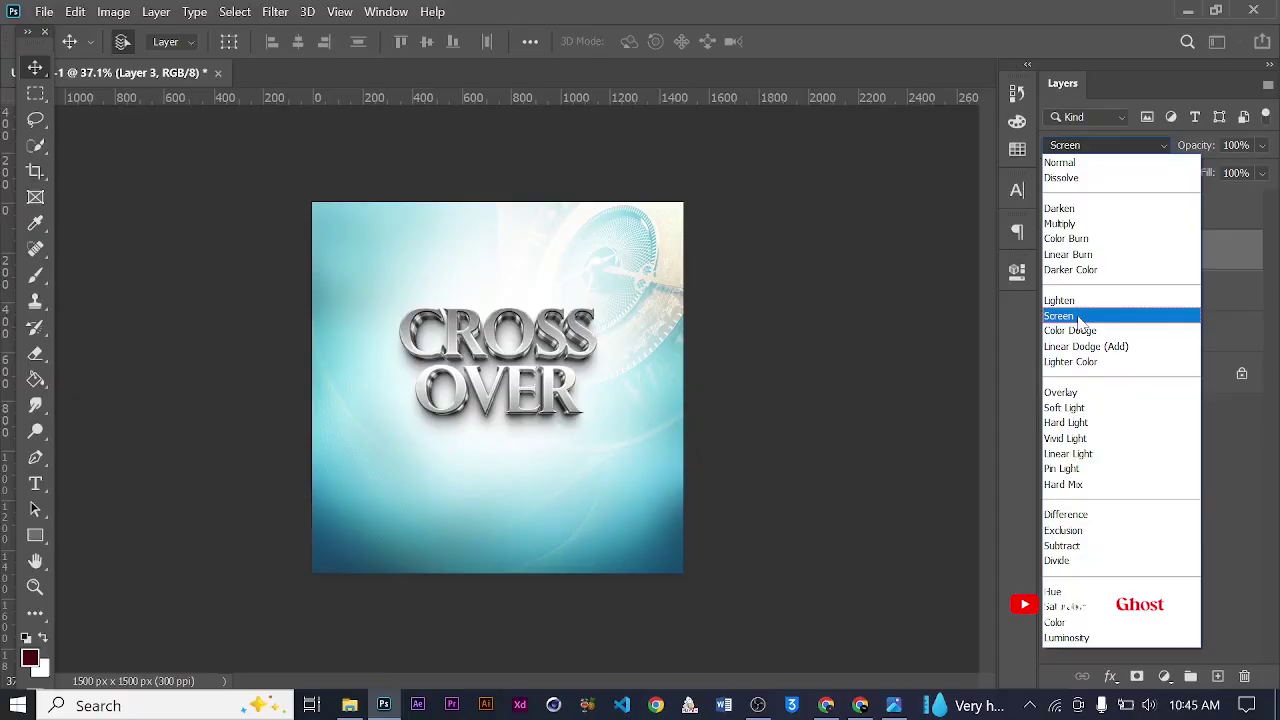
left_click(1078, 316)
scroll(651, 263, "up", 4)
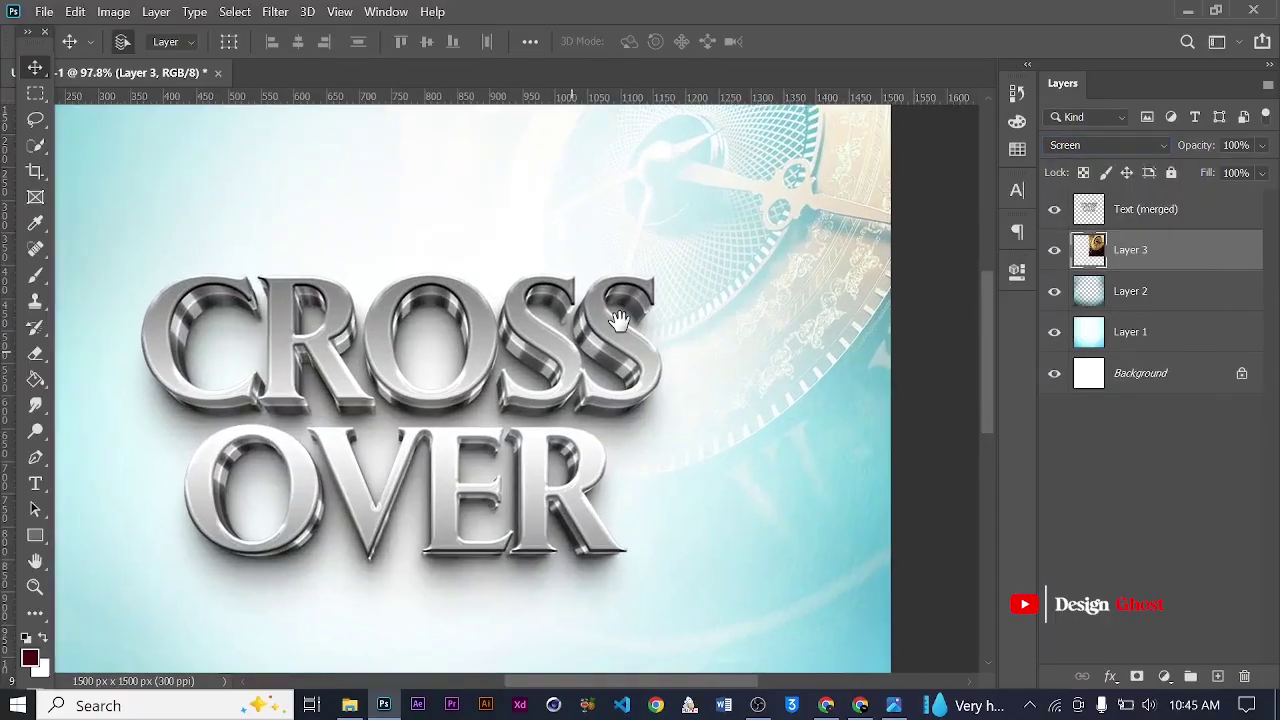
scroll(620, 320, "down", 3)
scroll(623, 329, "up", 1)
- Search Pinterest for 'someone jumping', fixing the misspelled query
scroll(543, 337, "down", 1)
left_click(830, 705)
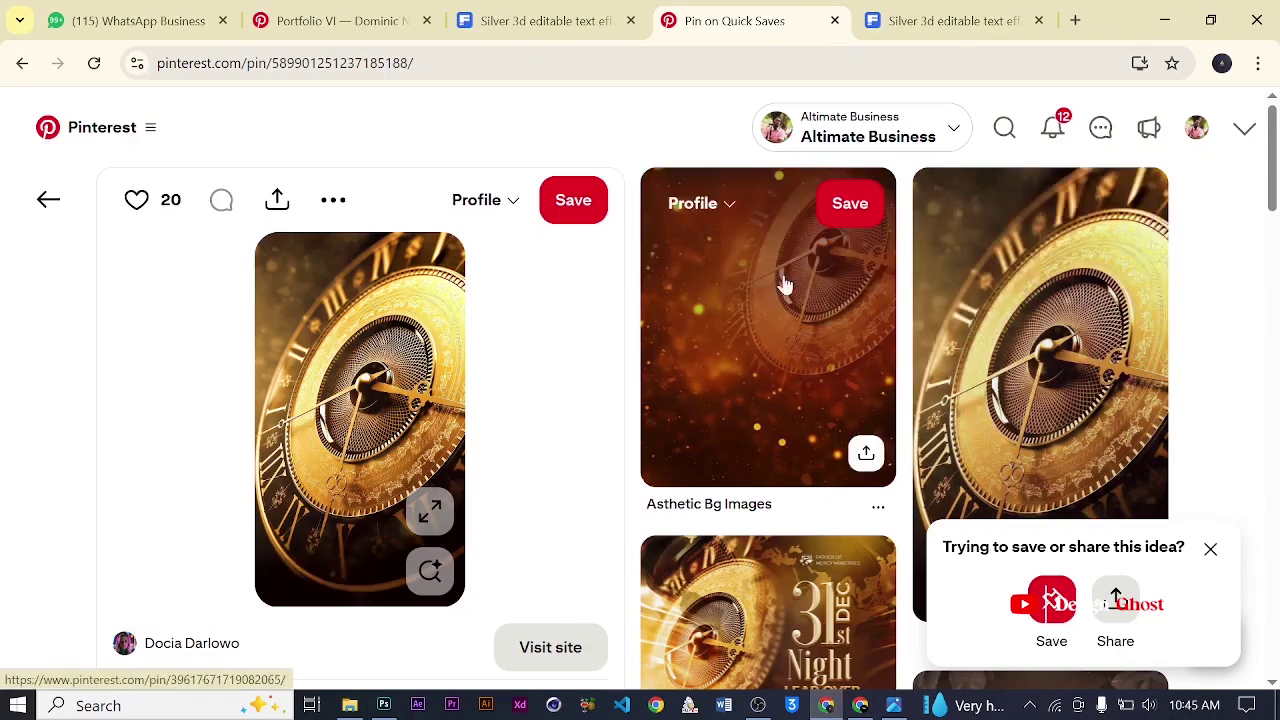
left_click(1004, 128)
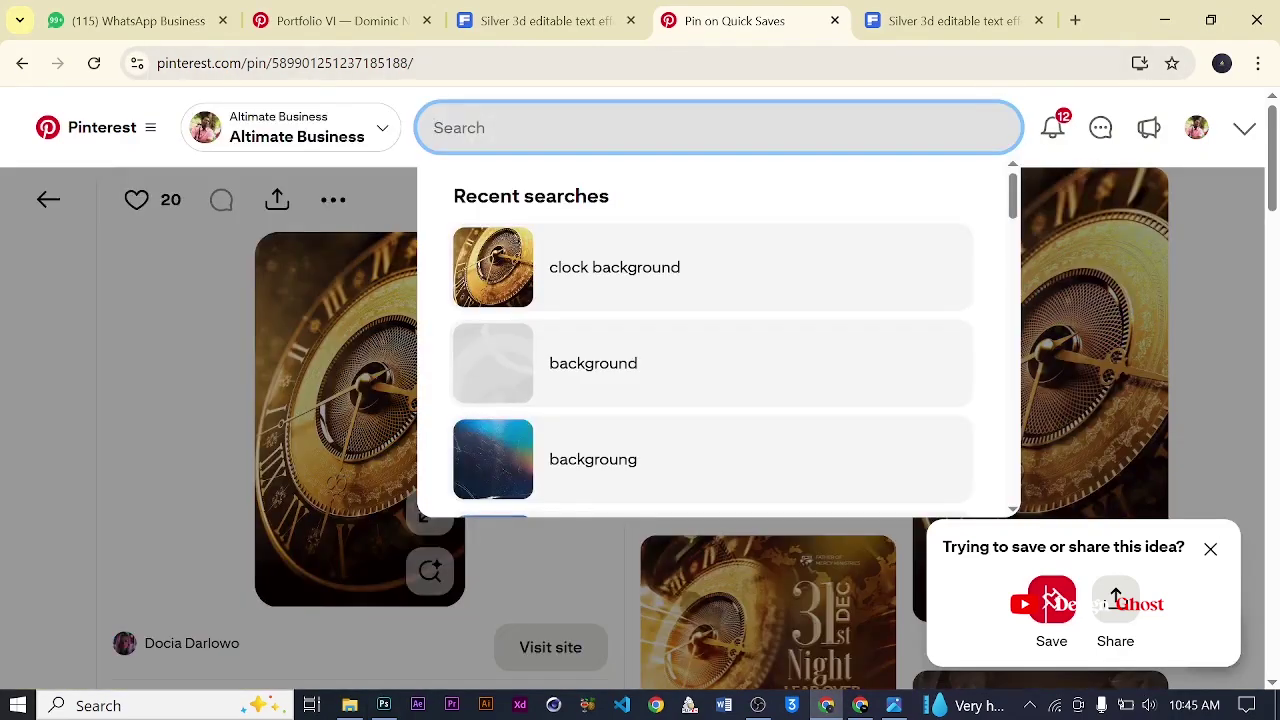
type("so")
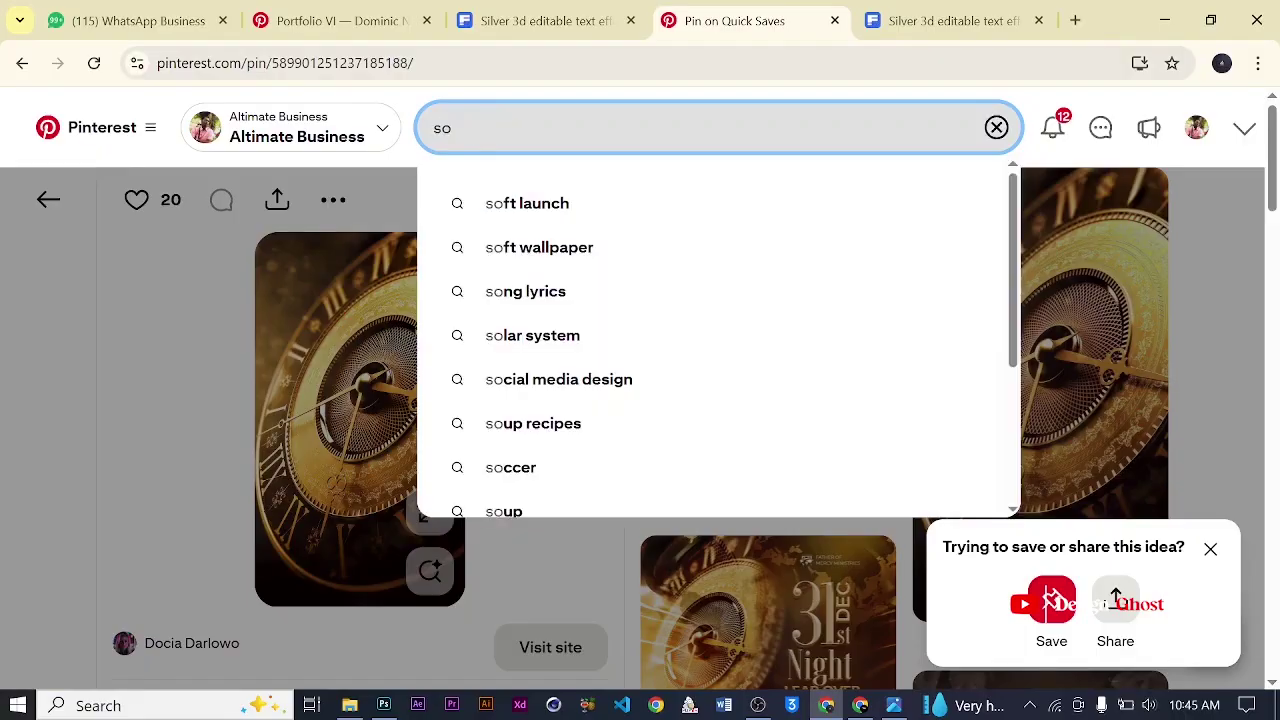
type("meo")
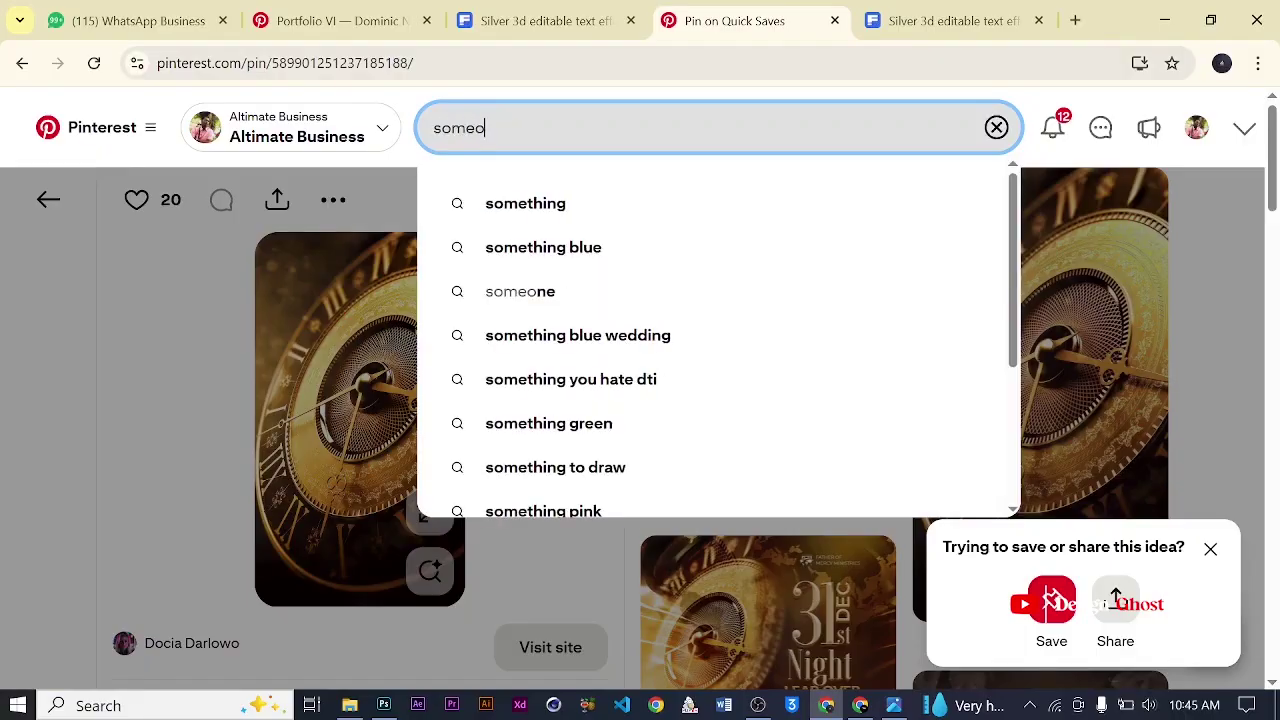
type("ne juping")
key("Return")
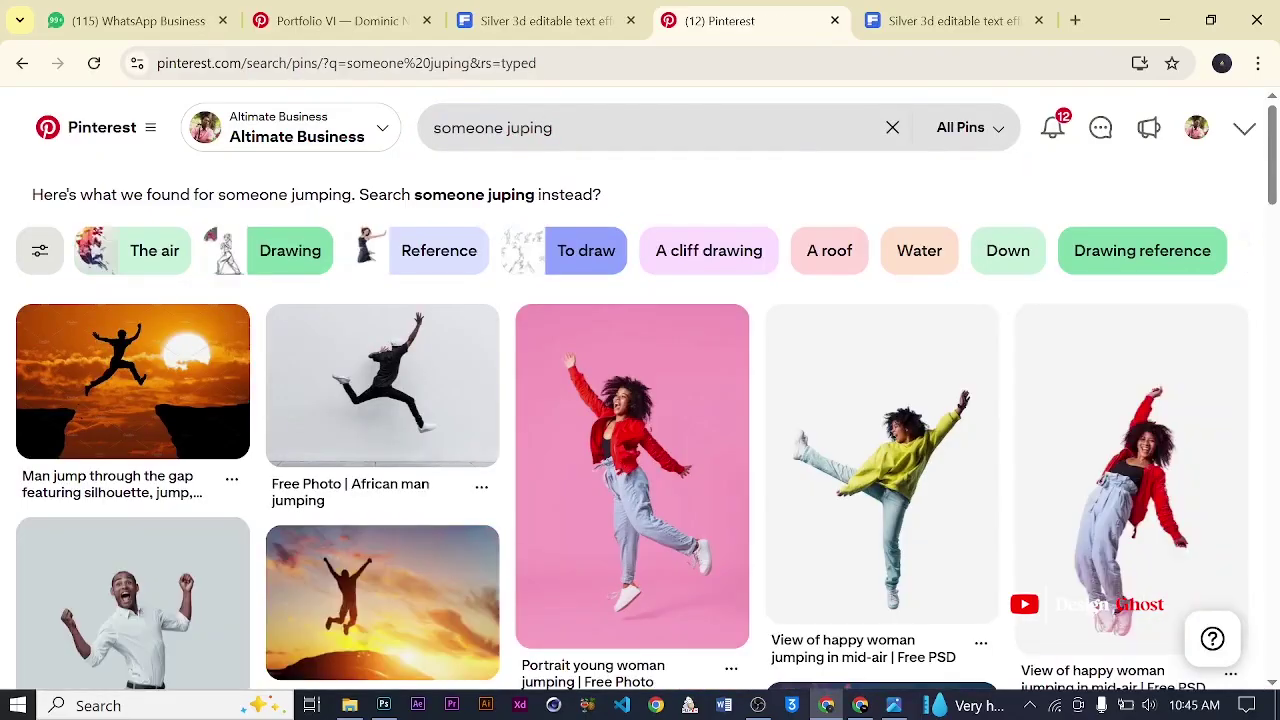
left_click(588, 132)
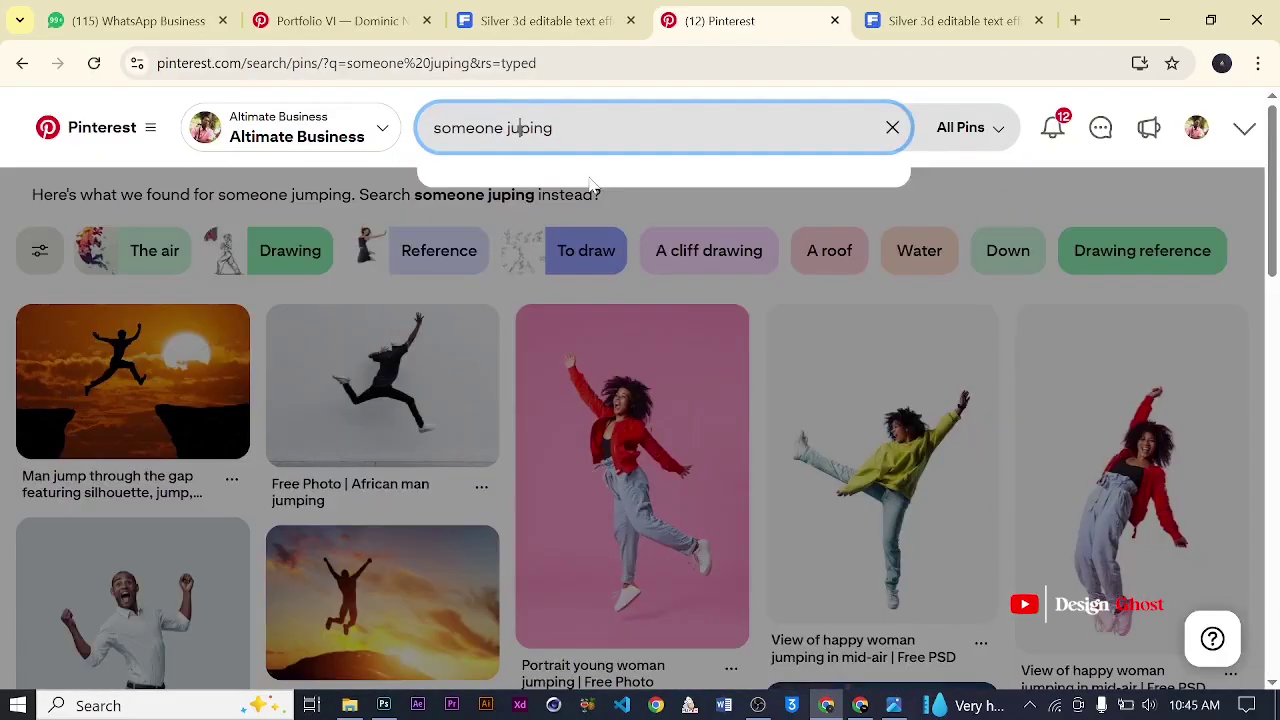
type("m")
key("Return")
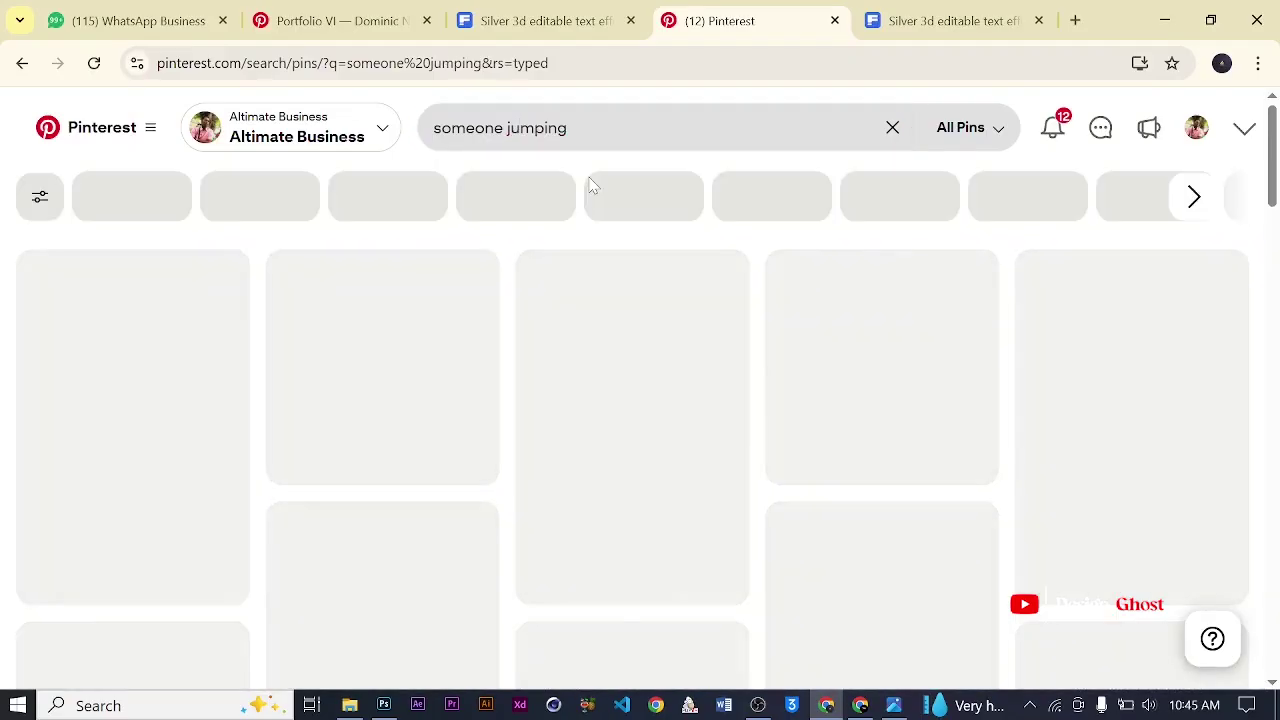
- Open the cliff-jumper 'background' pin, copy its image, and return to Photoshop
scroll(557, 514, "down", 10)
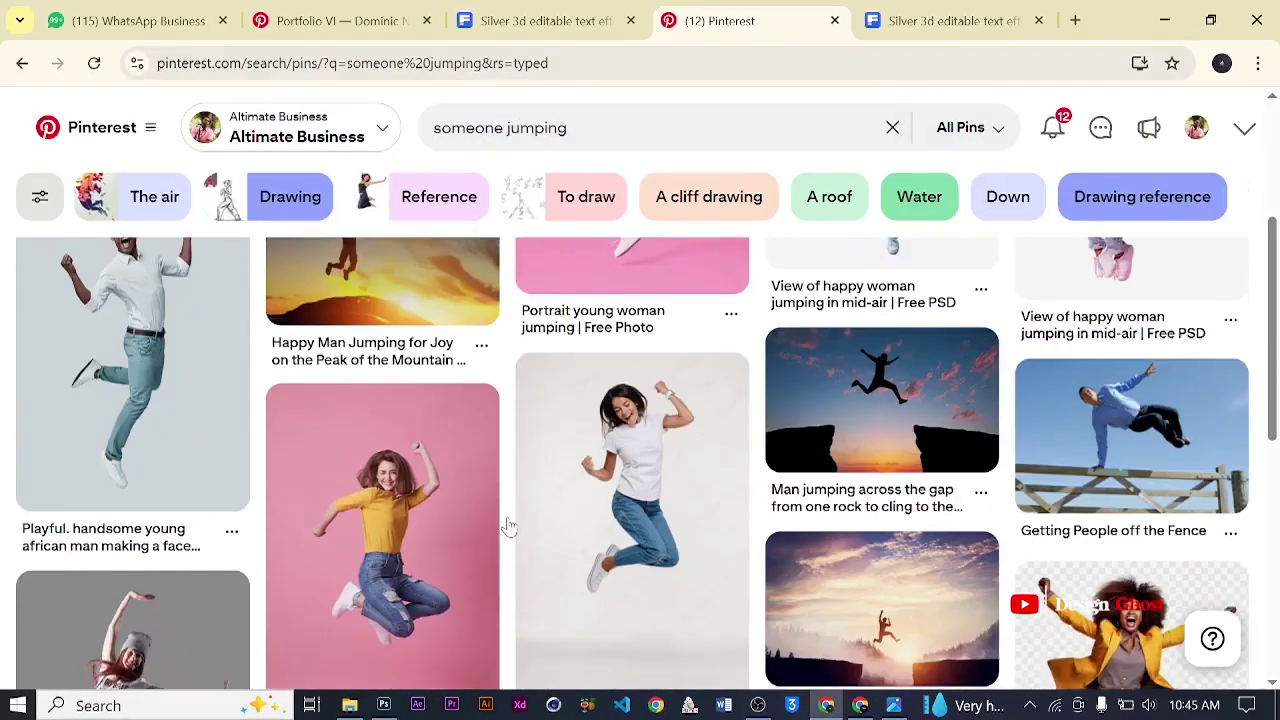
scroll(593, 505, "up", 5)
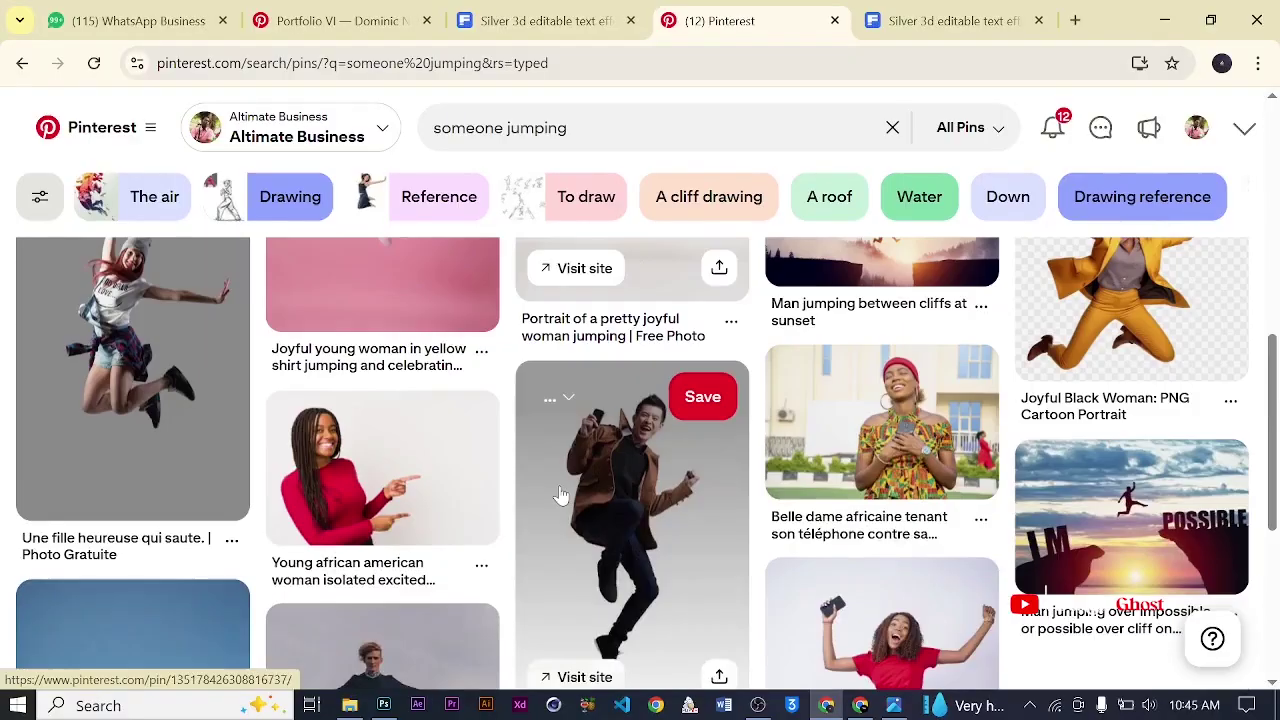
scroll(545, 490, "up", 4)
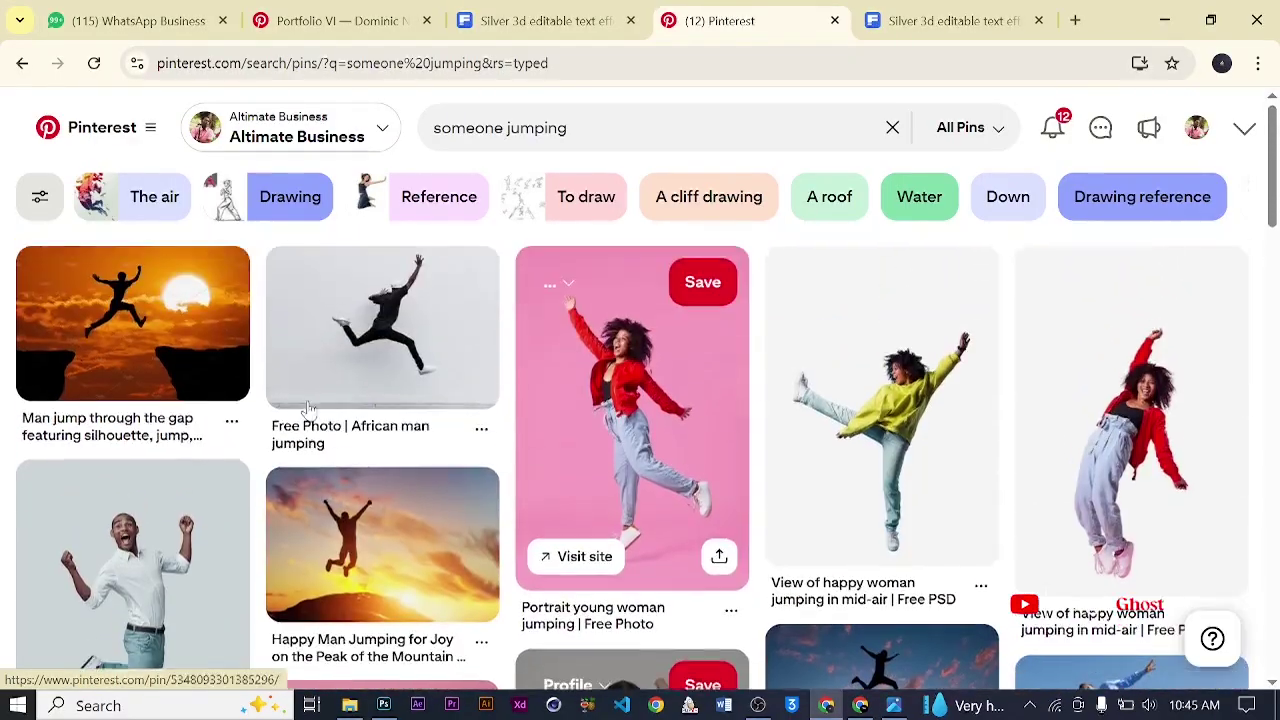
left_click(145, 347)
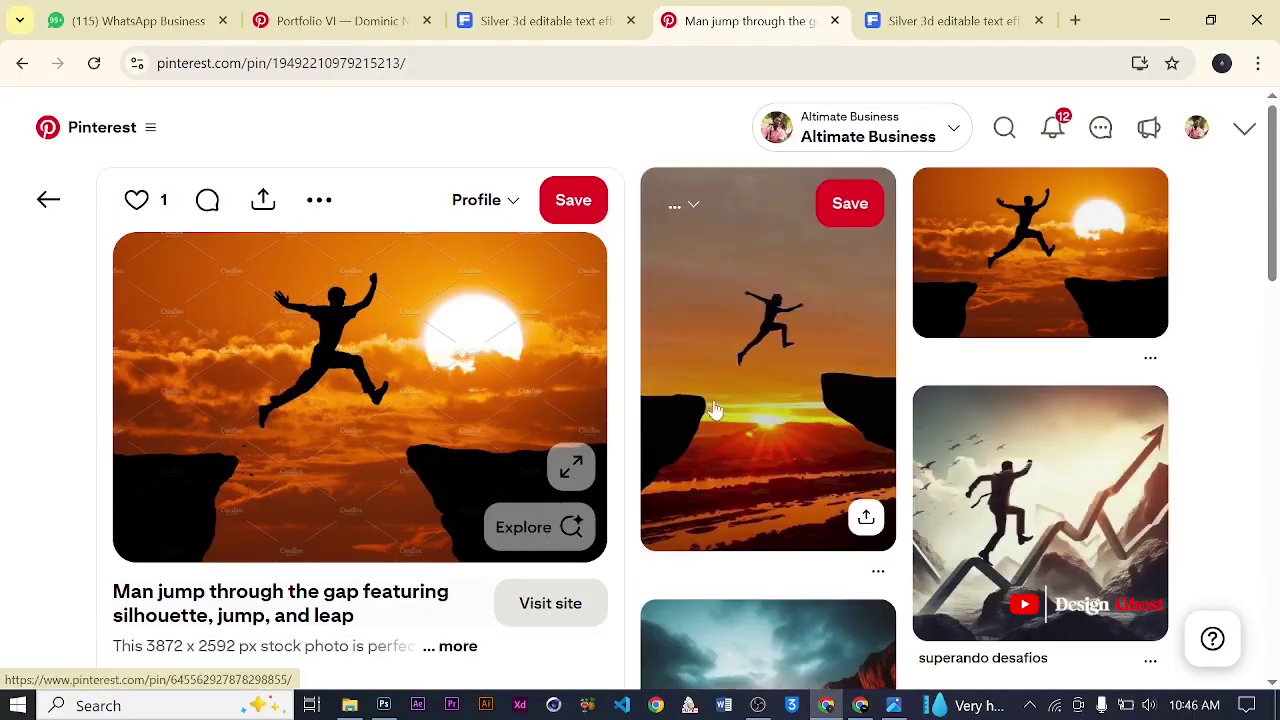
scroll(909, 409, "down", 5)
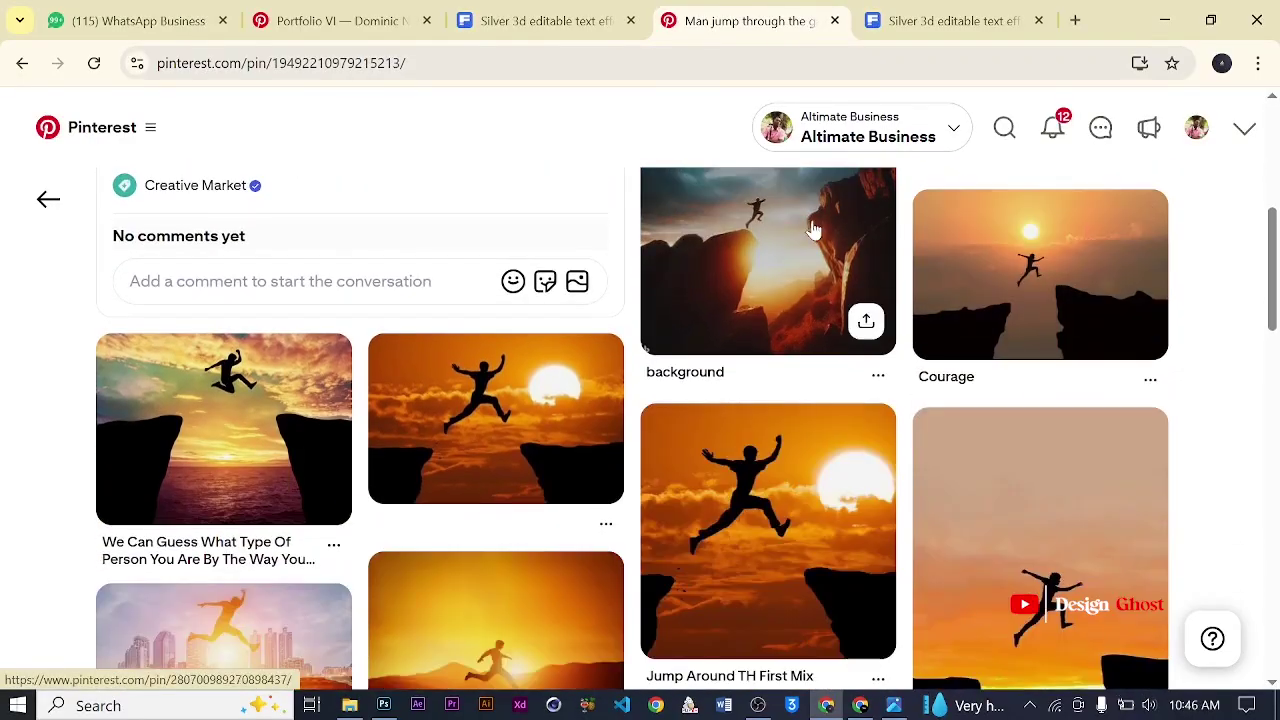
scroll(818, 230, "up", 2)
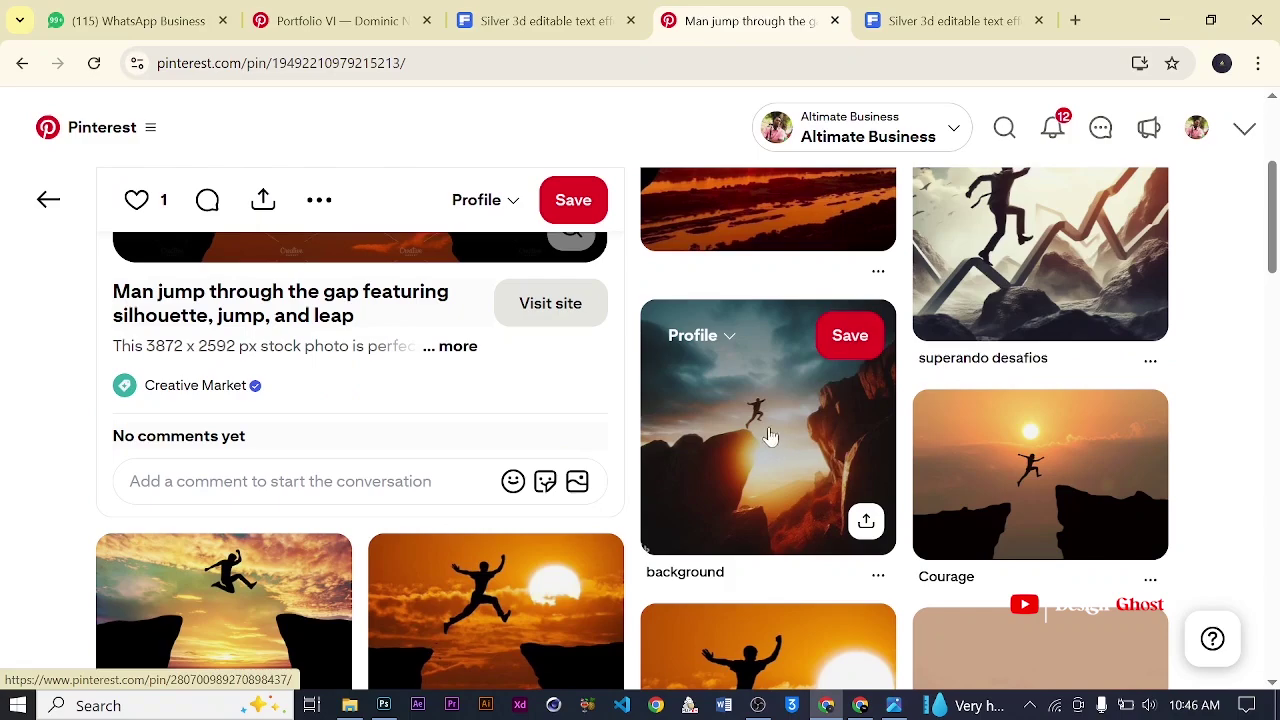
left_click(757, 399)
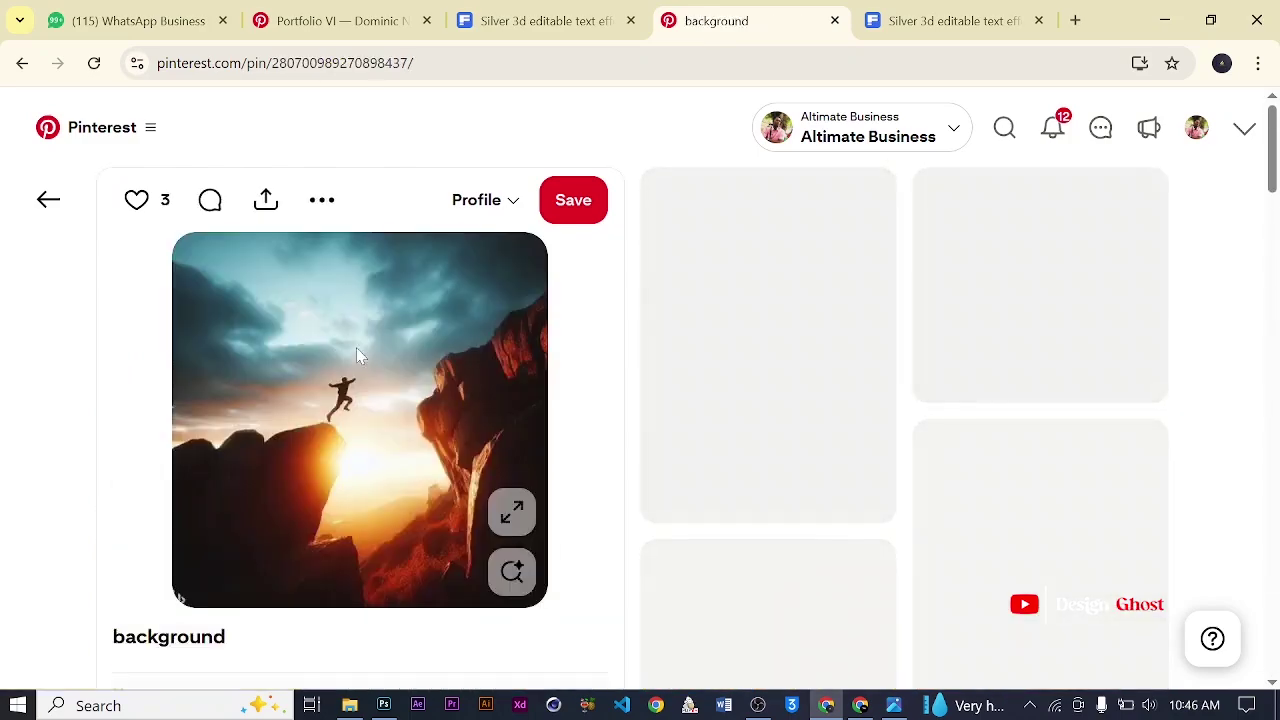
right_click(357, 350)
left_click(440, 429)
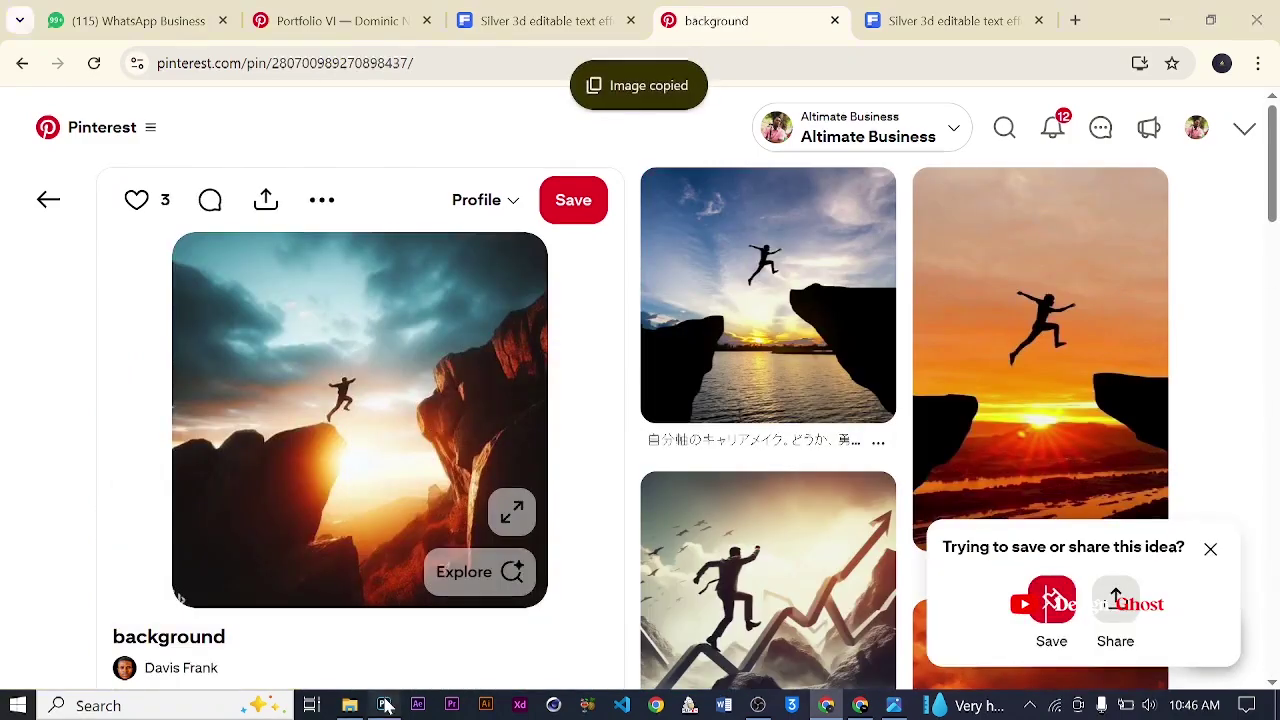
left_click(384, 705)
- Paste the copied cliff-jumper photo as a new layer above Layer 3
key("alt+bracketleft")
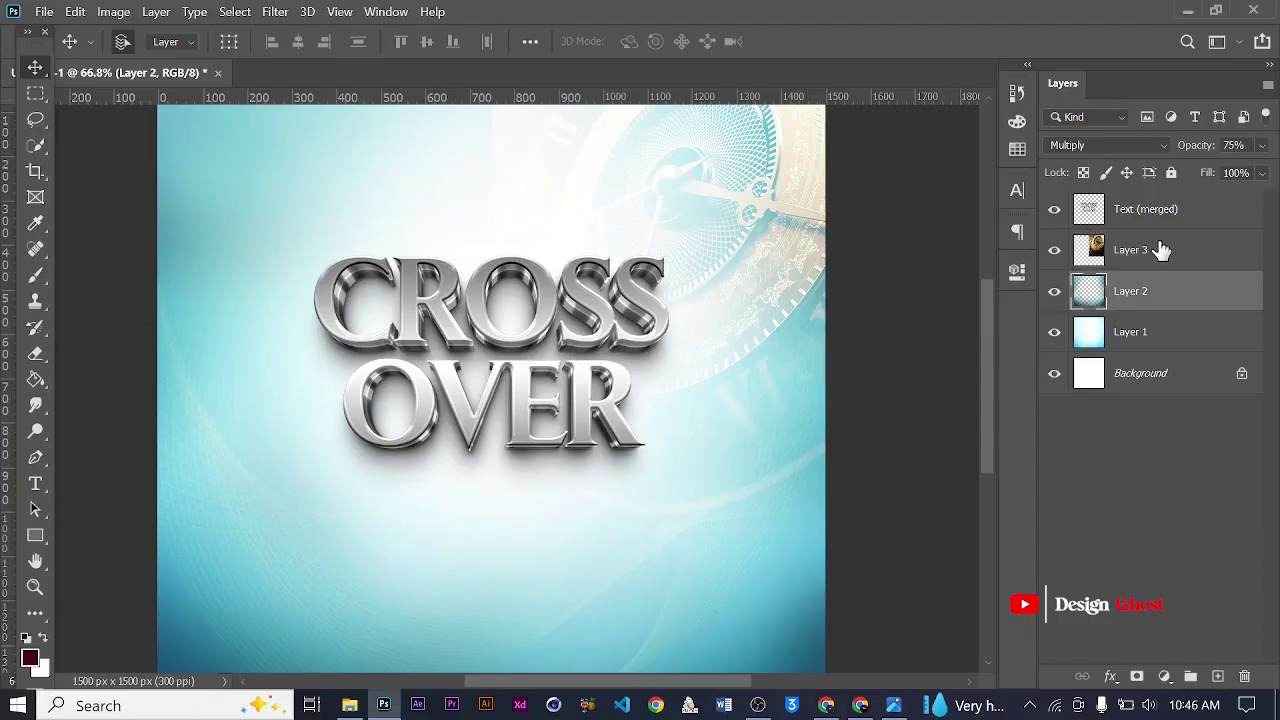
left_click(1160, 251)
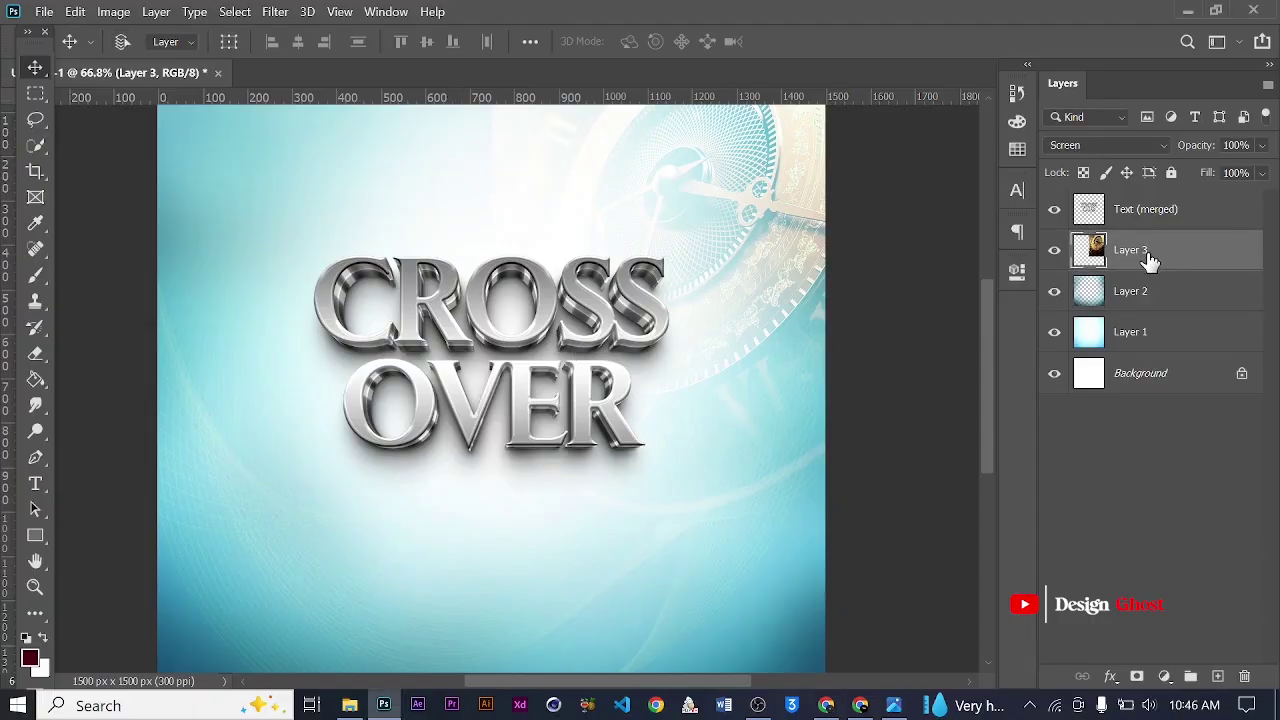
key("ctrl+v")
key("ctrl+minus")
- Scale the photo to about 335%, shift it up-left, and set its blend mode to Screen
key("ctrl+t")
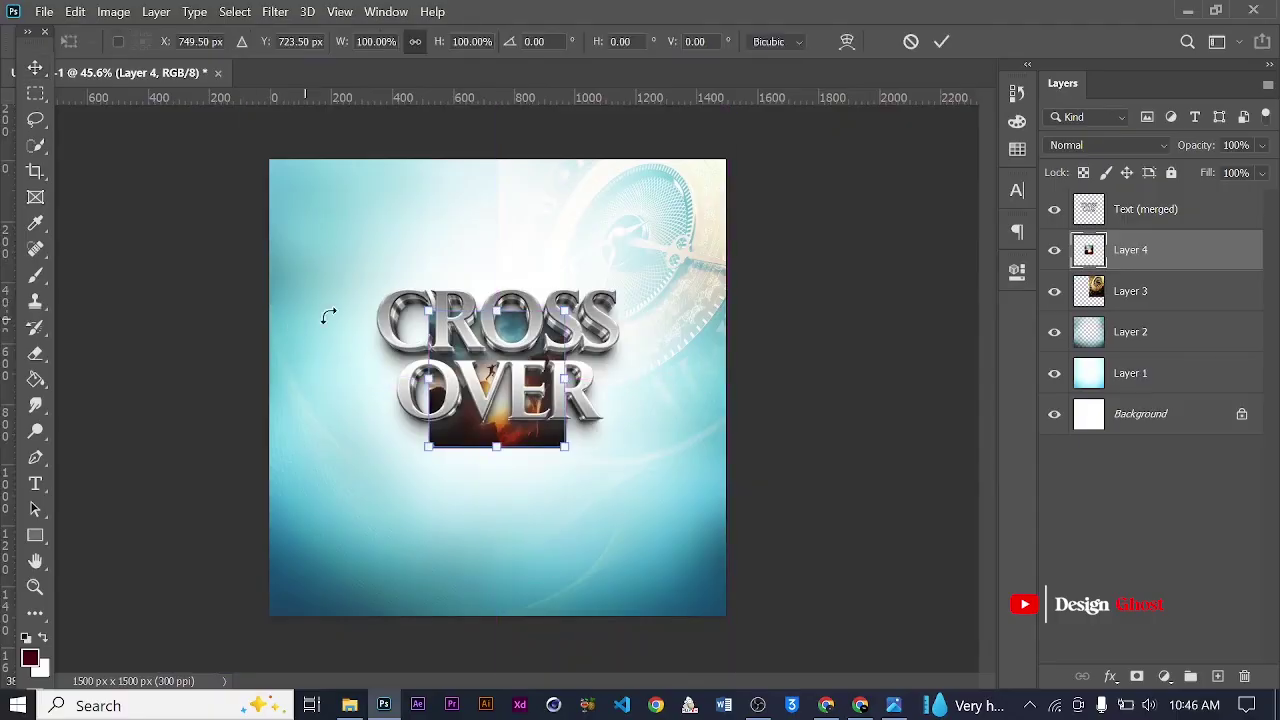
left_click_drag(440, 323, 265, 148)
left_click_drag(555, 436, 648, 528)
left_click_drag(571, 523, 566, 478)
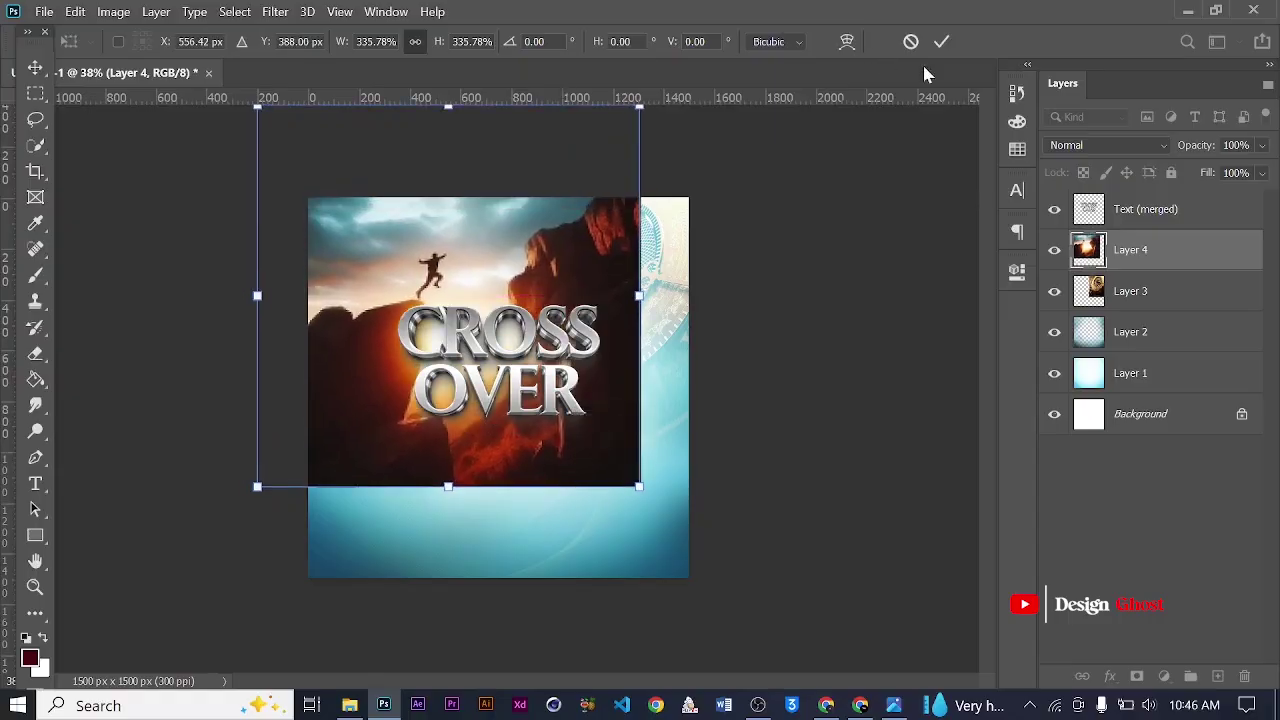
left_click(941, 43)
left_click(1130, 145)
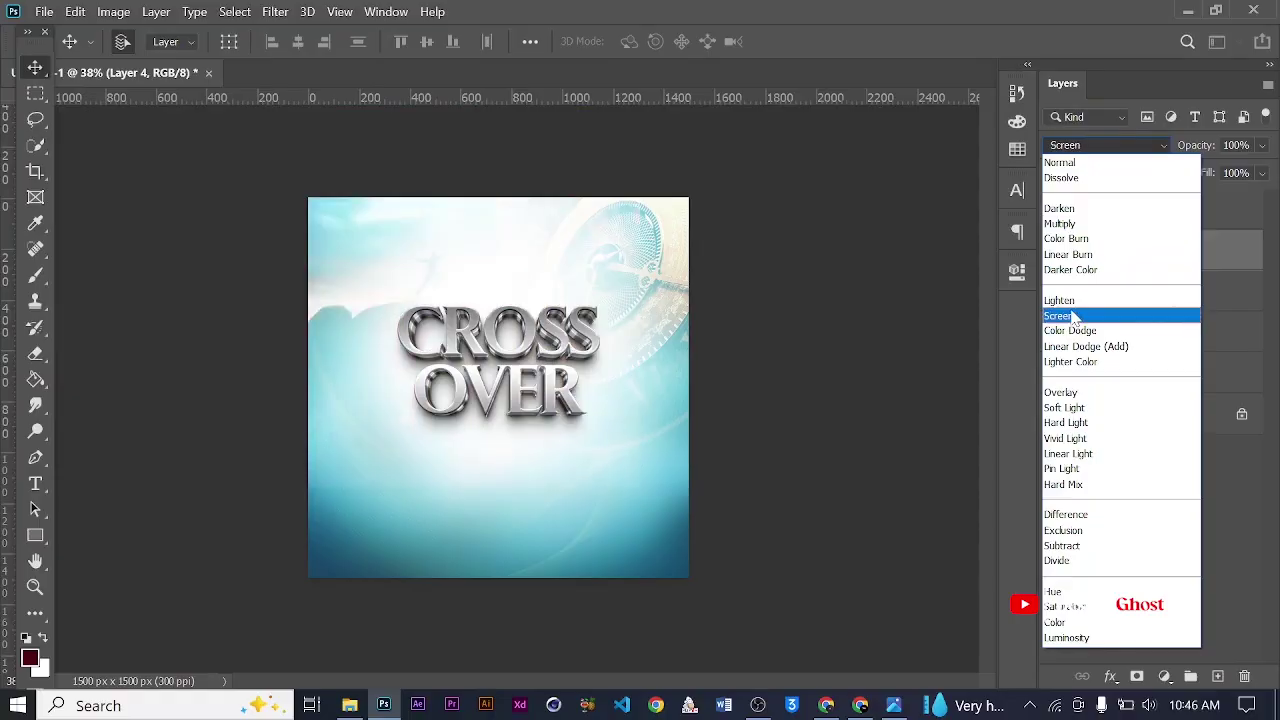
left_click(1060, 316)
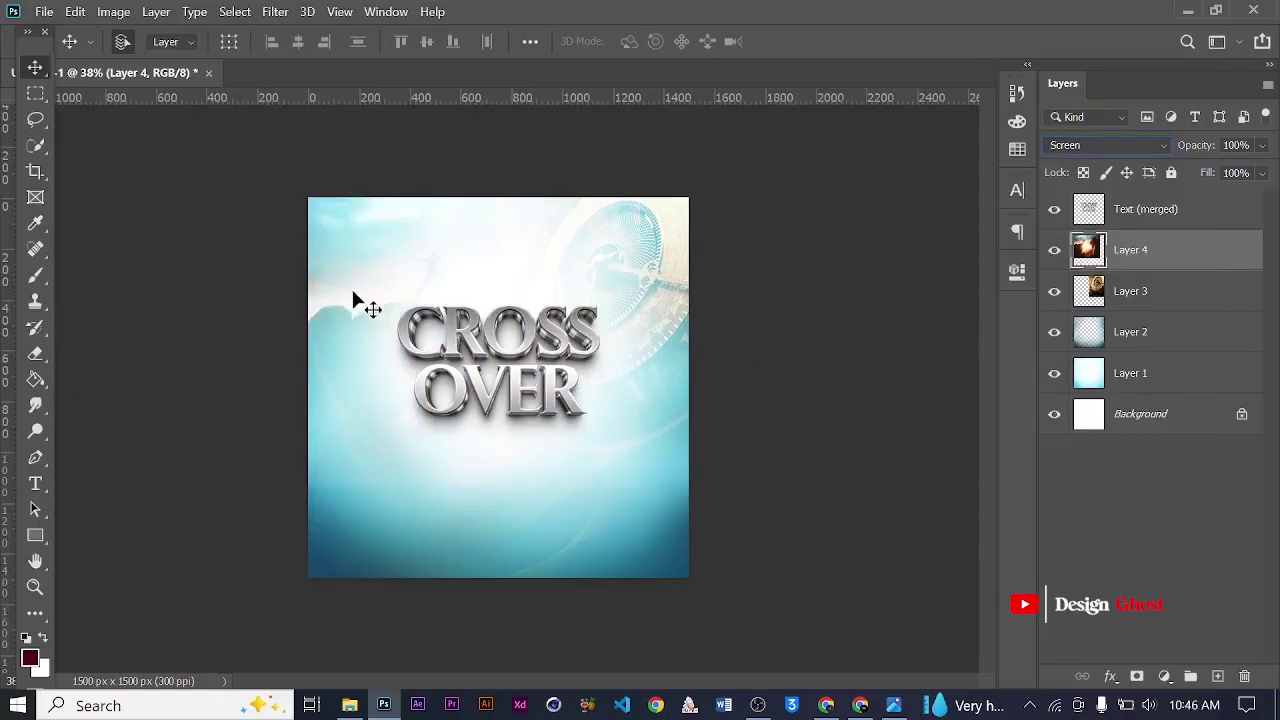
- Duplicate Layer 4 to create Layer 4 copy
scroll(400, 259, "up", 5)
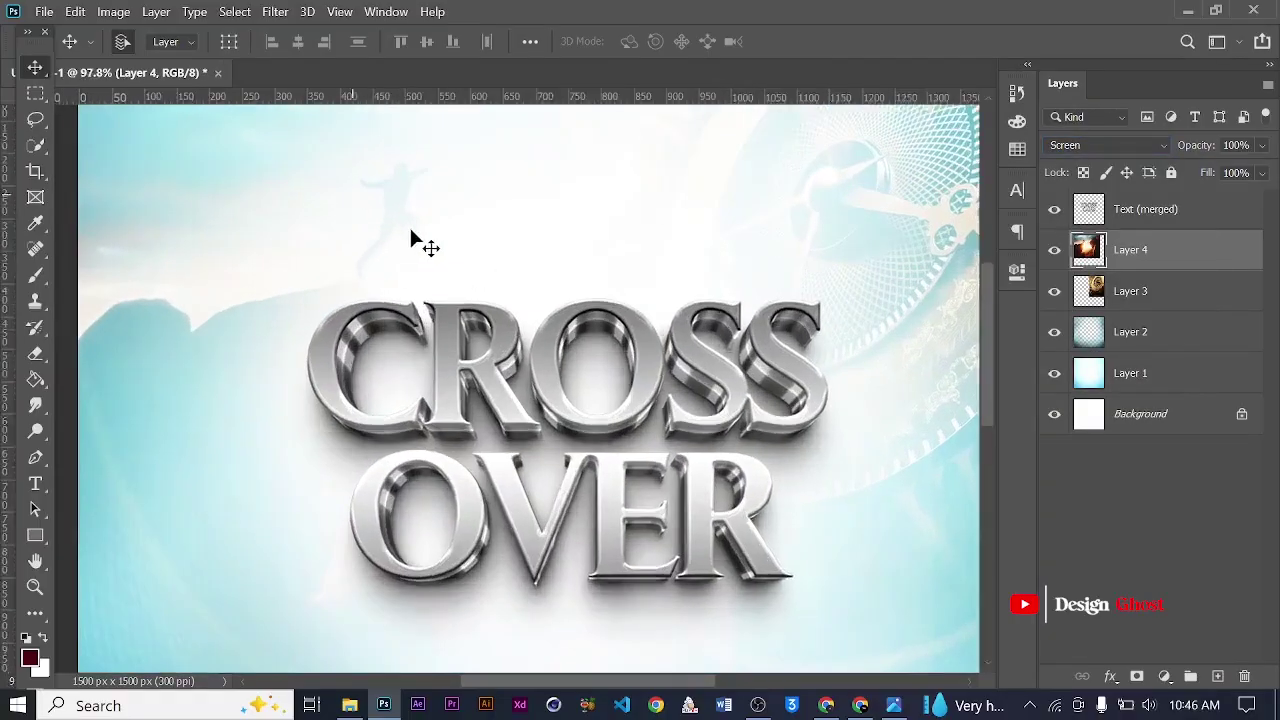
scroll(382, 273, "down", 2)
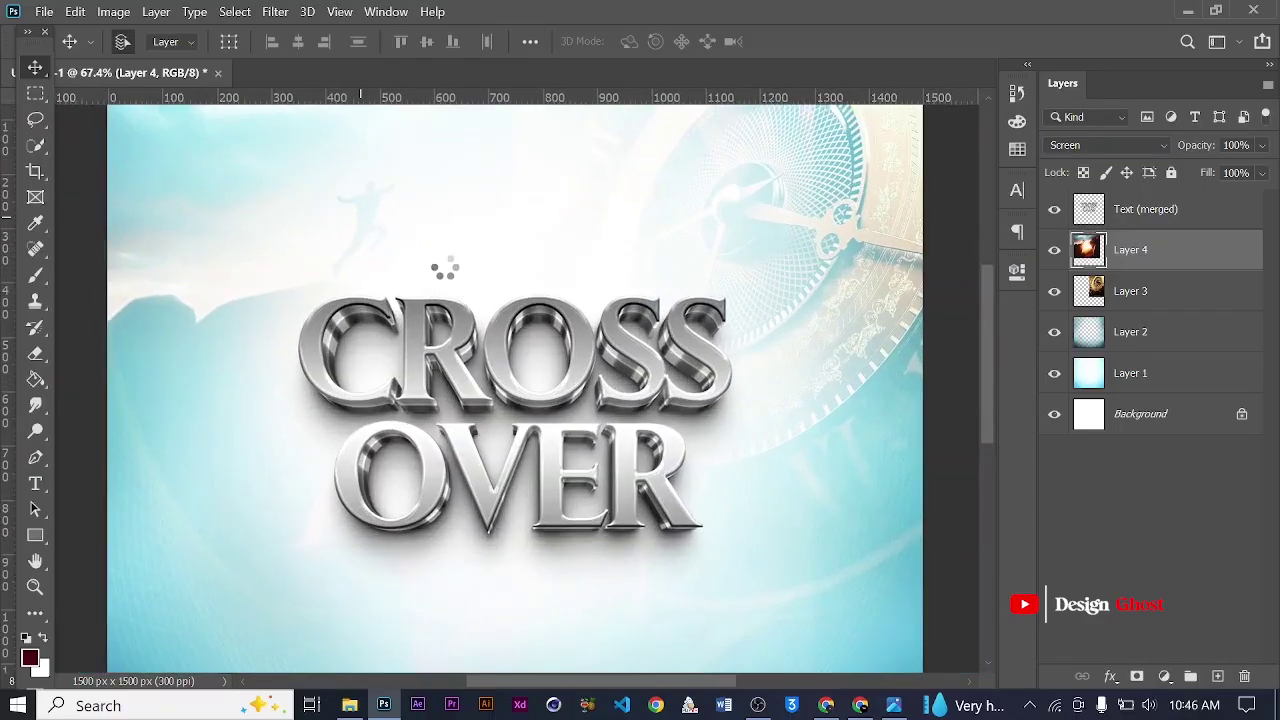
scroll(405, 265, "down", 2)
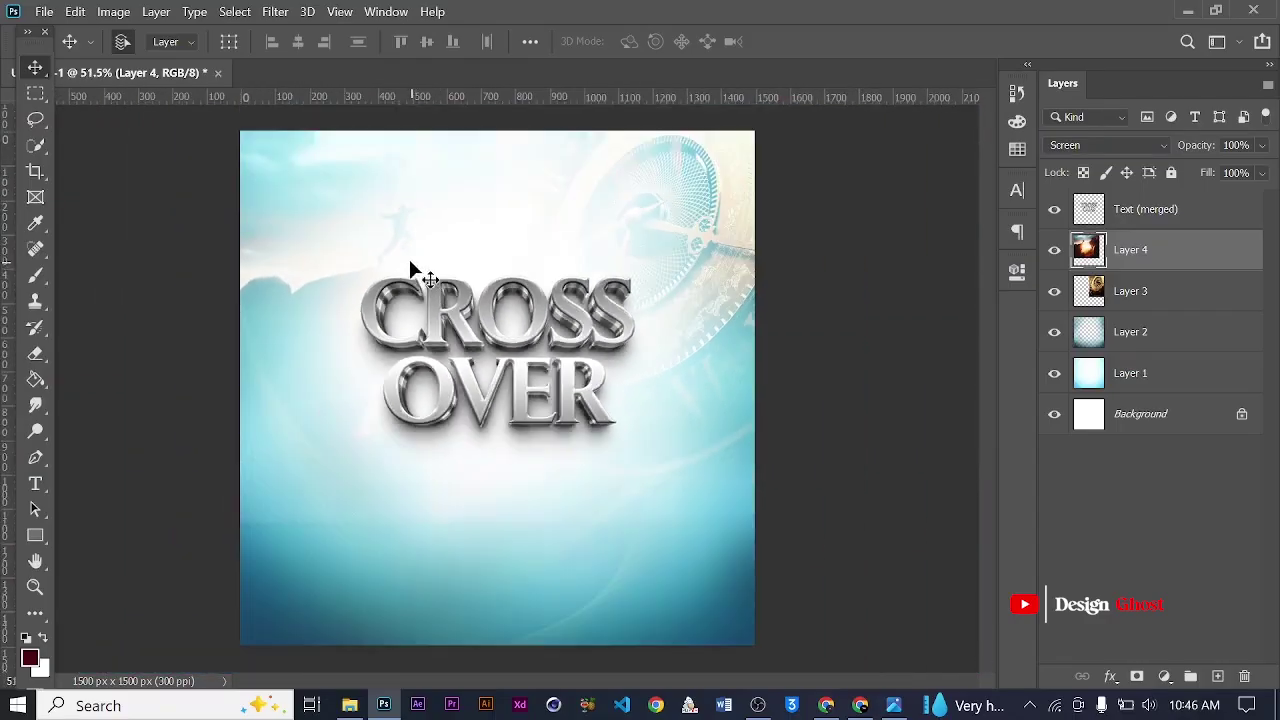
scroll(396, 245, "up", 3)
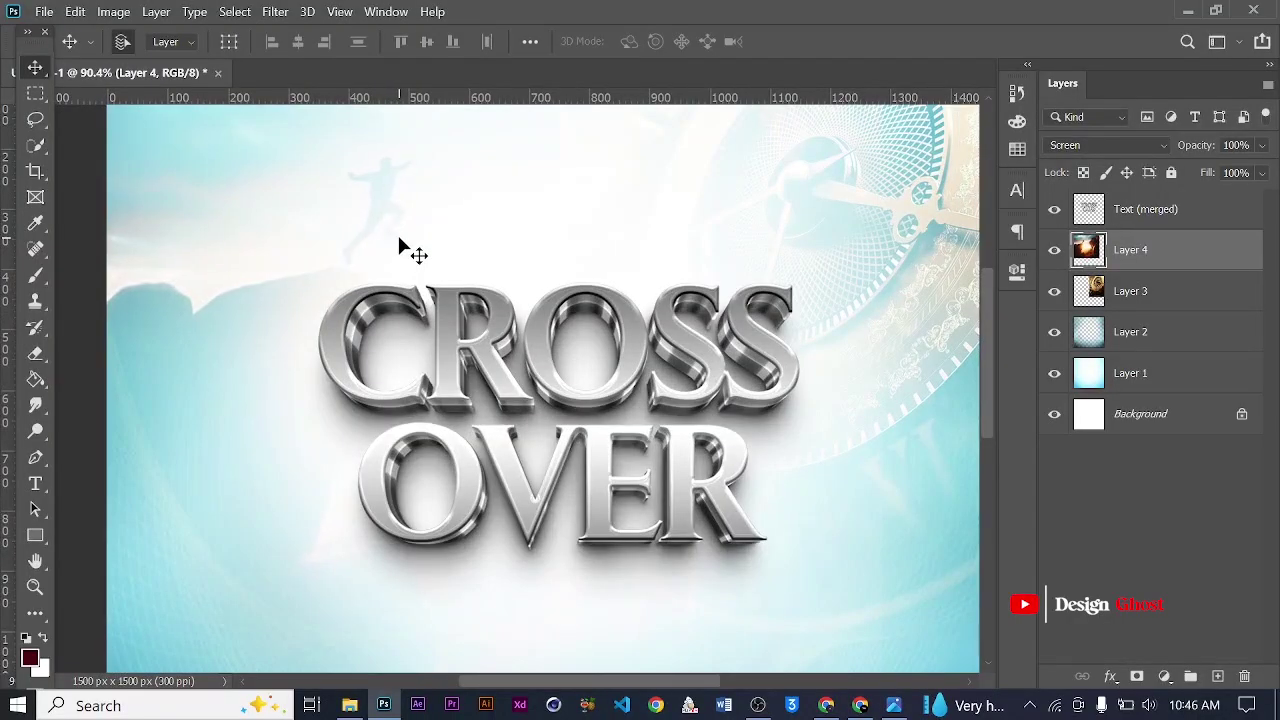
key("ctrl+j")
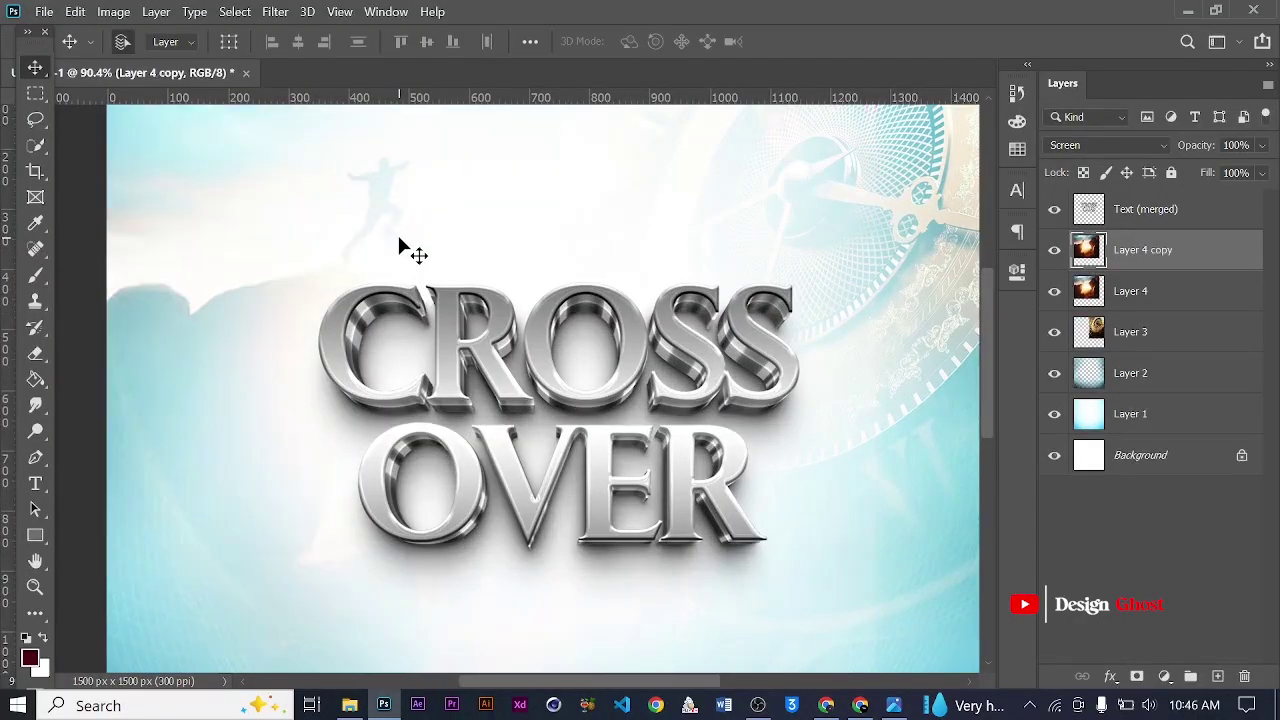
scroll(645, 280, "down", 3)
scroll(571, 443, "up", 1)
scroll(209, 523, "down", 2)
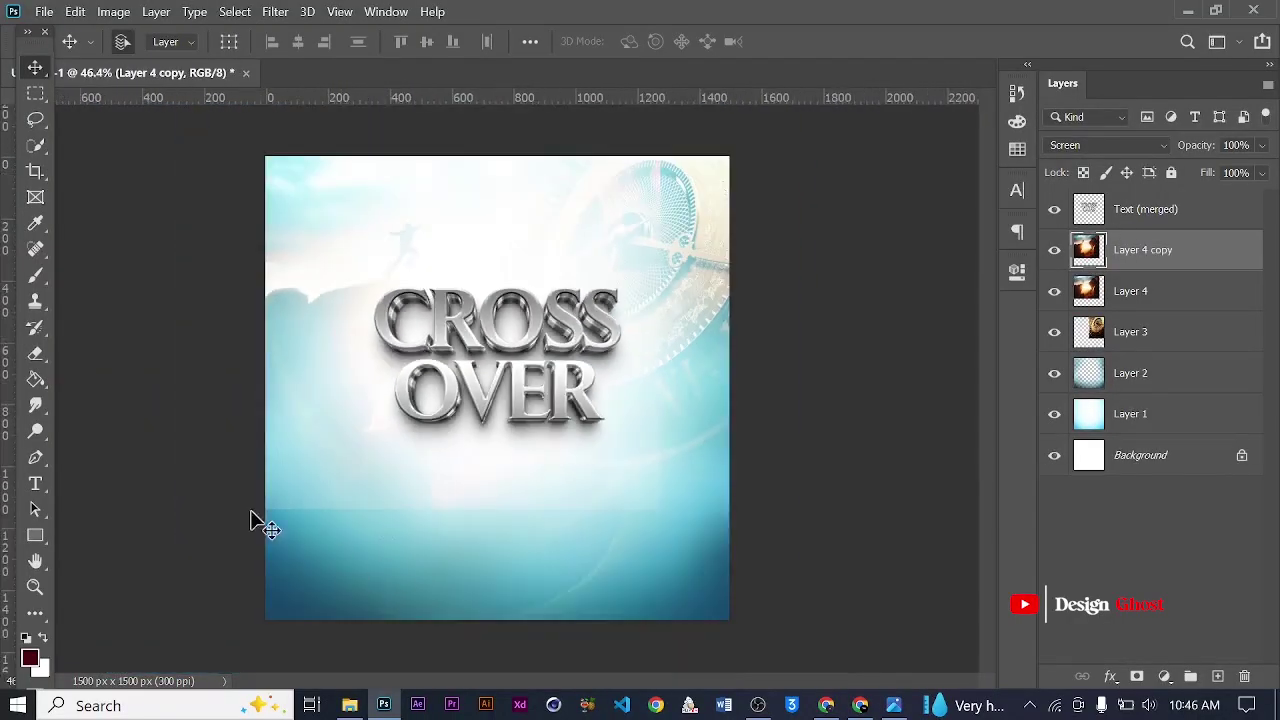
scroll(213, 545, "up", 2)
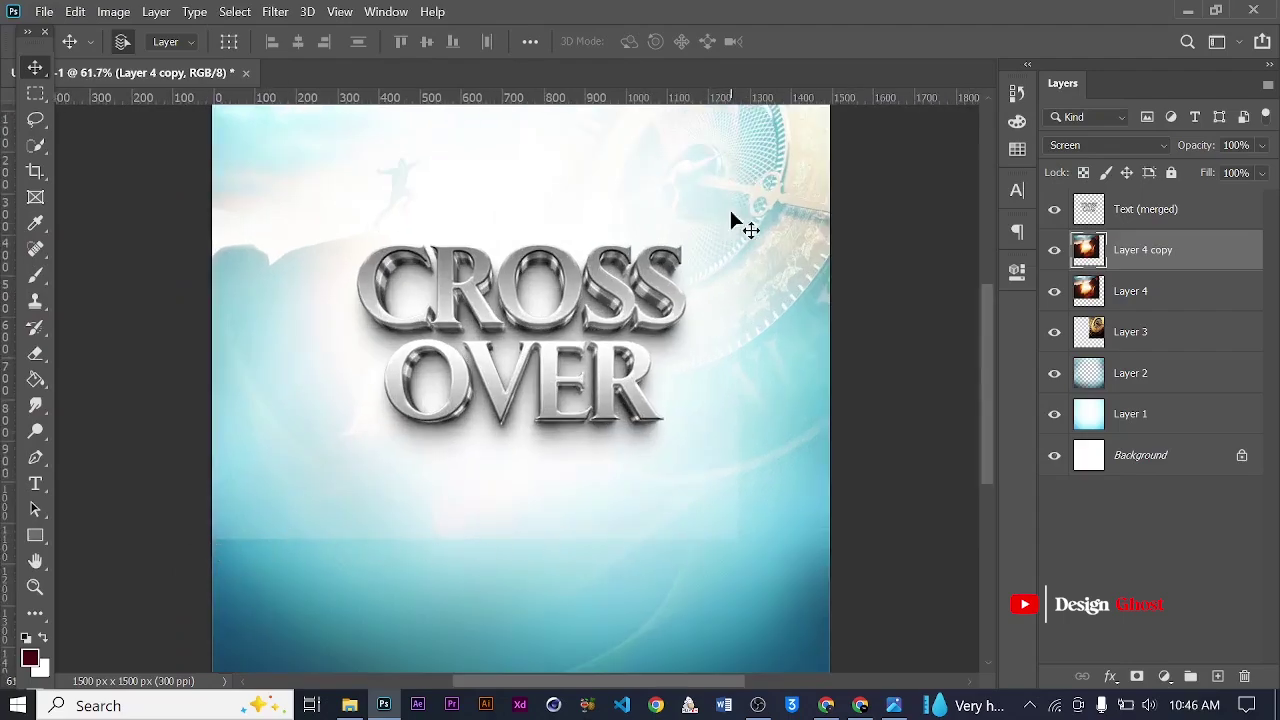
scroll(740, 260, "down", 1)
- Erase part of the glow on Layer 4 using a smaller Eraser brush
key("e")
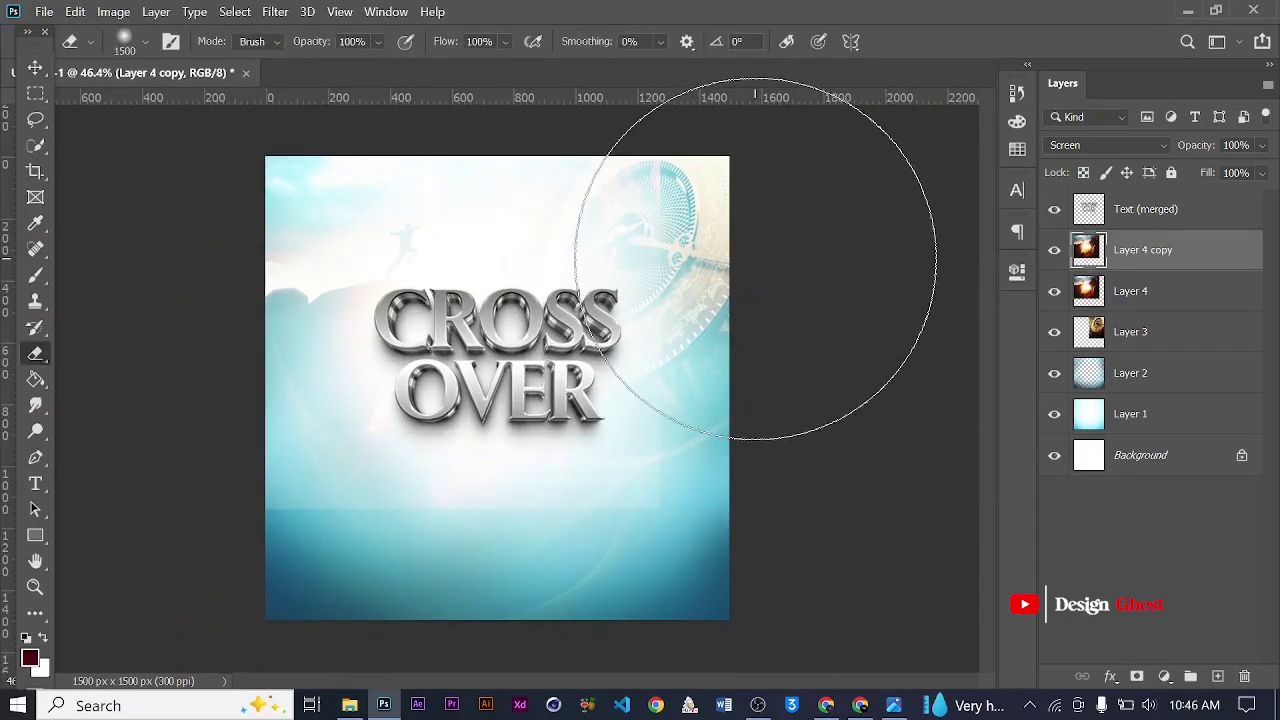
key("bracketleft")
key("bracketleft")
key("bracketleft")
key("bracketleft")
key("bracketleft")
key("bracketleft")
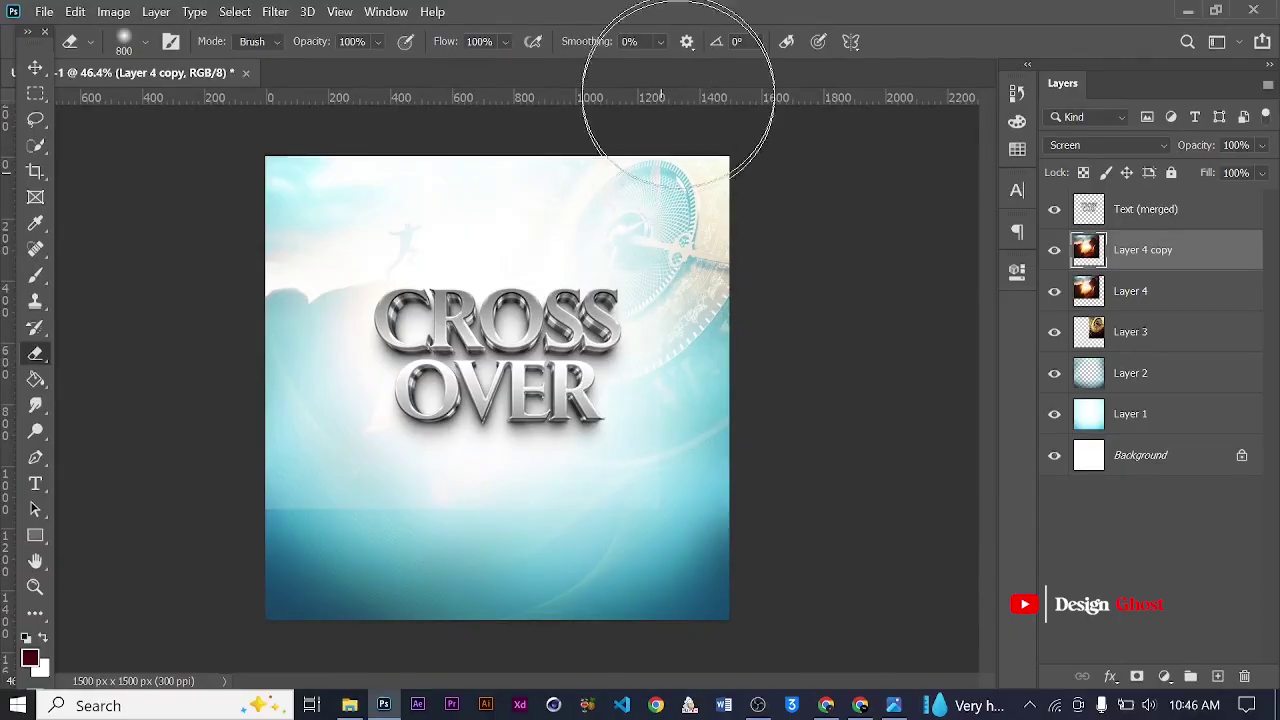
left_click(1148, 295)
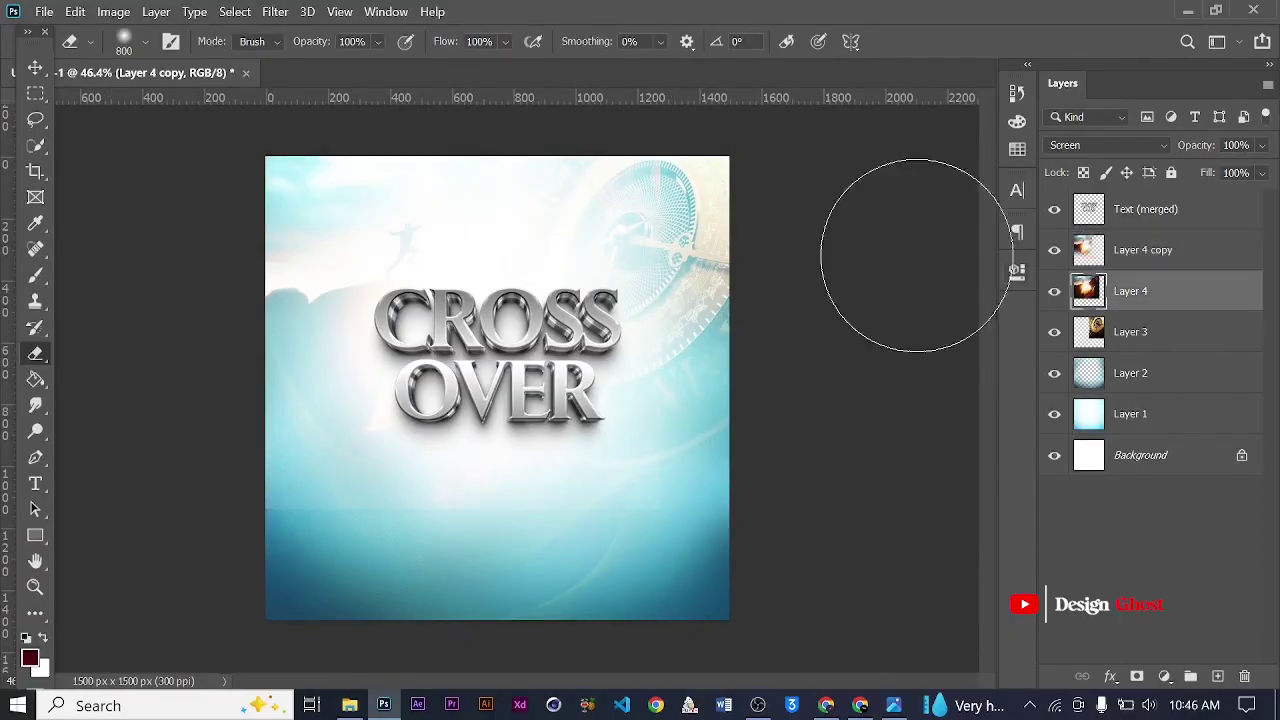
left_click_drag(591, 177, 690, 310)
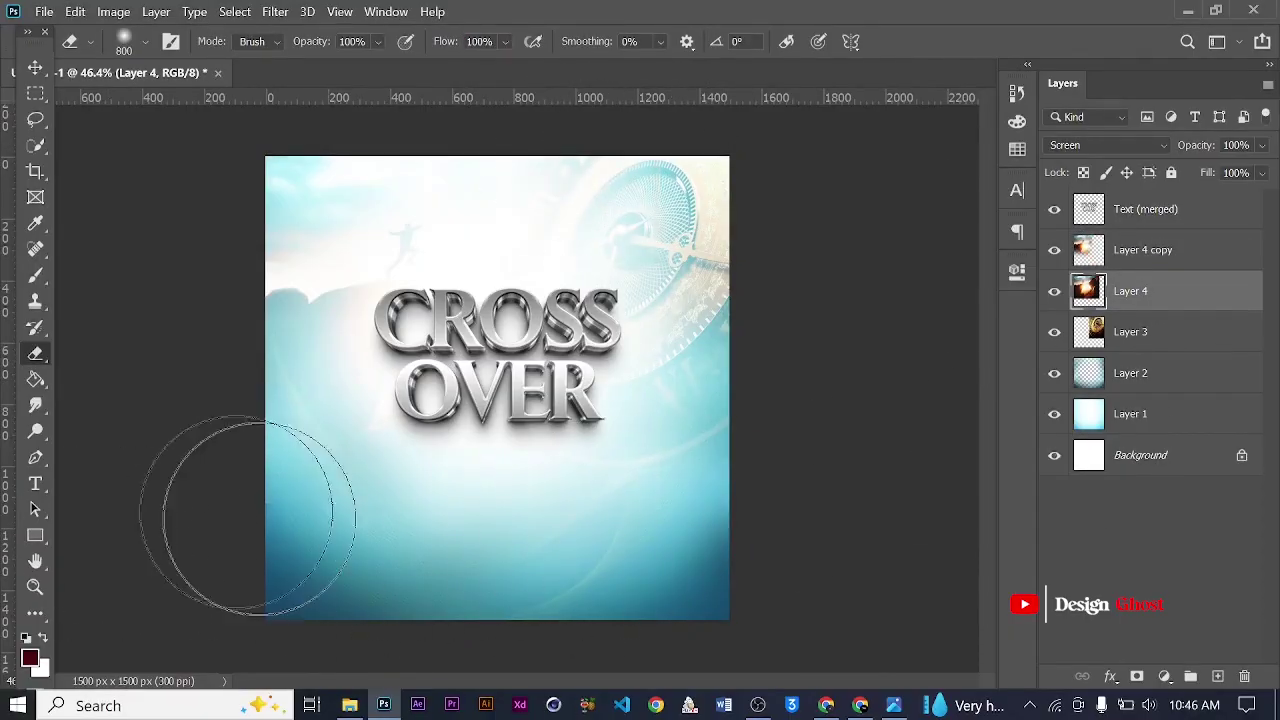
scroll(471, 500, "up", 2)
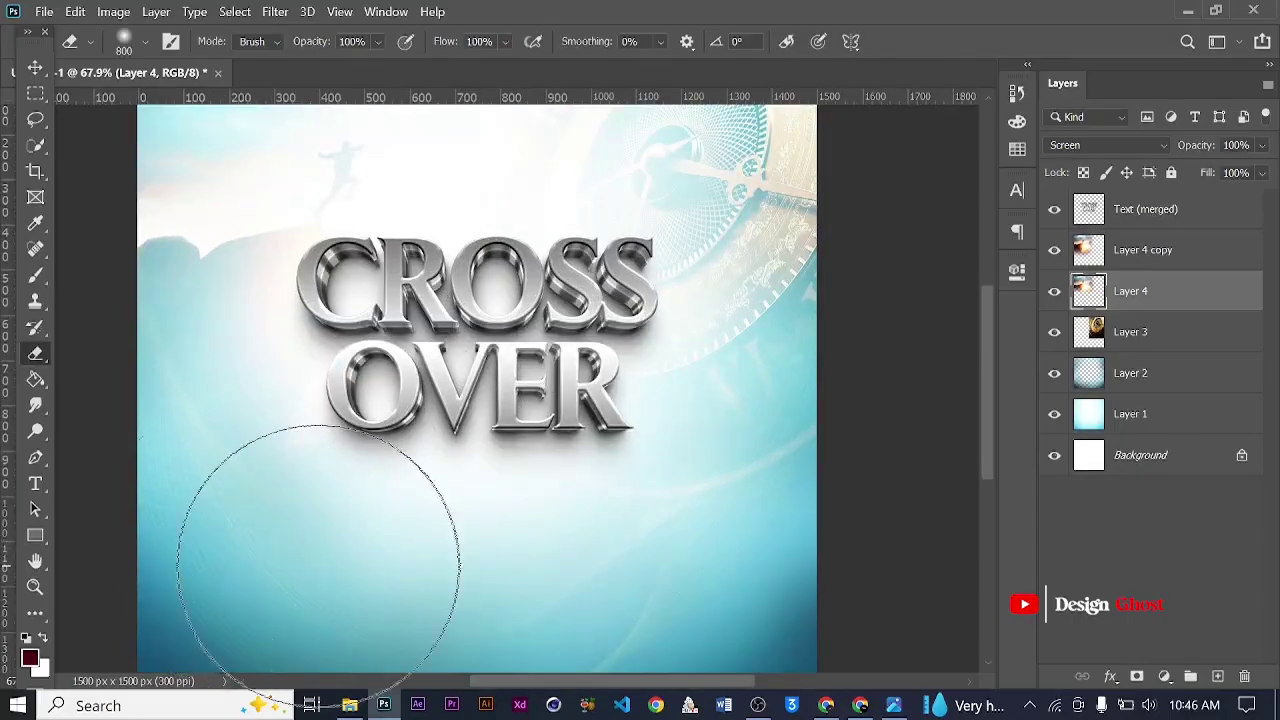
- Unlock the Background layer and group Layer 4 copy down to Layer 0 as 'Background'
left_click(35, 68)
scroll(557, 300, "down", 3)
scroll(455, 345, "up", 2)
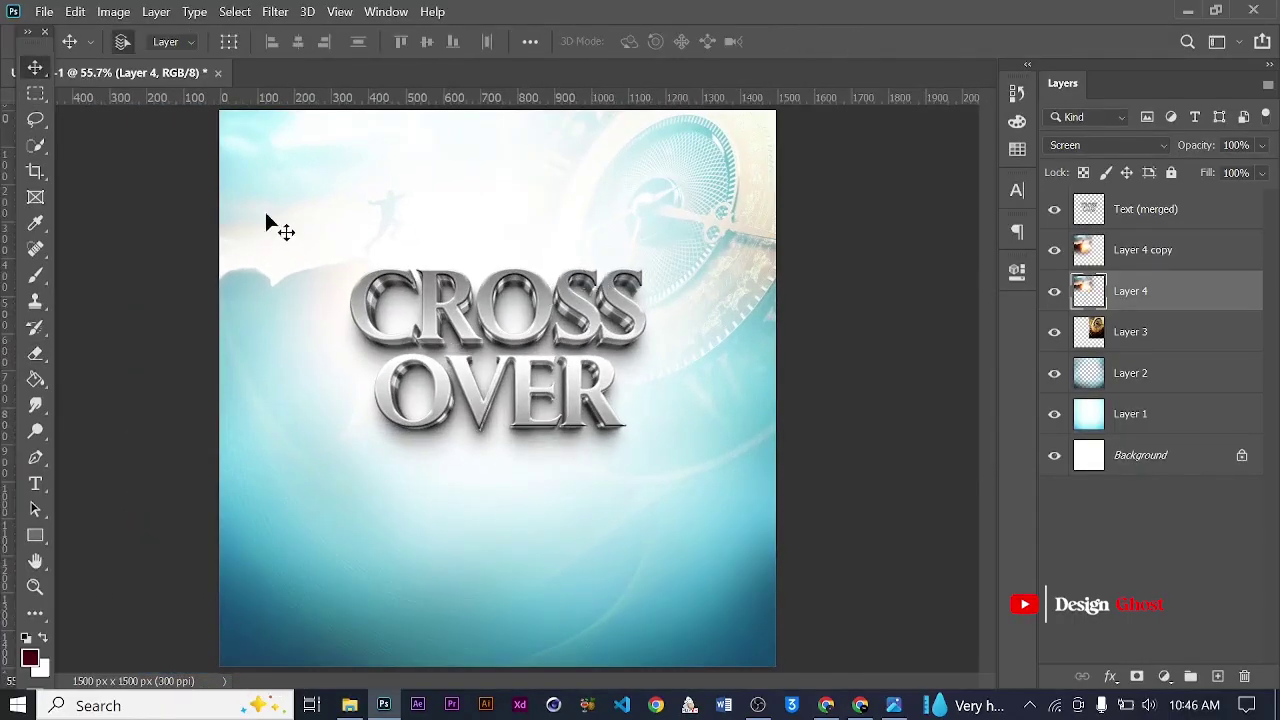
scroll(465, 416, "down", 2)
scroll(623, 362, "up", 1)
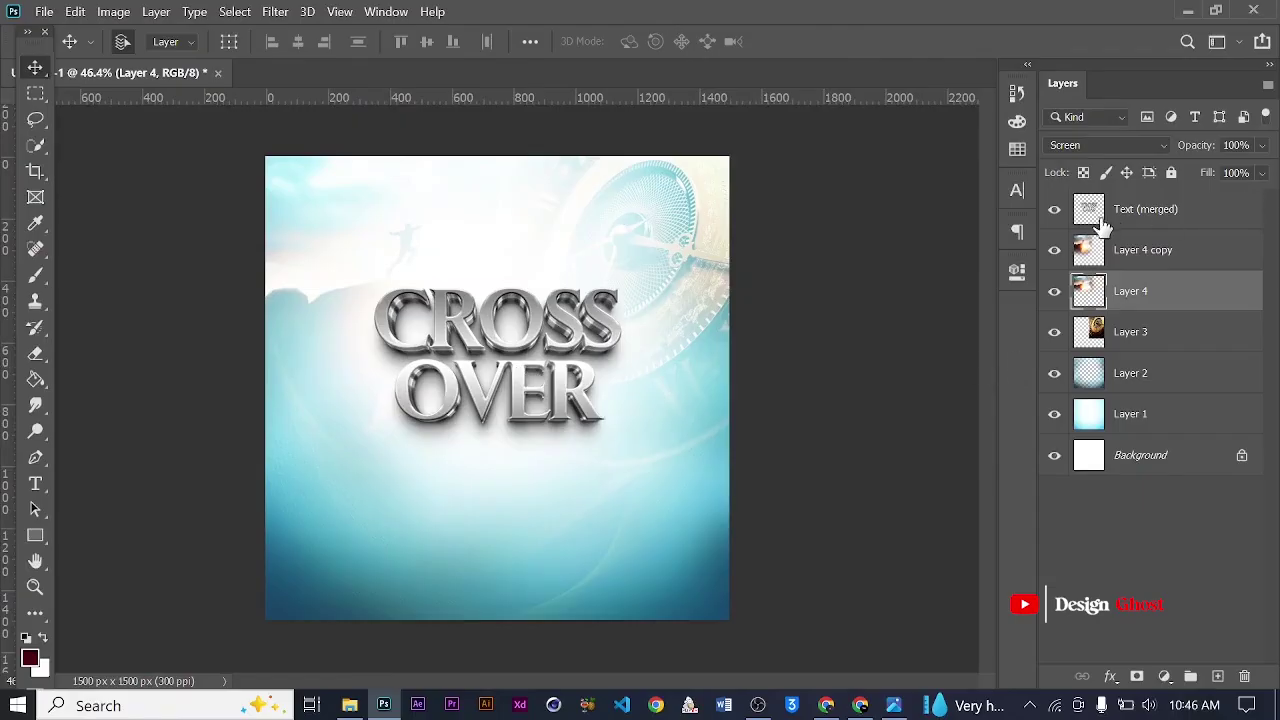
left_click(1151, 260)
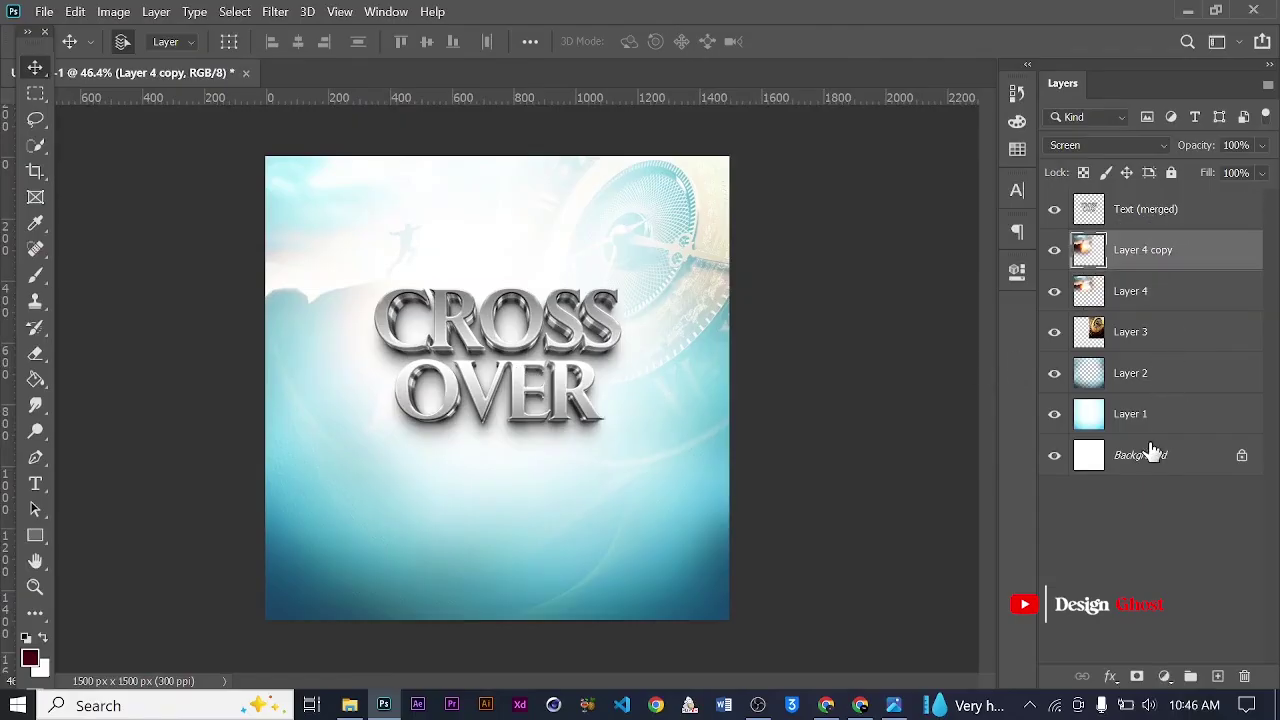
left_click(1240, 458)
left_click(1163, 262, "shift")
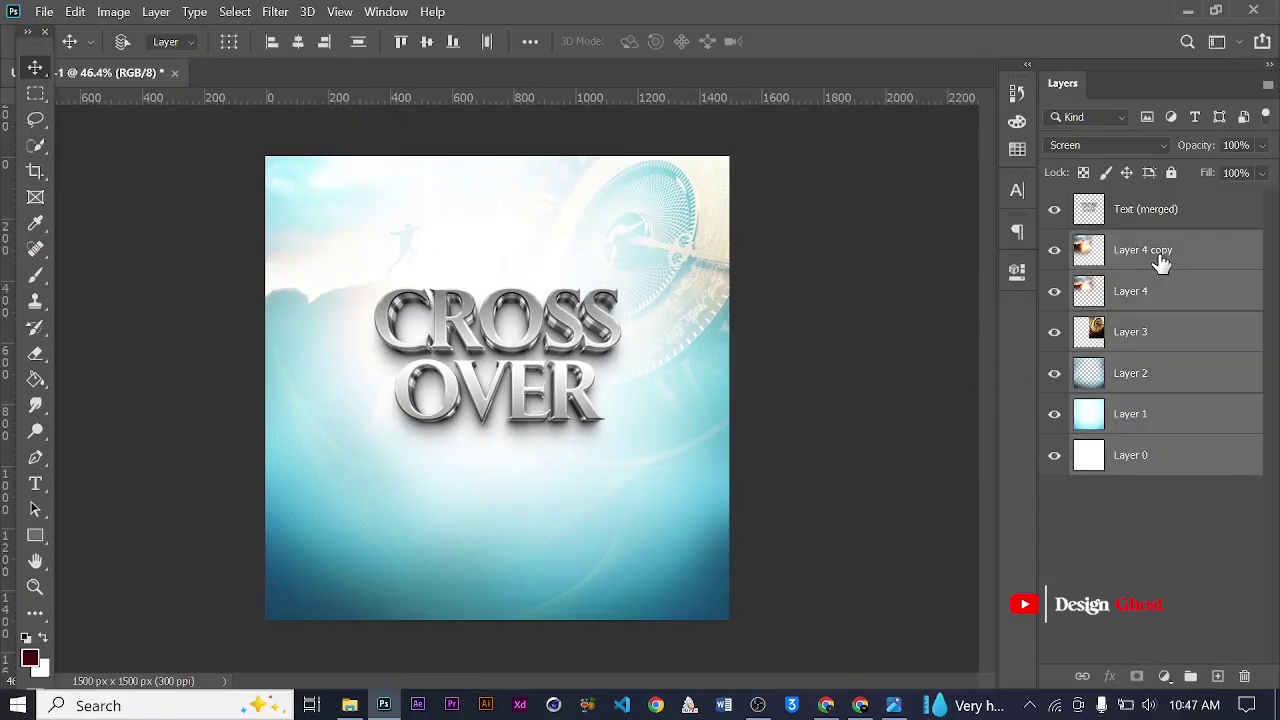
key("ctrl+g")
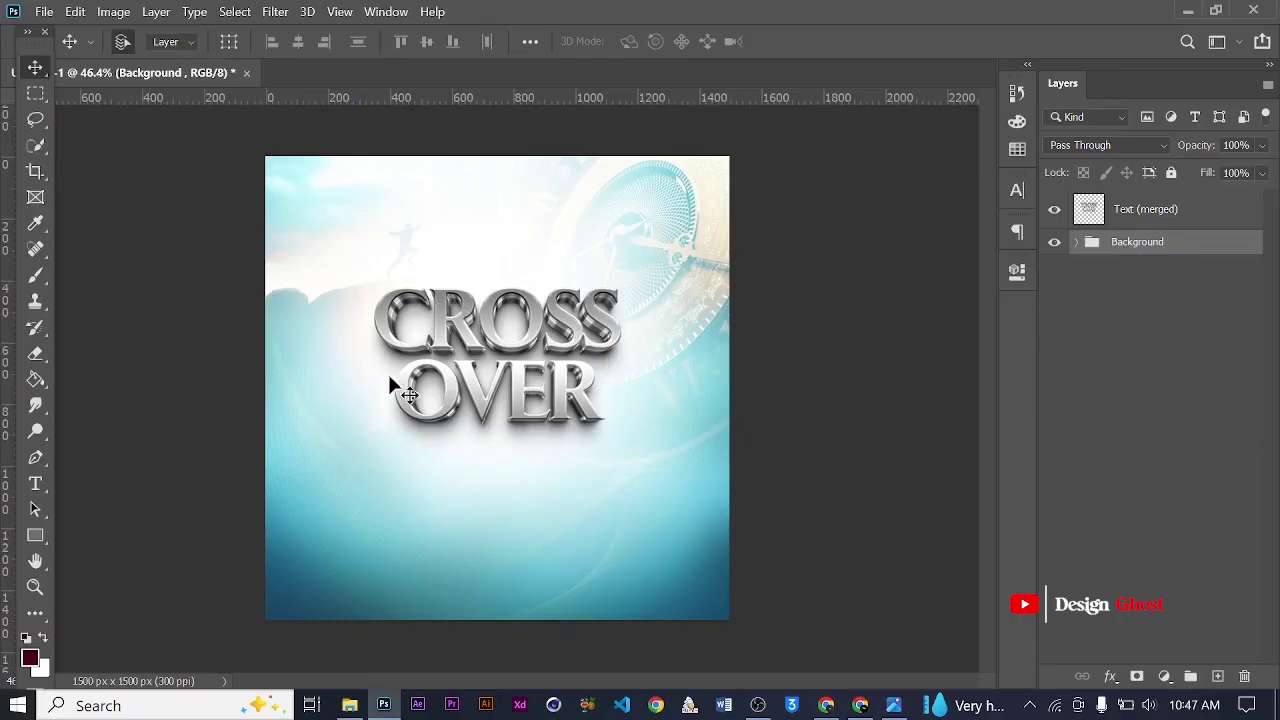
scroll(400, 378, "up", 3)
scroll(486, 400, "up", 3)
scroll(486, 401, "down", 3)
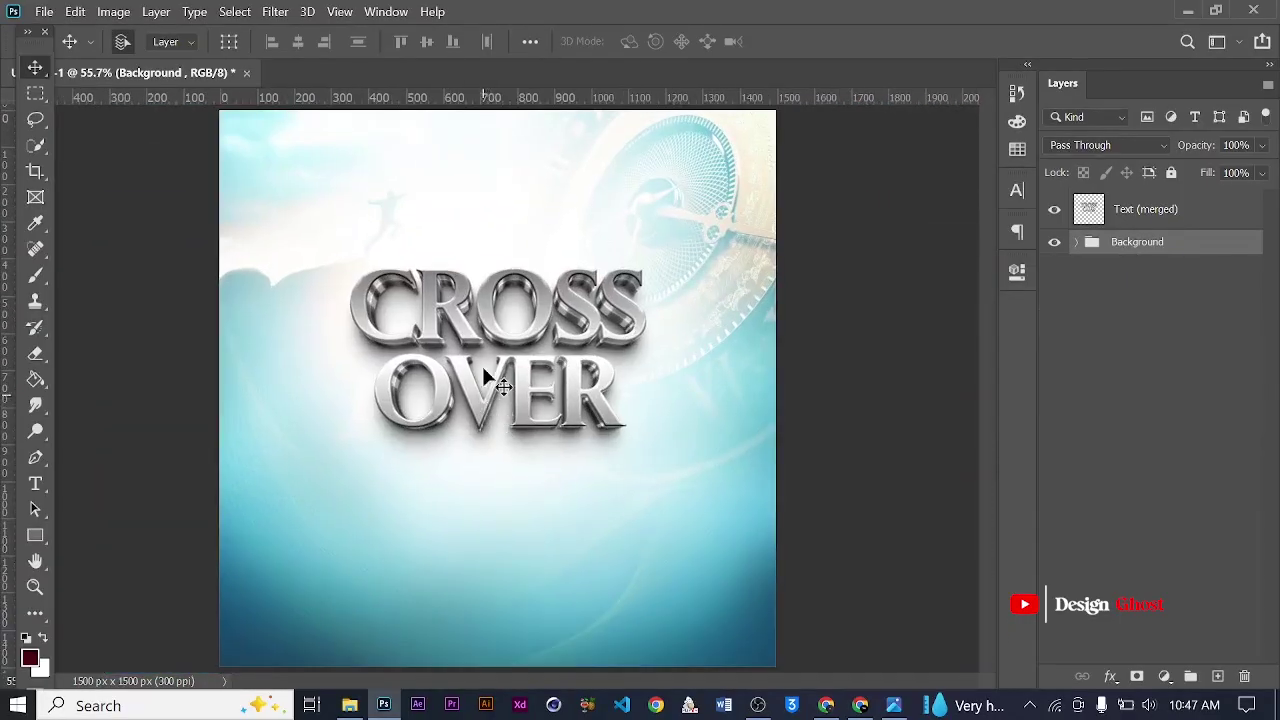
- Add a SERVICE text layer above Text (merged), under the title
left_click(35, 483)
scroll(500, 457, "up", 1)
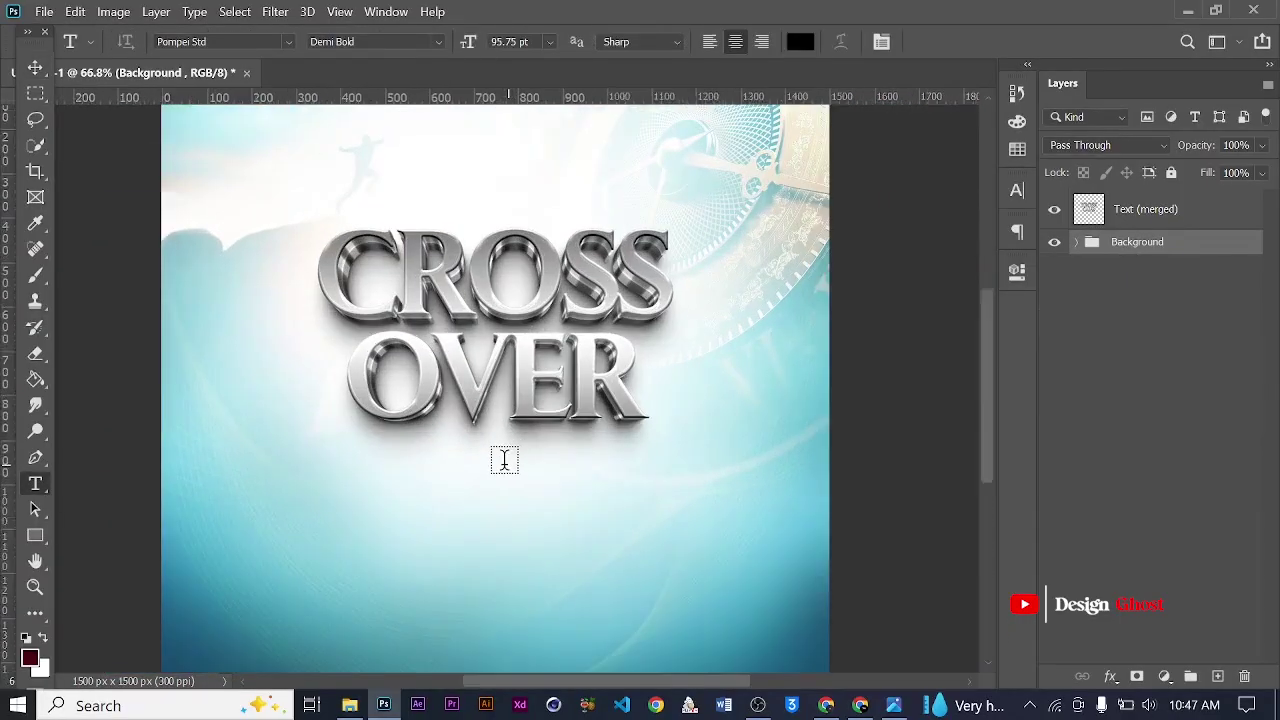
left_click(1123, 222)
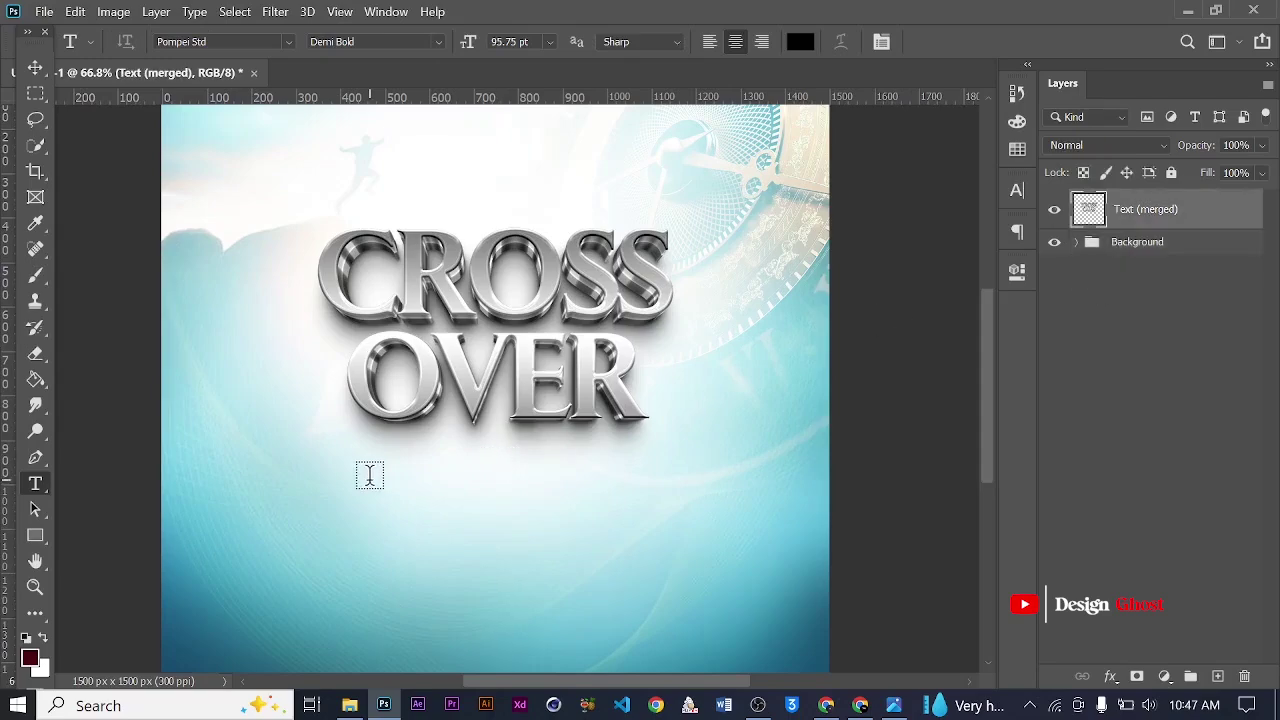
left_click(369, 475)
type("SE")
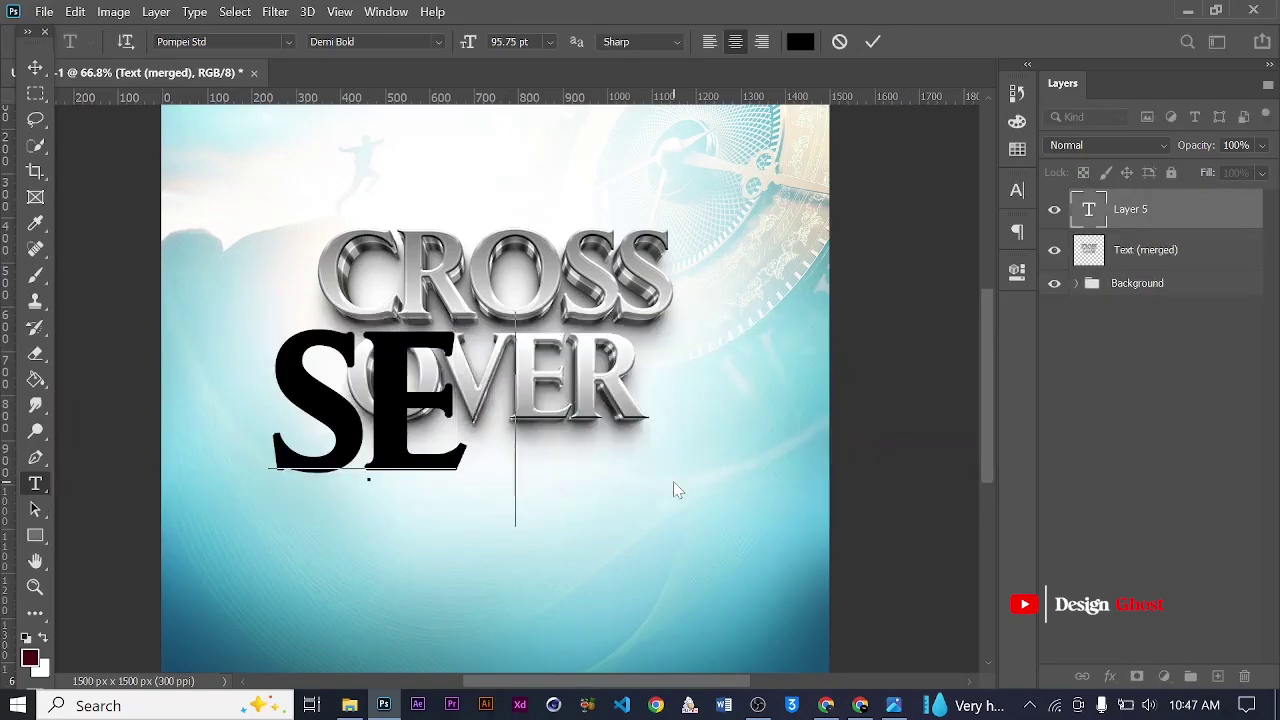
type("RVICE")
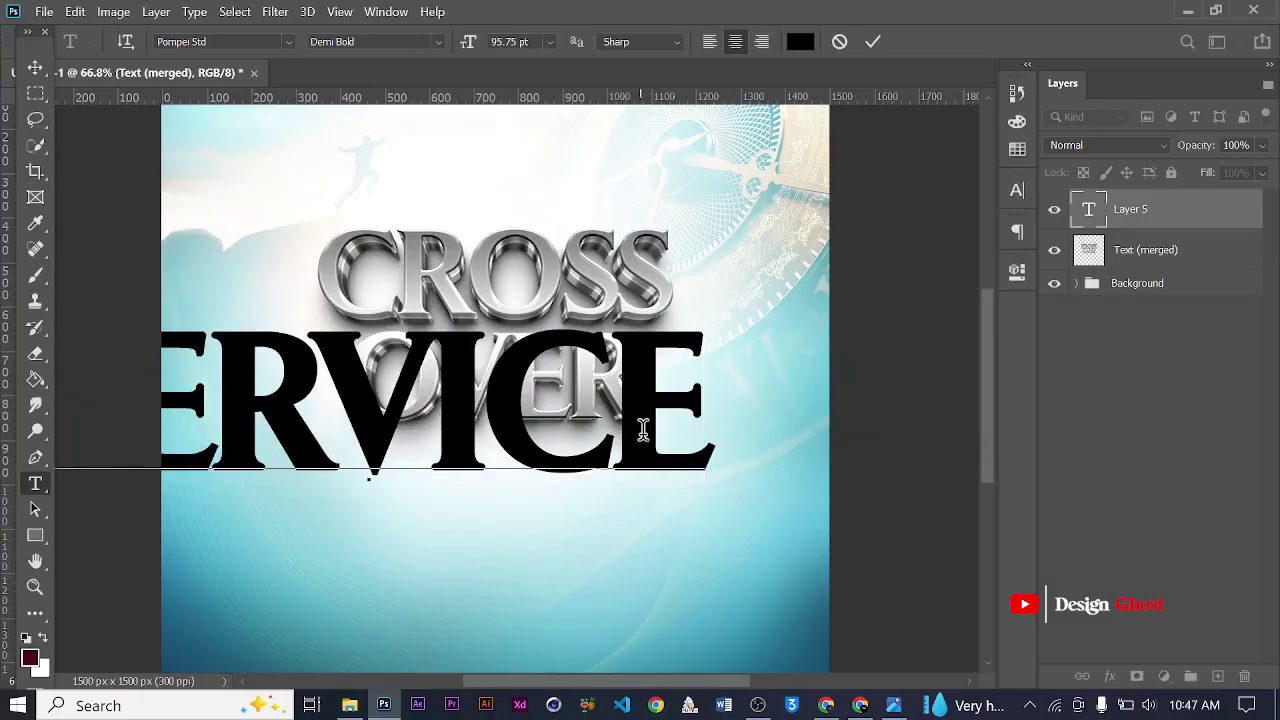
left_click(873, 42)
- Scale SERVICE down to about 40.55% and place it beneath CROSS OVER
key("v")
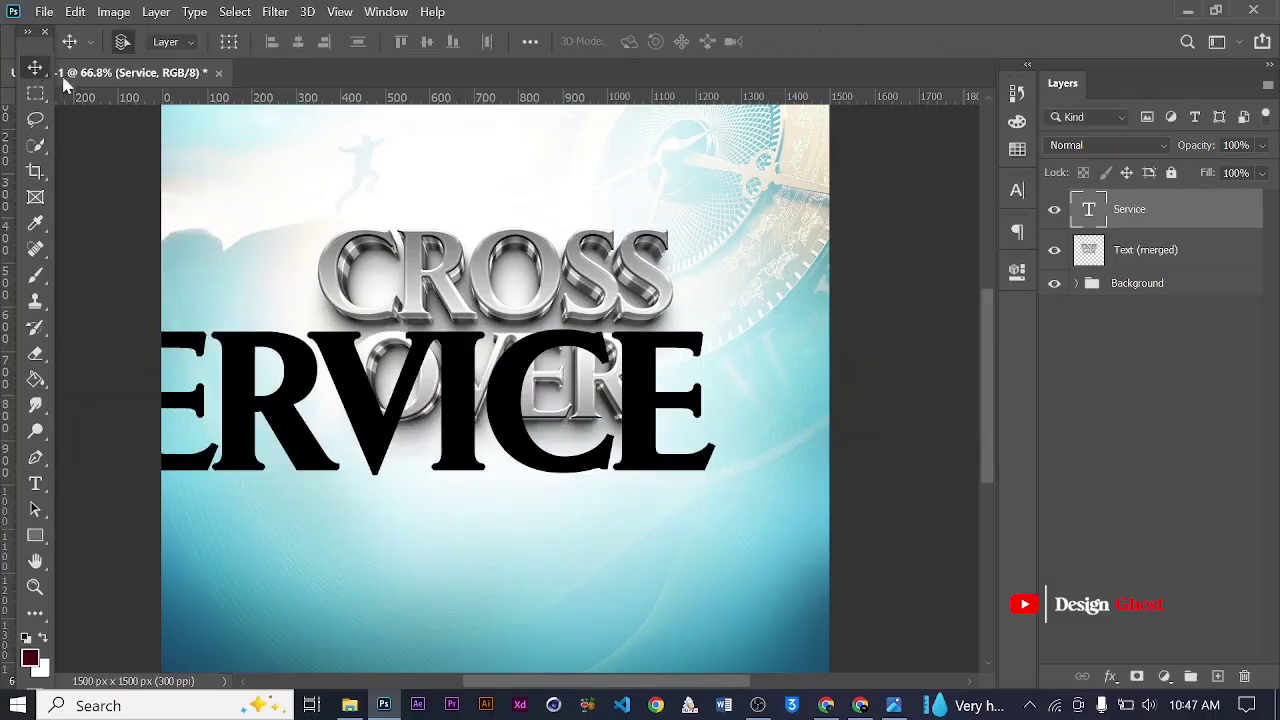
scroll(454, 289, "down", 3)
key("ctrl+t")
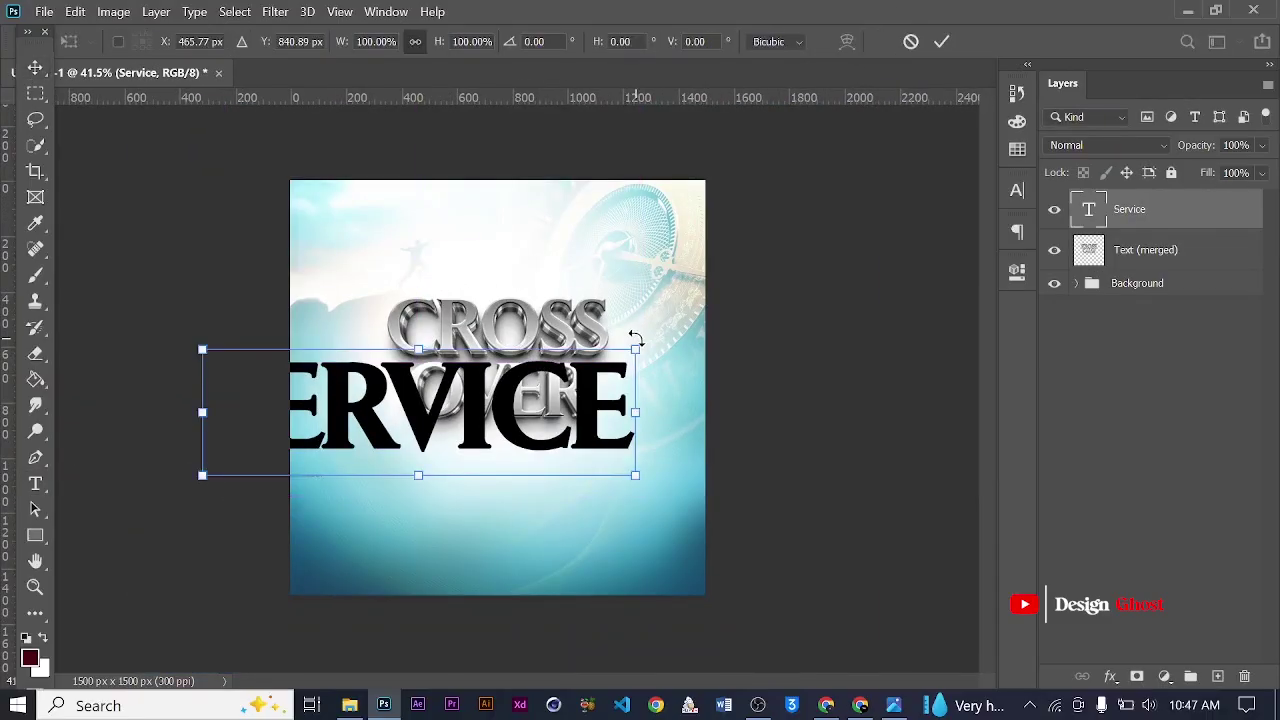
left_click_drag(635, 347, 580, 423)
- Set the SERVICE text to Autograf with Faux Bold and All Caps turned off
key("Return")
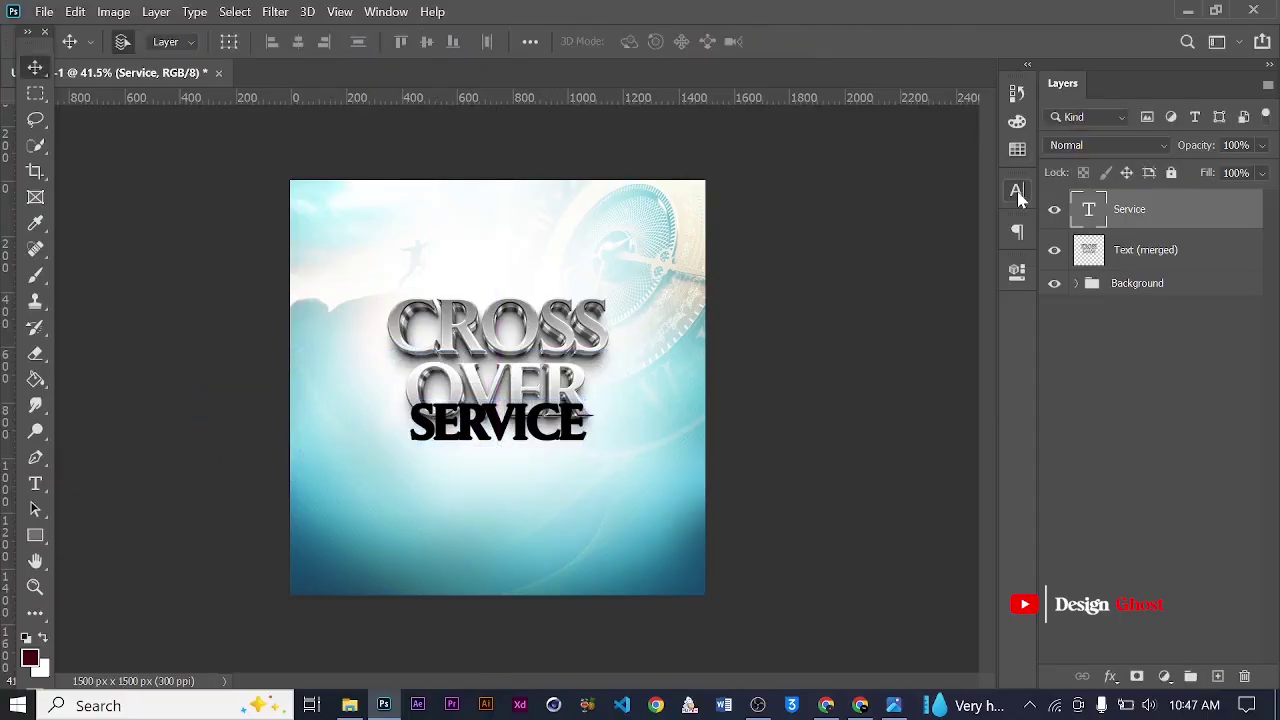
left_click(1017, 192)
left_click(805, 329)
type("aut")
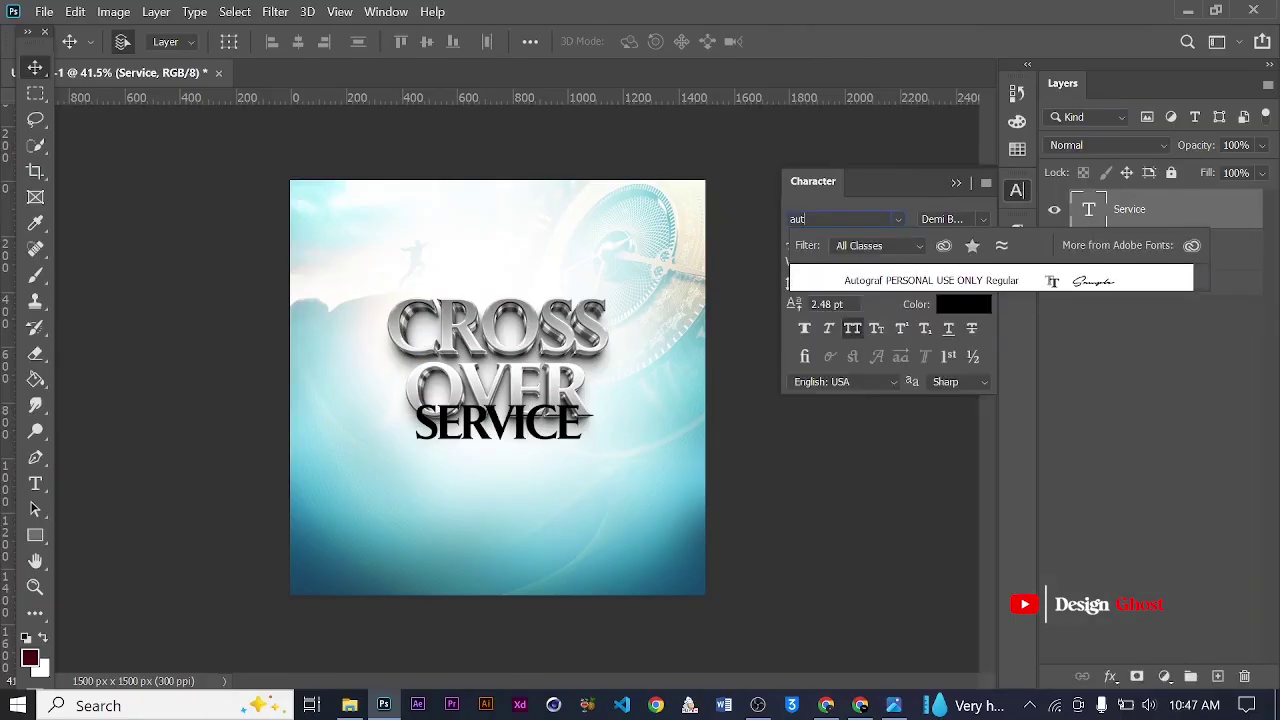
left_click(896, 270)
left_click(855, 331)
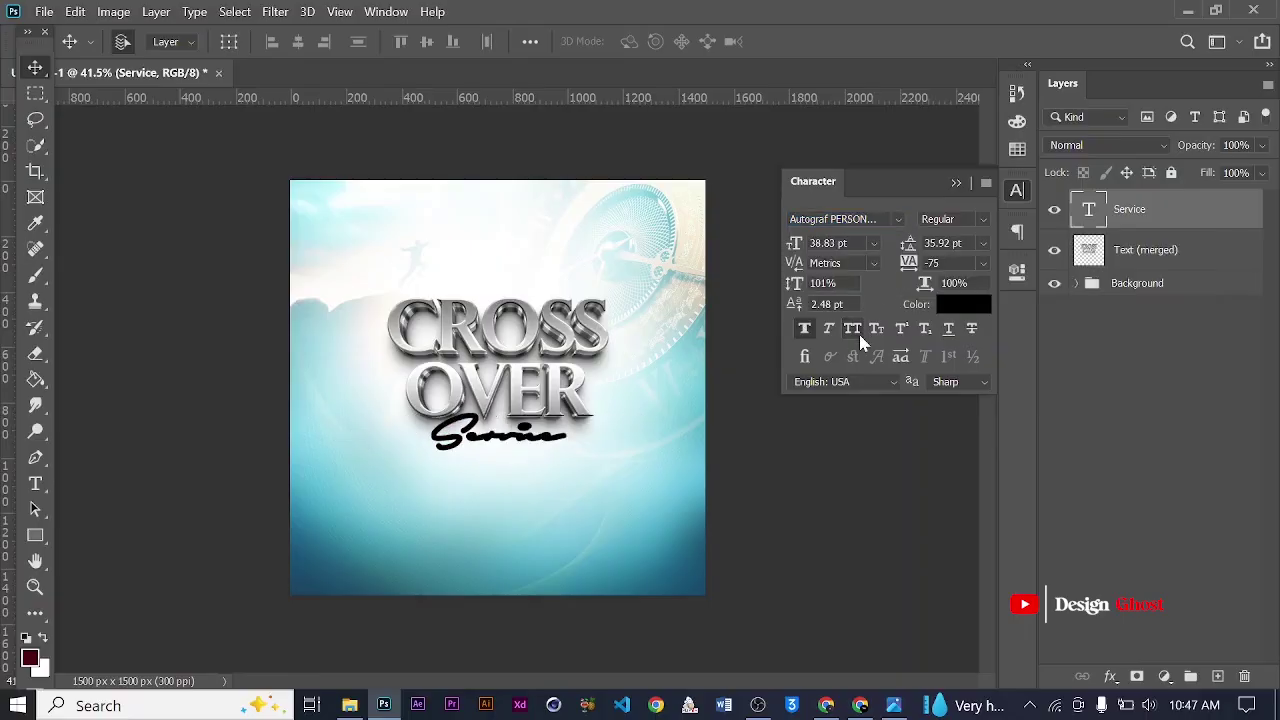
scroll(625, 368, "up", 2)
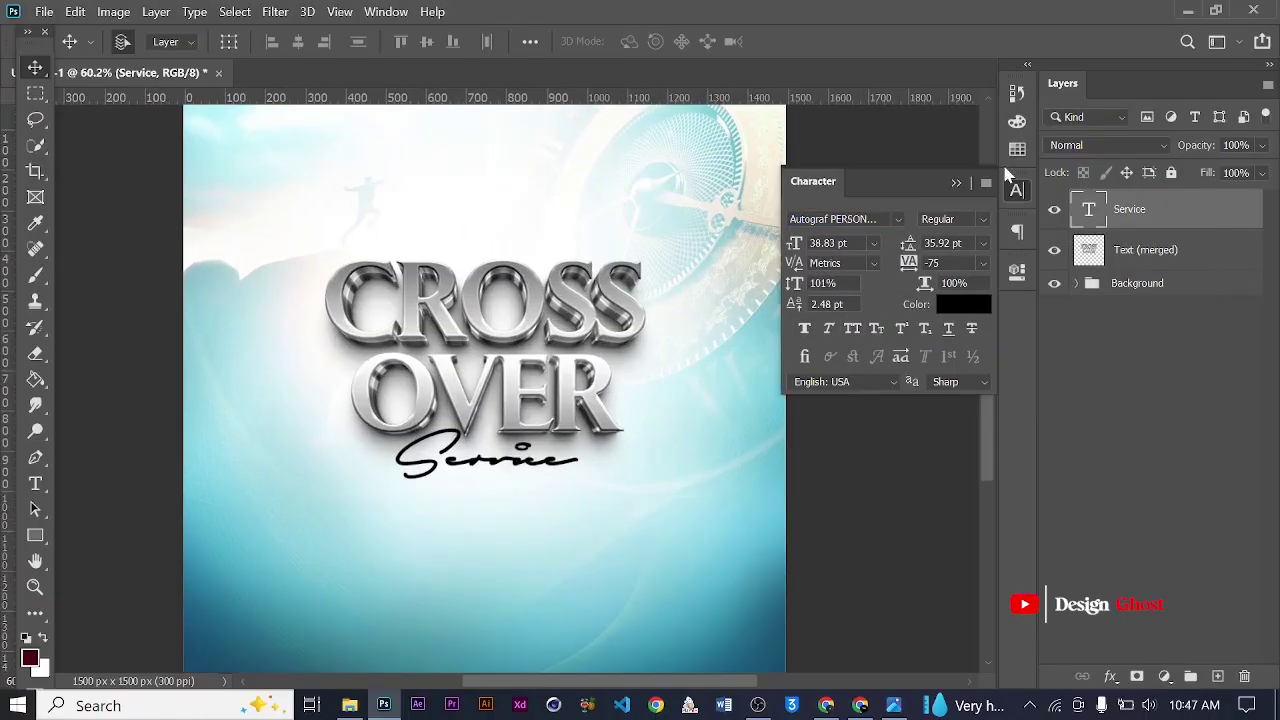
left_click(958, 186)
scroll(542, 381, "up", 2)
- Enlarge the Service text to about 117% and widen it under OVER
key("ctrl+t")
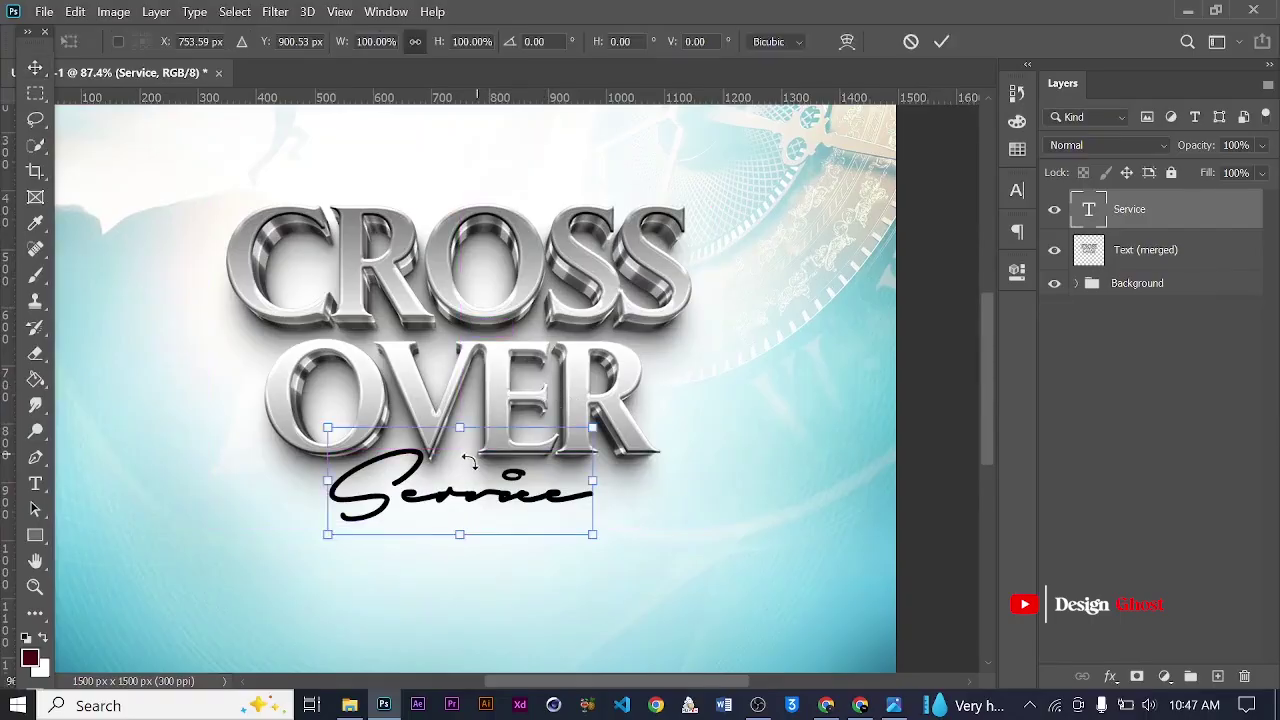
scroll(535, 360, "up", 2)
left_click_drag(259, 441, 199, 417)
left_click_drag(612, 585, 650, 598)
key("Return")
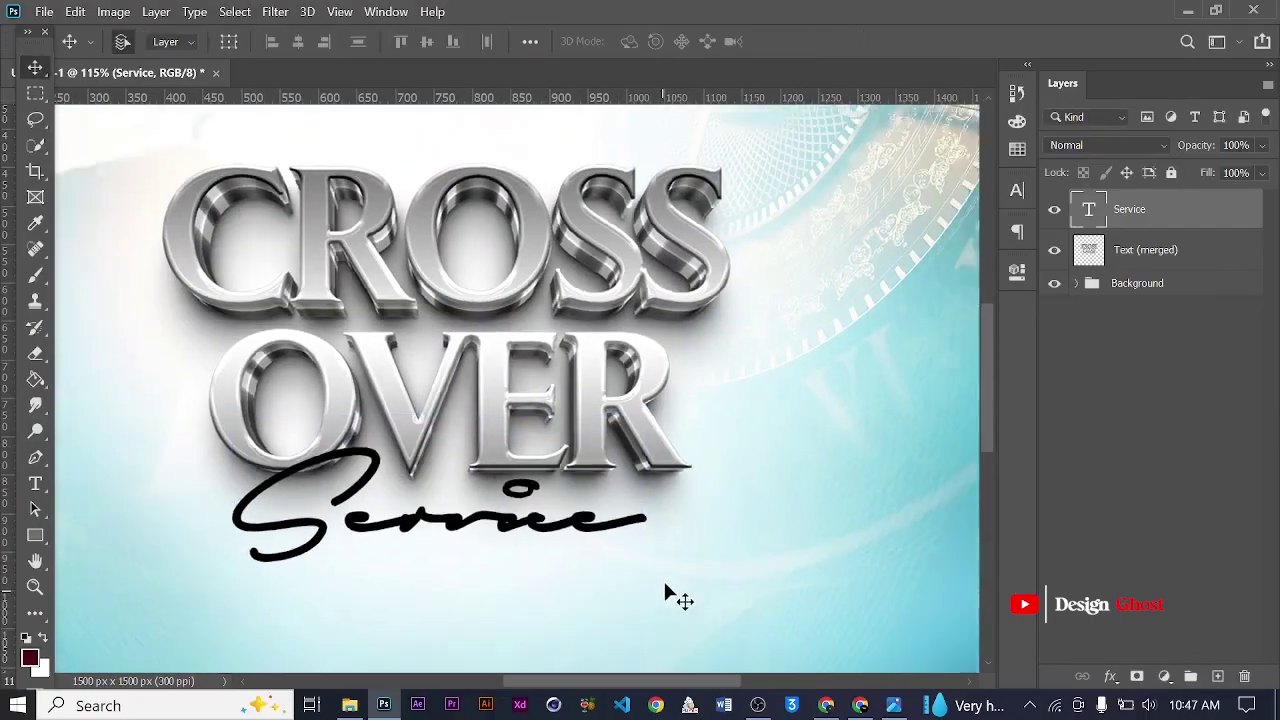
key("ctrl+0")
scroll(611, 470, "up", 2)
scroll(611, 470, "down", 1)
scroll(609, 470, "up", 1)
scroll(545, 529, "down", 3)
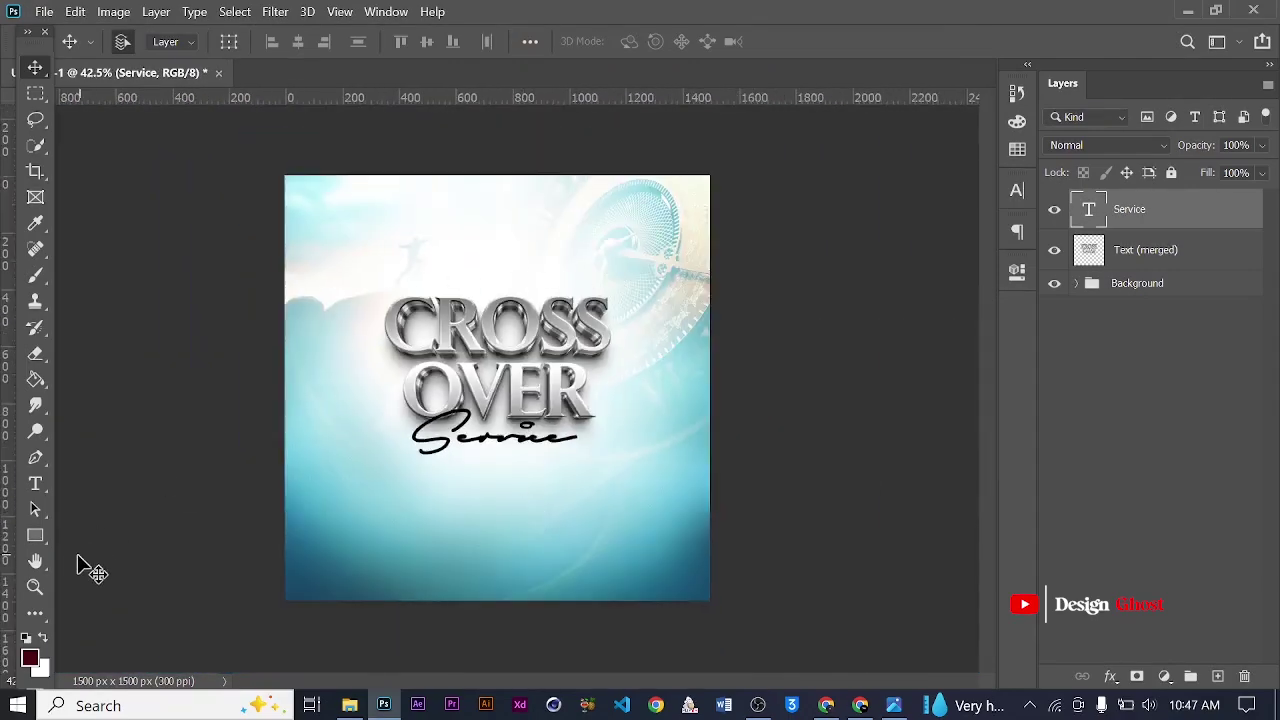
- Draw a placeholder text box above the title, then delete that text layer
left_click(35, 484)
scroll(534, 180, "up", 3)
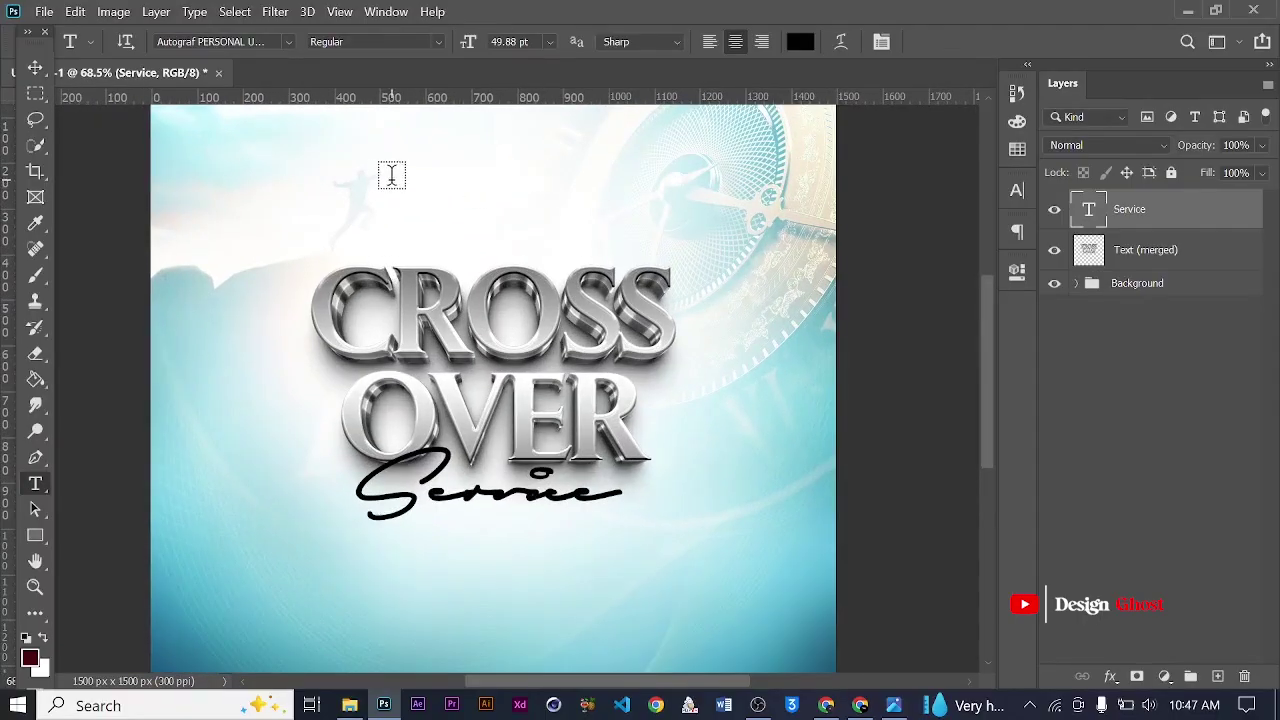
left_click_drag(377, 165, 612, 221)
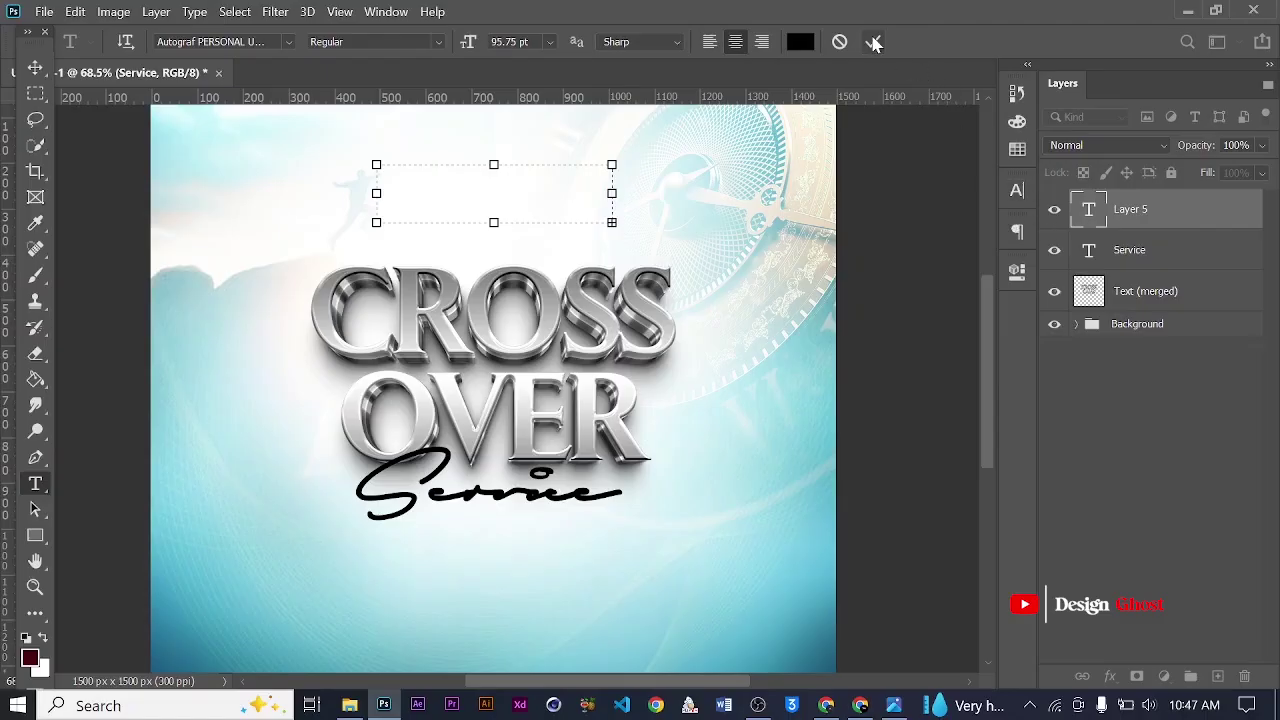
left_click(873, 42)
left_click(1017, 190)
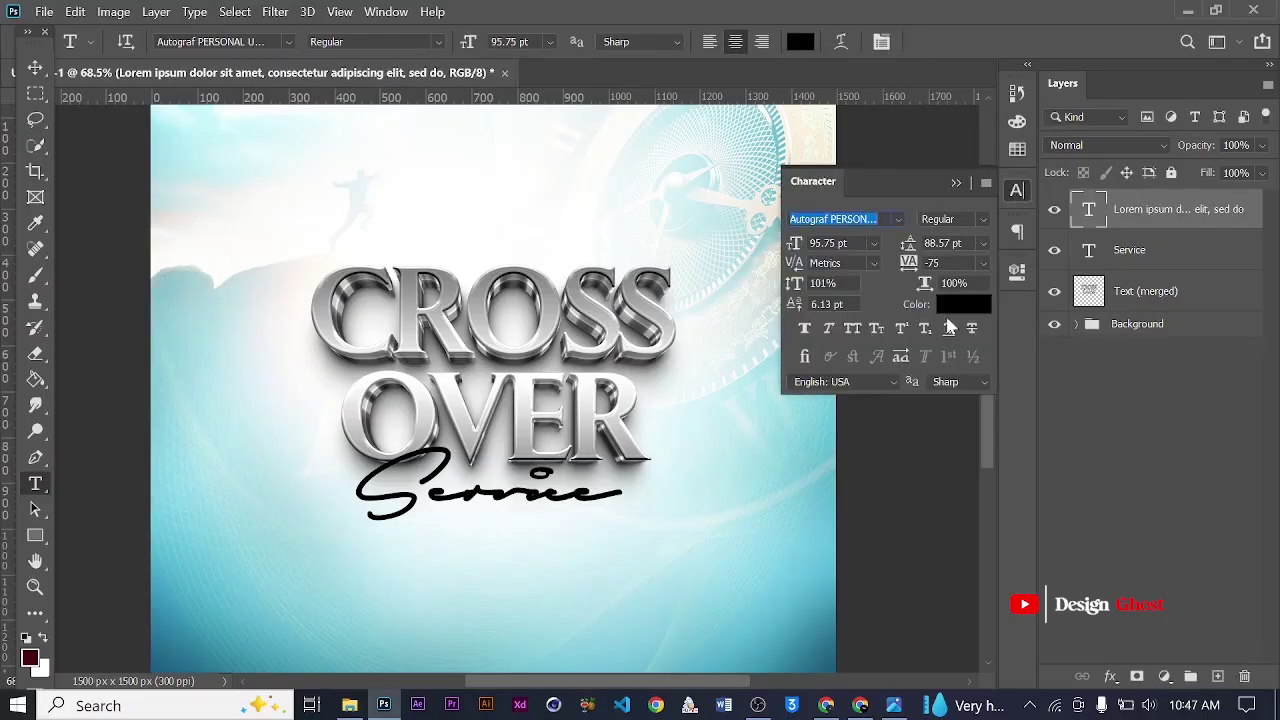
left_click(957, 184)
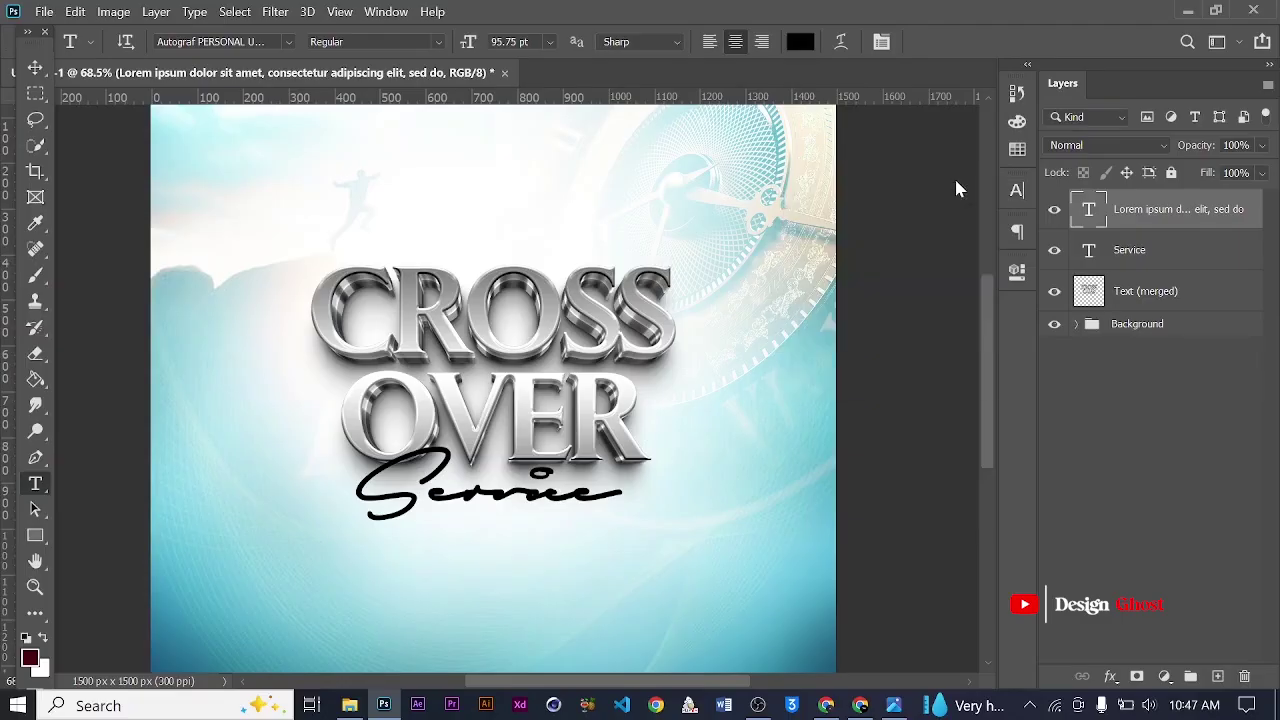
scroll(414, 186, "up", 3)
left_click(35, 68)
key("ctrl+0")
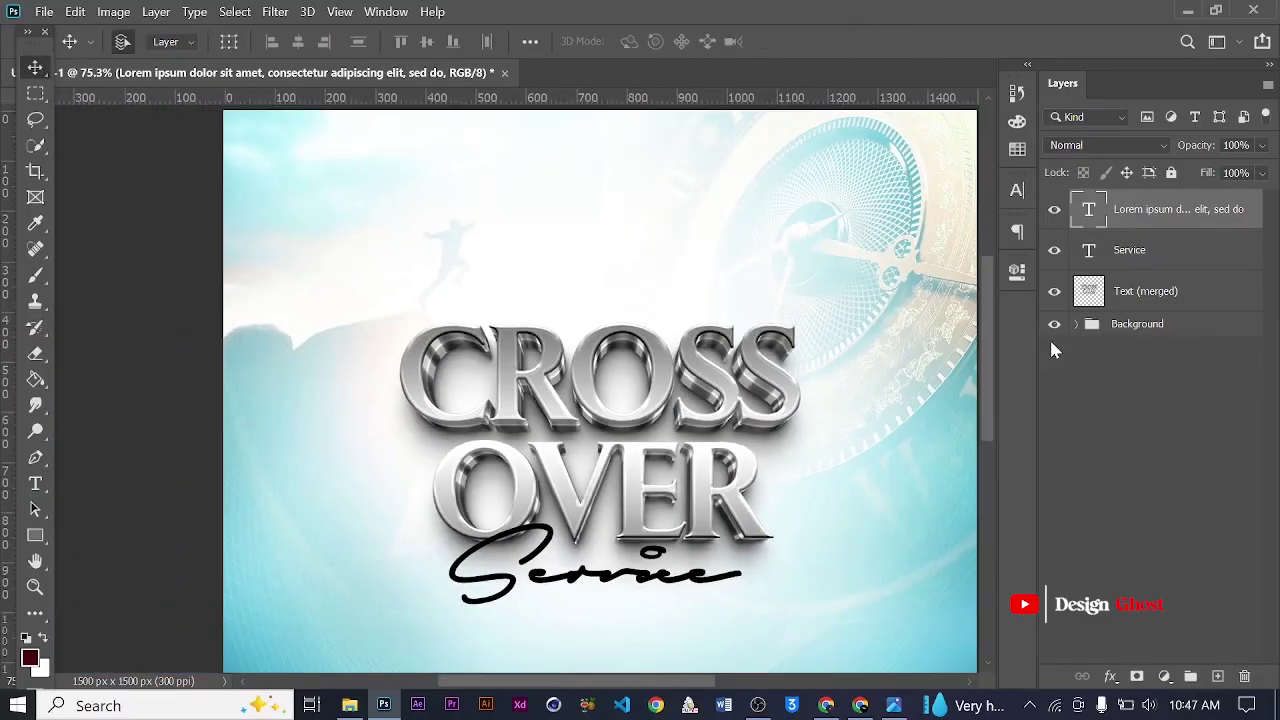
key("Delete")
scroll(550, 235, "up", 2)
- Draw a new Lorem ipsum paragraph box above Service and select its font name field
key("t")
scroll(510, 205, "down", 2)
left_click_drag(459, 207, 683, 277)
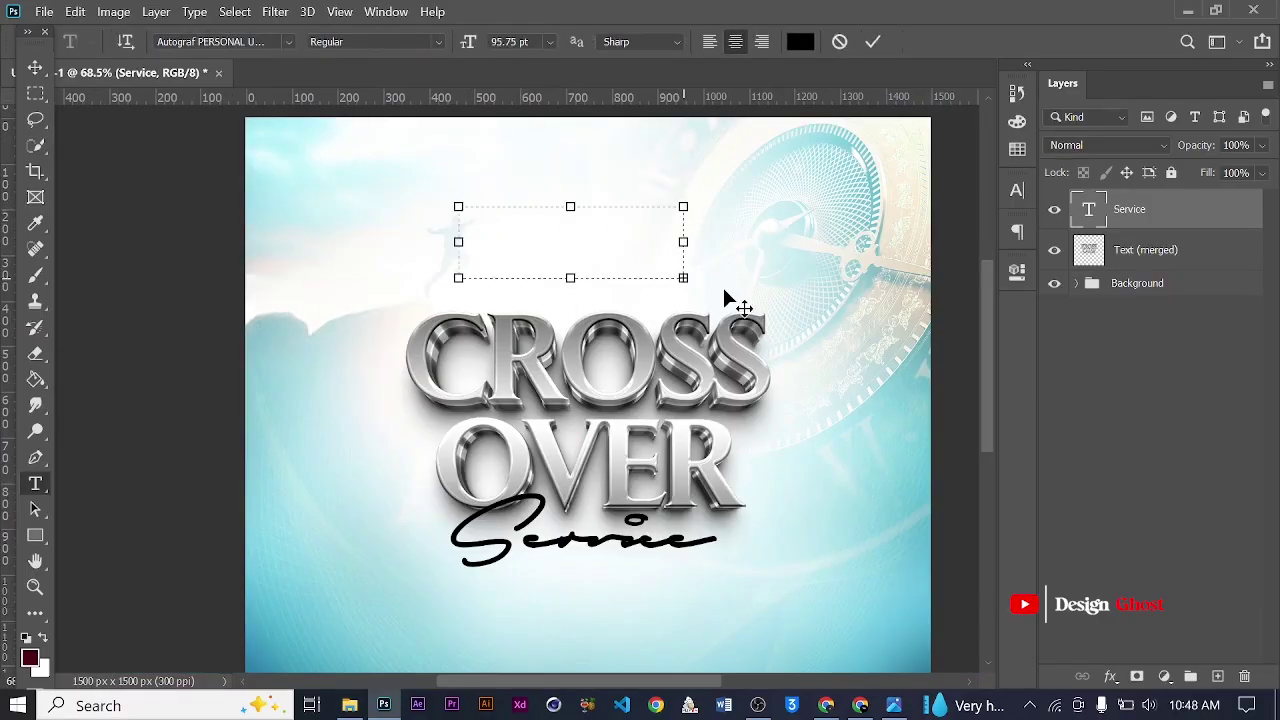
left_click(872, 47)
scroll(650, 240, "up", 3)
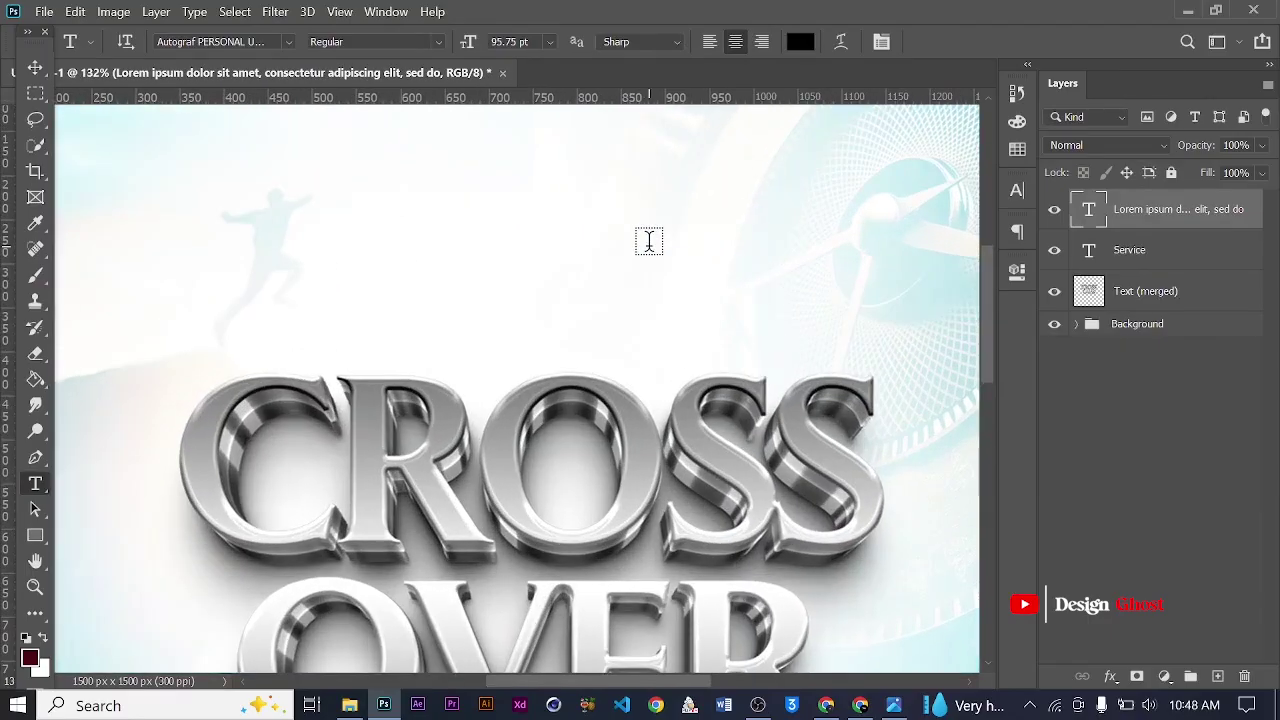
scroll(648, 240, "up", 1)
left_click(1017, 191)
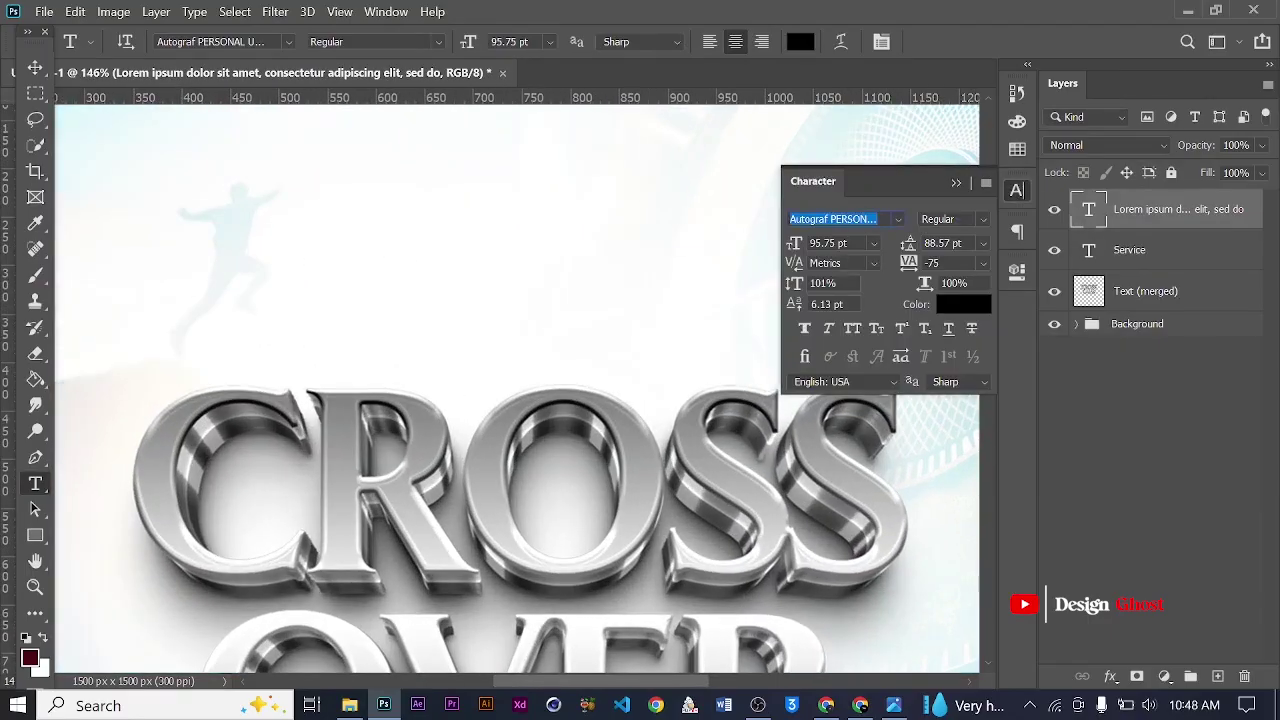
key("Tab")
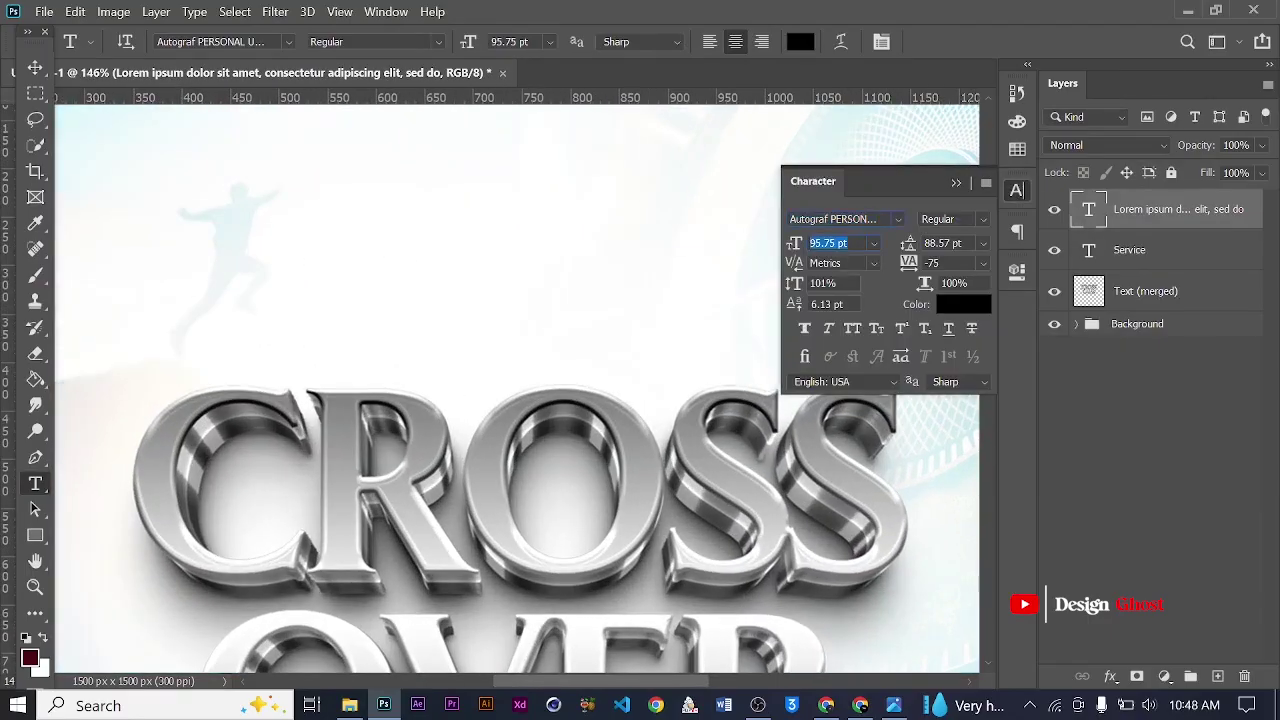
left_click(900, 219)
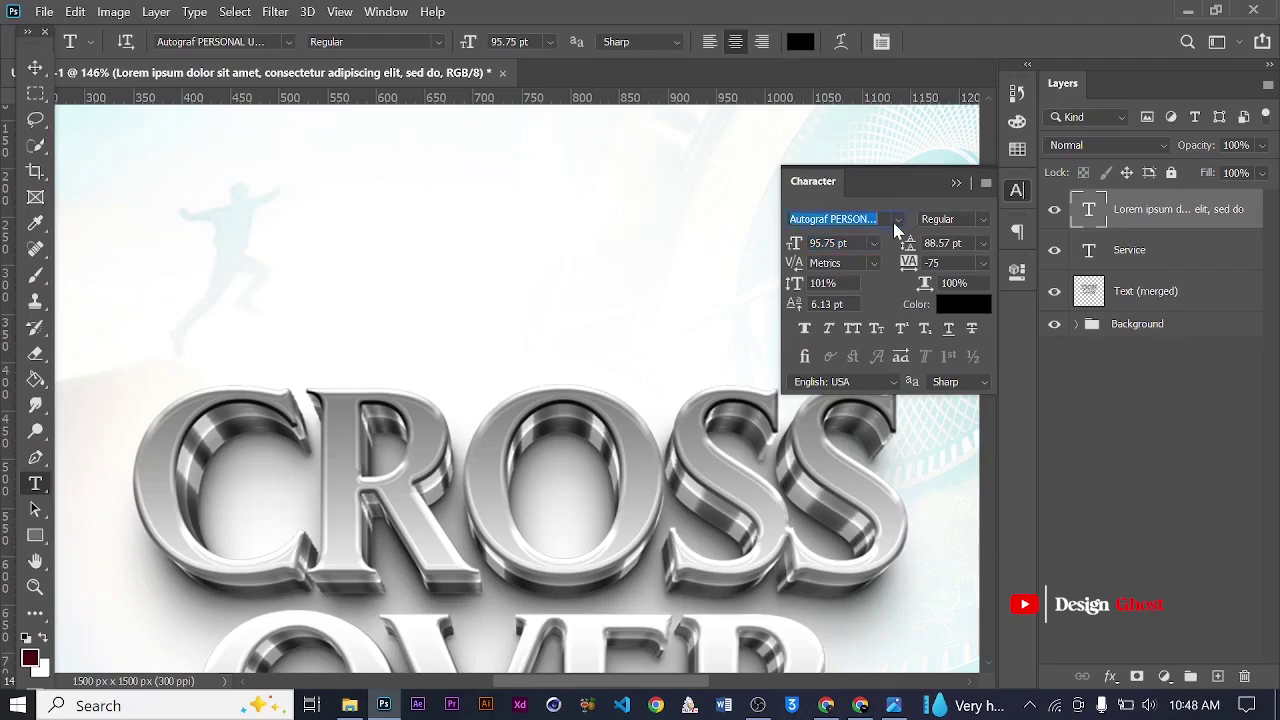
- Change the Lorem ipsum text font to Lufga Light Italic
key("BackSpace")
type("lu")
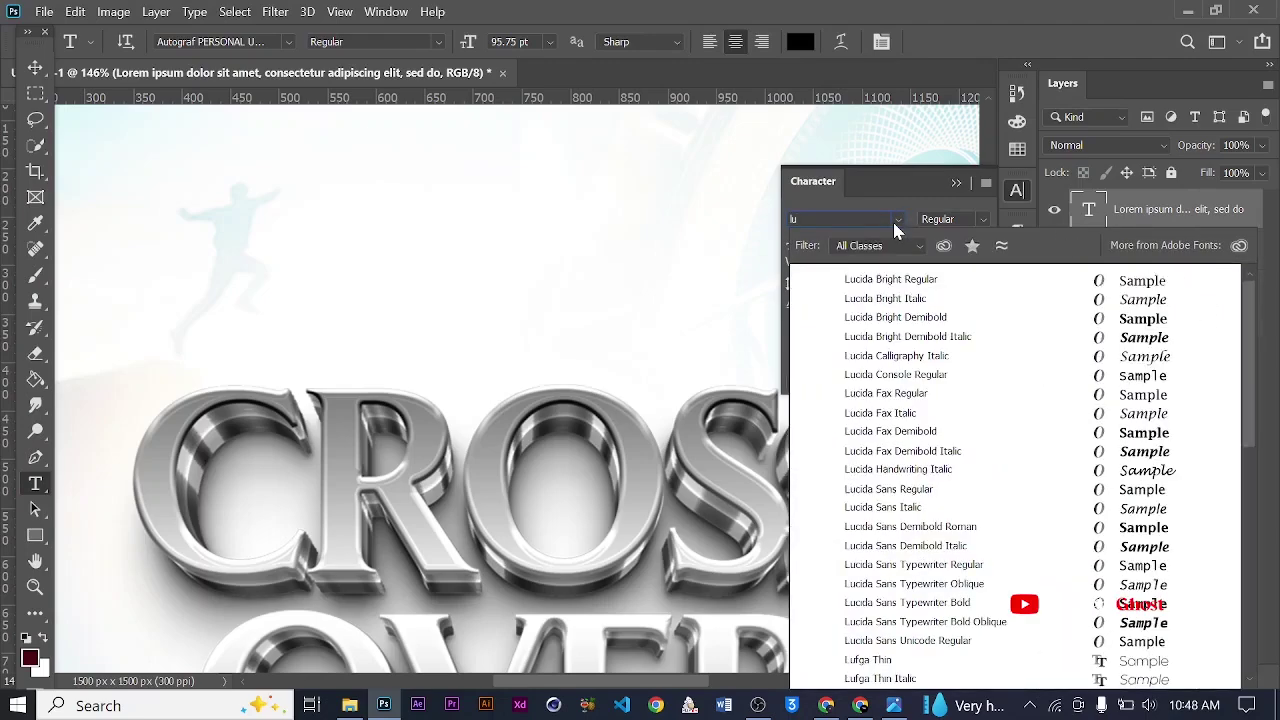
type("fga")
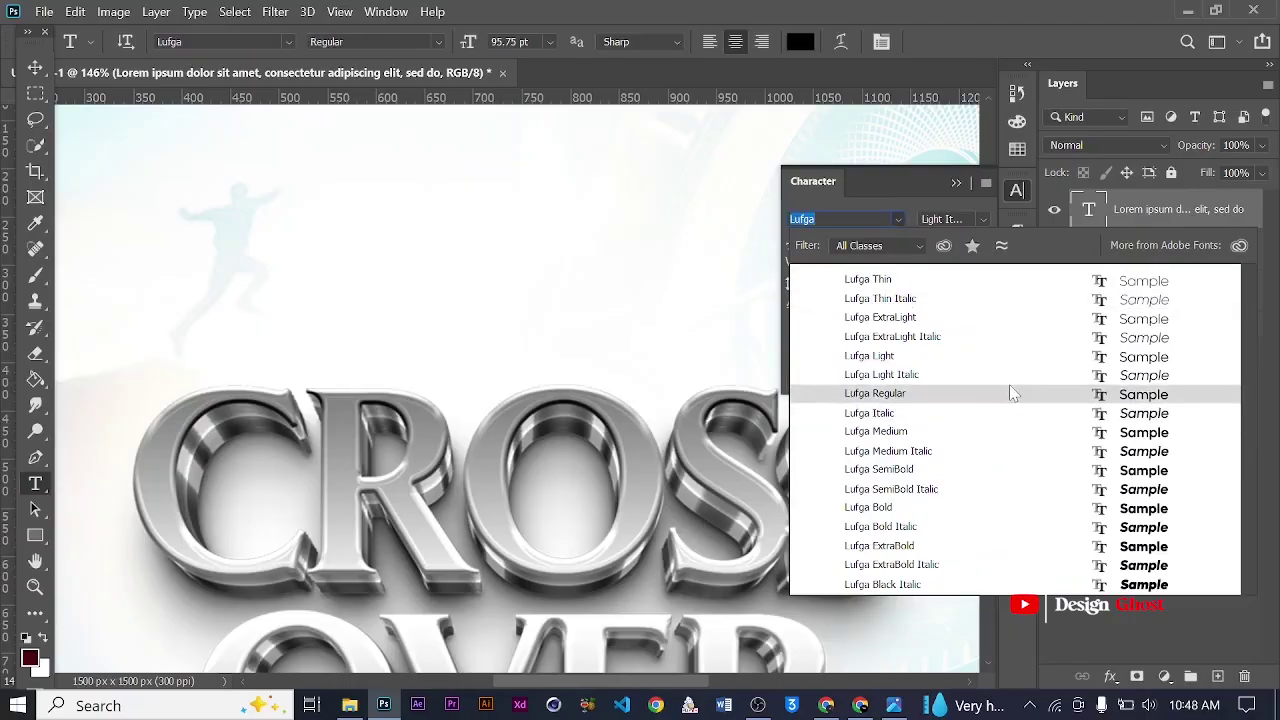
left_click(1008, 381)
scroll(646, 300, "down", 2)
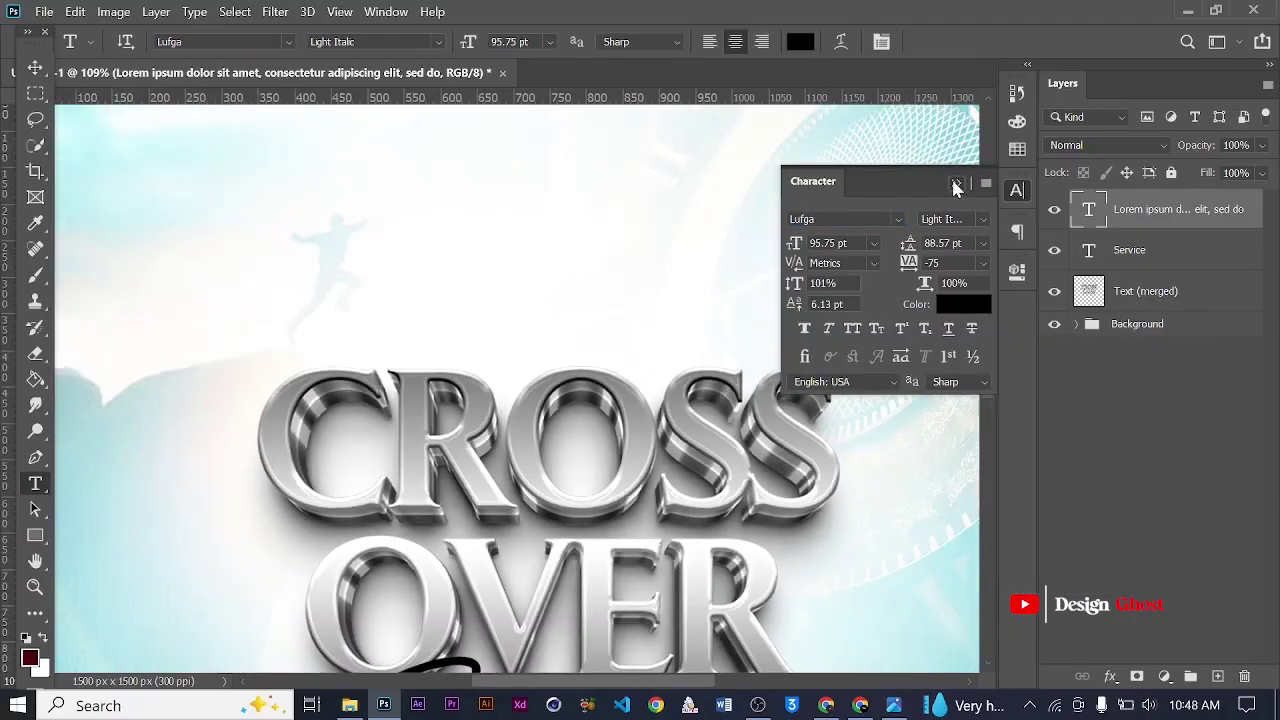
left_click(957, 183)
scroll(486, 285, "down", 3)
scroll(487, 307, "up", 1)
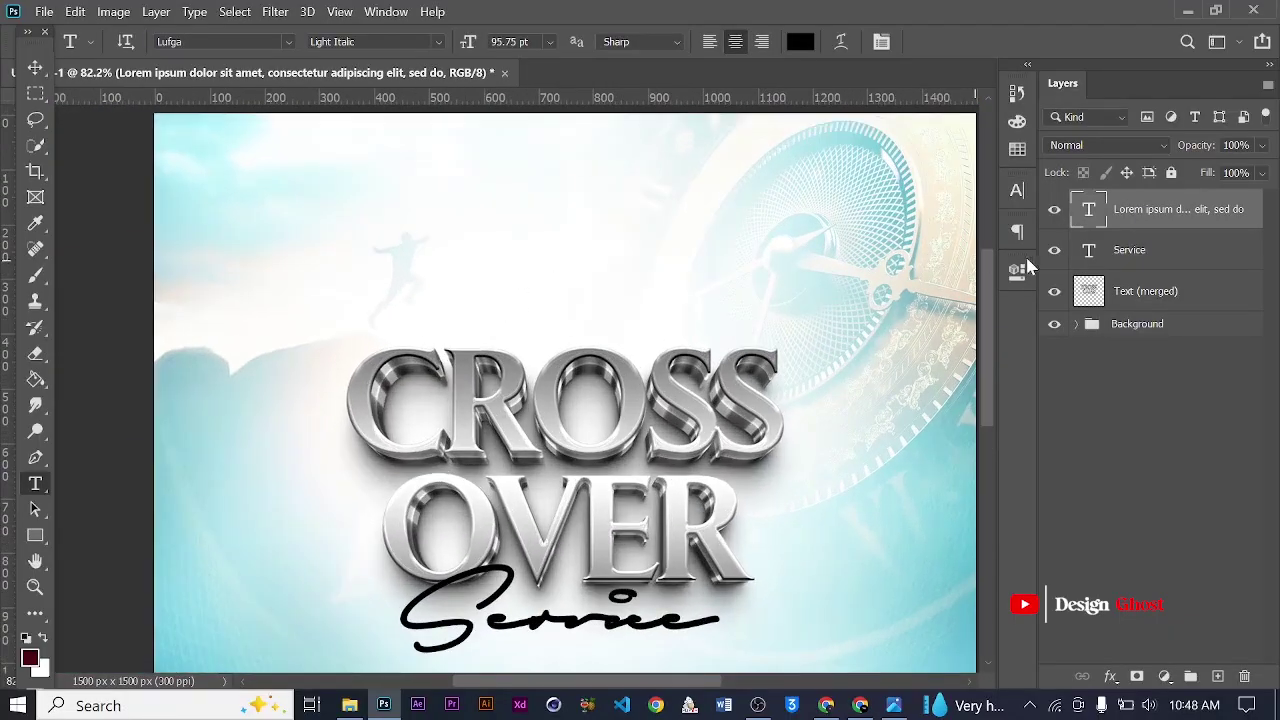
- Confirm black as the Lorem ipsum text colour
left_click(1017, 191)
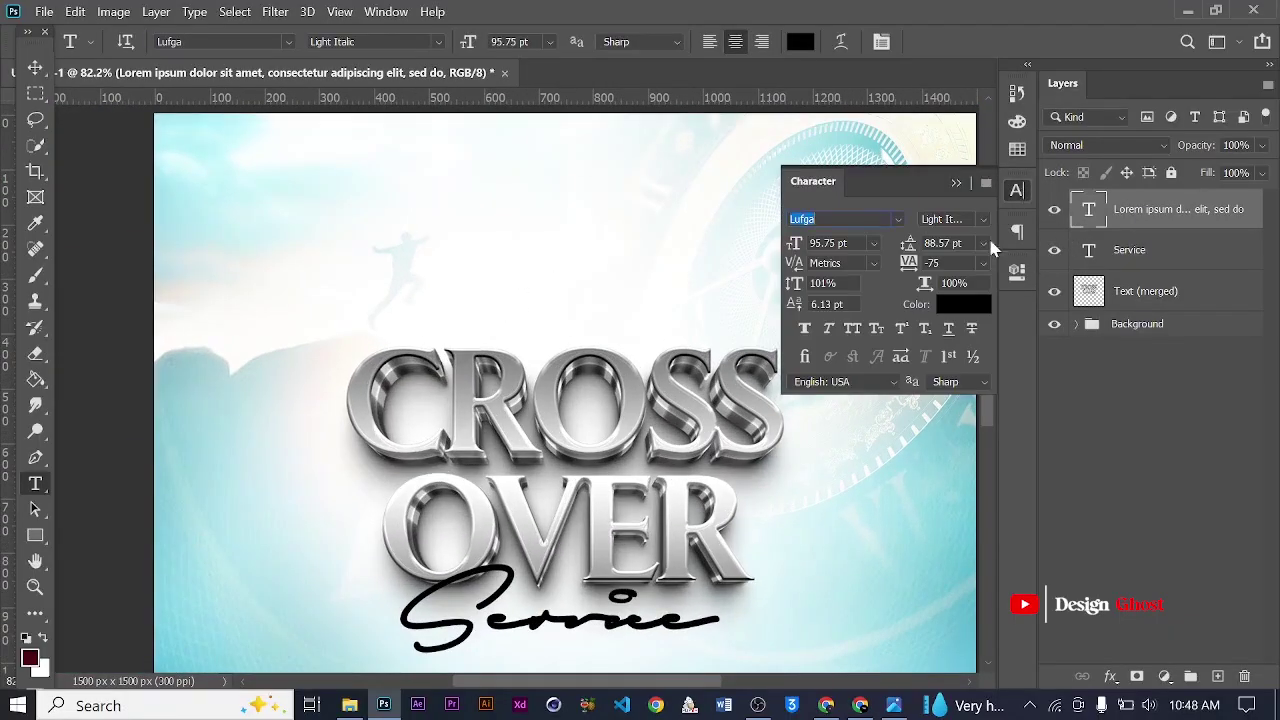
left_click(970, 300)
left_click(1245, 240)
scroll(630, 300, "down", 4)
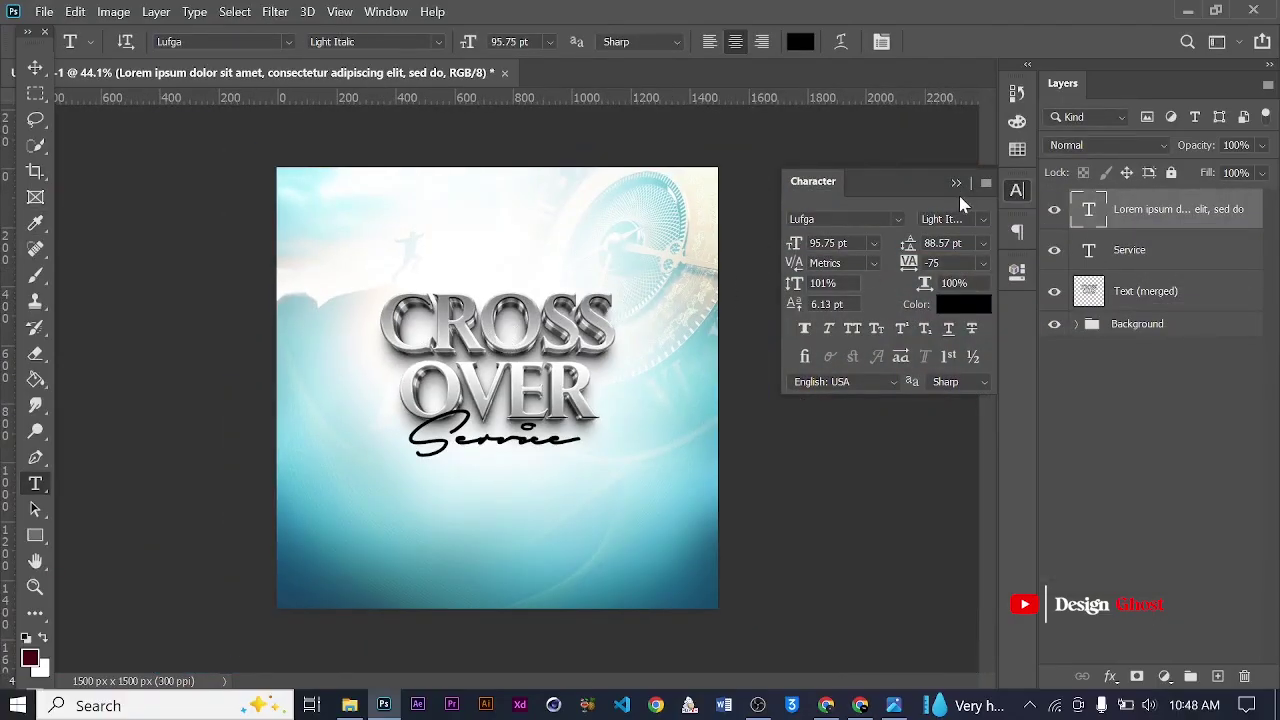
left_click(956, 183)
scroll(521, 308, "up", 5)
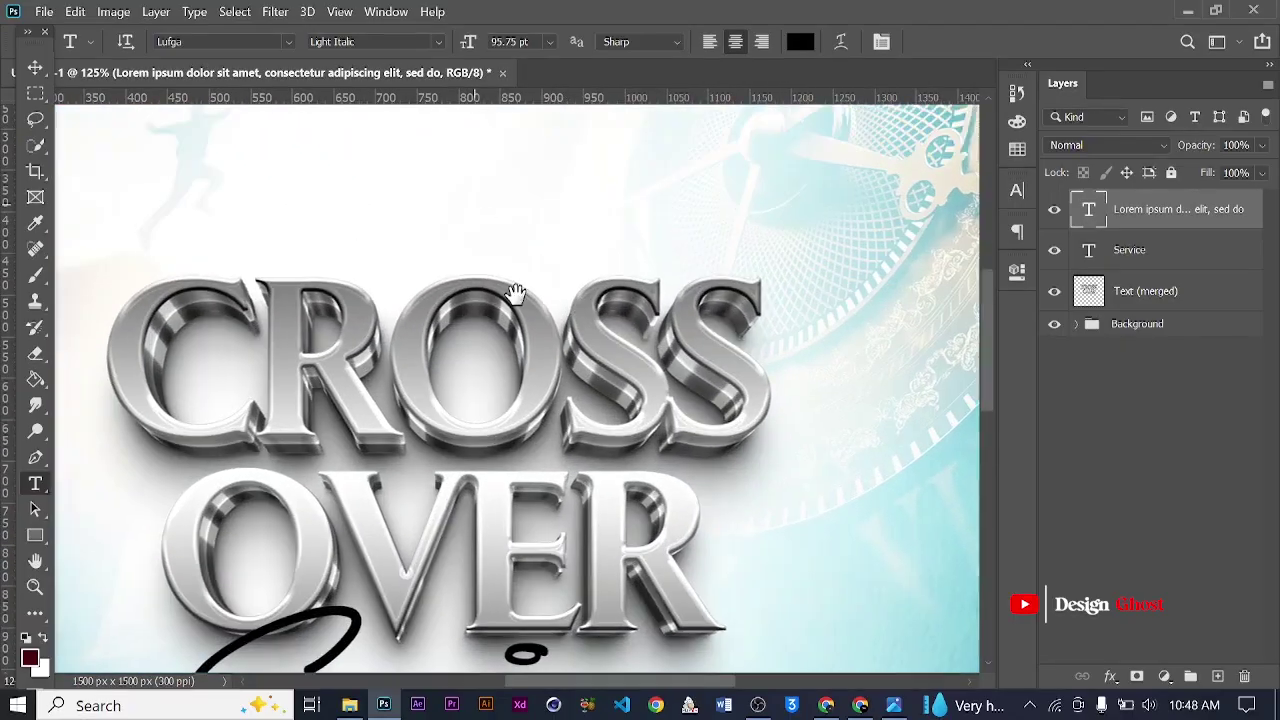
scroll(521, 308, "down", 4)
- Toggle the Lorem ipsum layer's visibility off and on, then reopen character settings
key("v")
scroll(441, 241, "up", 3)
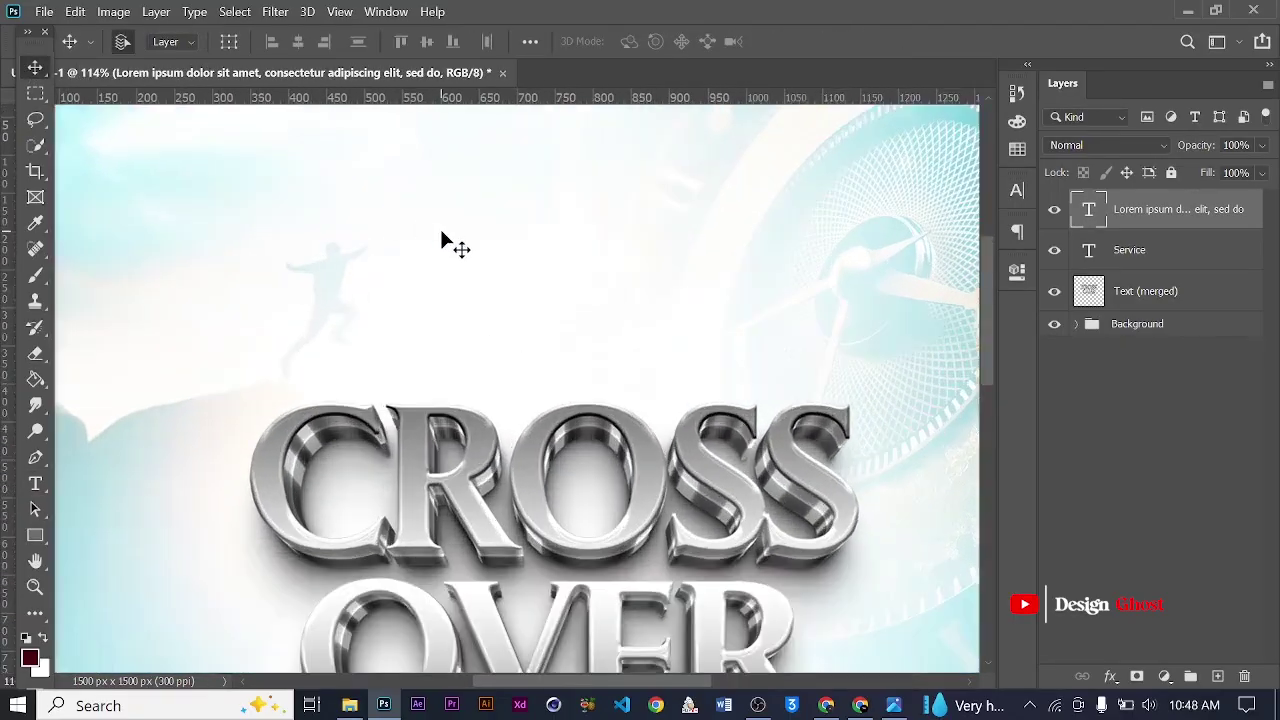
scroll(441, 234, "down", 1)
left_click(1015, 193)
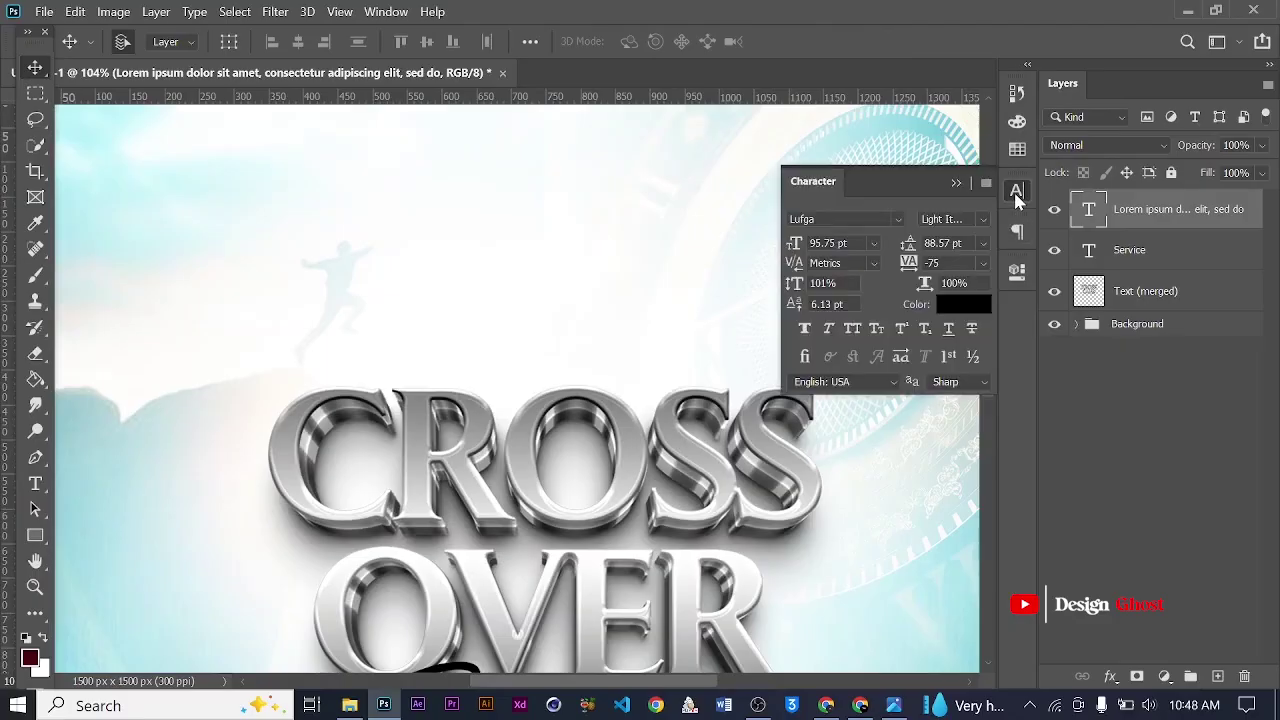
left_click(1016, 191)
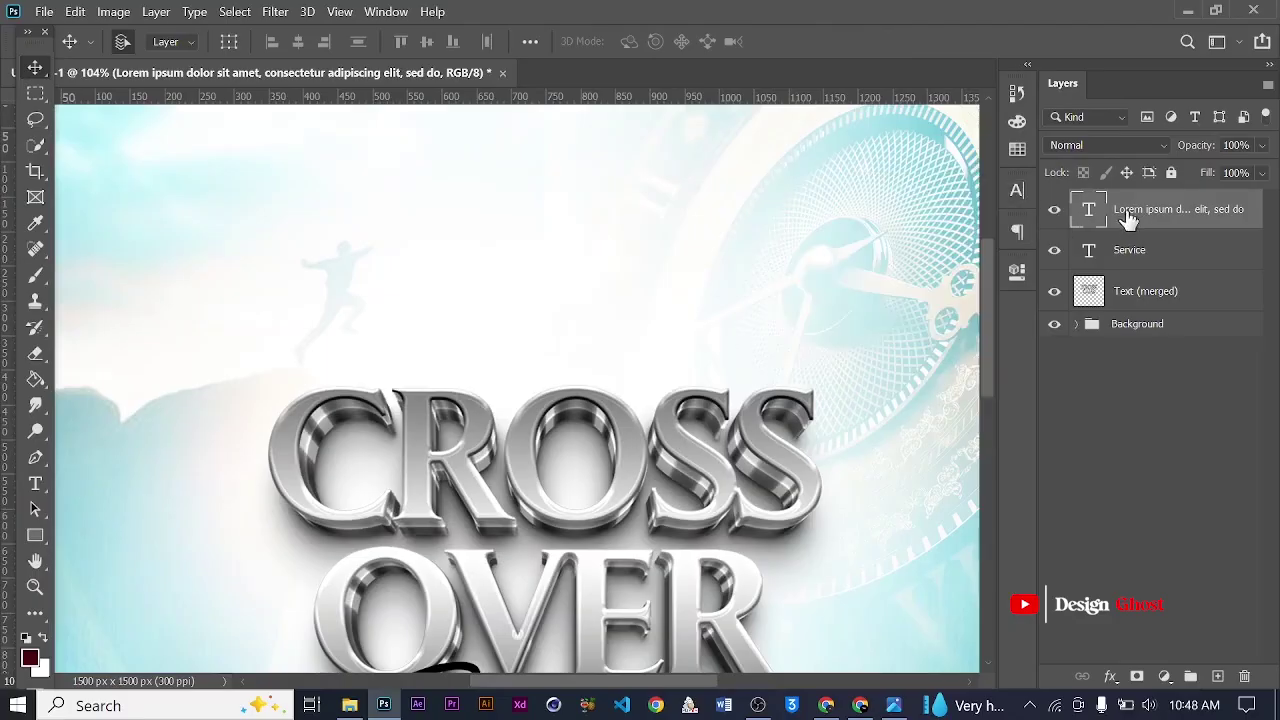
left_click(1052, 213)
left_click(1052, 213)
left_click(1016, 191)
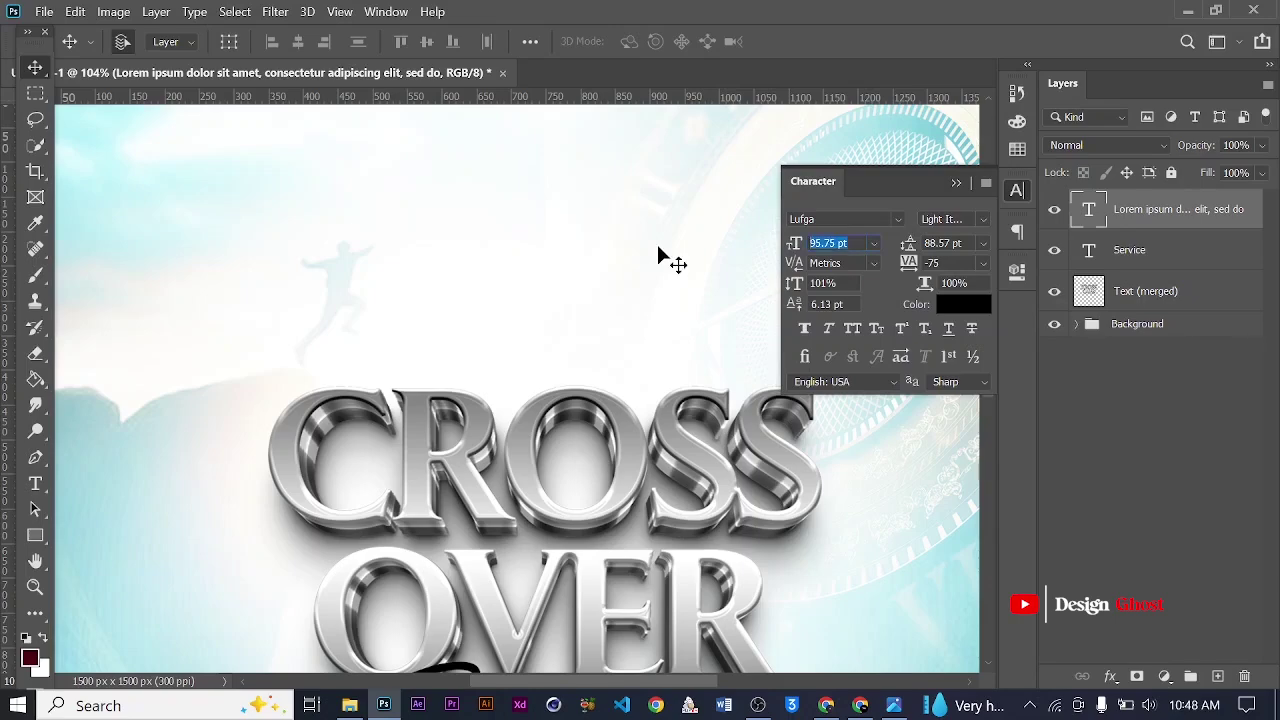
- Set the Lorem ipsum font size to 8 pt, after first trying 20 pt
type("20")
key("Return")
scroll(605, 283, "down", 2)
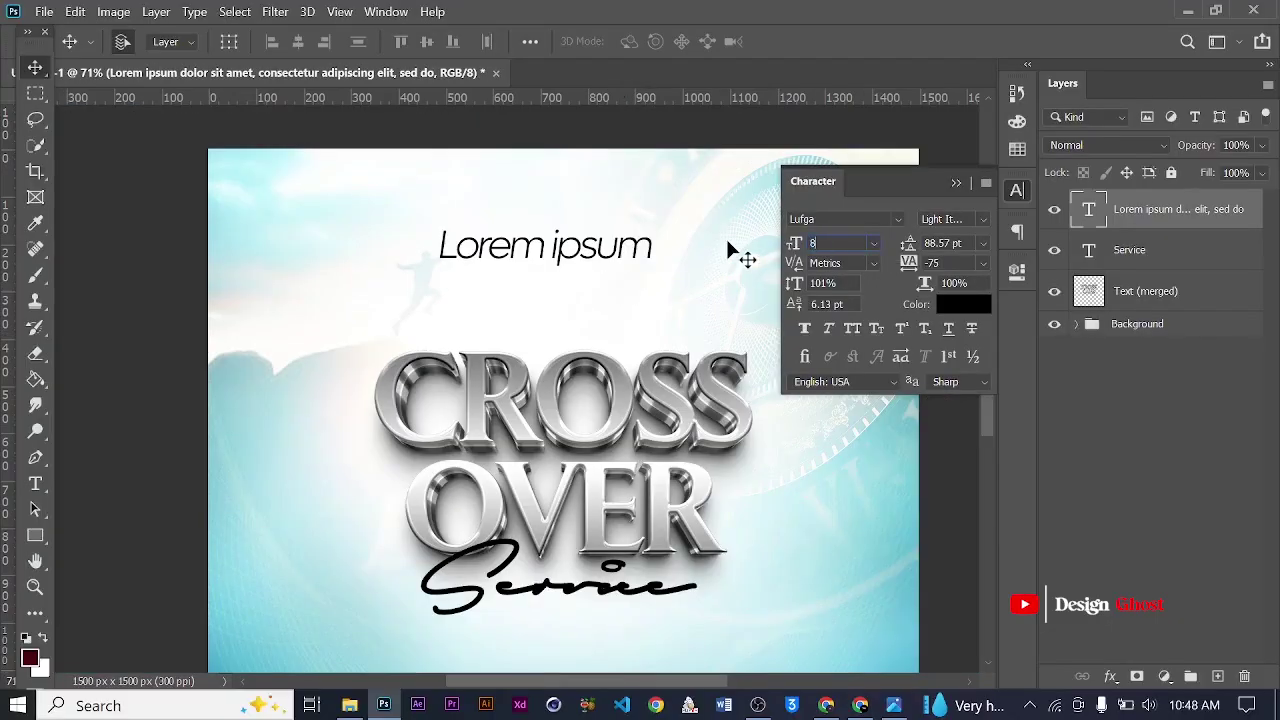
type("8")
key("Return")
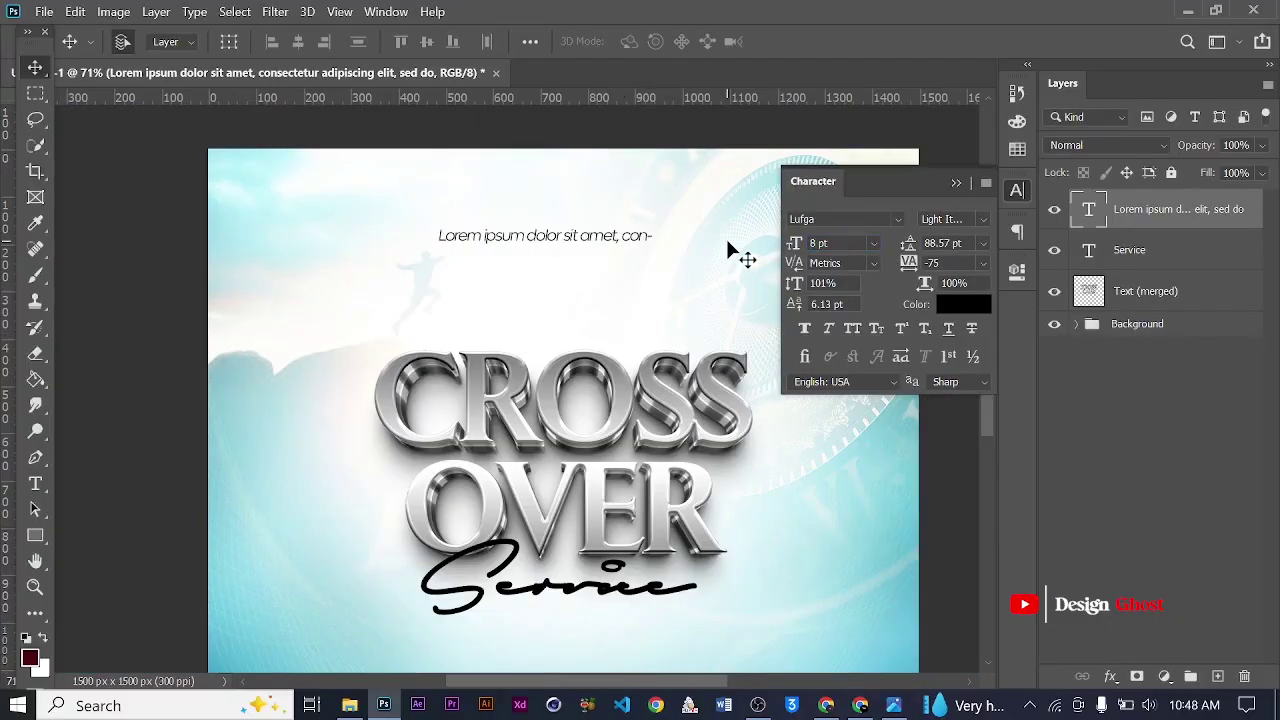
left_click(984, 172)
- Widen the Lorem ipsum text box so one line sits centred above CROSS OVER
key("t")
scroll(649, 234, "up", 1)
left_click(605, 250)
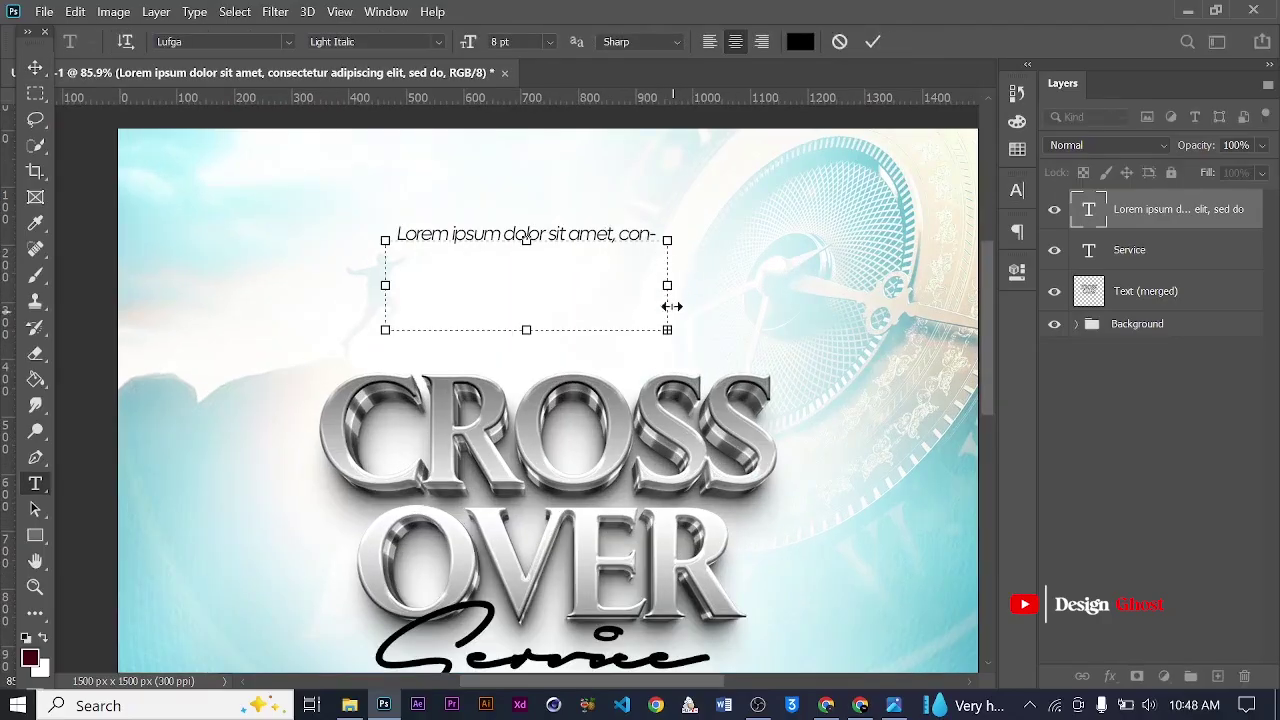
left_click_drag(526, 331, 526, 371)
scroll(611, 297, "up", 1)
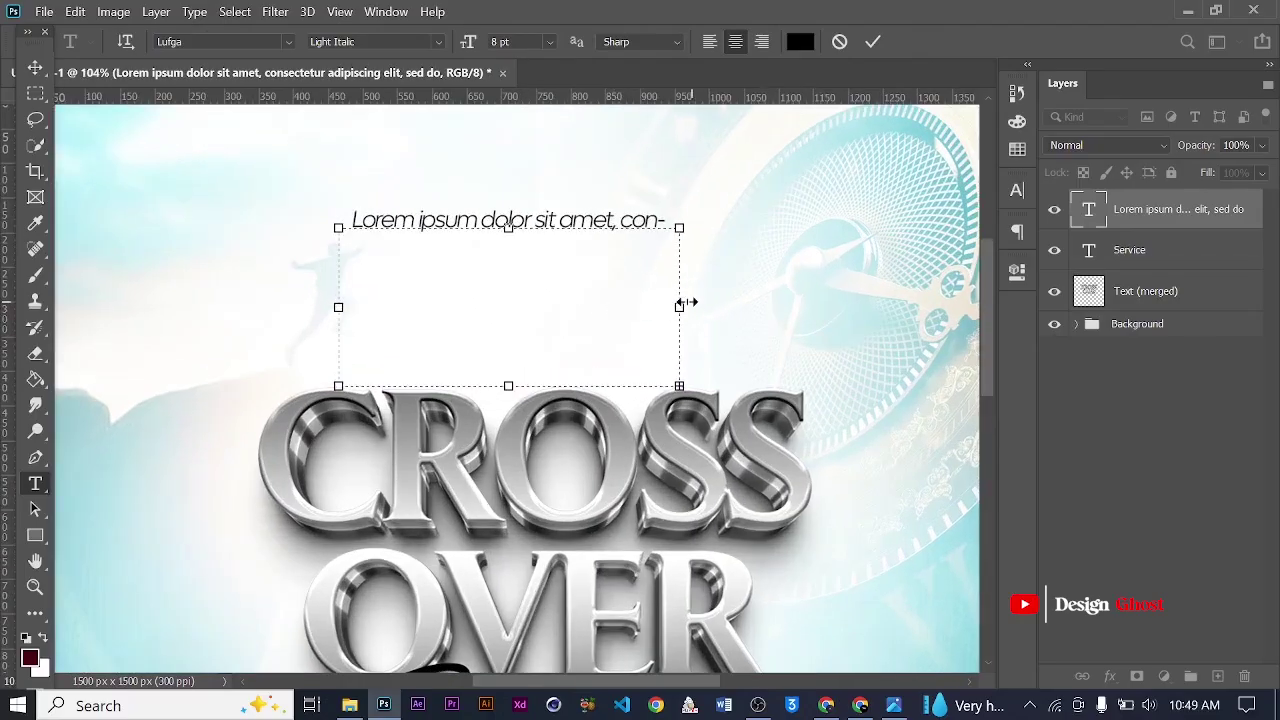
left_click_drag(681, 303, 813, 305)
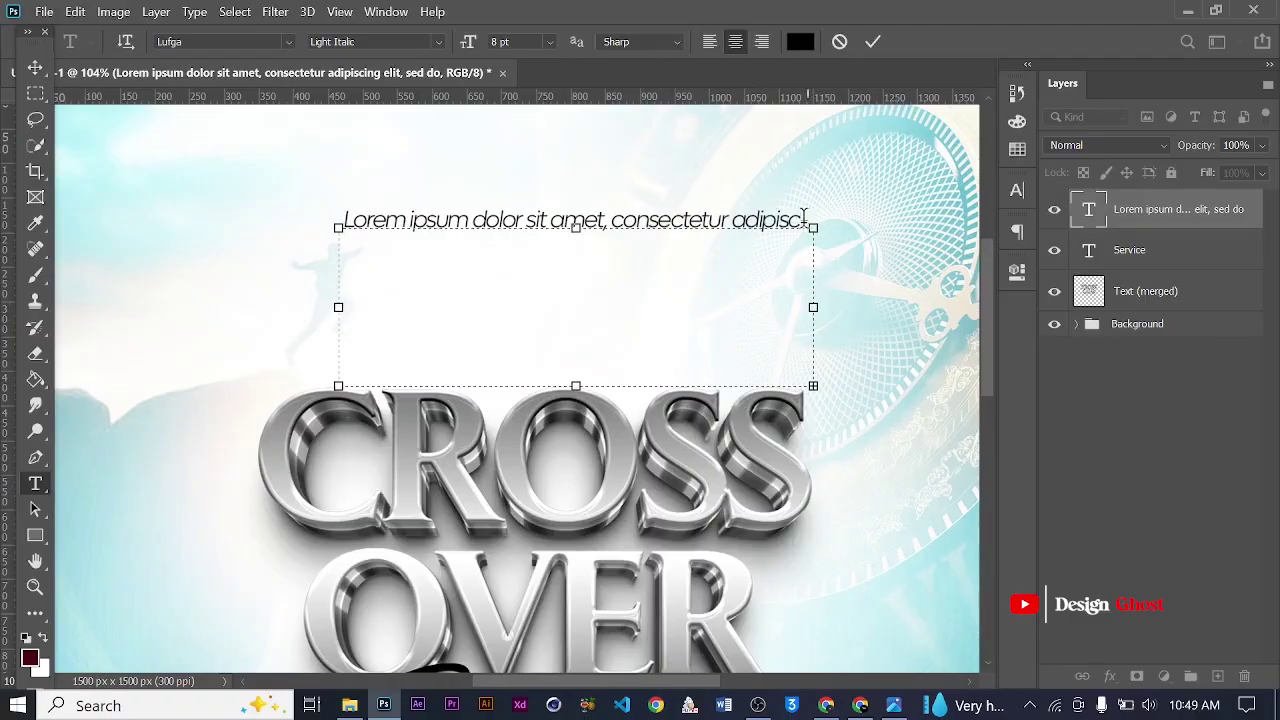
left_click(876, 42)
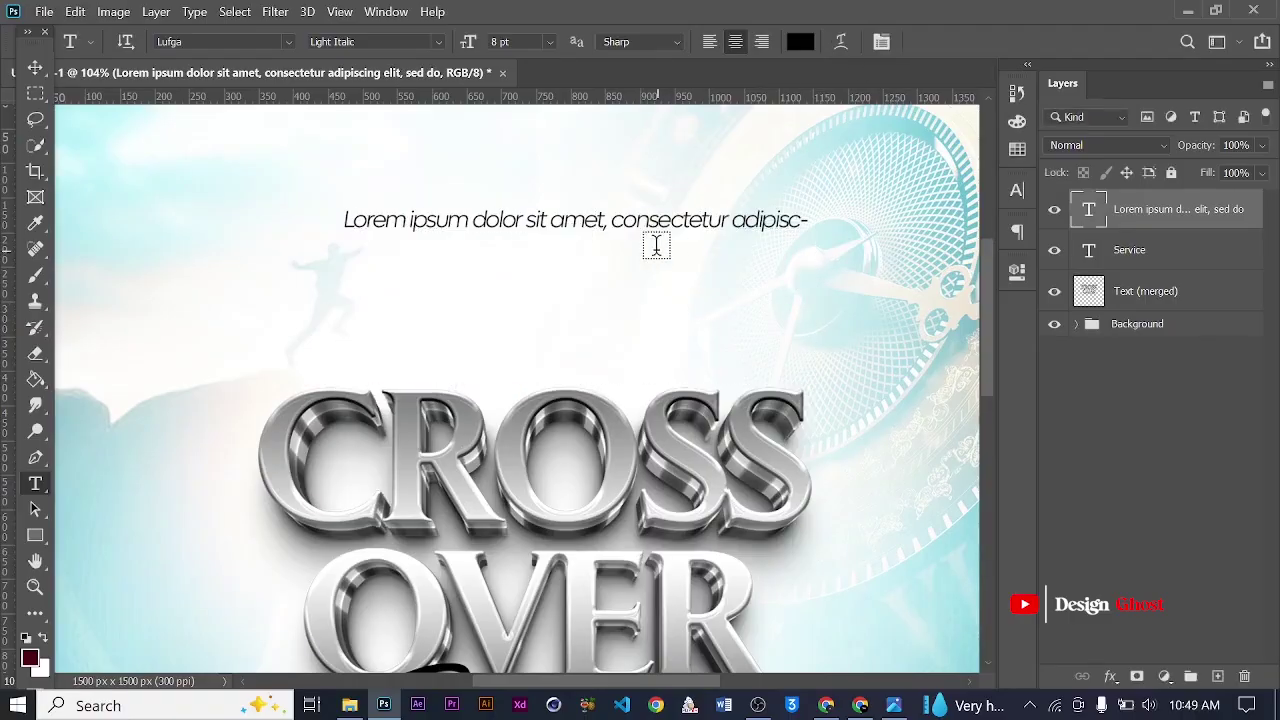
- Give the whole Lorem ipsum paragraph 9 pt line spacing and the Lufga Medium font style
left_click(612, 218)
key("ctrl+a")
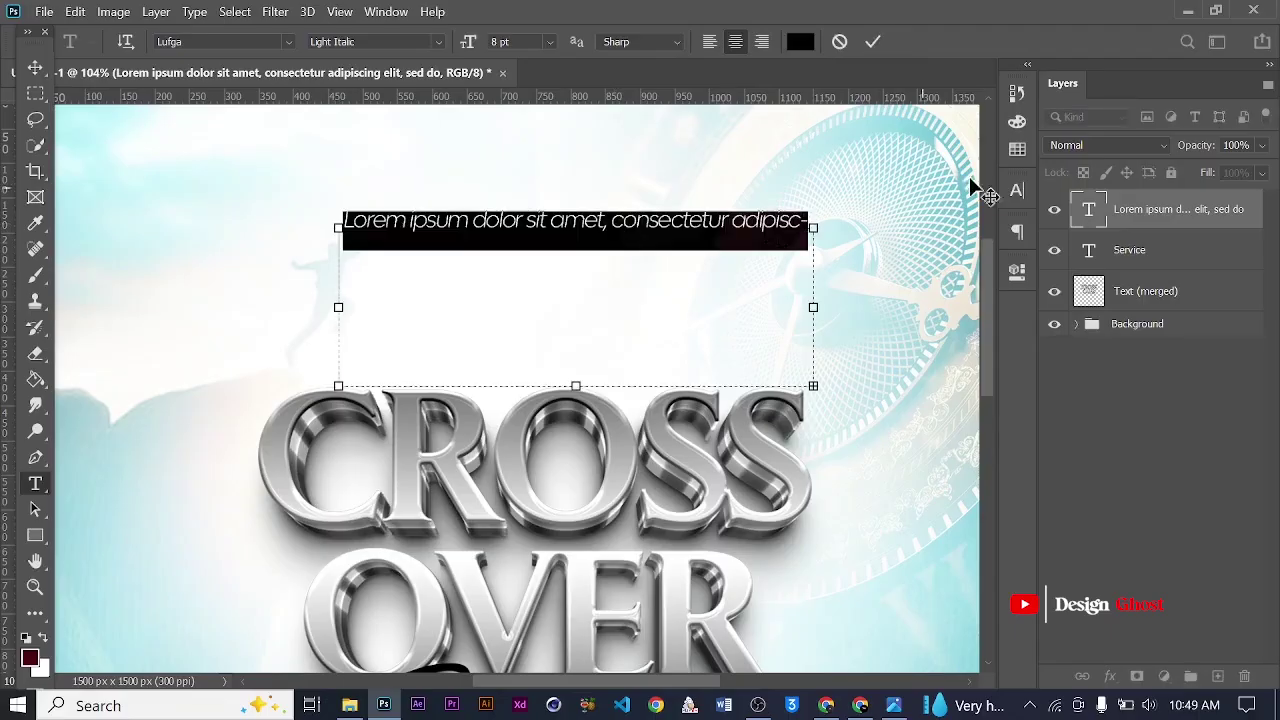
left_click(1015, 190)
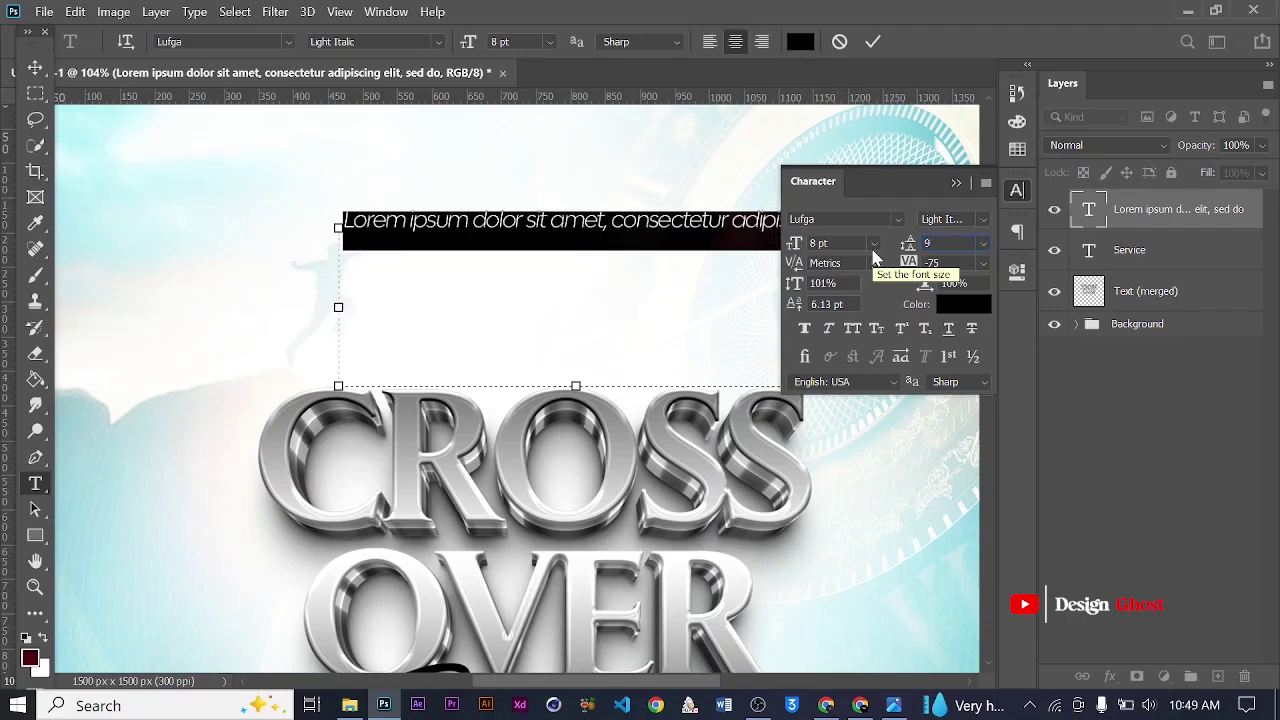
type("9")
key("Return")
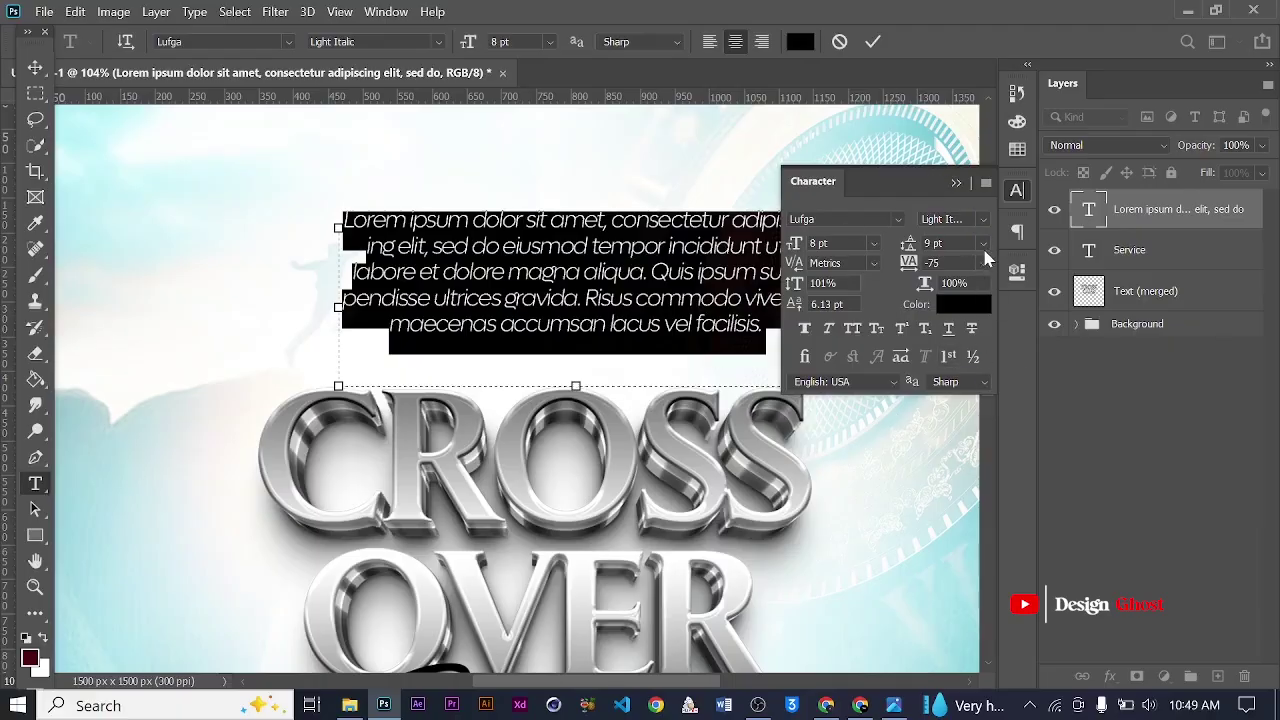
left_click(981, 218)
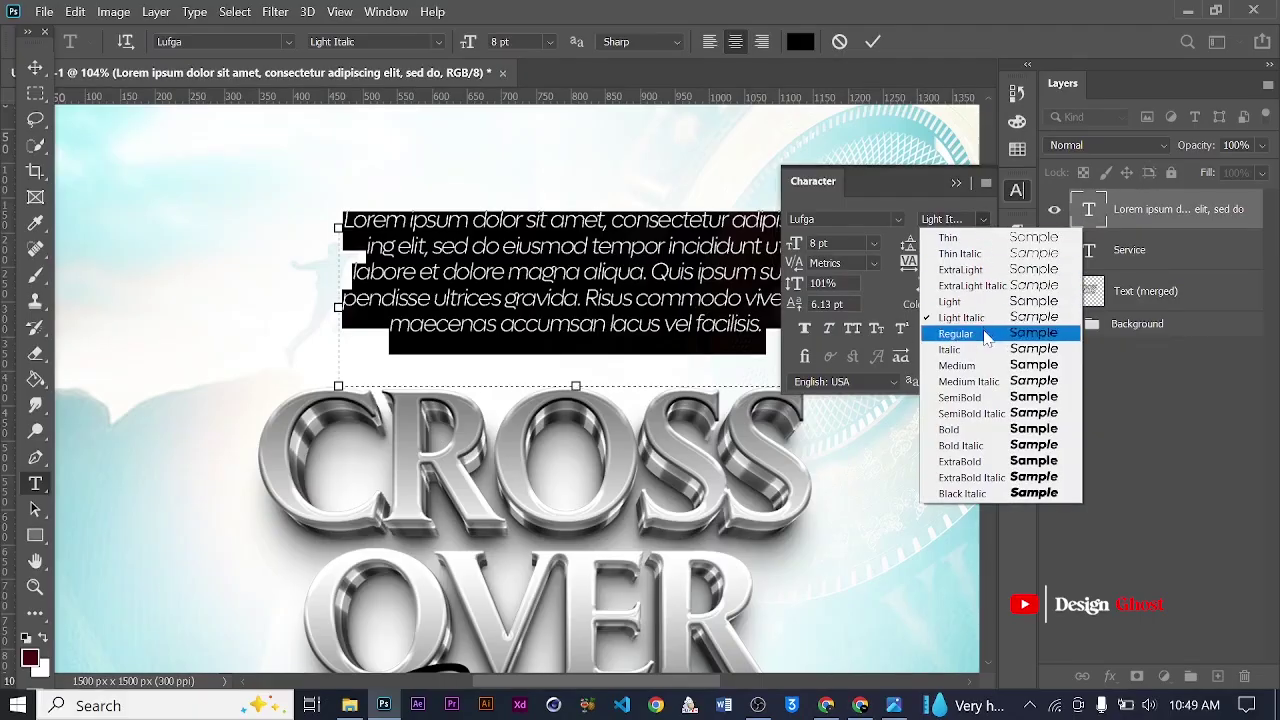
left_click(986, 365)
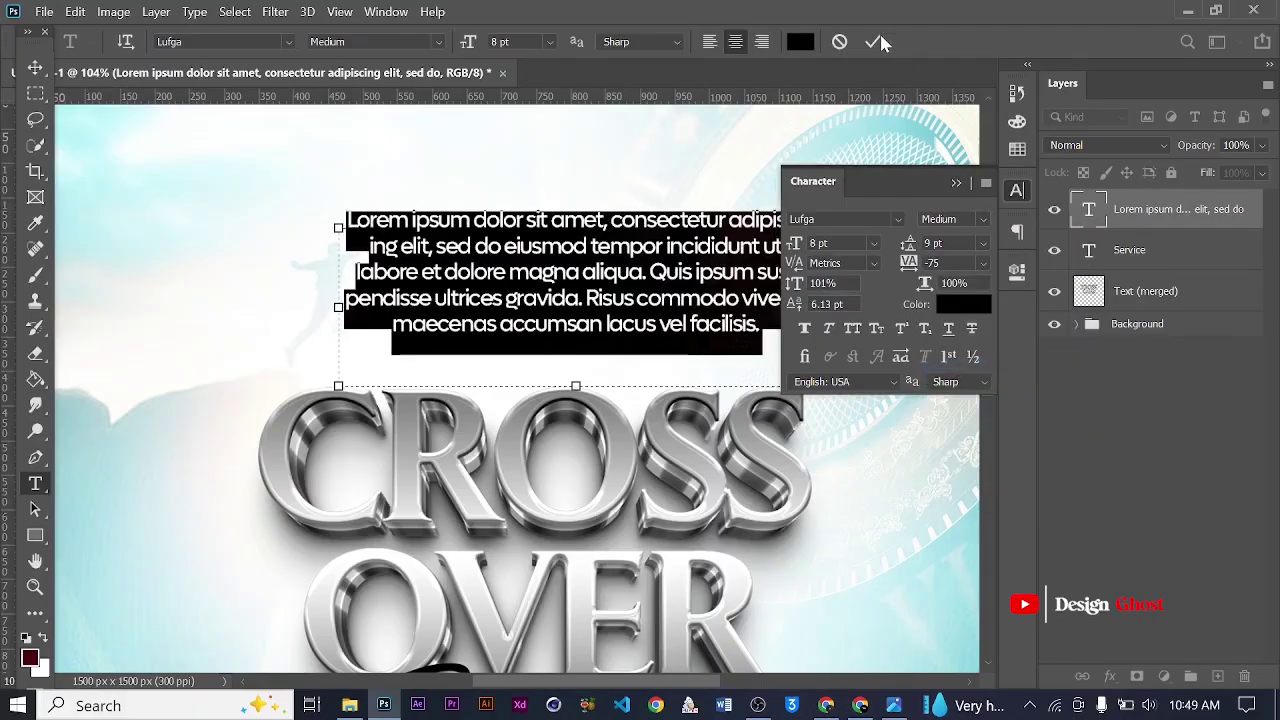
key("ctrl+Return")
key("ctrl+minus")
key("ctrl+minus")
key("ctrl+plus")
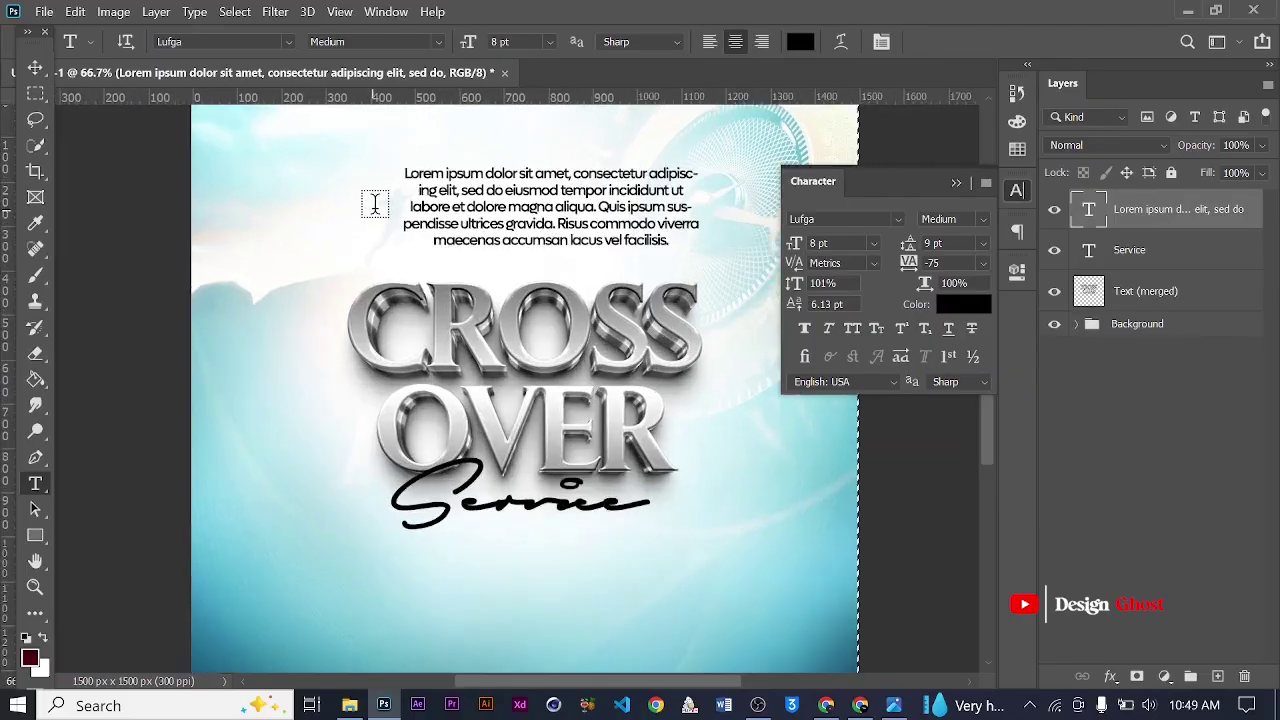
scroll(481, 190, "up", 2)
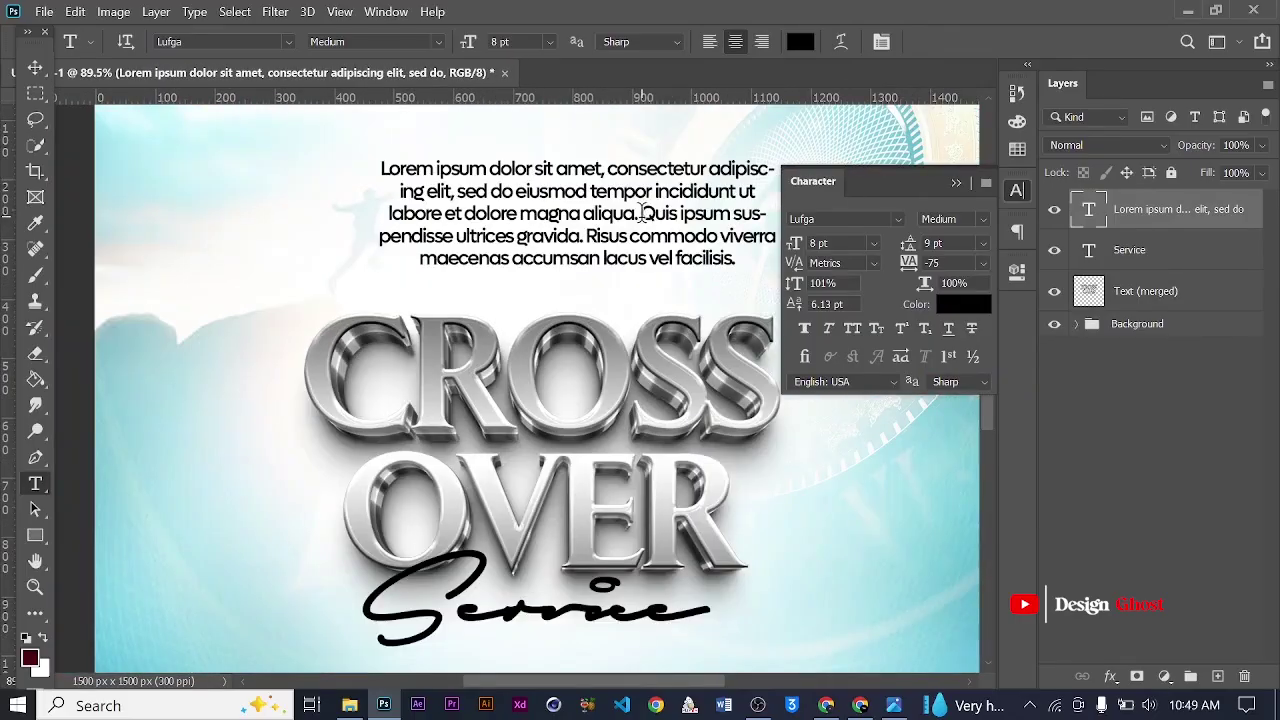
- Delete the sentences from 'Quis ipsum' to 'facilisis.' and shrink the text box to three lines
left_click_drag(645, 192, 686, 262)
key("BackSpace")
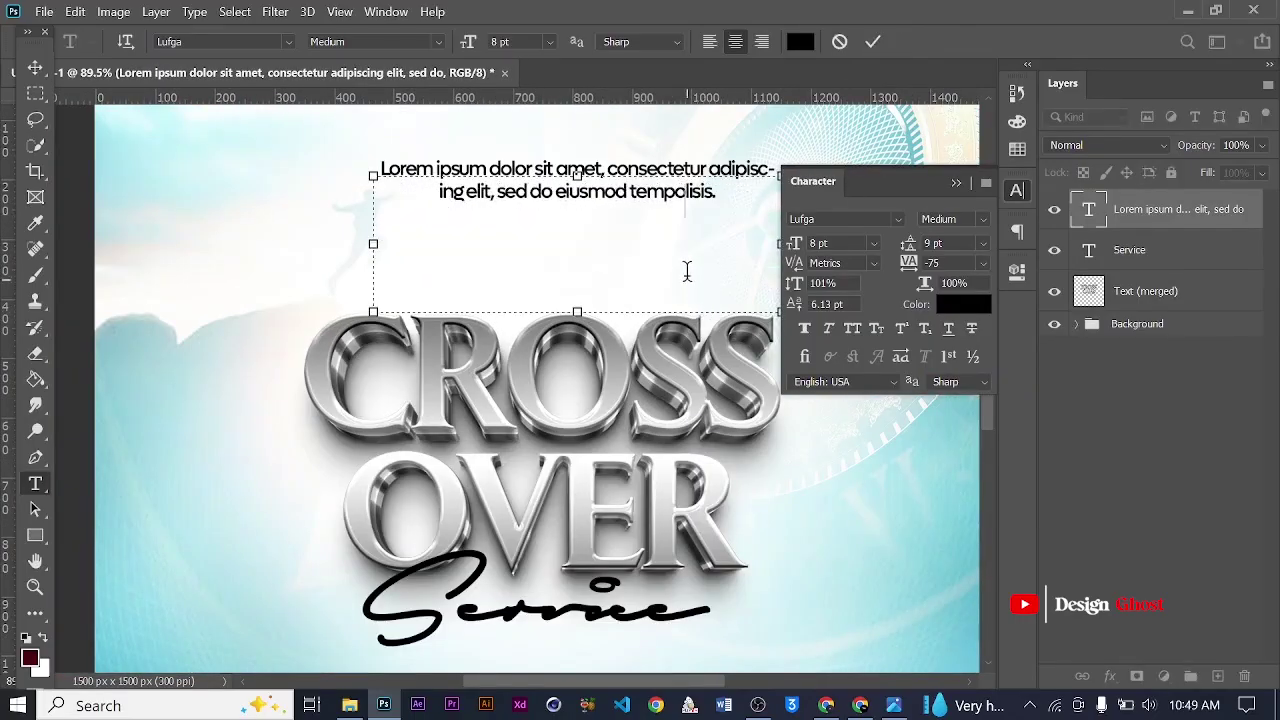
key("ctrl+z")
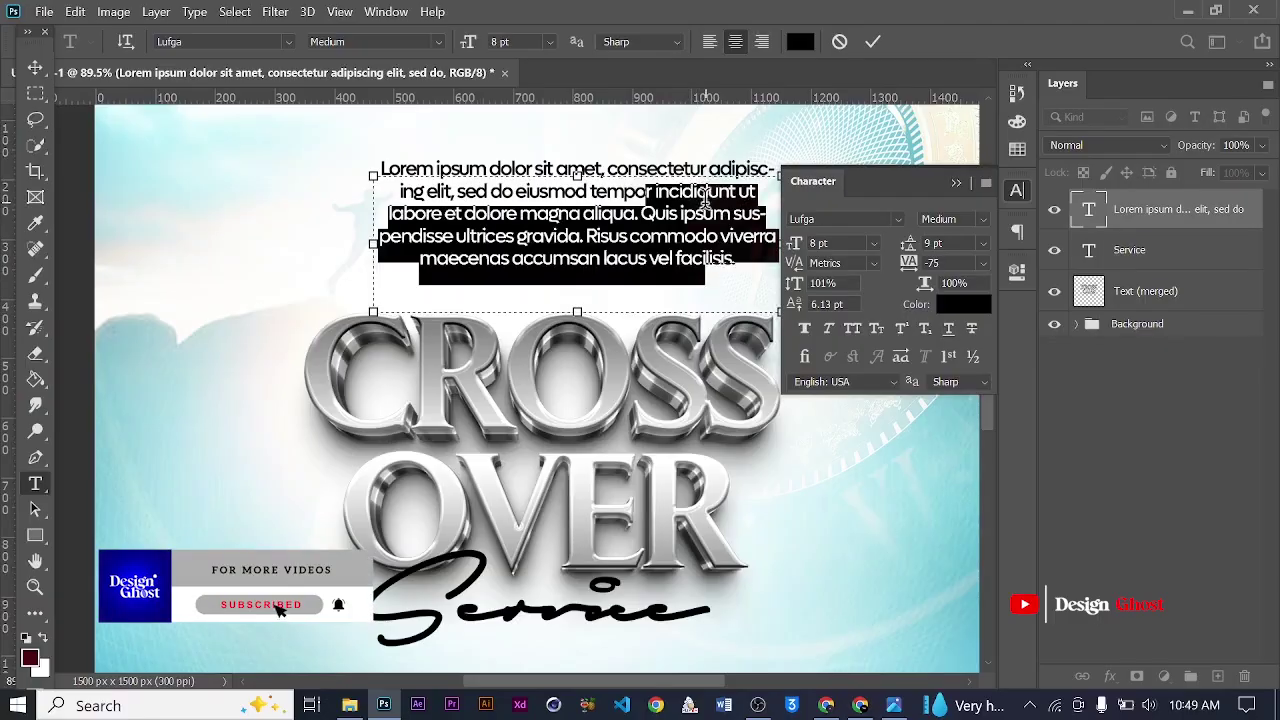
left_click(645, 192)
left_click_drag(645, 192, 727, 332)
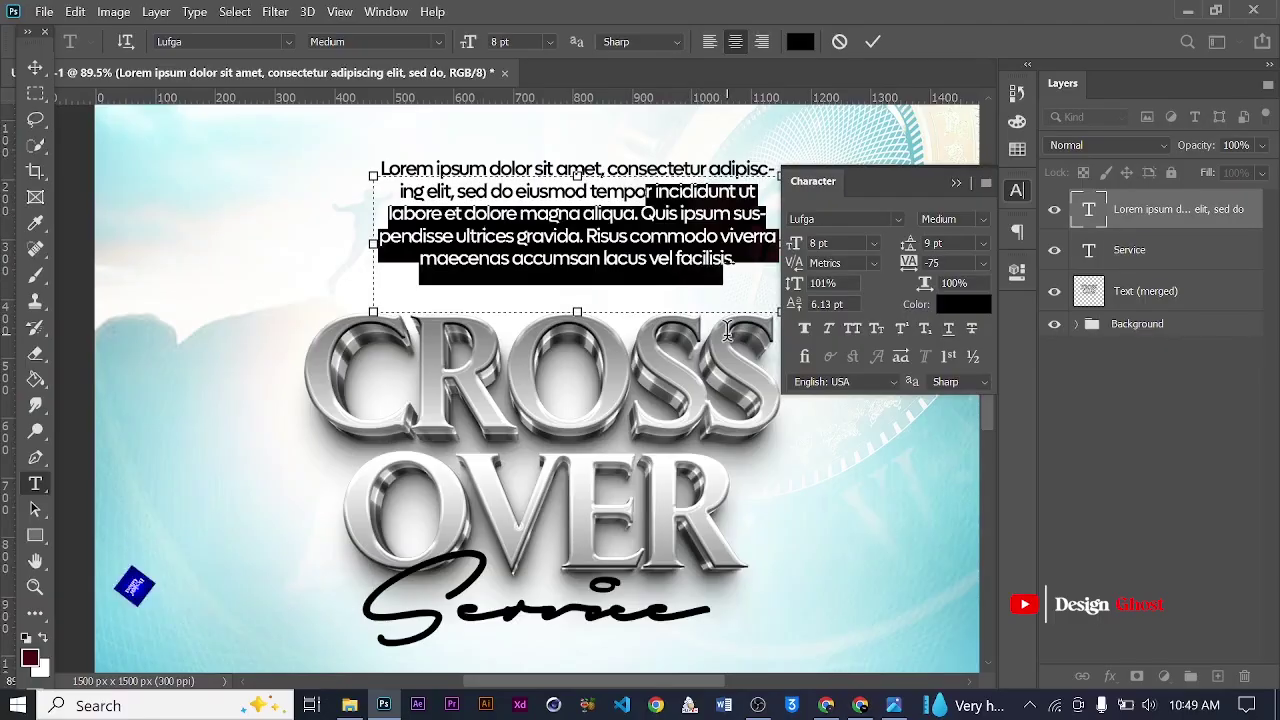
left_click(643, 212)
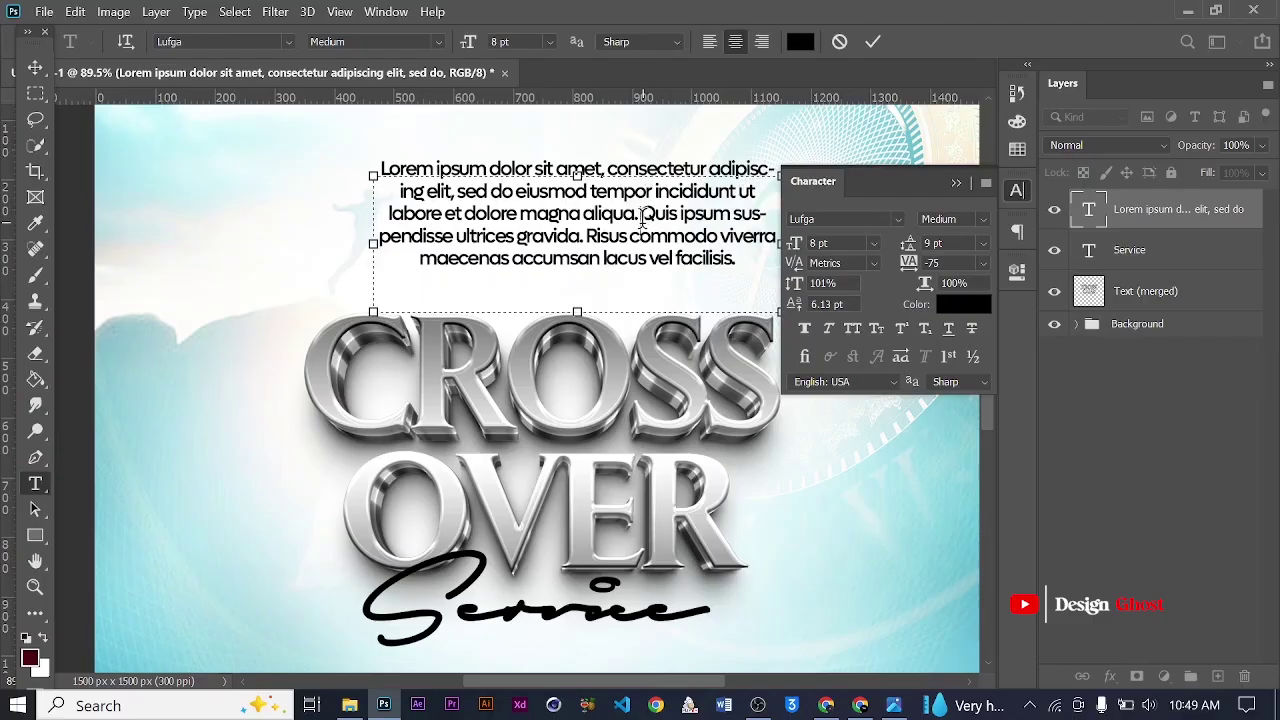
left_click_drag(641, 214, 730, 300)
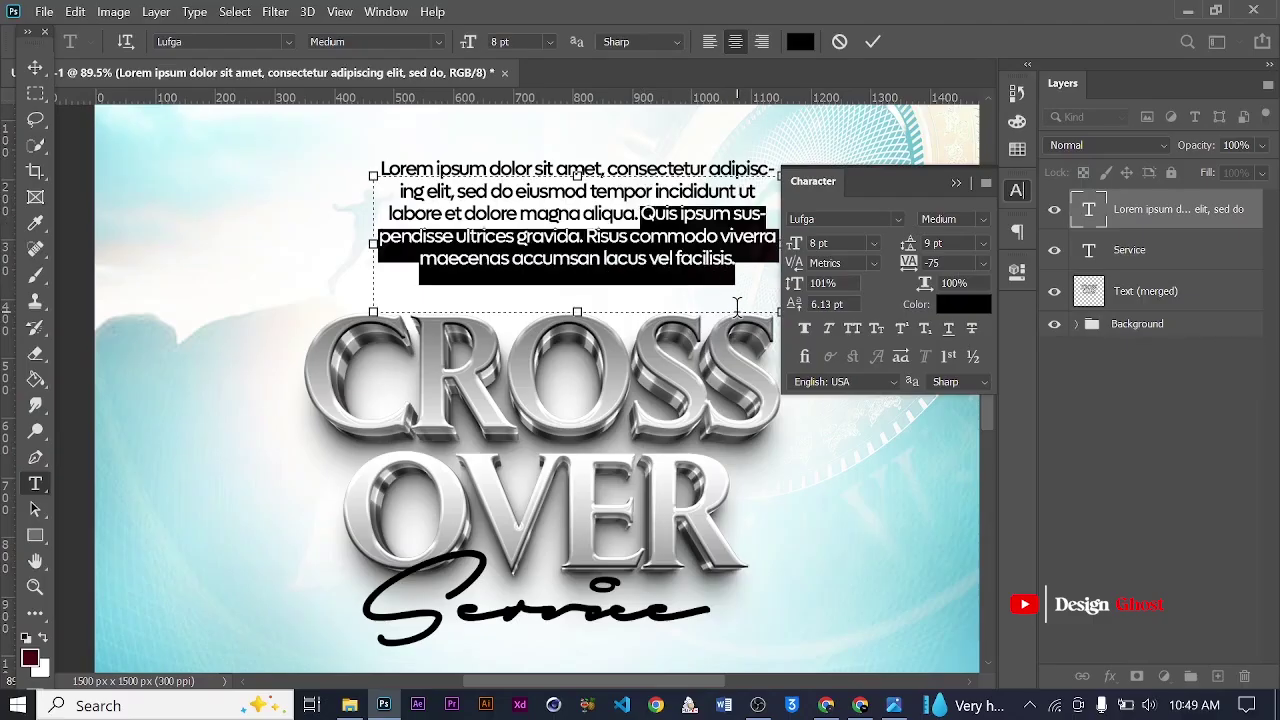
key("BackSpace")
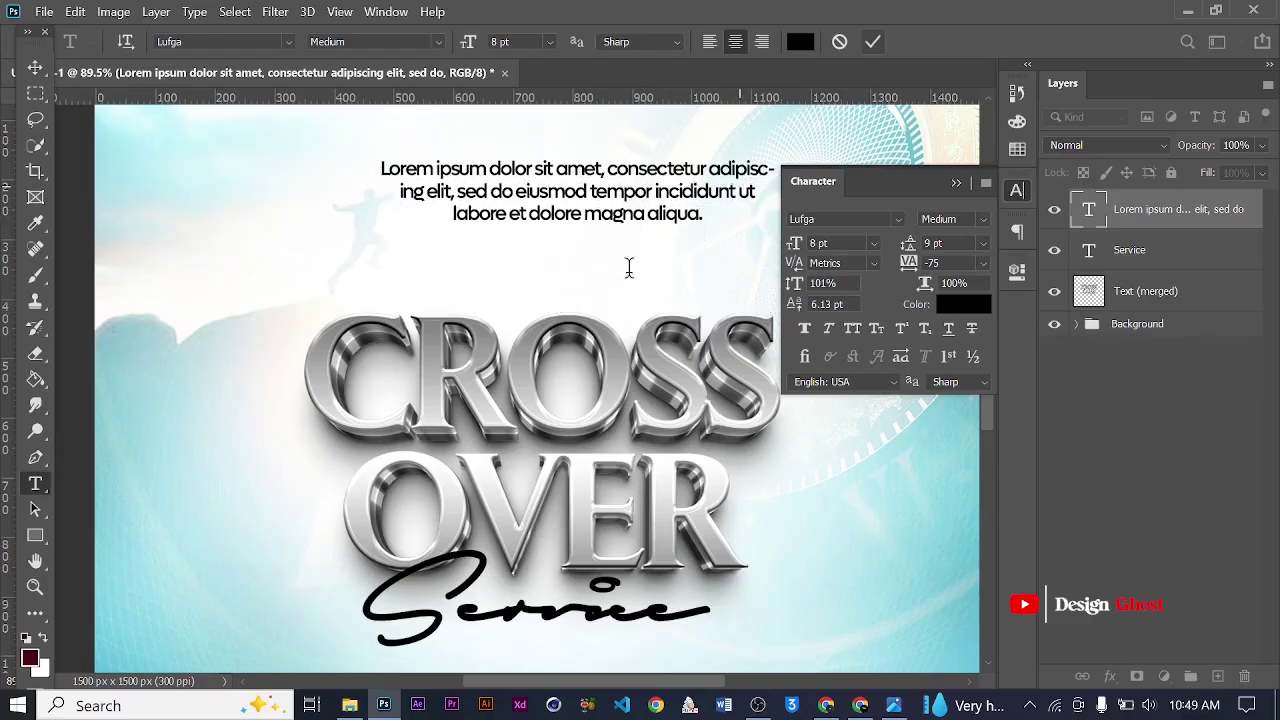
left_click_drag(576, 310, 577, 242)
left_click(873, 45)
key("v")
- Scale the paragraph down to about 82% with Free Transform
scroll(615, 302, "down", 3)
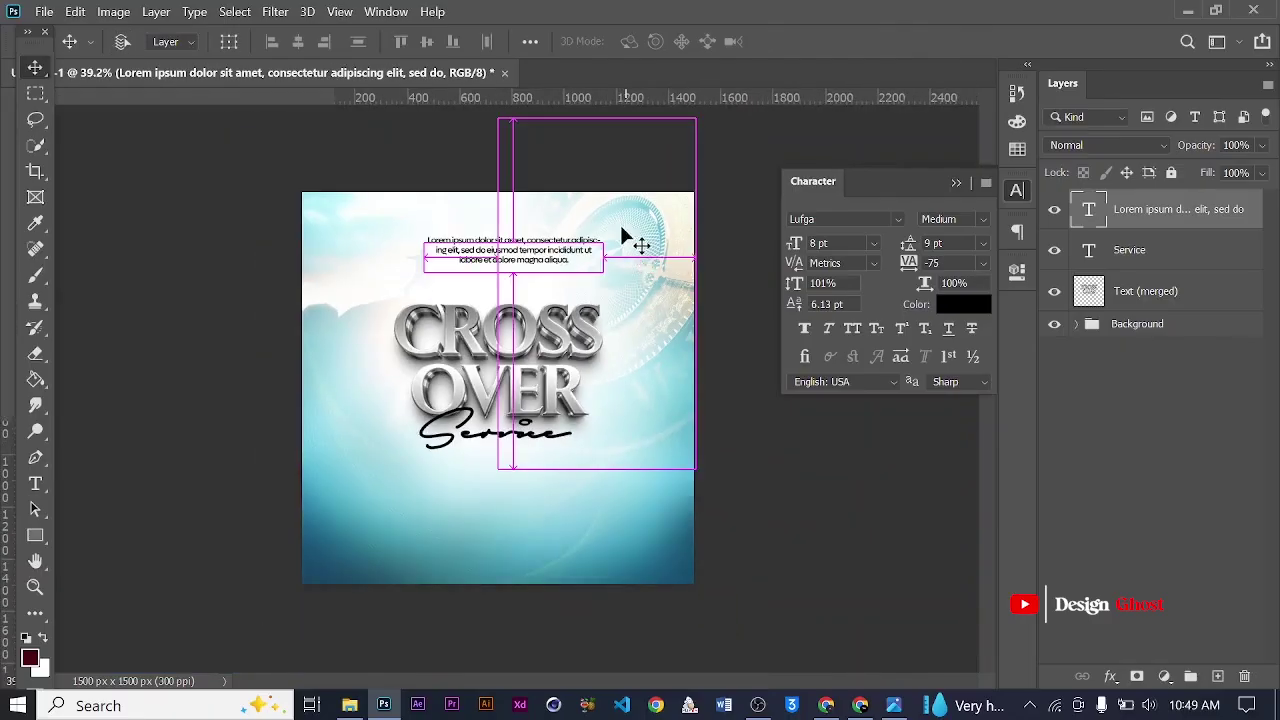
scroll(563, 226, "up", 3)
key("ctrl+t")
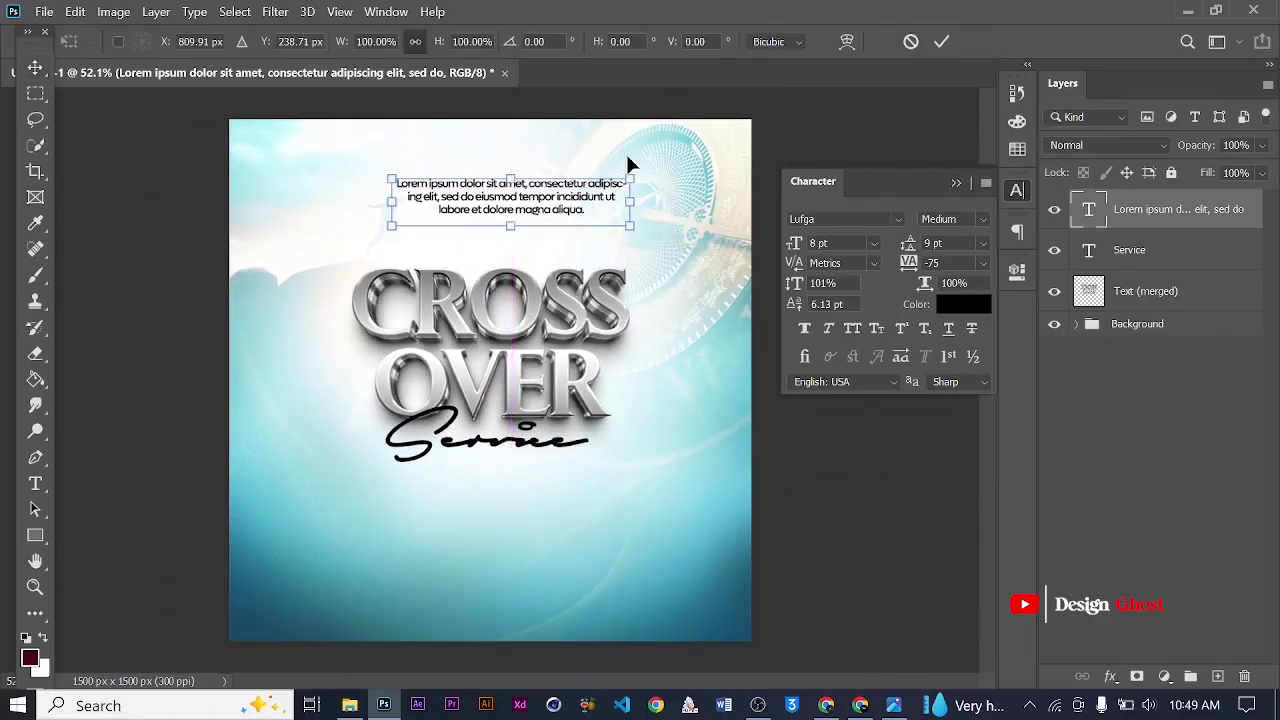
scroll(590, 175, "up", 3)
left_click_drag(667, 172, 571, 172)
key("Return")
scroll(571, 178, "down", 3)
- Centre the paragraph horizontally on the flyer and nudge it down slightly
key("ctrl+a")
left_click(298, 41)
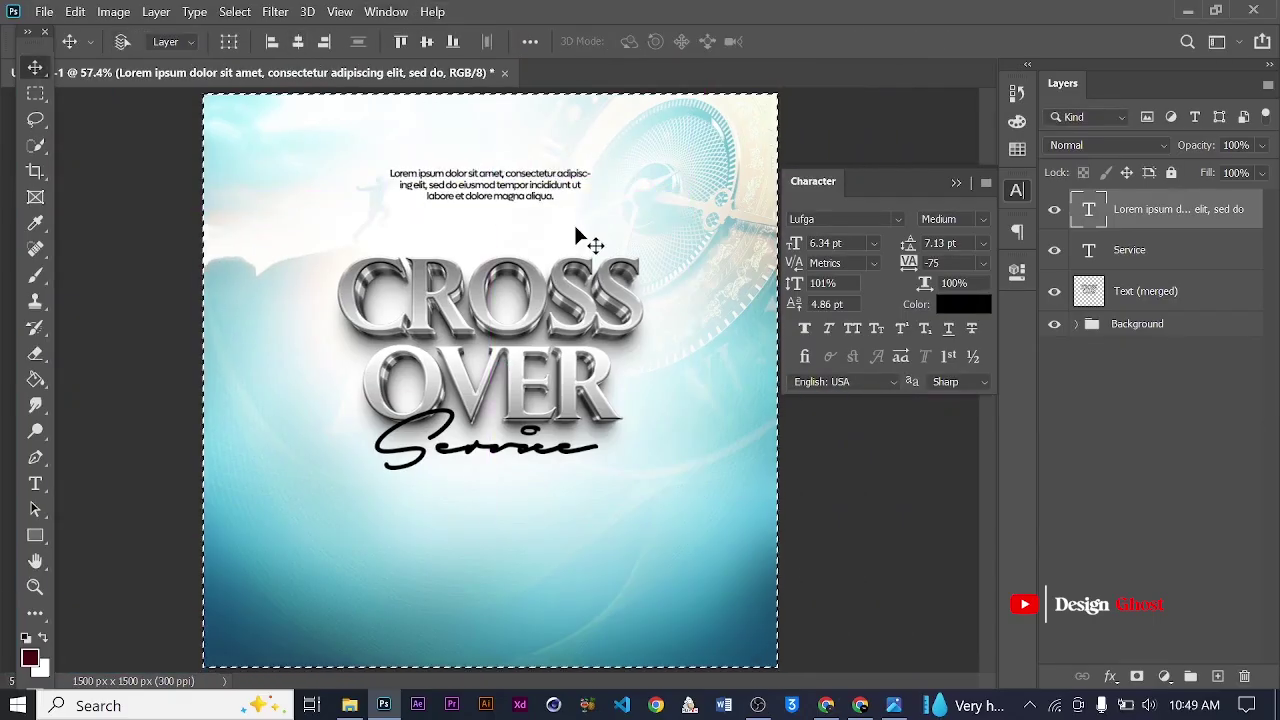
key("ctrl+s")
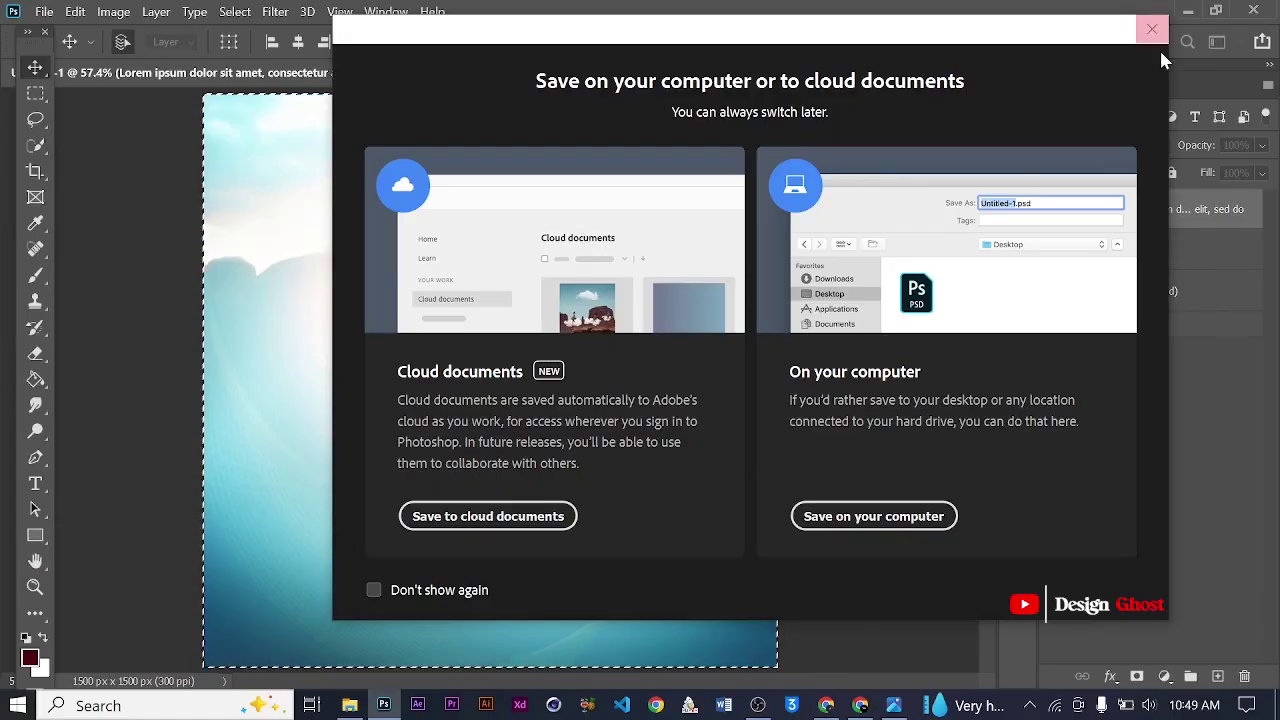
left_click(1152, 28)
key("ctrl+d")
key("Down")
key("Down")
key("Down")
key("Down")
key("Down")
key("Down")
scroll(540, 276, "up", 2)
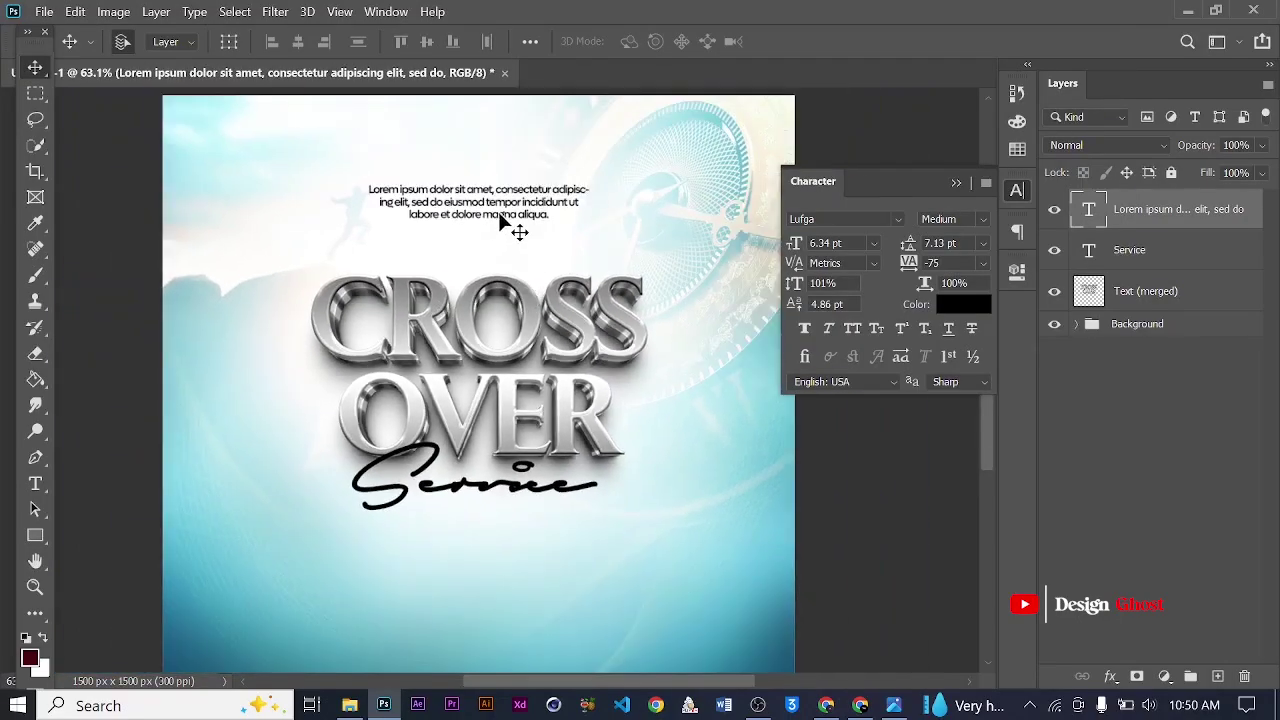
- Add a new text line reading 'presents' below the lorem paragraph
key("ctrl+plus")
left_click(35, 483)
scroll(389, 230, "up", 2)
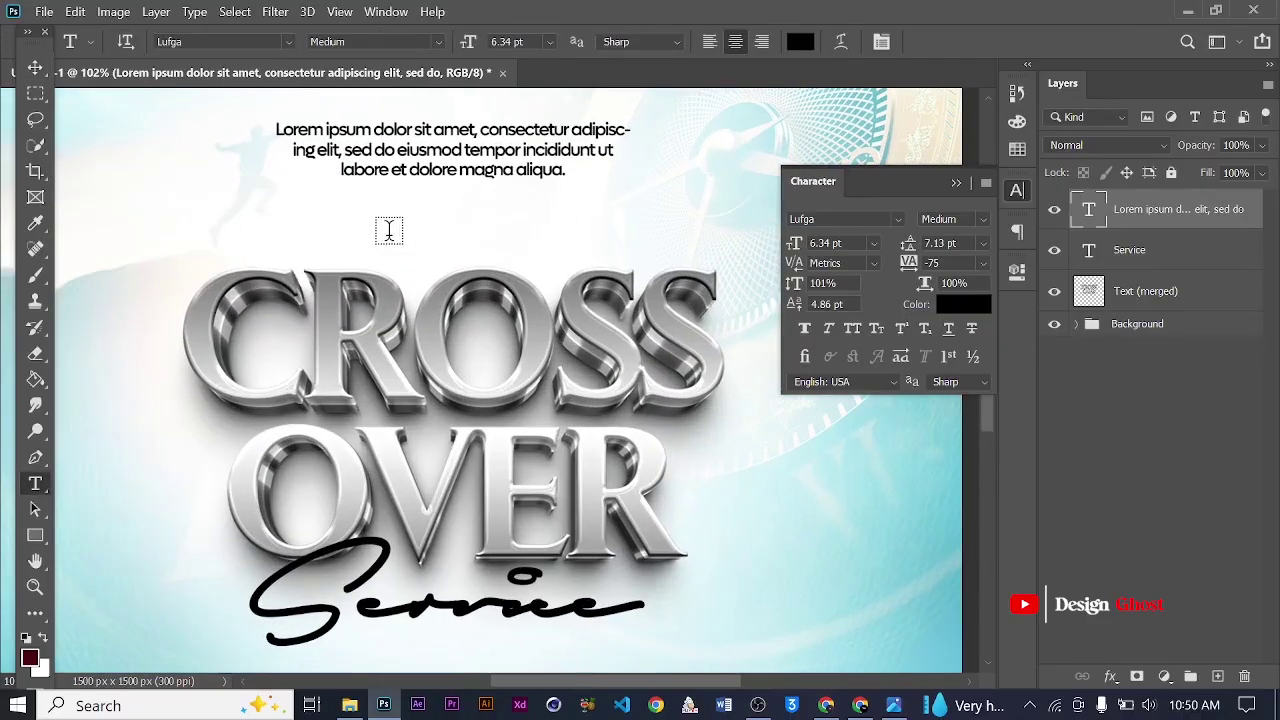
left_click(389, 230)
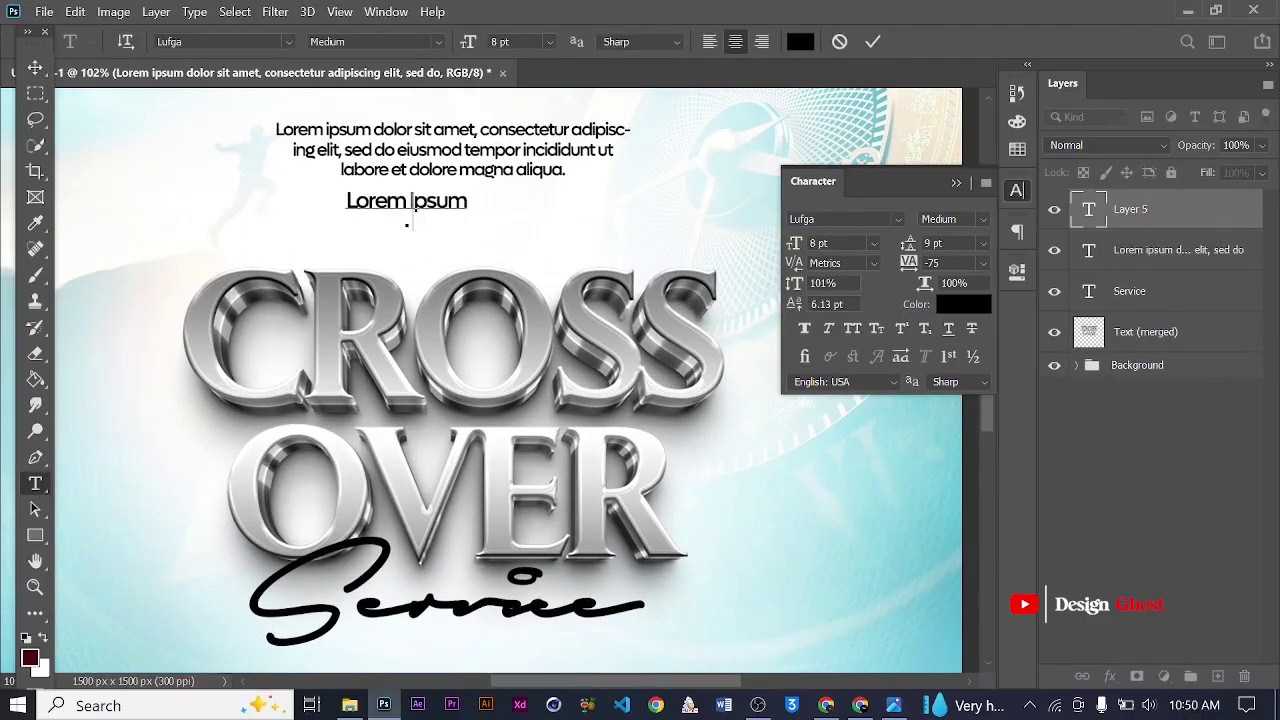
type("presents")
left_click(872, 41)
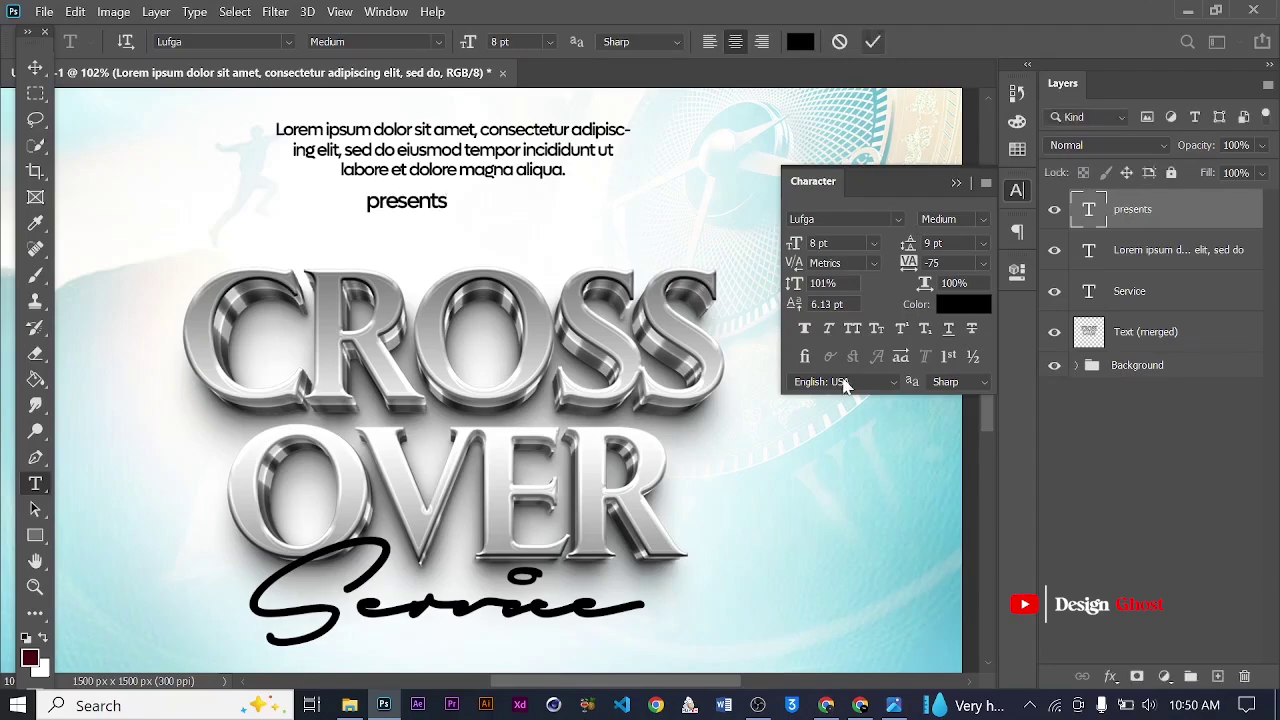
- Make PRESENTS all caps with 725 letter tracking
left_click(852, 330)
left_click(34, 67)
left_click_drag(907, 262, 930, 257)
left_click(957, 184)
scroll(820, 257, "down", 2)
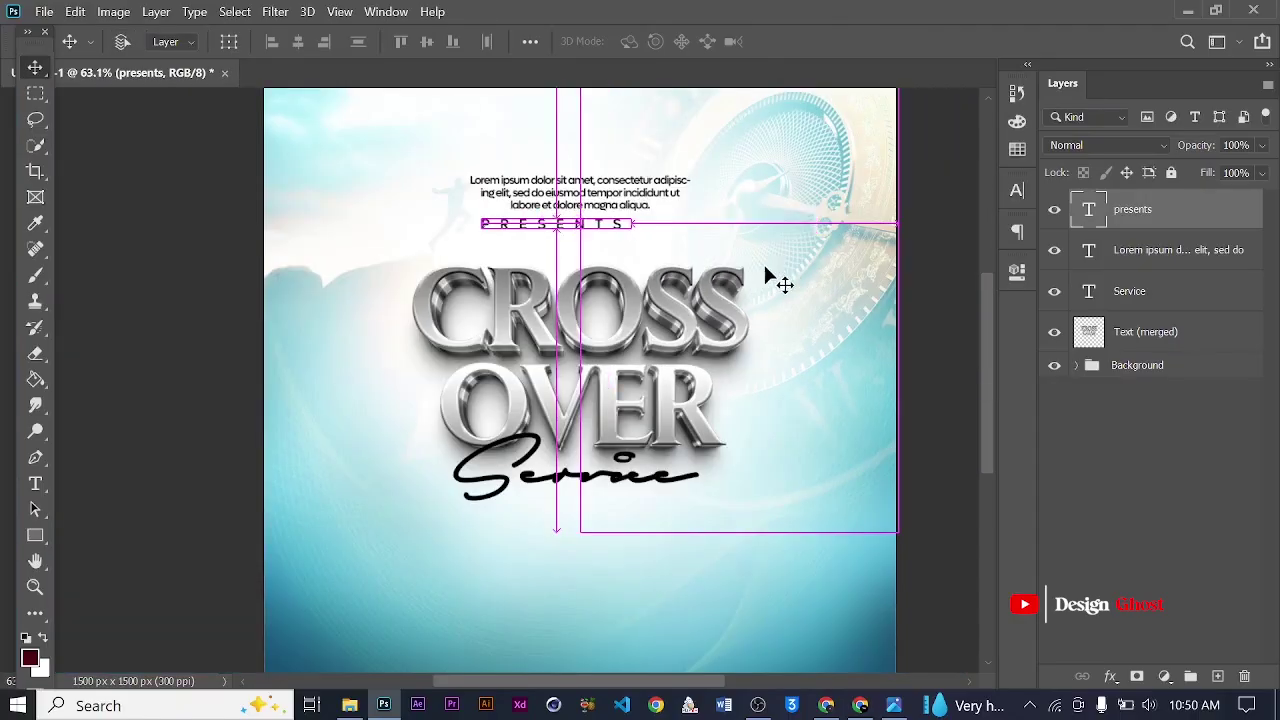
- Scale PRESENTS down, centre it horizontally on the flyer, and move it slightly lower
key("ctrl+t")
left_click_drag(620, 215, 558, 212)
key("Return")
scroll(556, 207, "down", 2)
key("ctrl+a")
left_click(298, 41)
left_click_drag(600, 320, 600, 324)
key("ctrl+d")
- Review the Lufga font weight options for PRESENTS in the character settings
left_click(1016, 190)
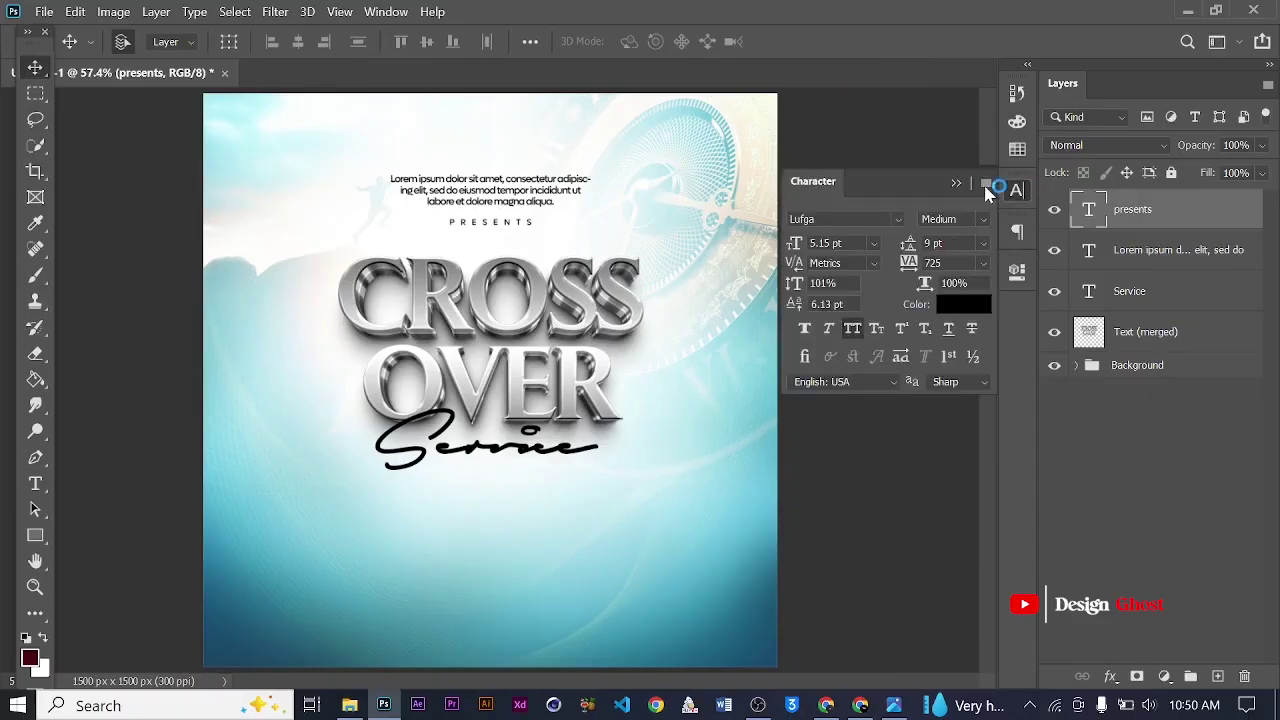
left_click(985, 220)
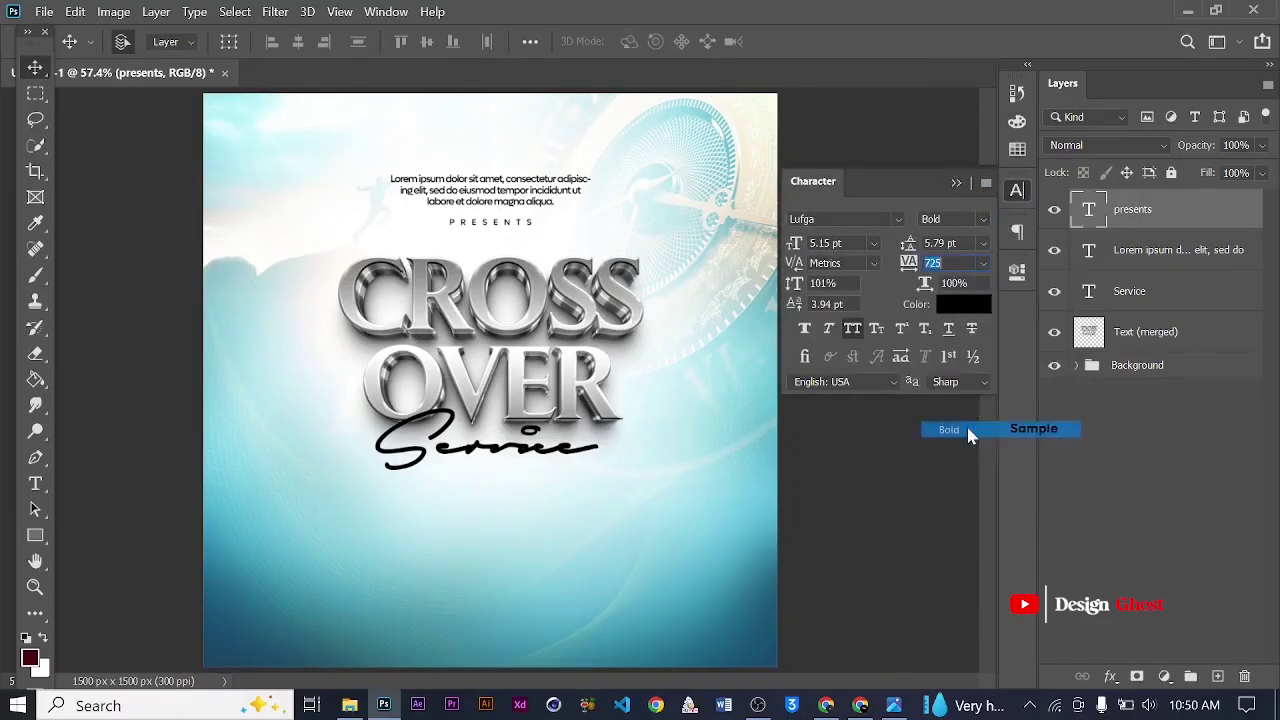
left_click(956, 184)
scroll(590, 345, "down", 3)
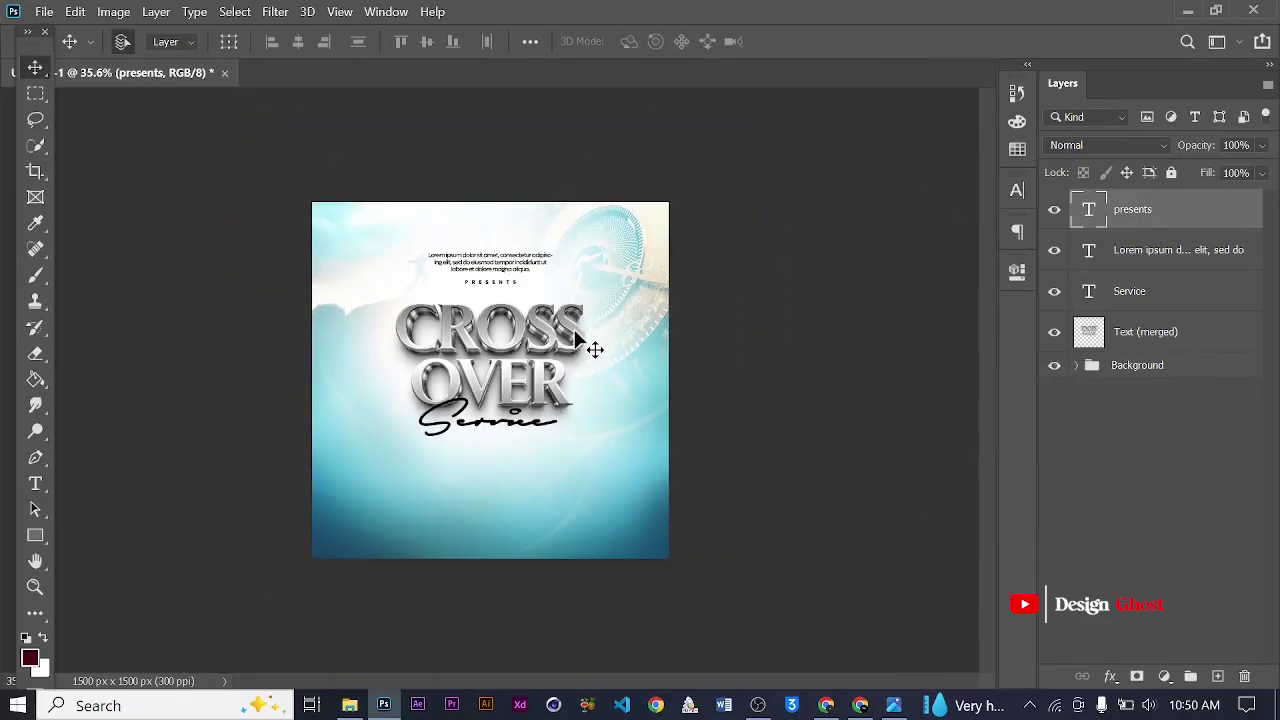
scroll(491, 397, "up", 4)
scroll(481, 219, "down", 3)
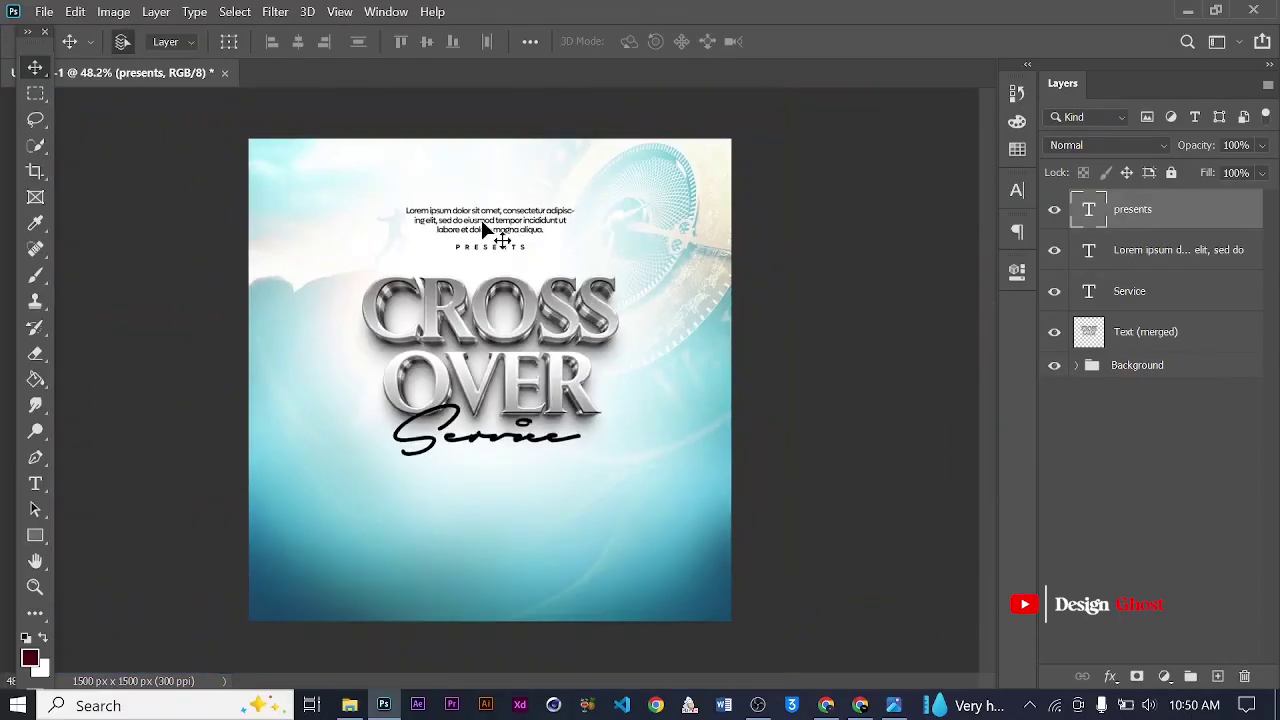
scroll(482, 226, "up", 1)
- Drag a copy of PRESENTS toward the flyer's bottom, then delete the duplicate
left_click_drag(490, 226, 482, 550)
scroll(560, 548, "up", 2)
scroll(596, 458, "down", 1)
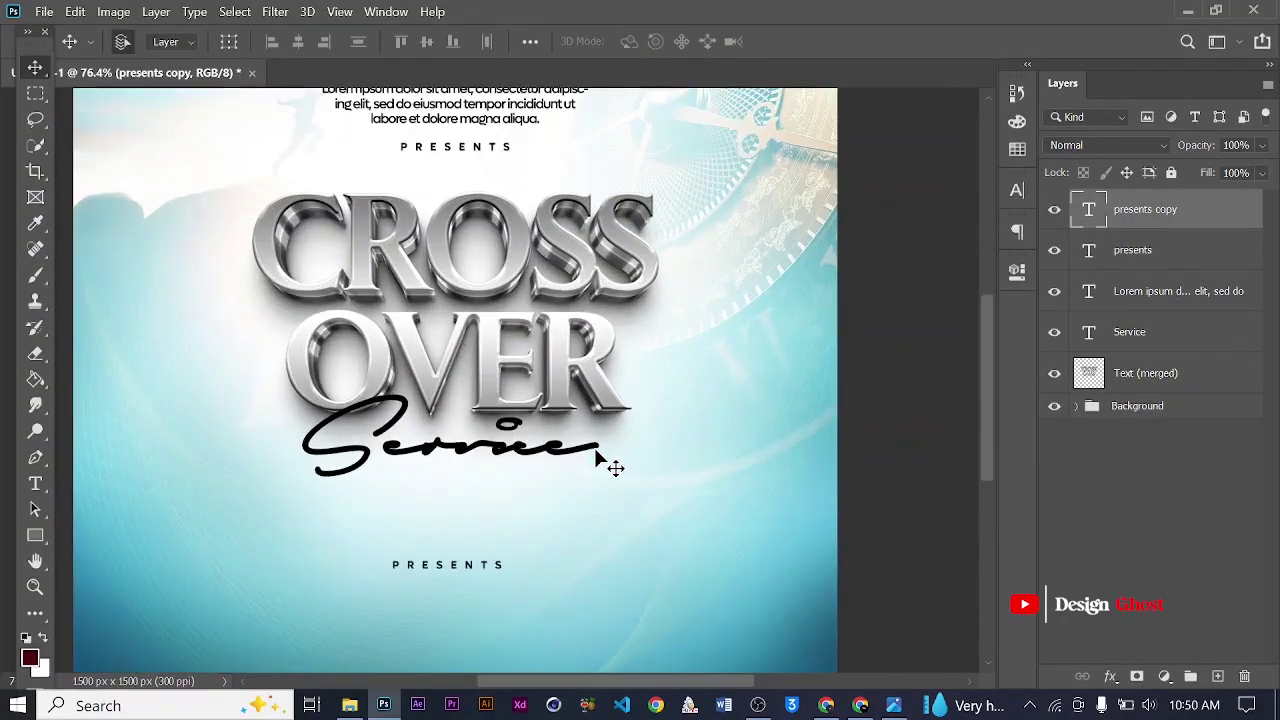
scroll(570, 468, "down", 3)
scroll(540, 476, "up", 2)
key("Delete")
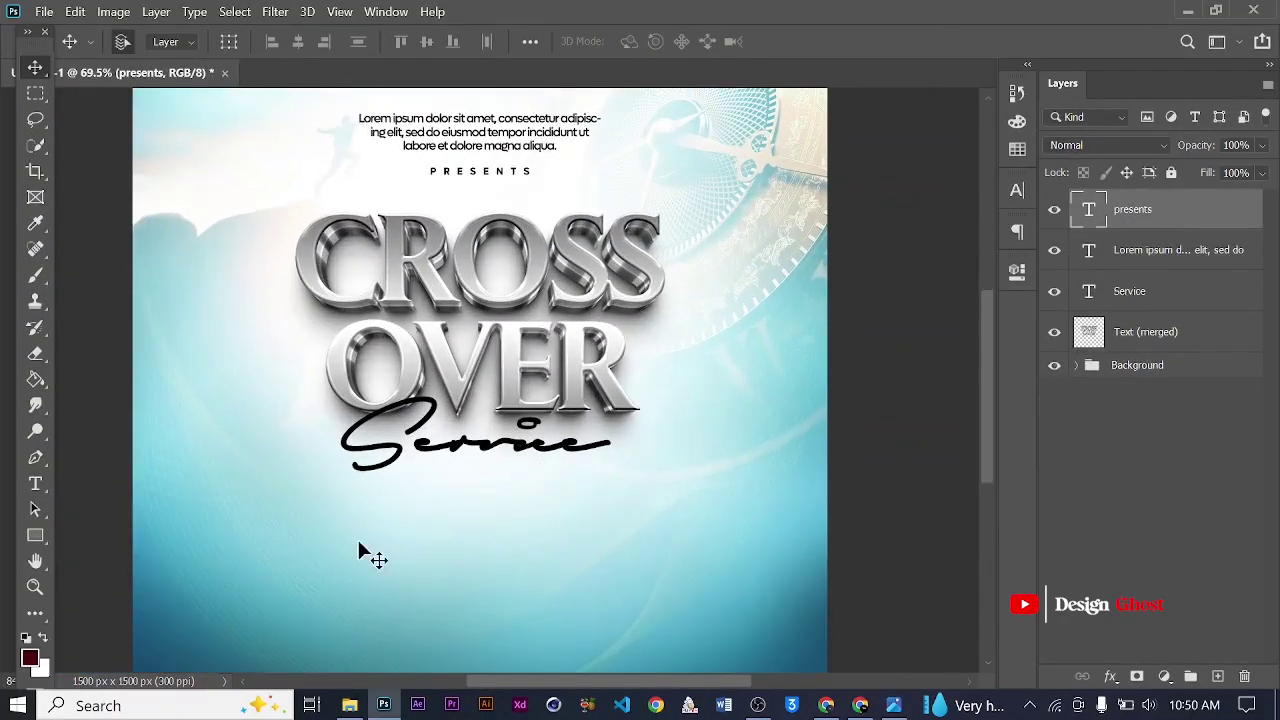
scroll(477, 366, "up", 2)
scroll(477, 366, "down", 1)
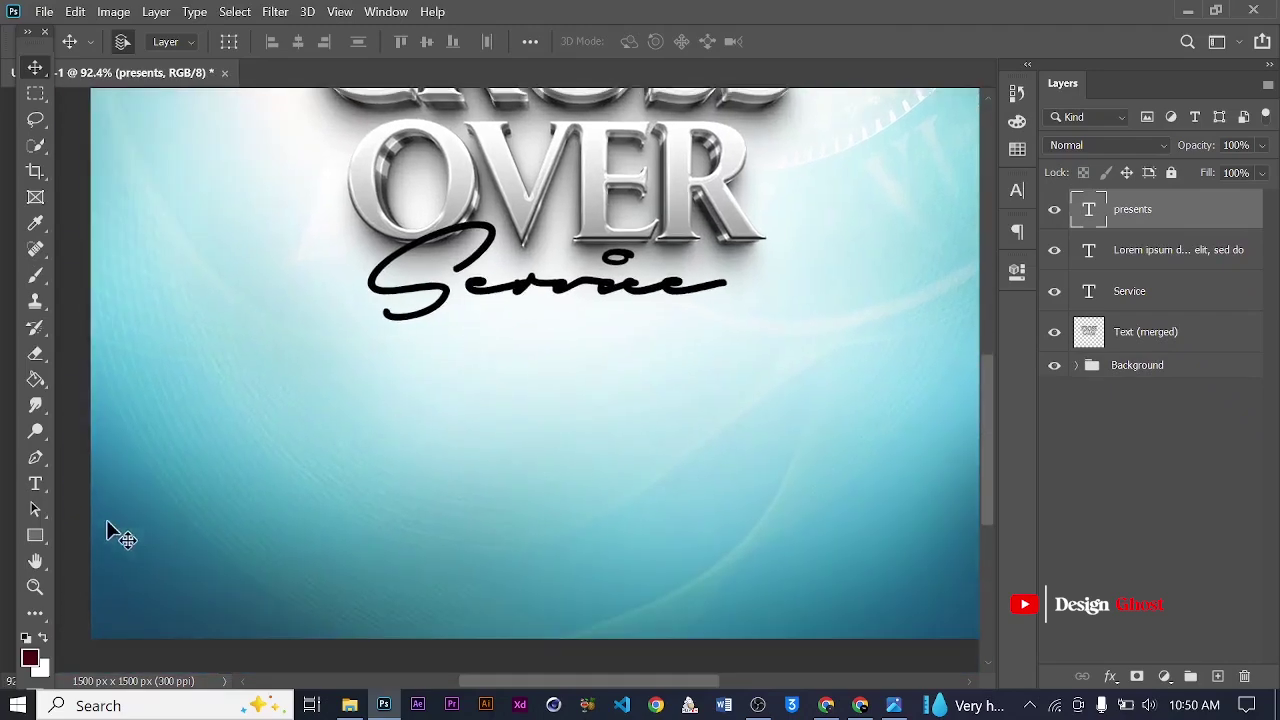
- Draw a rectangle shape below the Service script
left_click(35, 535)
scroll(312, 375, "down", 2)
left_click_drag(320, 365, 690, 445)
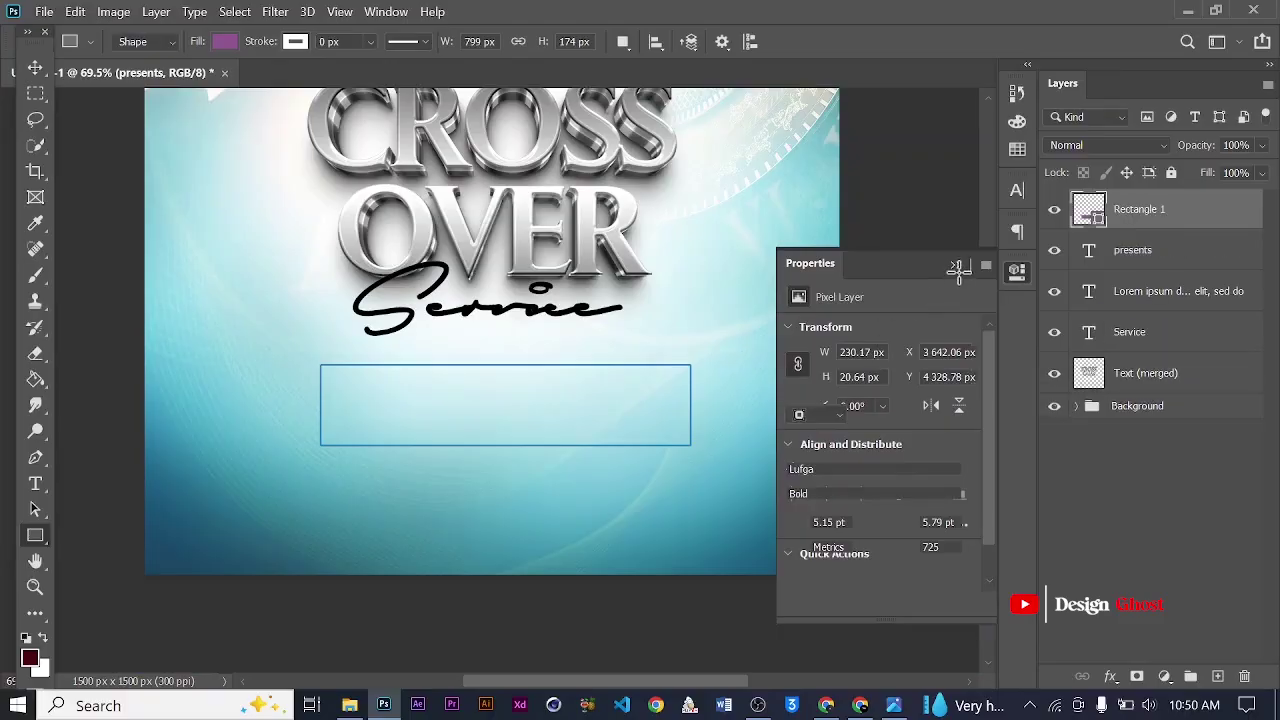
left_click(956, 264)
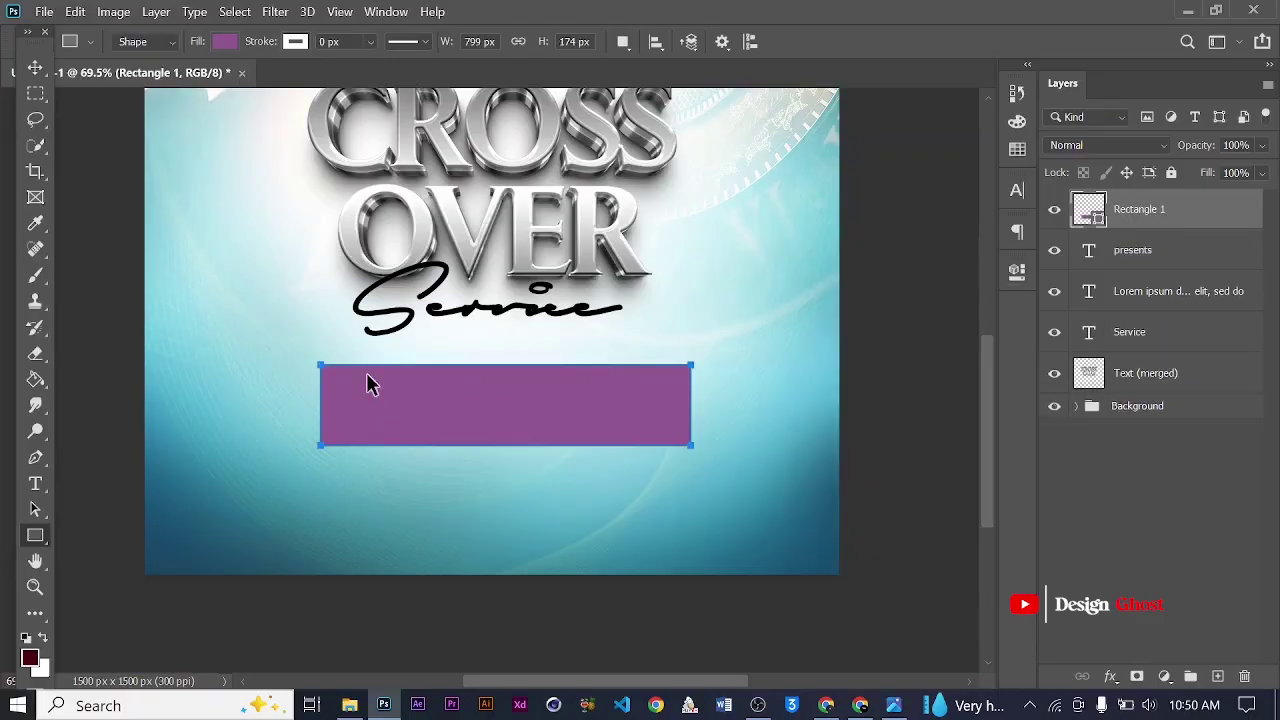
- Centre the rectangle horizontally on the flyer
key("ctrl+a")
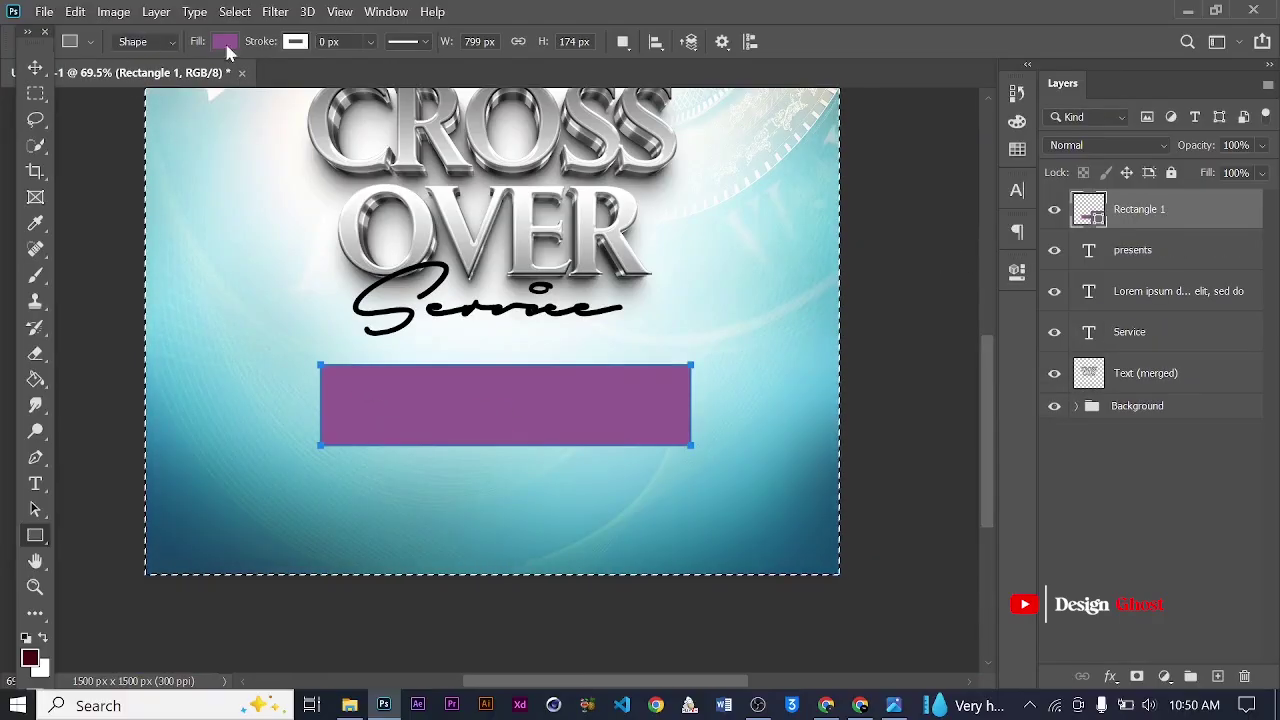
scroll(375, 255, "down", 5)
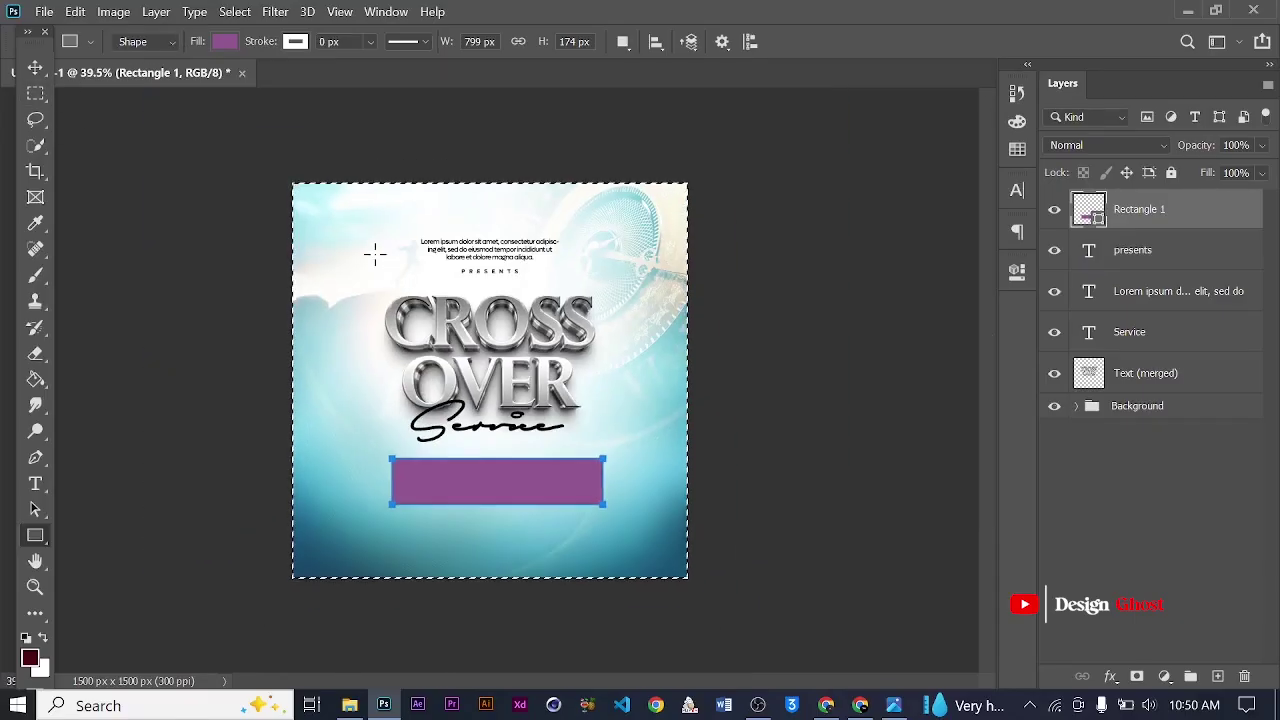
key("v")
left_click(298, 41)
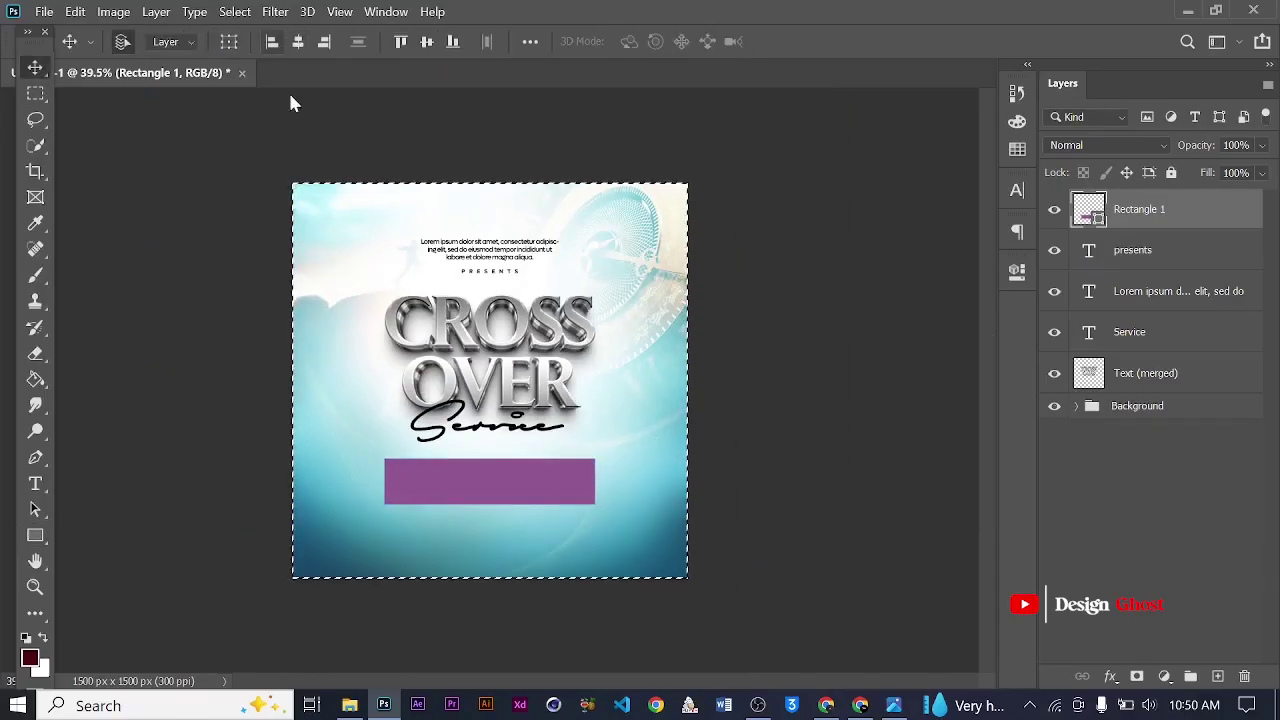
key("ctrl+minus")
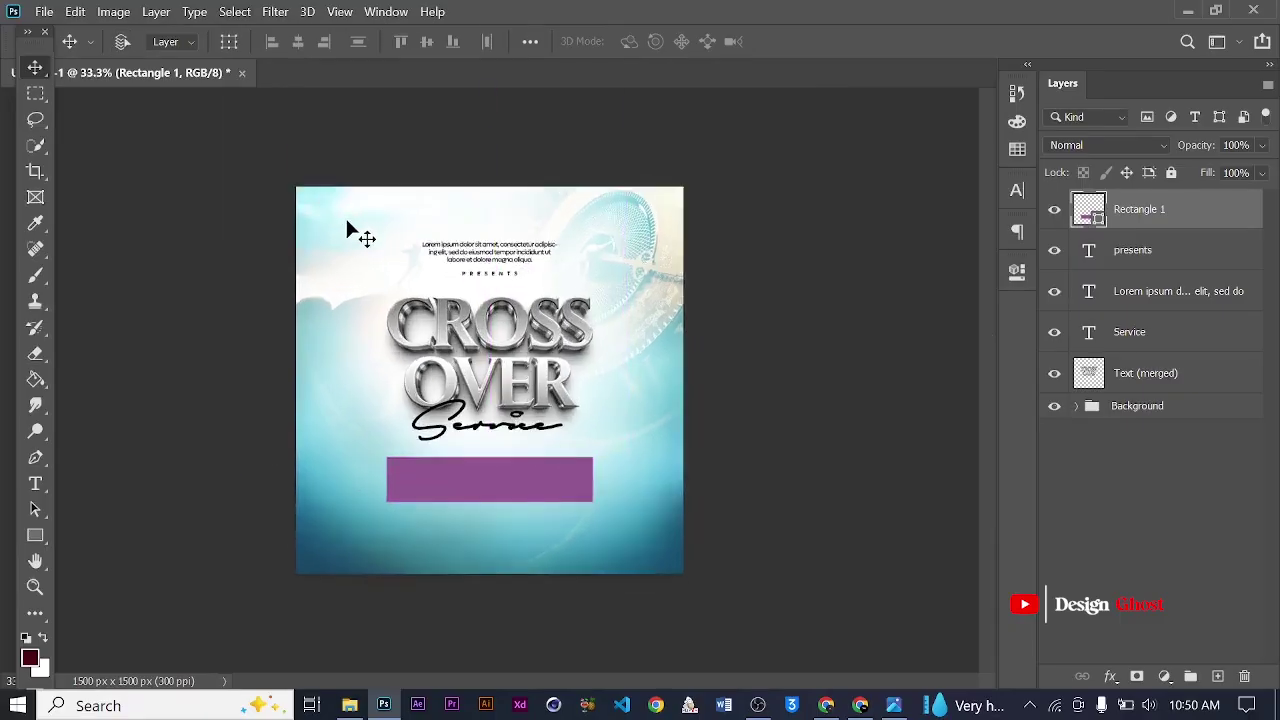
key("ctrl+d")
scroll(347, 235, "up", 3)
scroll(634, 300, "down", 3)
scroll(646, 314, "down", 2)
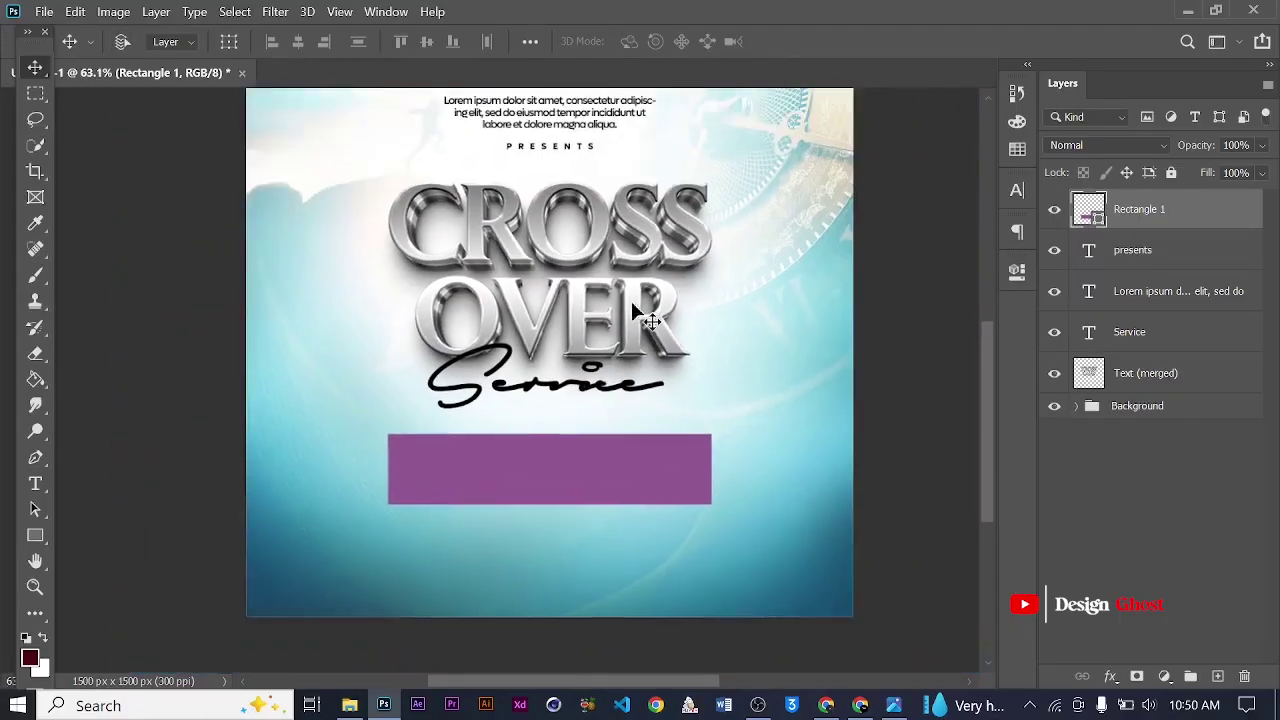
scroll(632, 318, "down", 1)
- Set the foreground colour to a dark blue
left_click(30, 657)
left_click(240, 594)
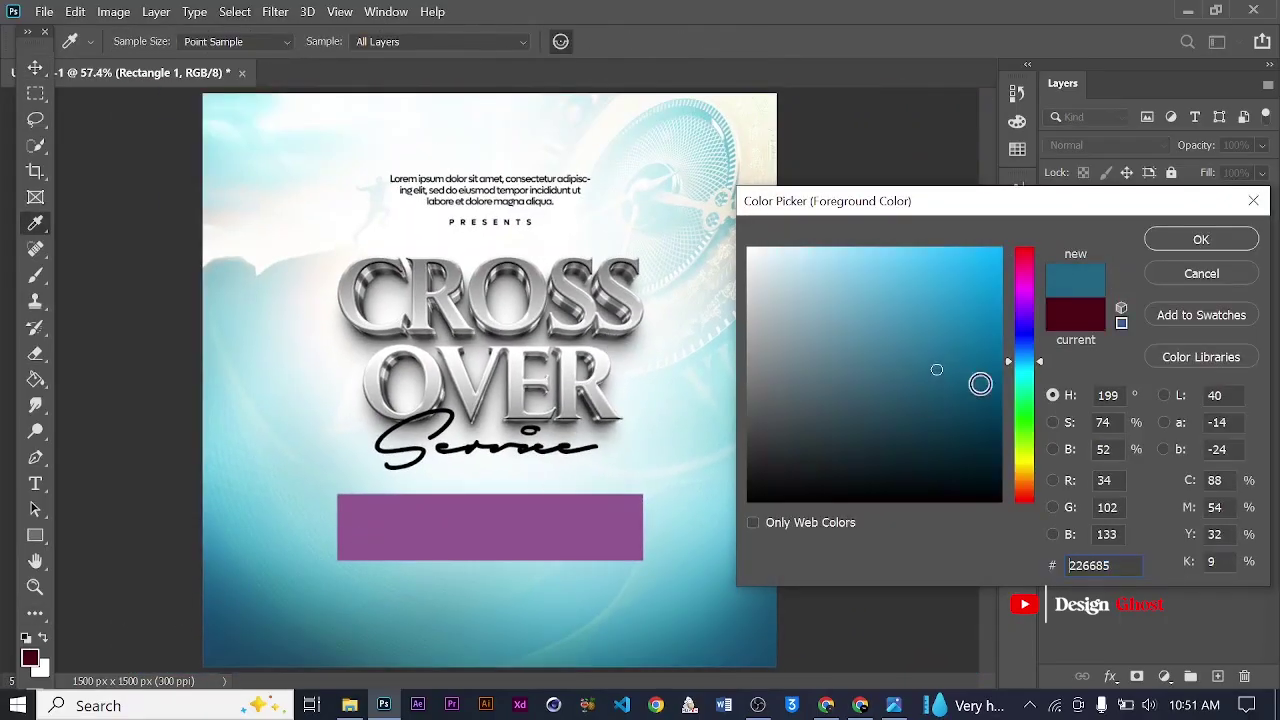
left_click(1030, 360)
left_click_drag(1040, 363, 1035, 338)
left_click(1201, 240)
- Fill the rectangle with the dark navy swatch
key("u")
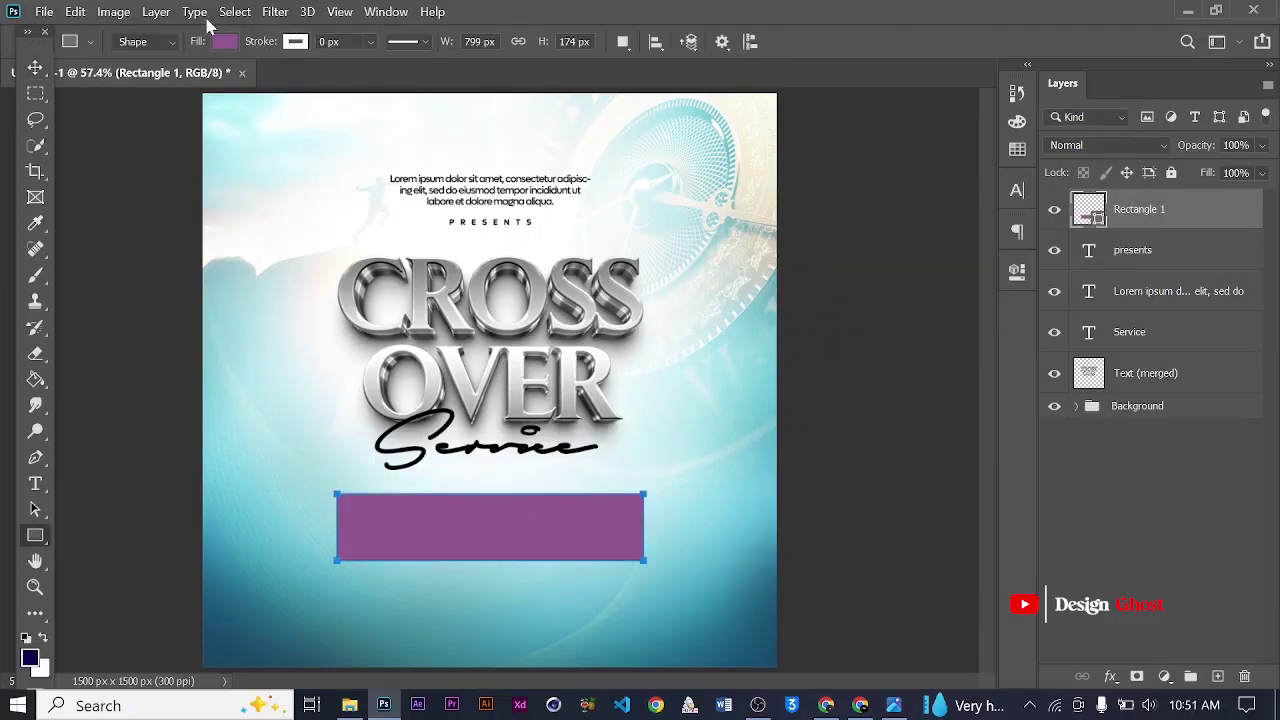
left_click(226, 42)
left_click(108, 134)
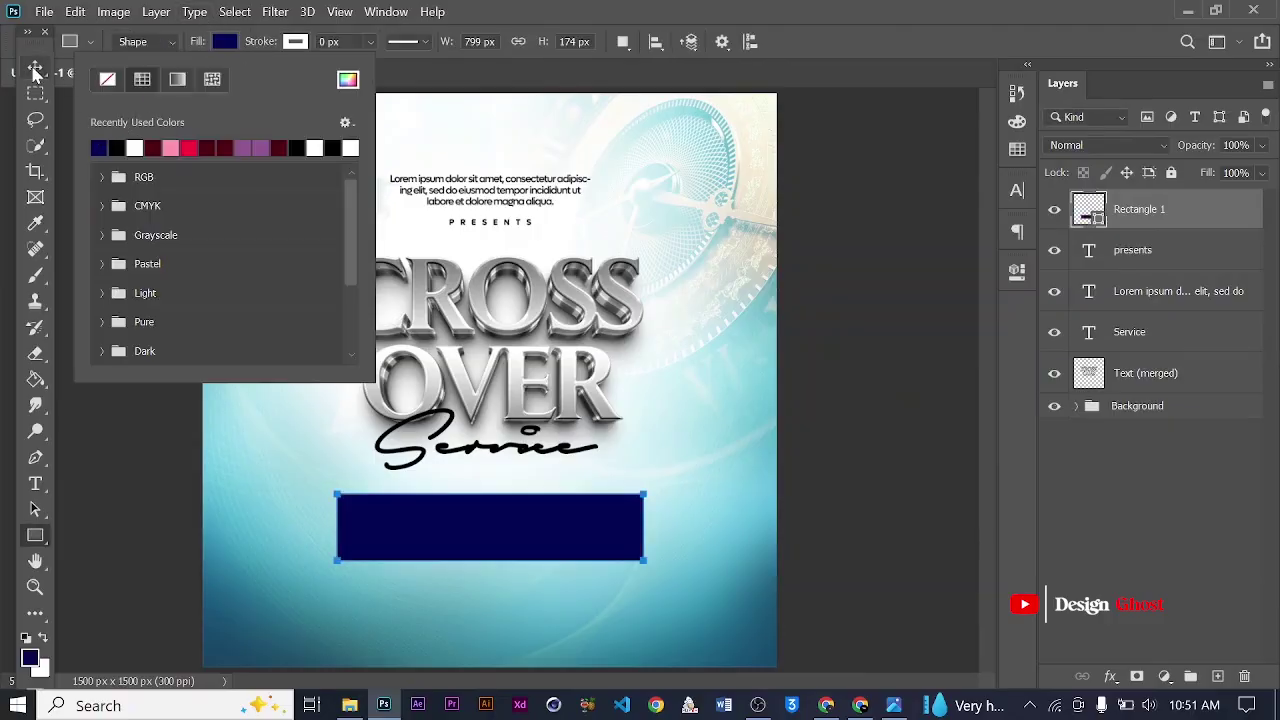
left_click(34, 67)
key("ctrl+minus")
key("ctrl+plus")
key("ctrl+a")
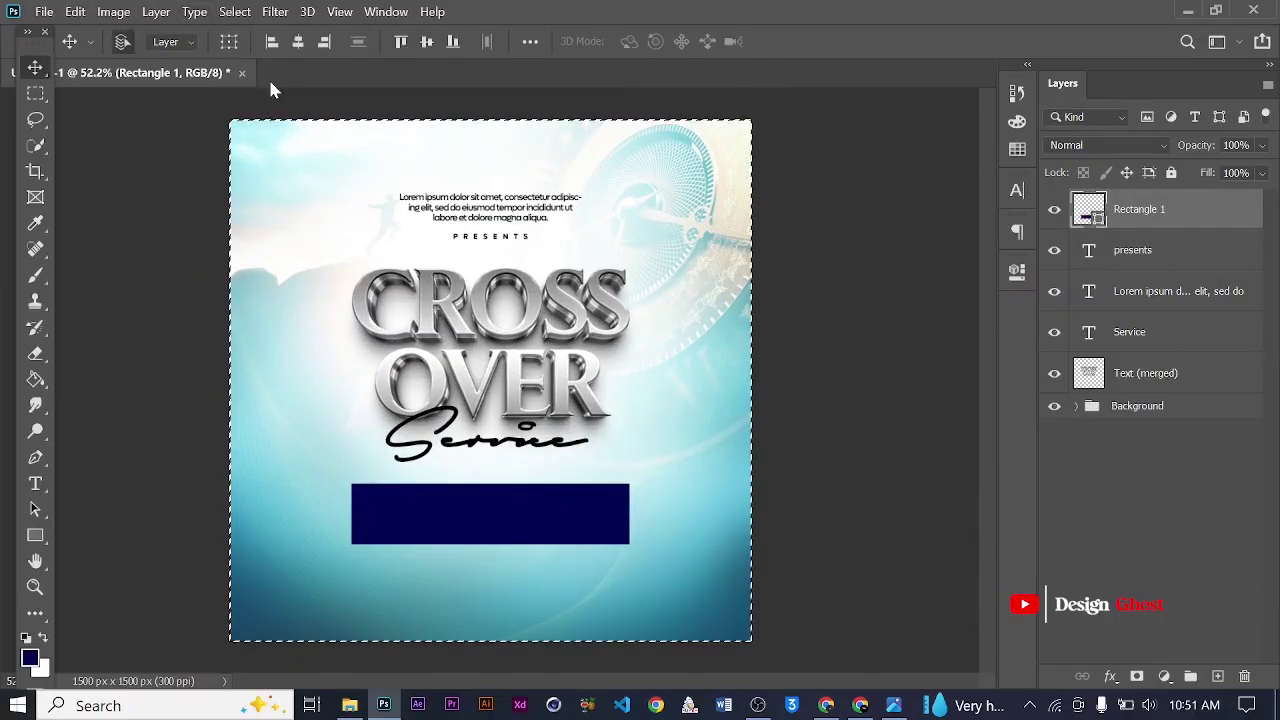
key("ctrl+minus")
key("ctrl+d")
scroll(570, 510, "up", 3)
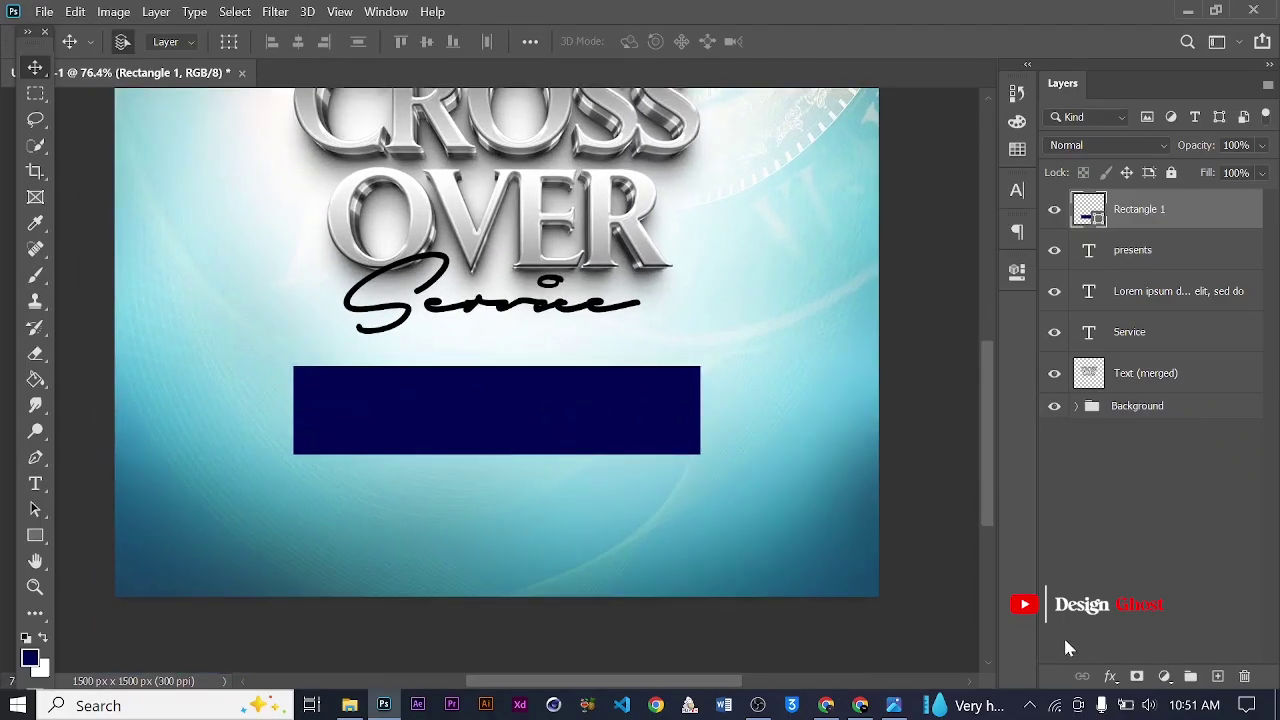
- Add a Gradient Overlay effect to the rectangle and open its gradient editor
left_click(1110, 676)
left_click(1145, 620)
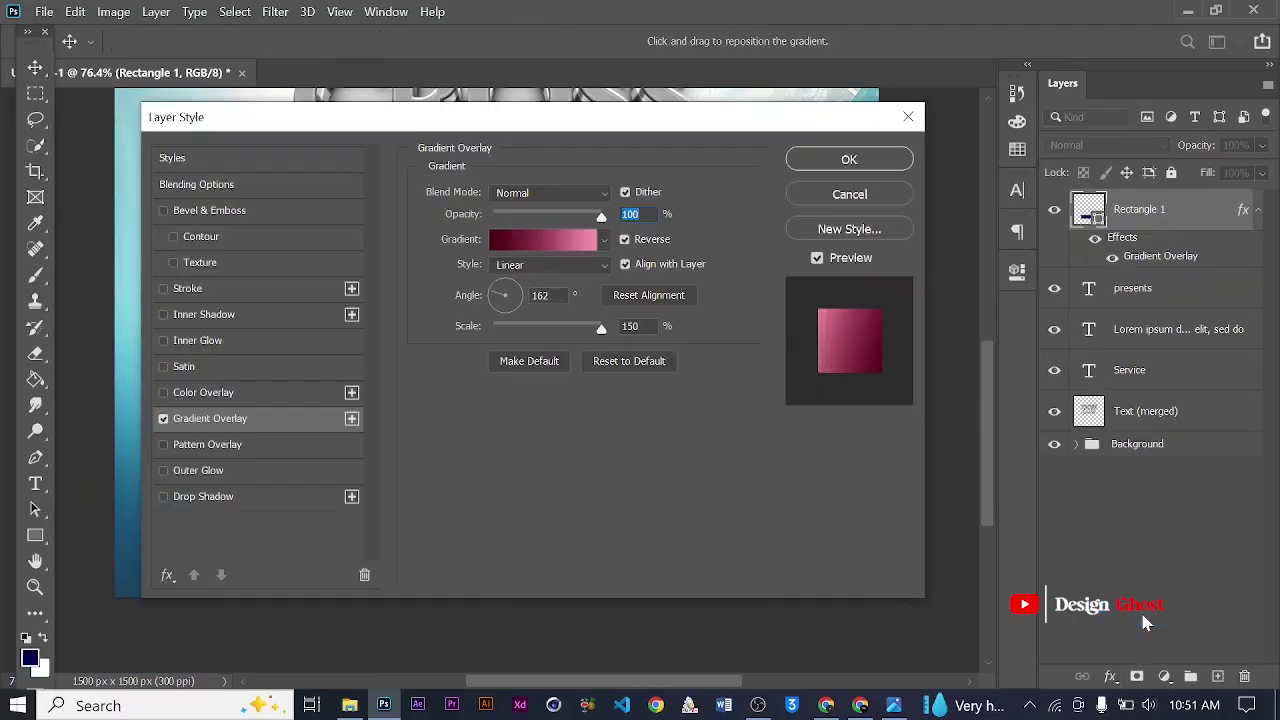
left_click_drag(577, 120, 957, 99)
left_click(898, 220)
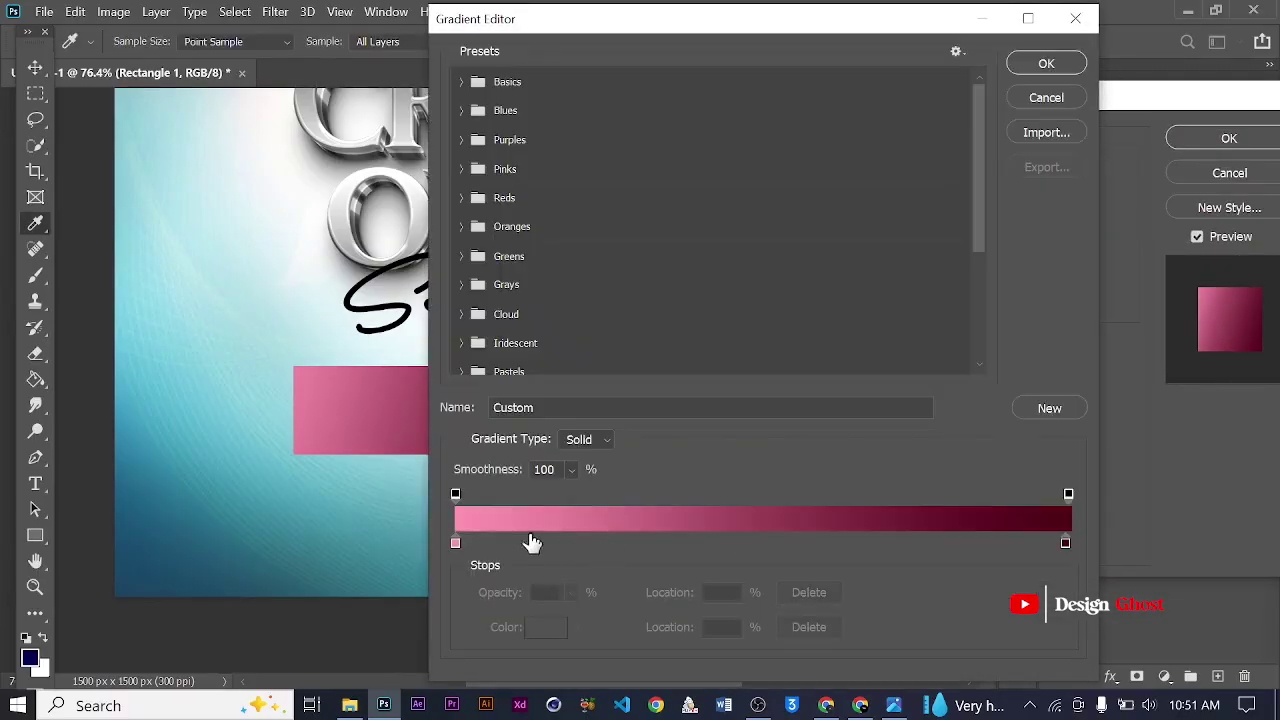
- Set the gradient's left stop to light purple and the right stop to dark navy
left_click(456, 545)
left_click(545, 628)
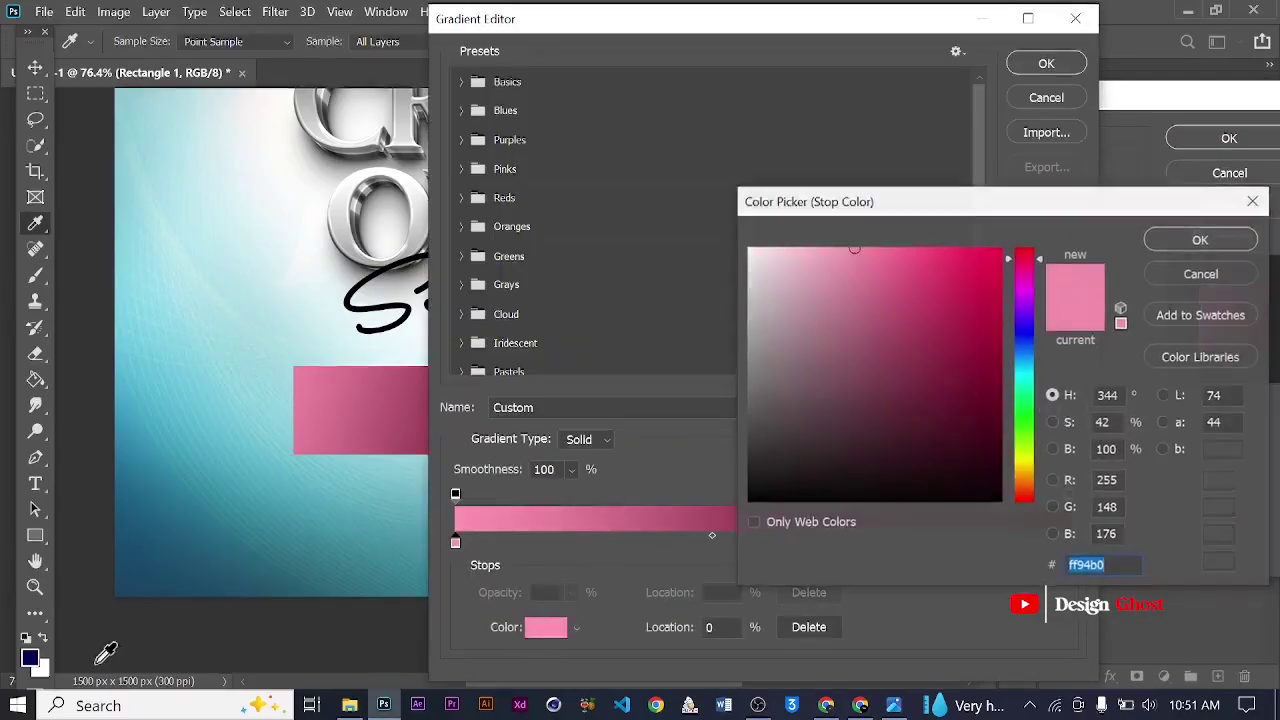
left_click(30, 652)
left_click_drag(997, 420, 866, 214)
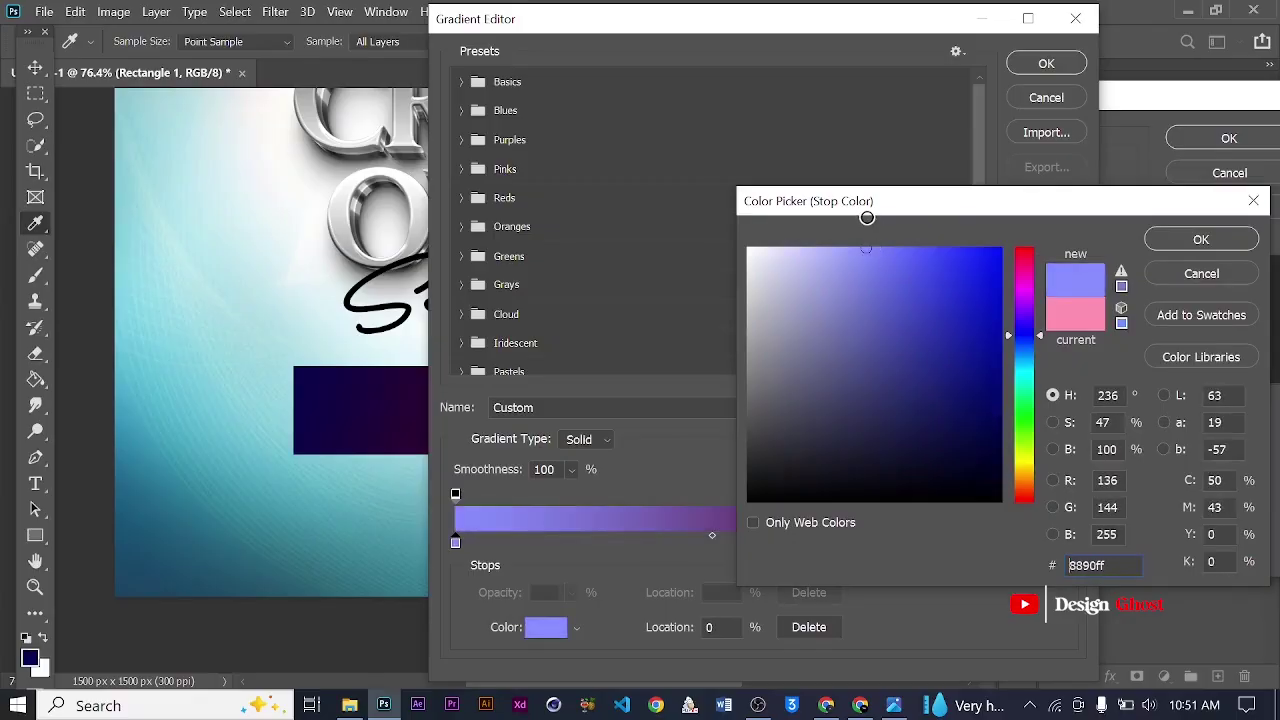
left_click(1201, 241)
left_click(1066, 545)
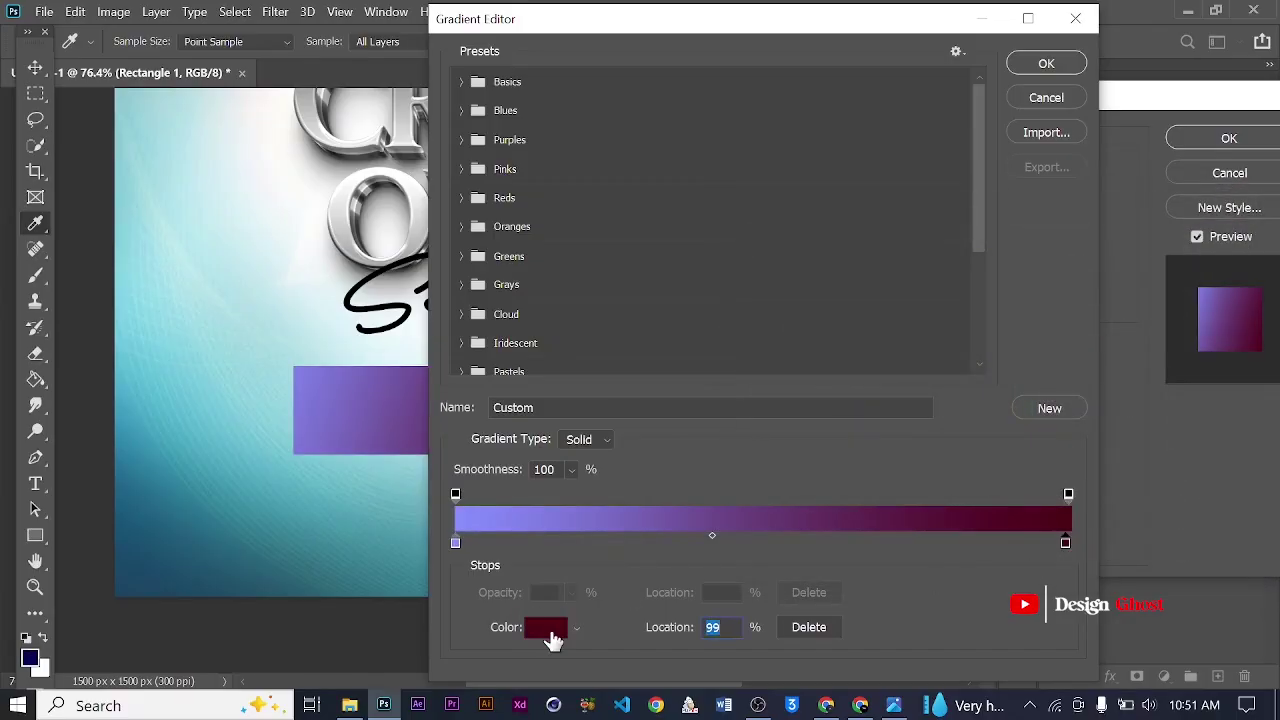
left_click(548, 628)
left_click(38, 657)
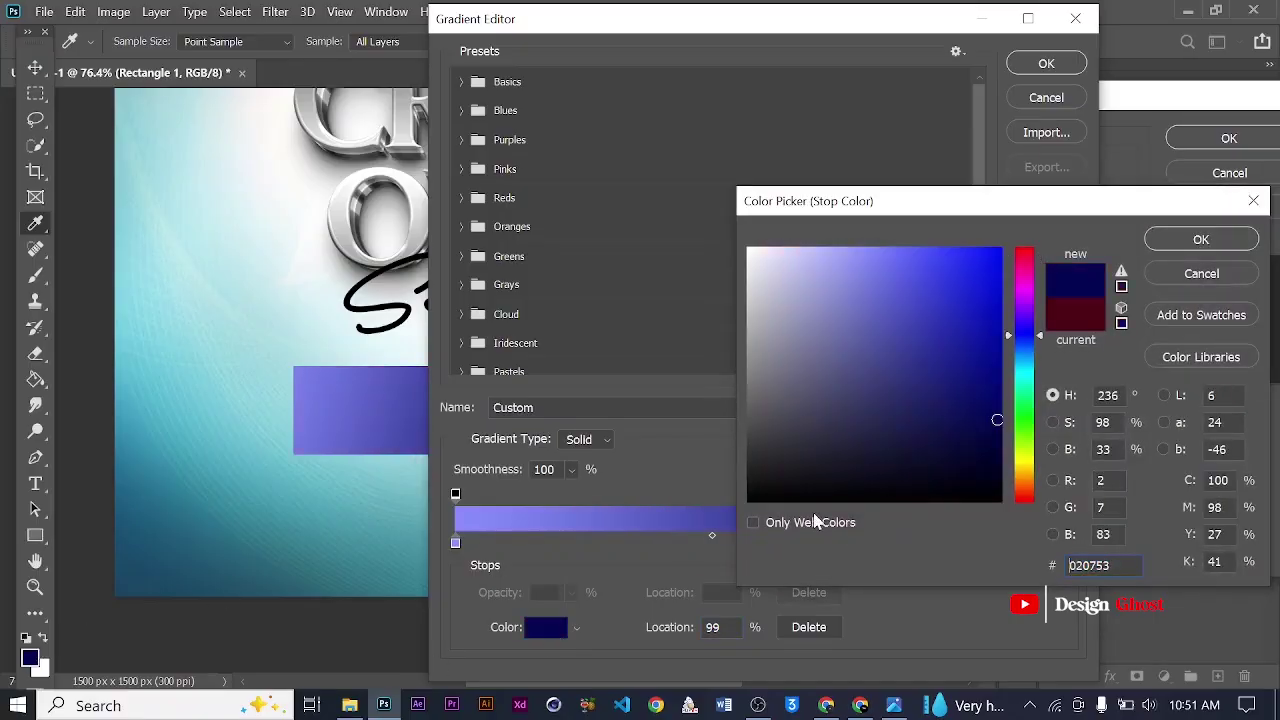
left_click(1195, 241)
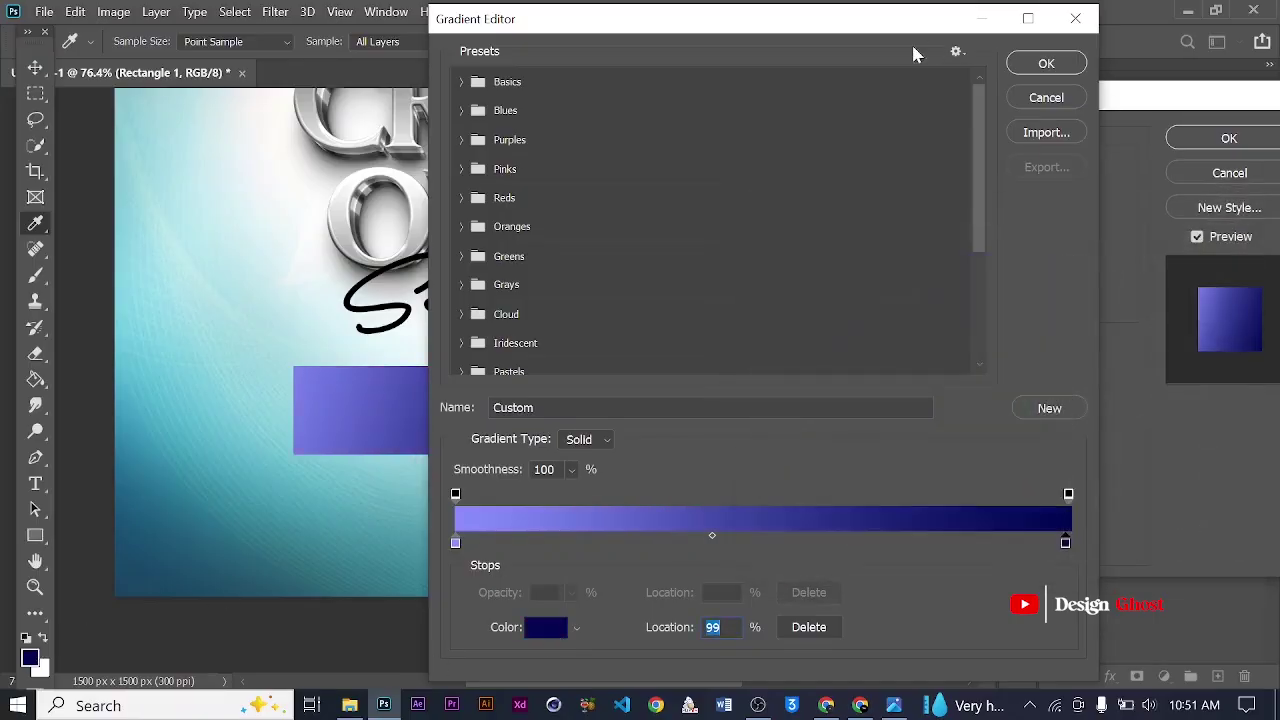
left_click(1046, 64)
- Set overlay opacity to 97%, lighten the left stop further, and apply the effect
key("Down")
key("Down")
key("Down")
mouse_move(957, 103)
left_mouse_down()
mouse_move(971, 517)
mouse_move(994, 77)
mouse_move(978, 112)
left_mouse_up()
left_click(1005, 192)
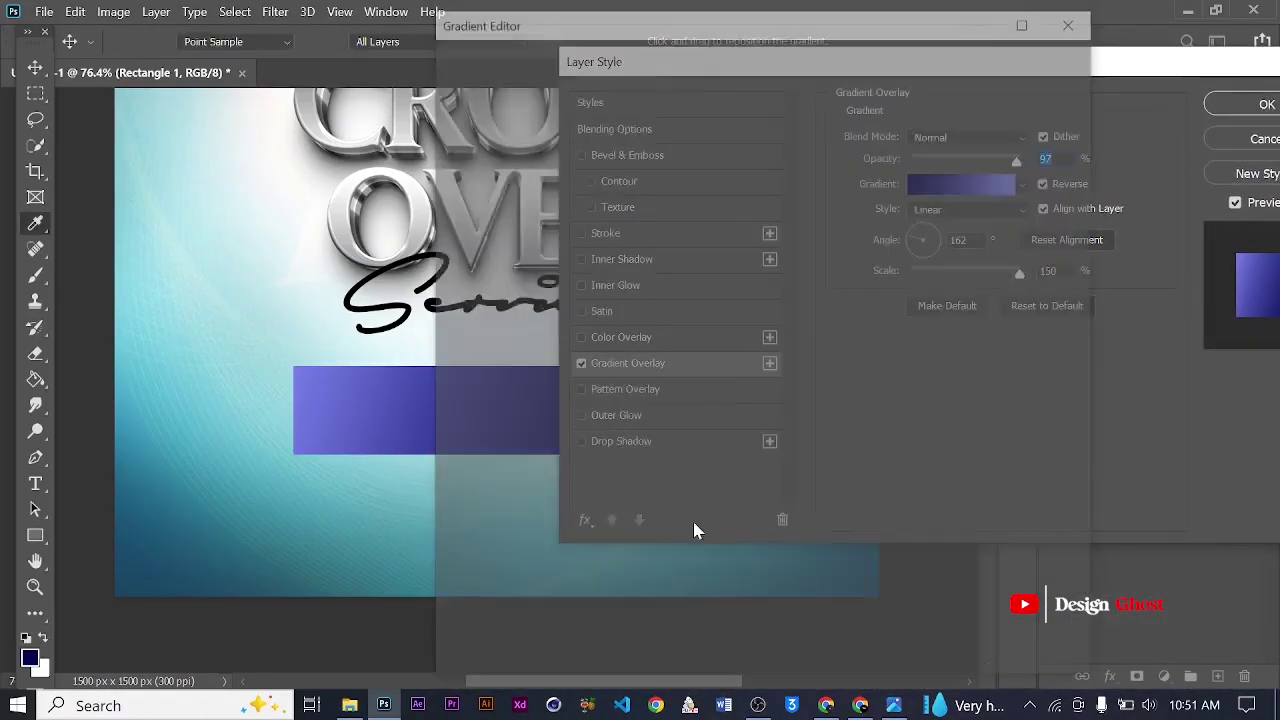
left_click(455, 543)
left_click(546, 627)
left_click_drag(787, 265, 806, 228)
left_click(1201, 240)
left_click(1045, 66)
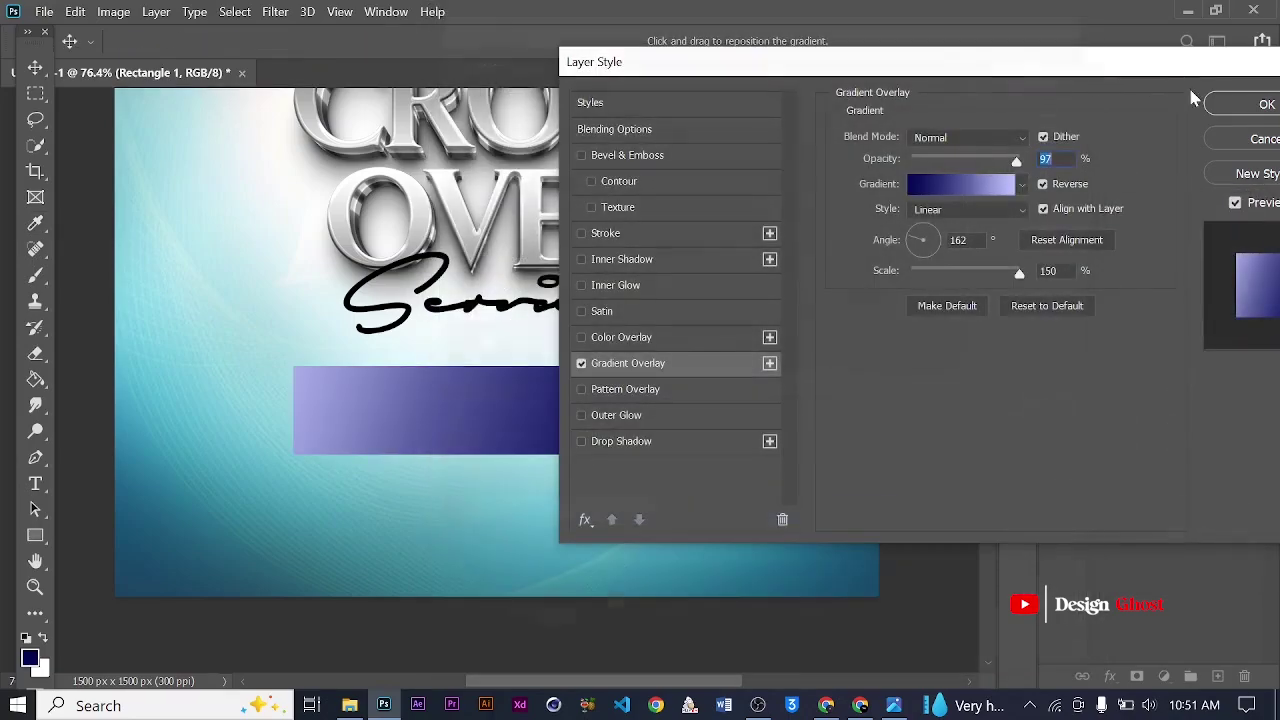
left_click(1262, 105)
- On a new layer, add a placeholder lorem ipsum text box across the blue banner
scroll(451, 454, "down", 3)
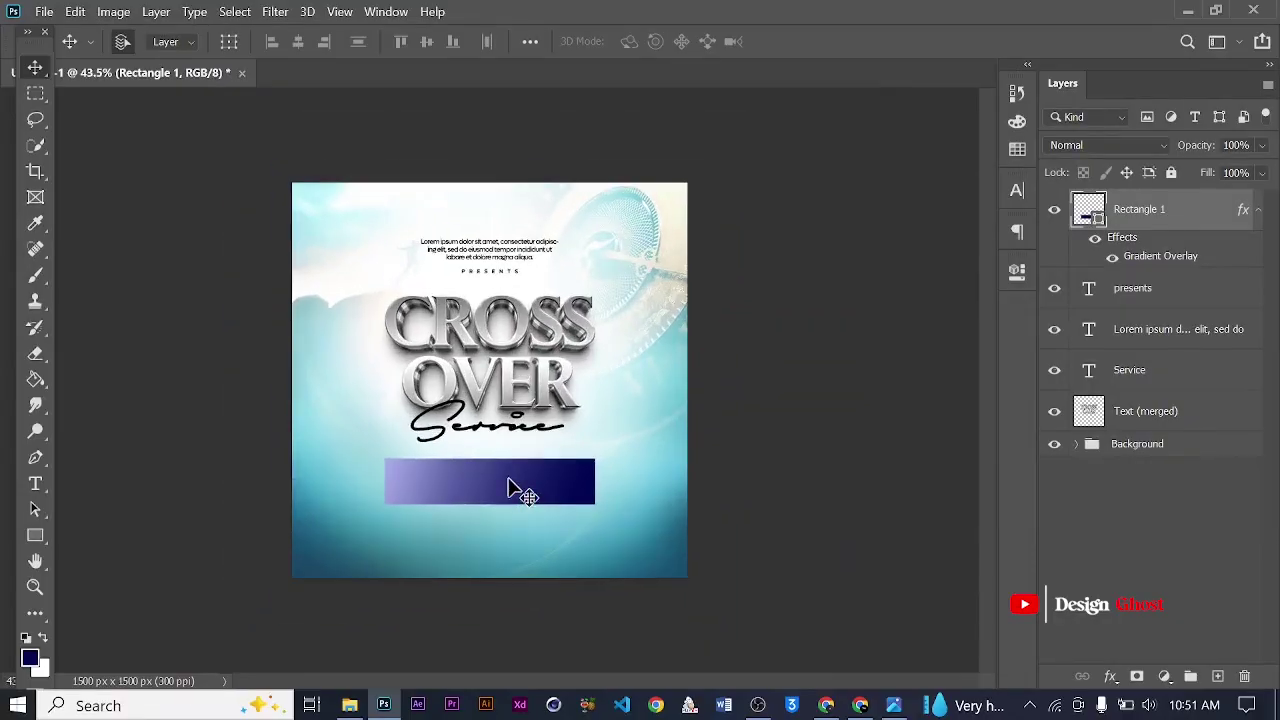
scroll(510, 487, "up", 3)
scroll(495, 480, "down", 2)
scroll(546, 580, "up", 2)
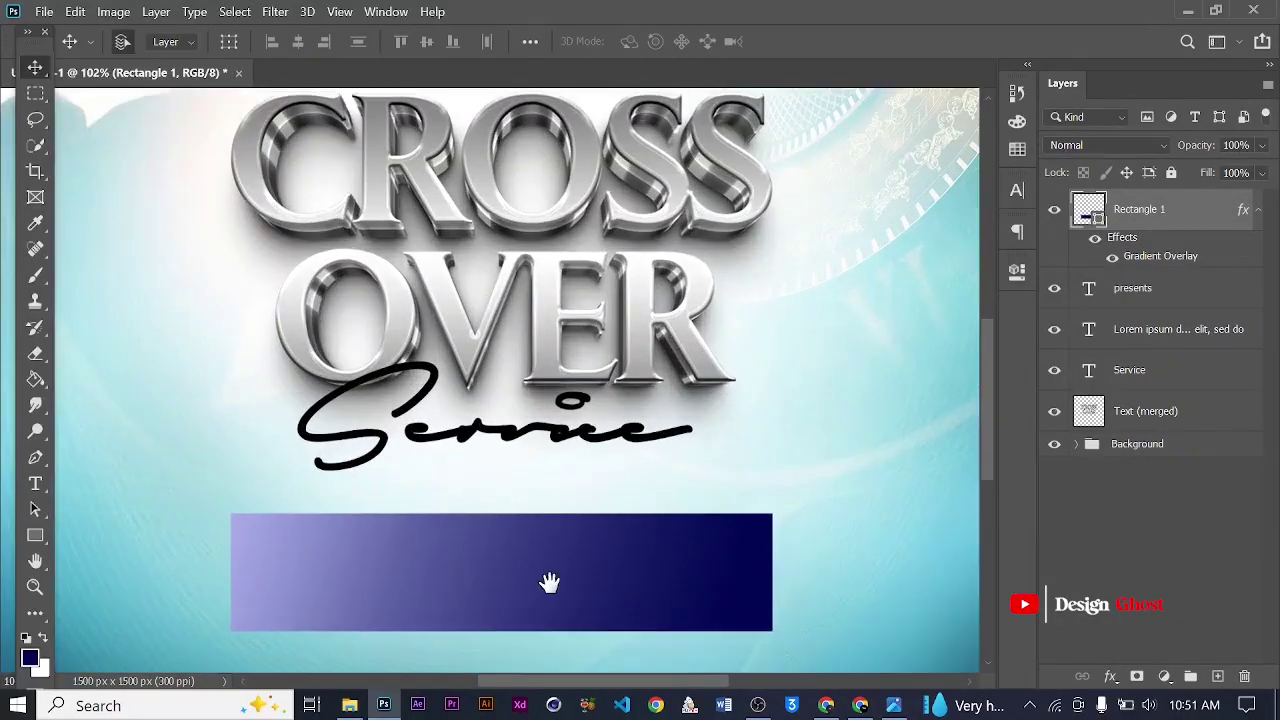
scroll(555, 540, "down", 2)
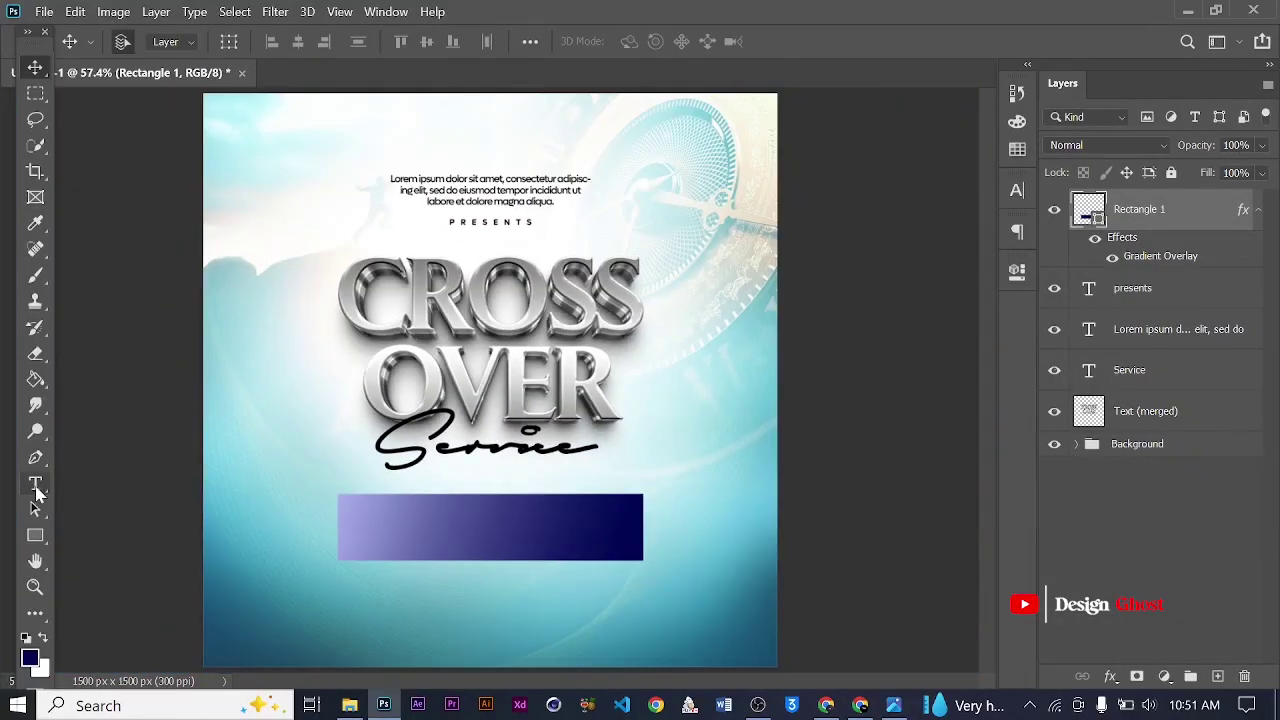
left_click(35, 487)
scroll(720, 569, "up", 1)
scroll(626, 483, "up", 2)
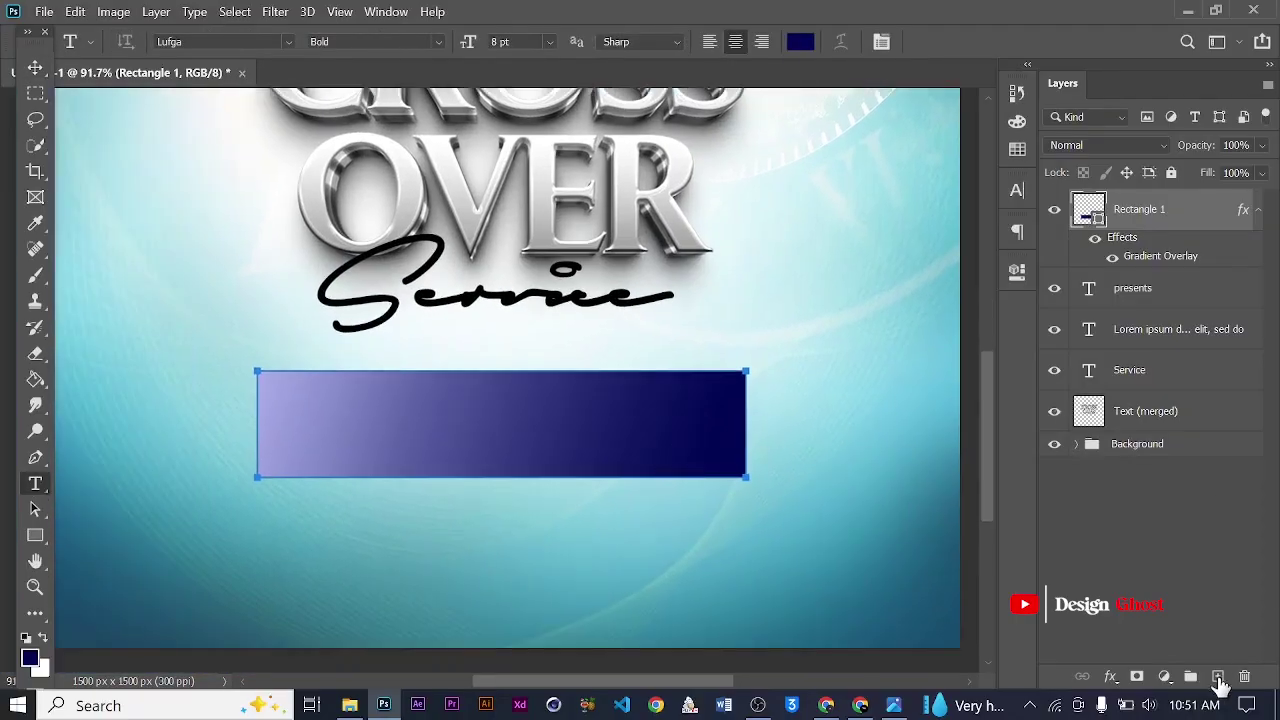
left_click(1218, 677)
left_click_drag(336, 406, 673, 450)
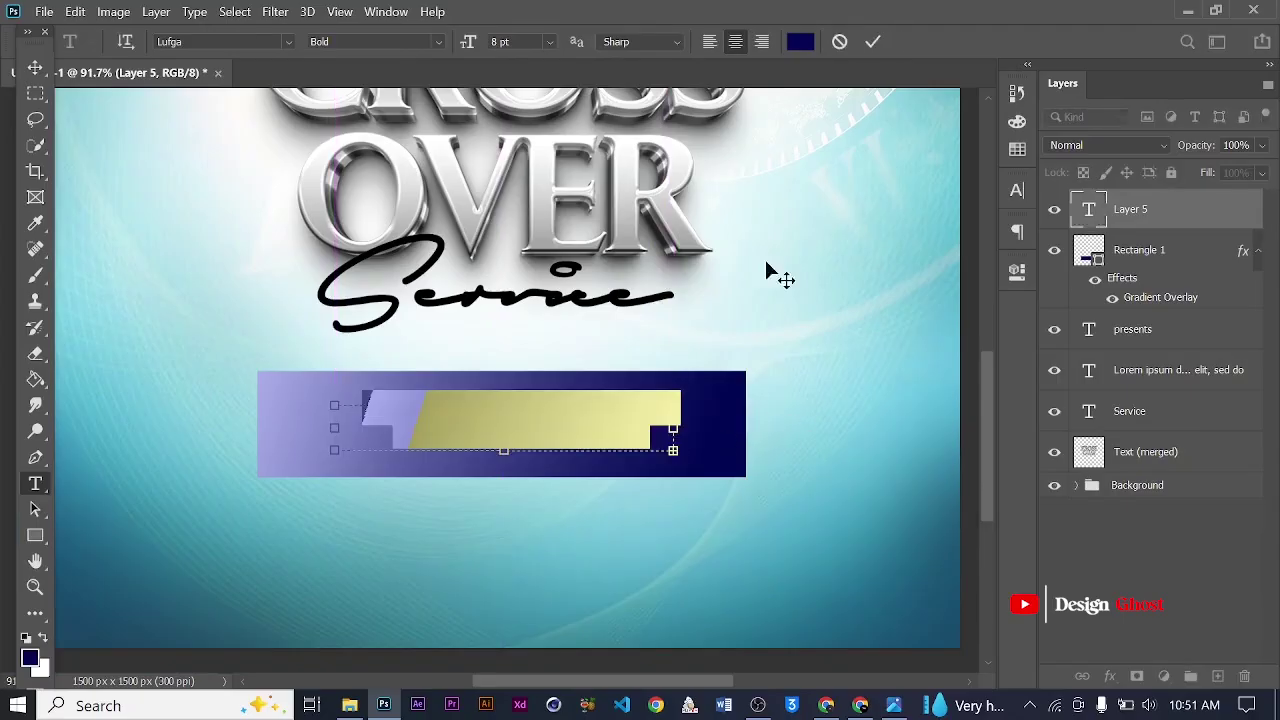
left_click(1107, 225)
- Give the banner text tracking -25, Regular style and white (ffffff) colour
left_click(1017, 190)
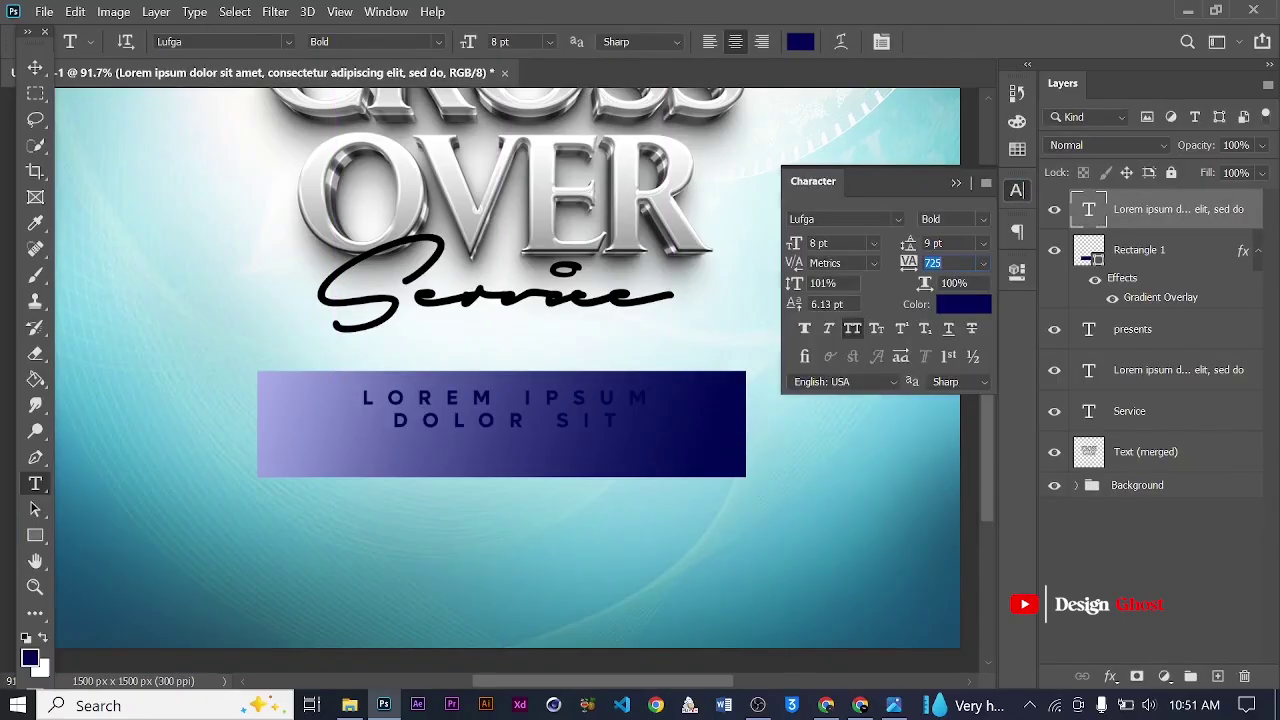
left_click(984, 263)
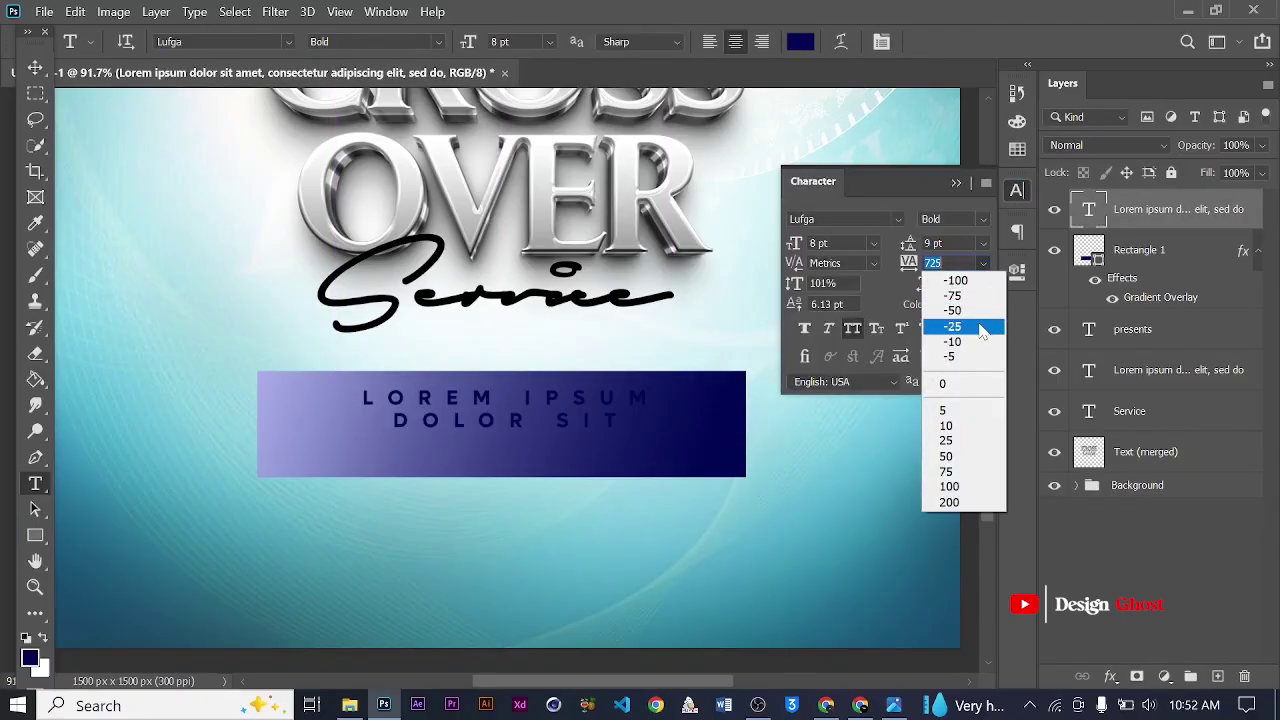
left_click(980, 331)
left_click(975, 219)
left_click(957, 328)
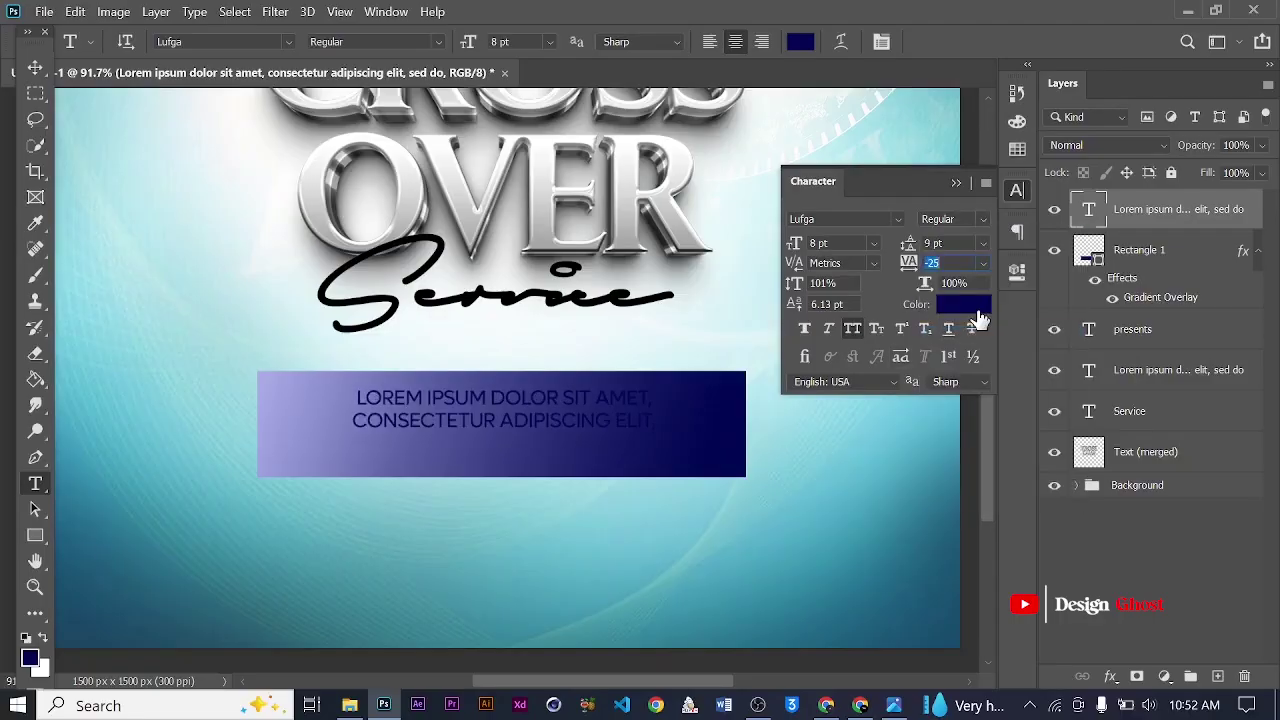
left_click(977, 311)
type("ffffff")
left_click(1200, 240)
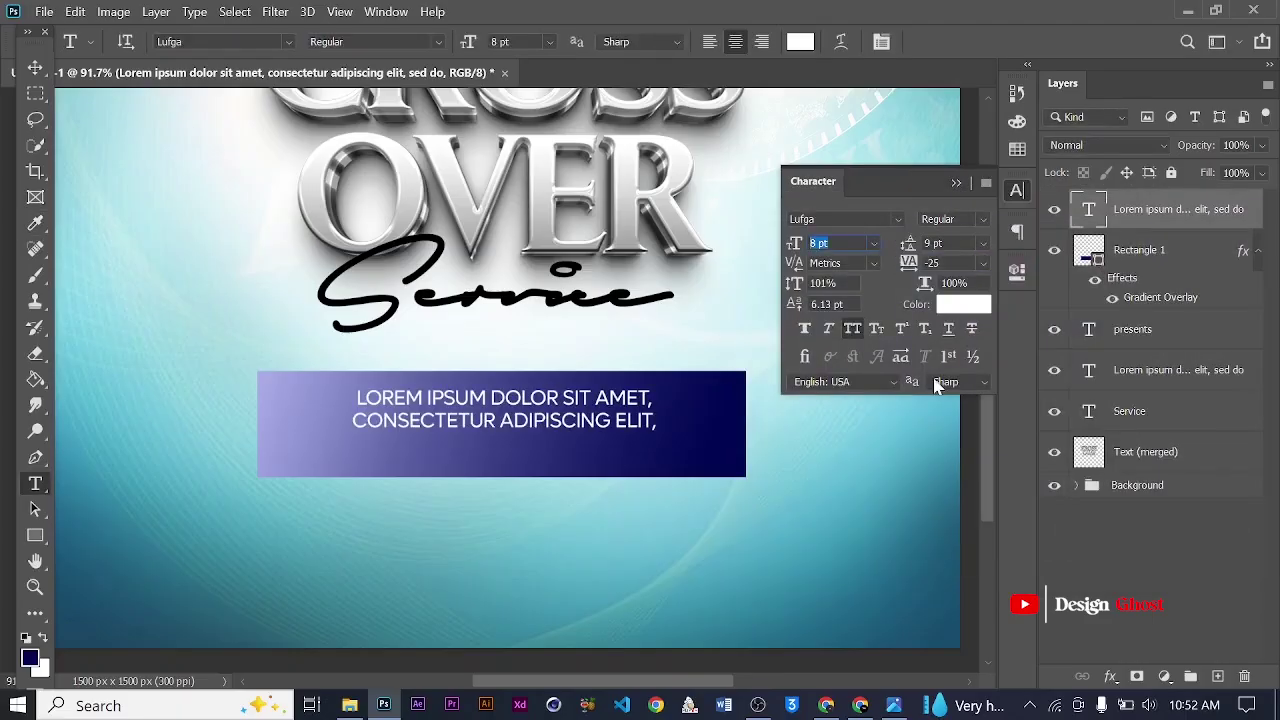
- Turn off All Caps and apply Faux Bold to the banner text
left_click(854, 328)
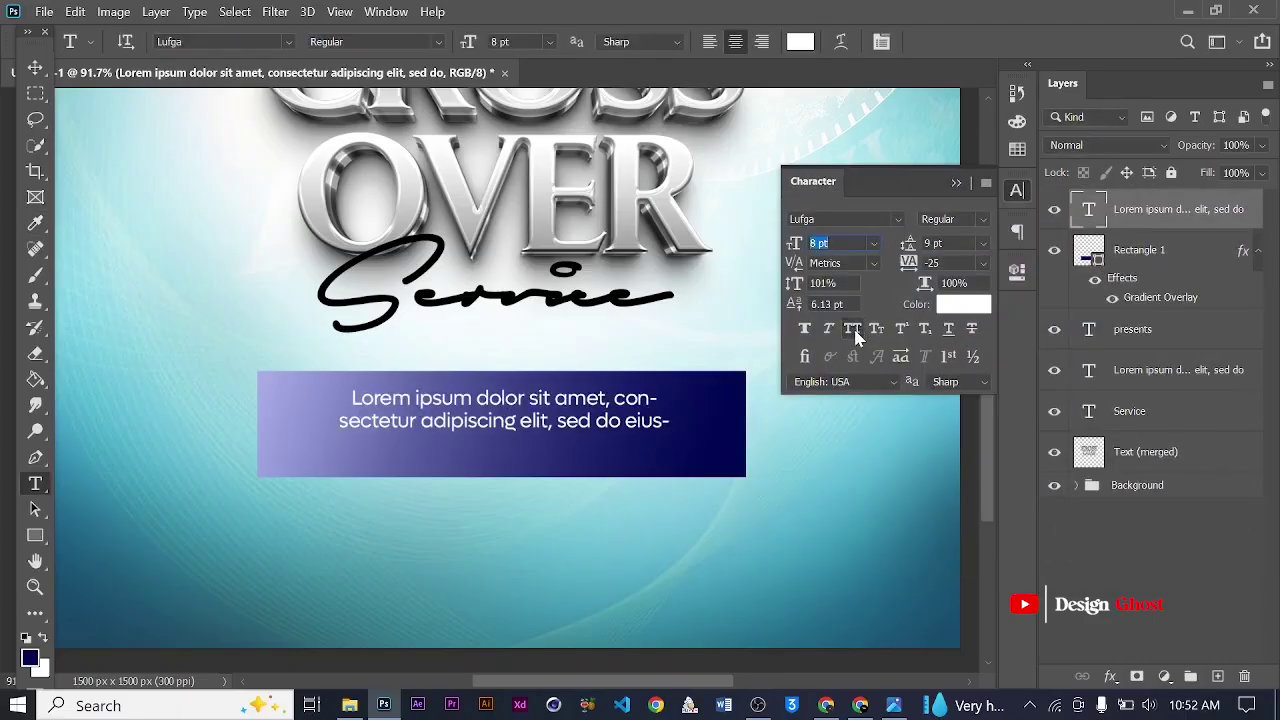
left_click(853, 330)
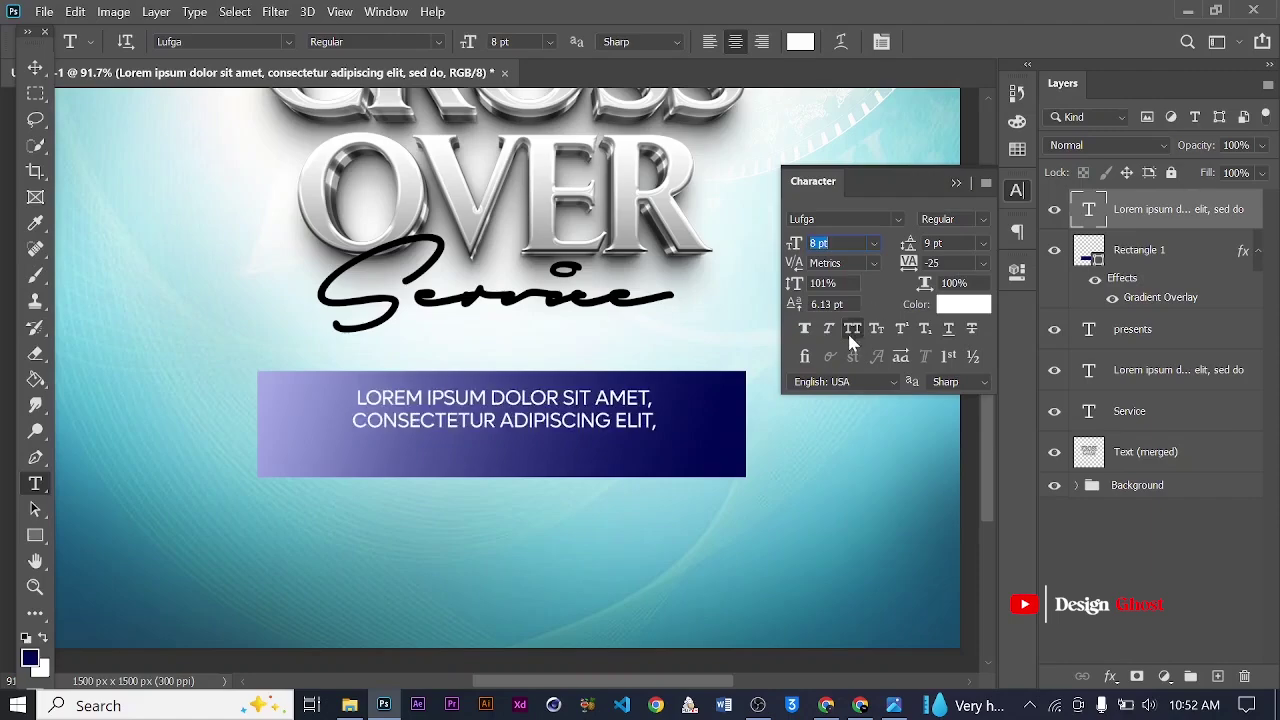
left_click(852, 330)
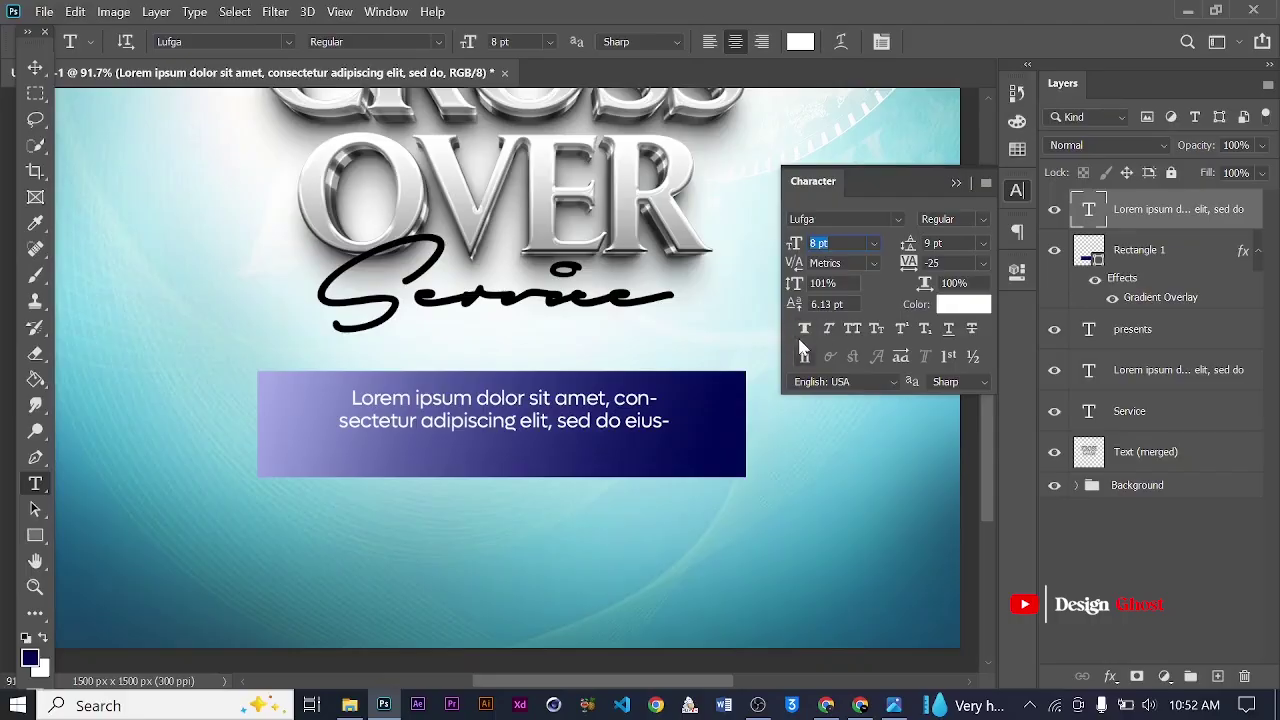
left_click(804, 329)
left_click(953, 184)
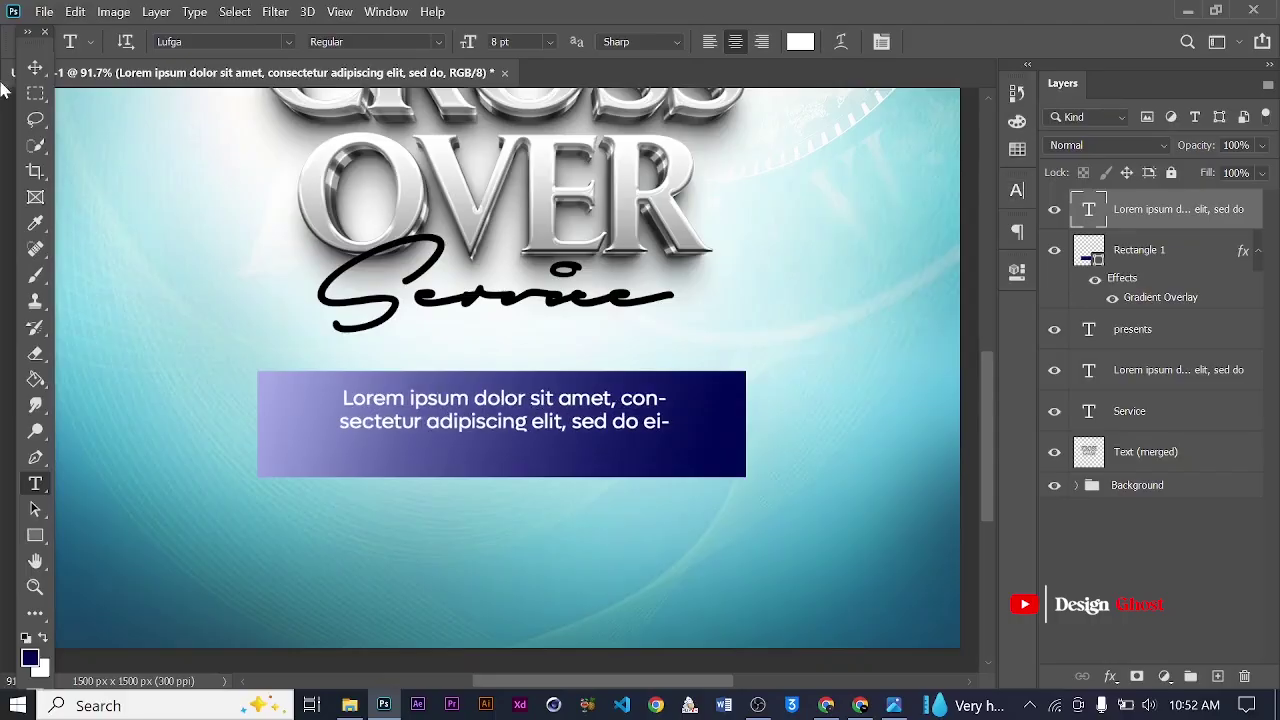
left_click(35, 65)
scroll(625, 420, "down", 5)
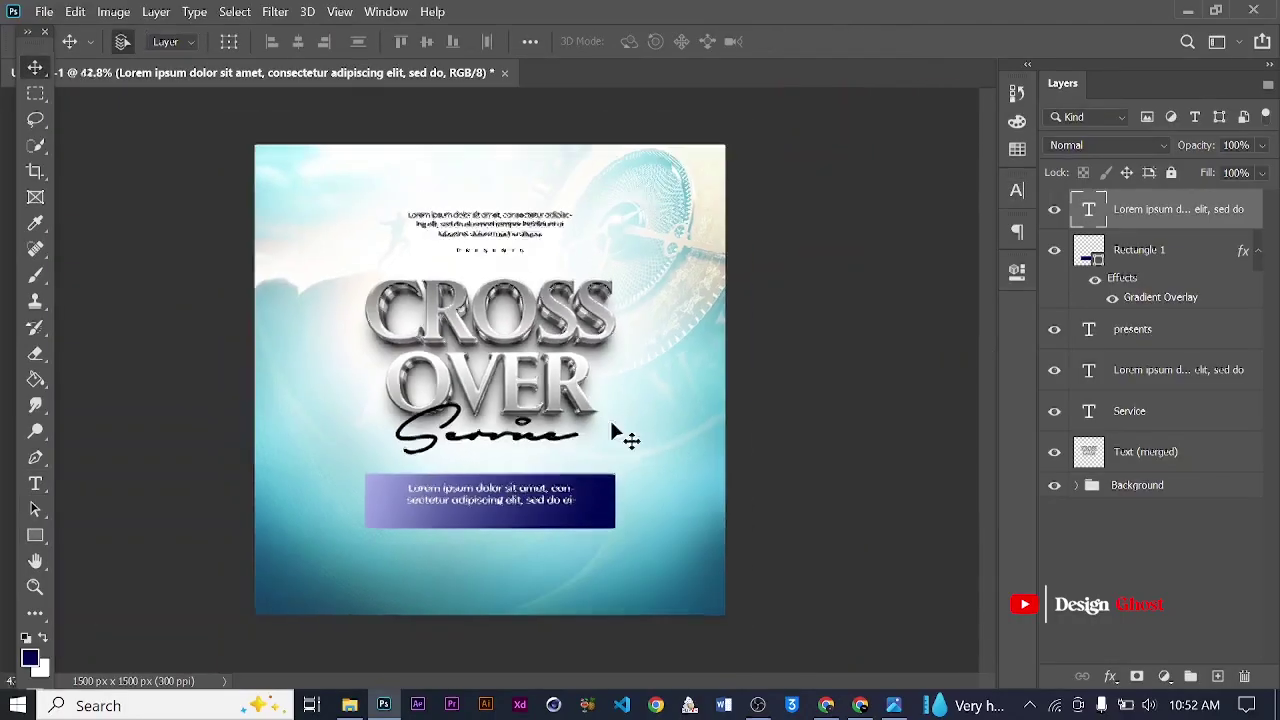
scroll(626, 460, "up", 4)
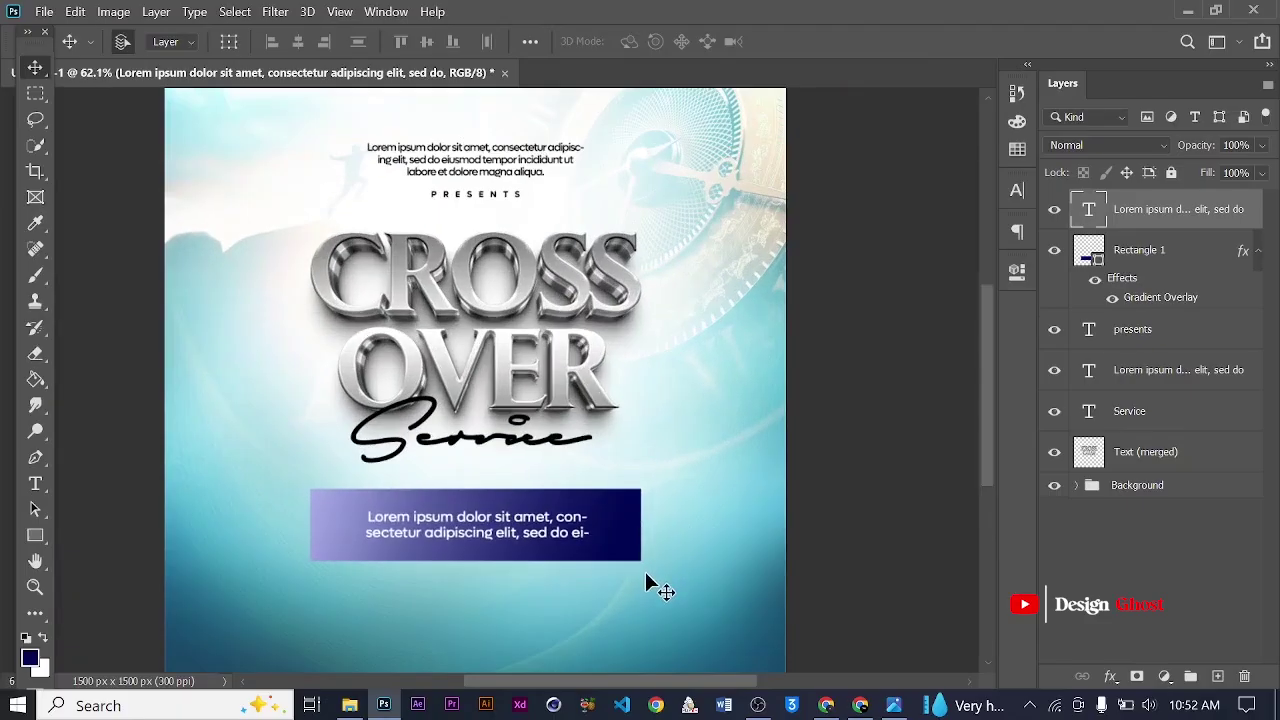
scroll(644, 569, "down", 1)
scroll(644, 569, "up", 2)
scroll(491, 571, "down", 3)
scroll(589, 537, "up", 3)
scroll(586, 528, "down", 2)
scroll(477, 532, "up", 2)
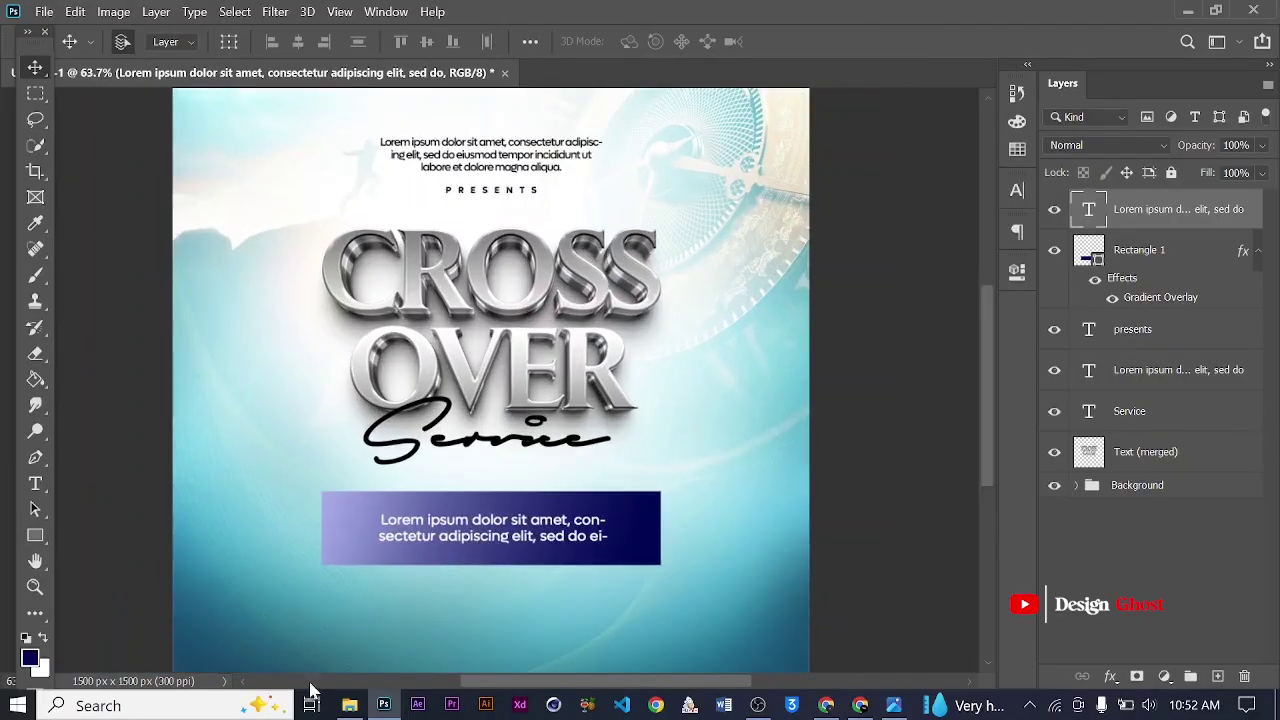
scroll(430, 532, "up", 3)
scroll(430, 535, "down", 3)
scroll(357, 557, "up", 3)
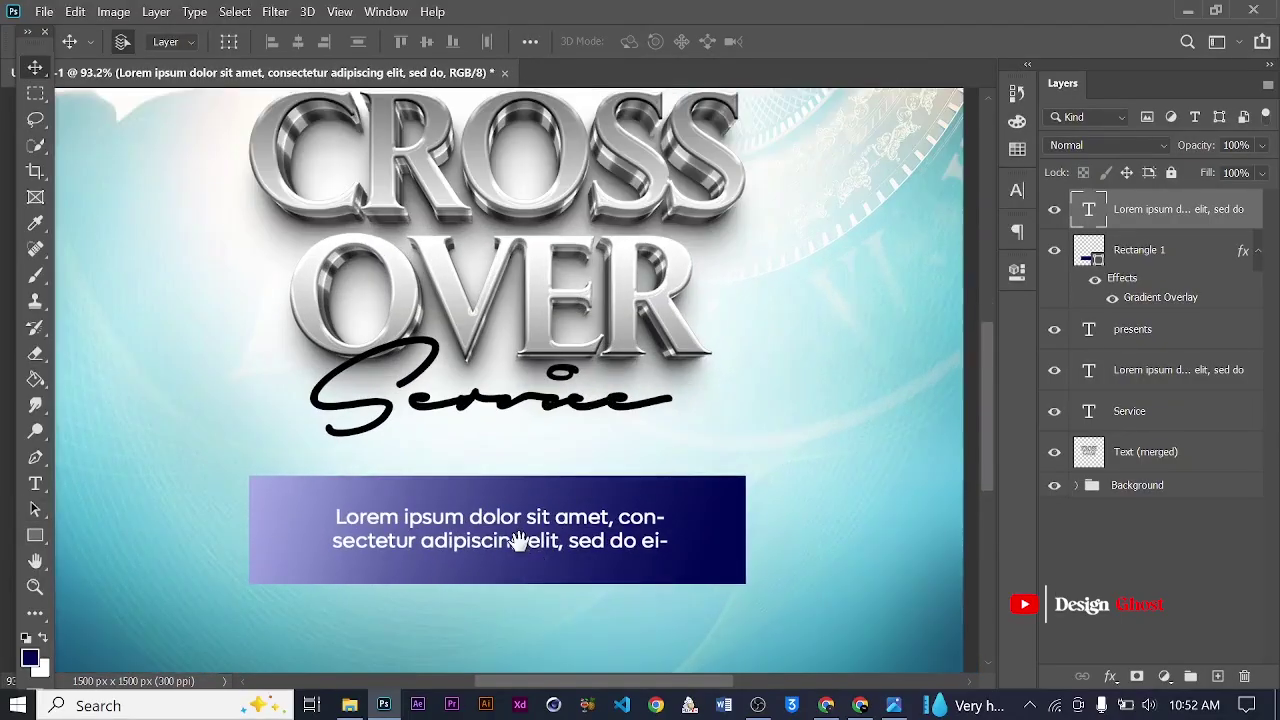
left_click_drag(517, 546, 560, 415)
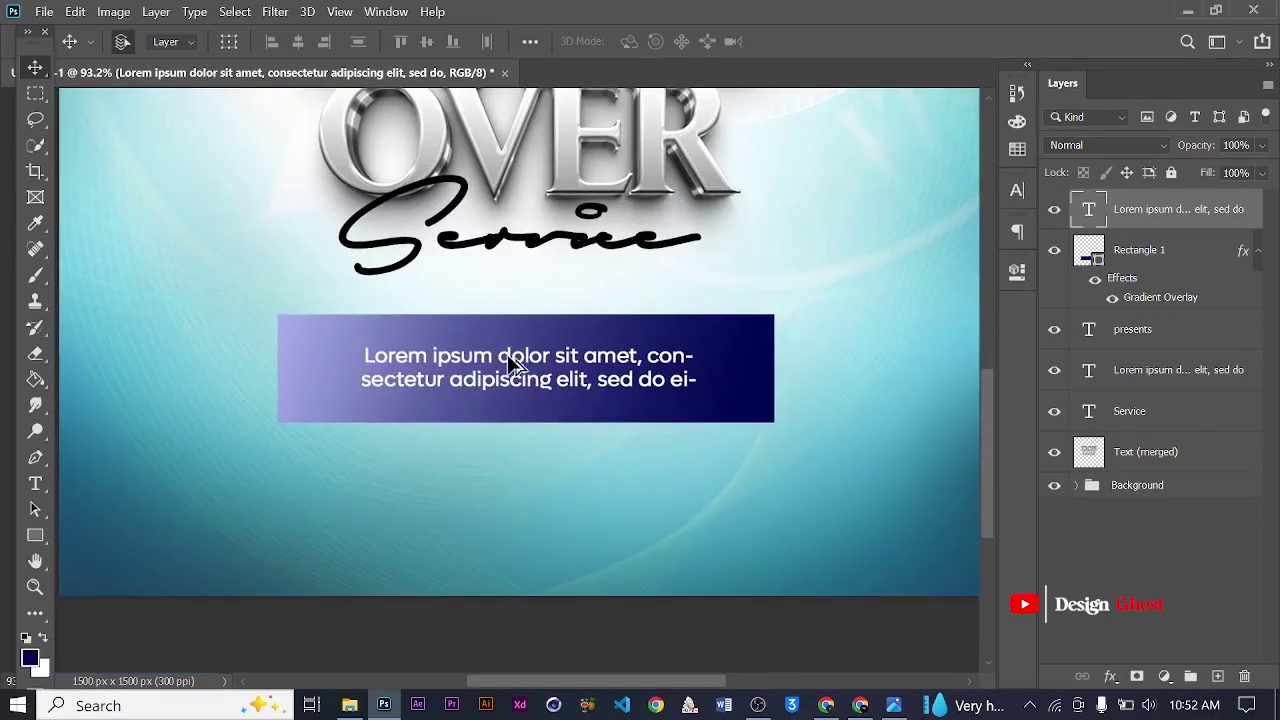
left_click_drag(510, 375, 509, 457)
key("ctrl+z")
left_click(35, 484)
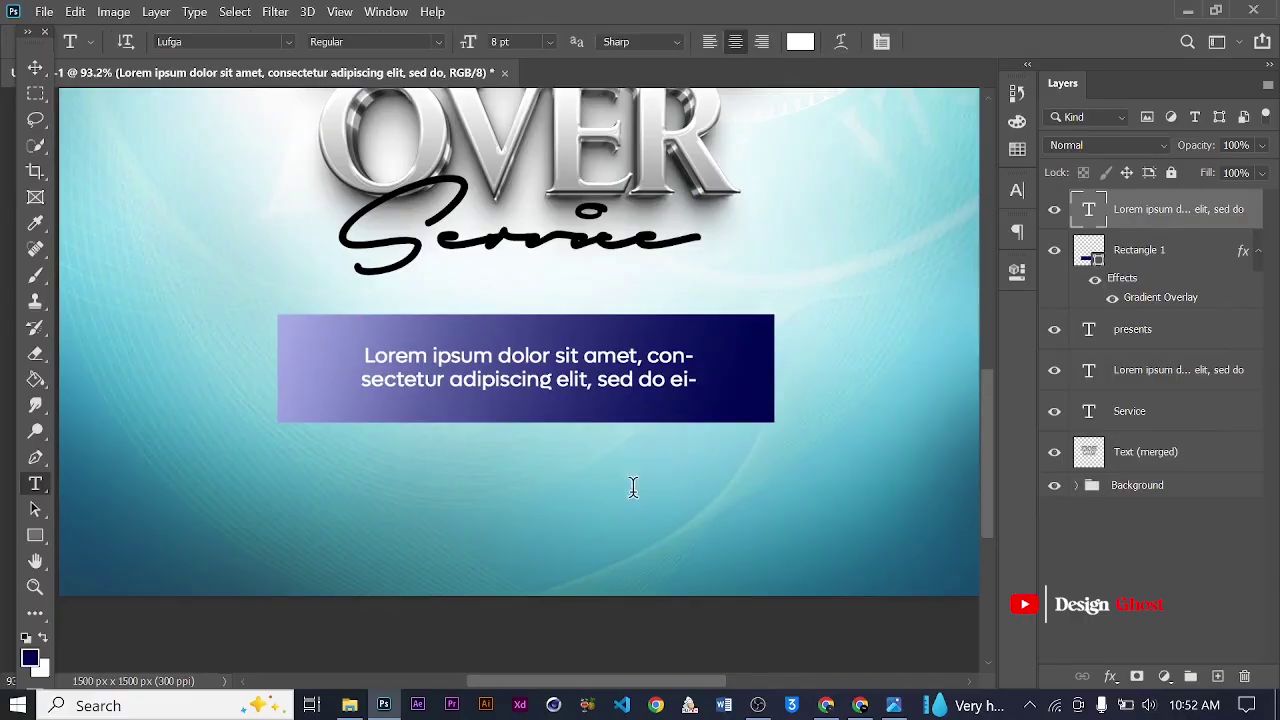
left_click(414, 446)
type("F")
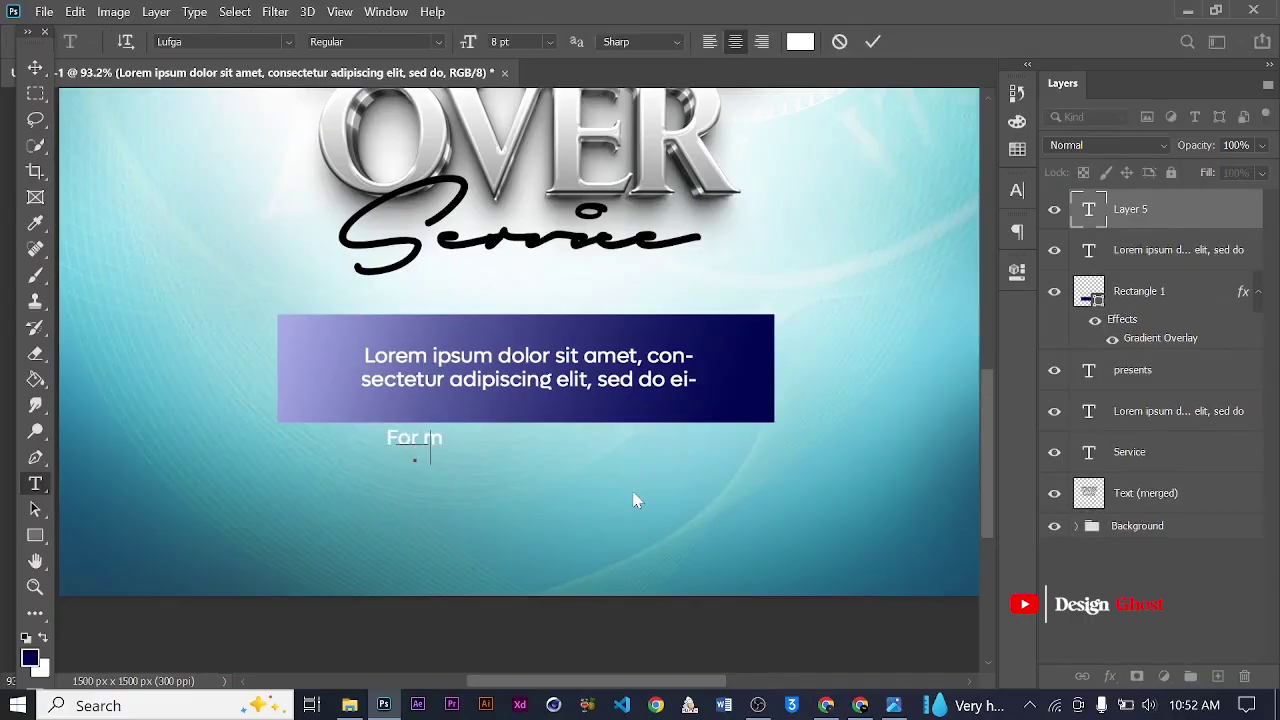
type("or More")
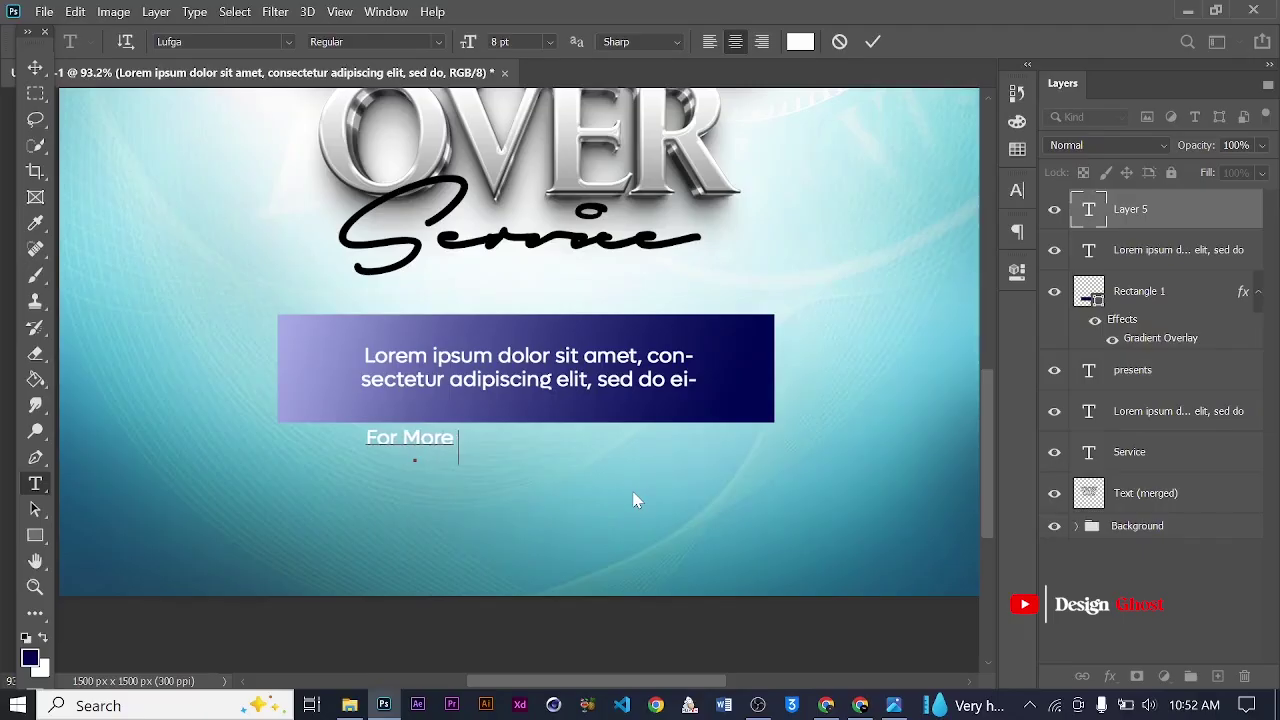
type(" Info C")
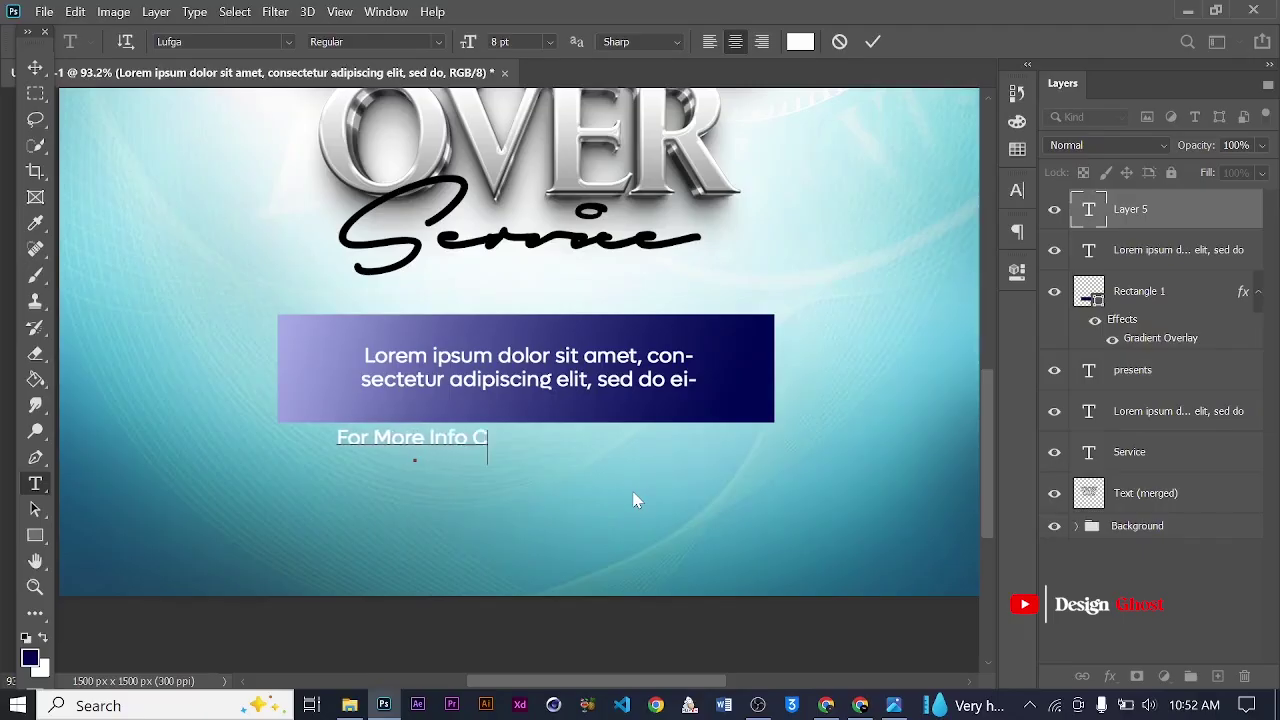
type("ontact")
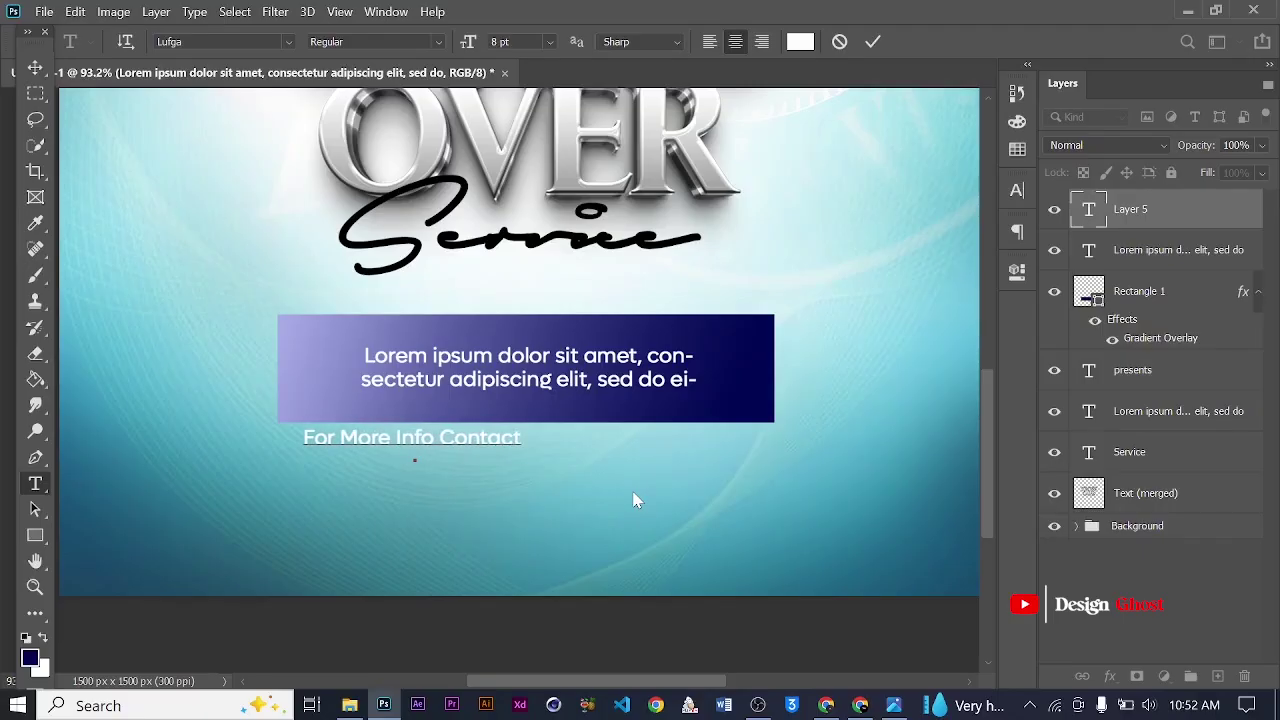
type(": +233 00")
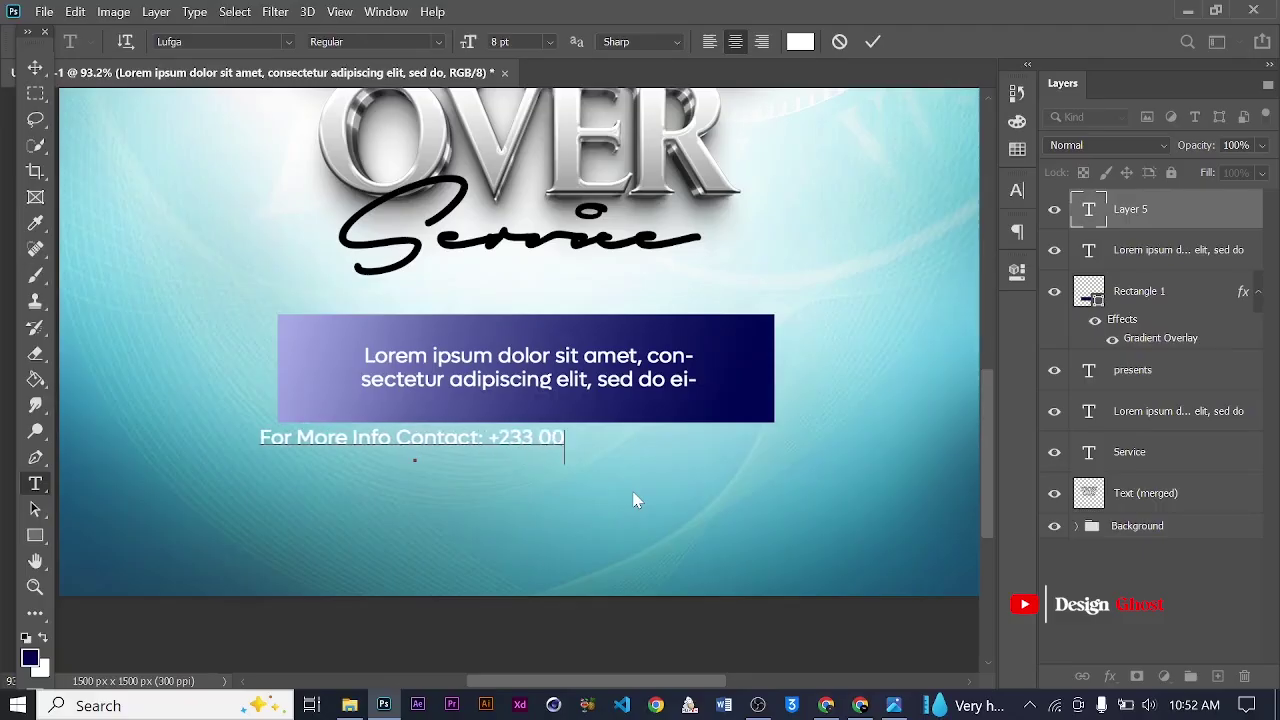
type(" 000 000")
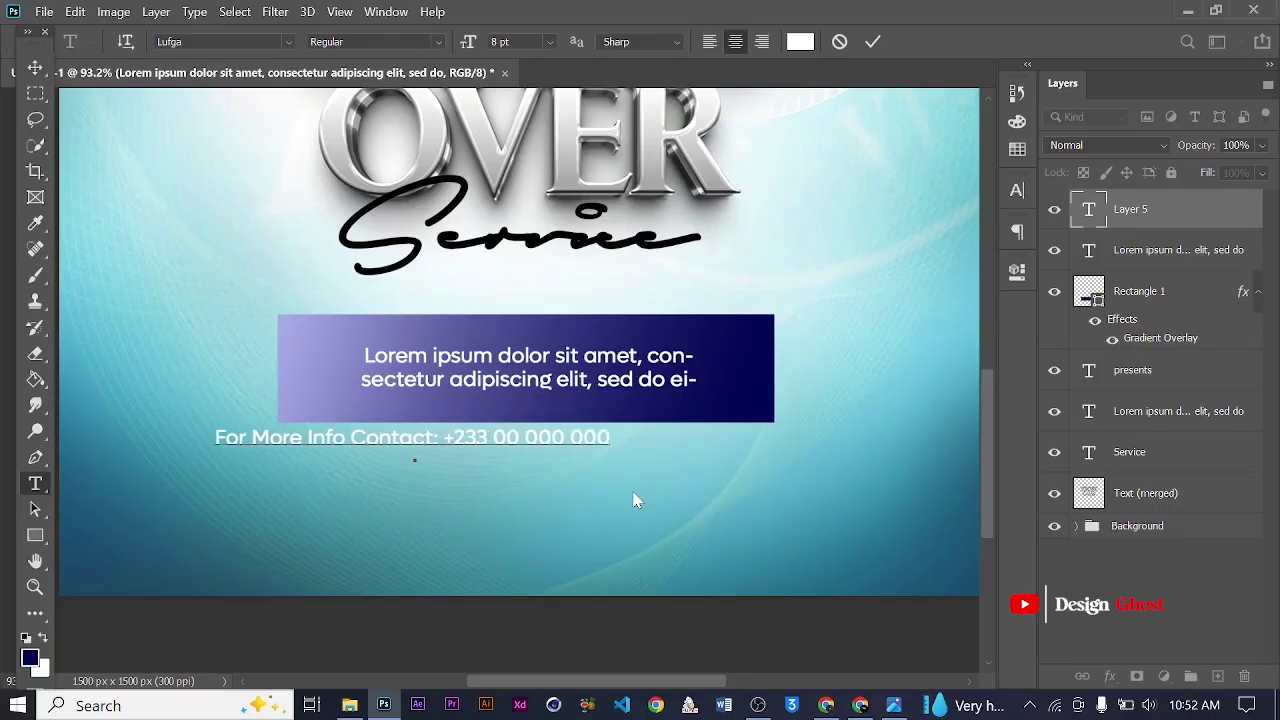
type(" /")
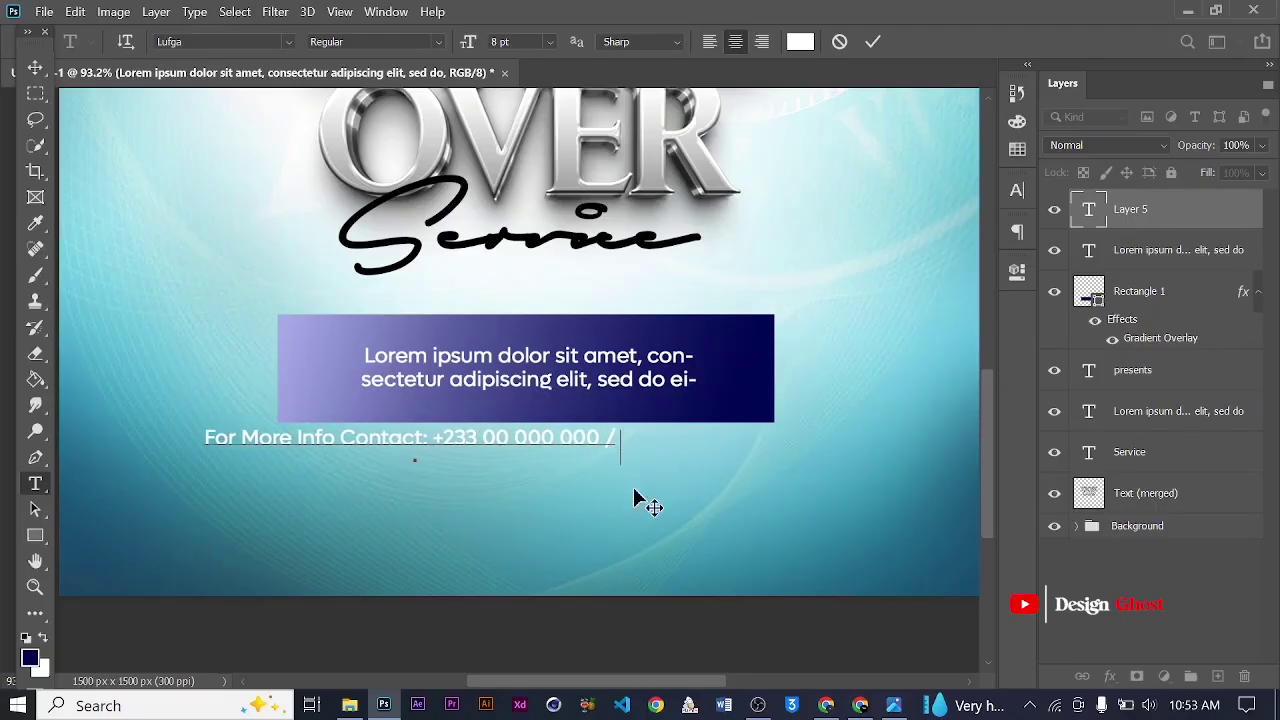
- Paste a second phone number after the slash and wrap it onto its own line
left_click_drag(436, 425, 600, 425)
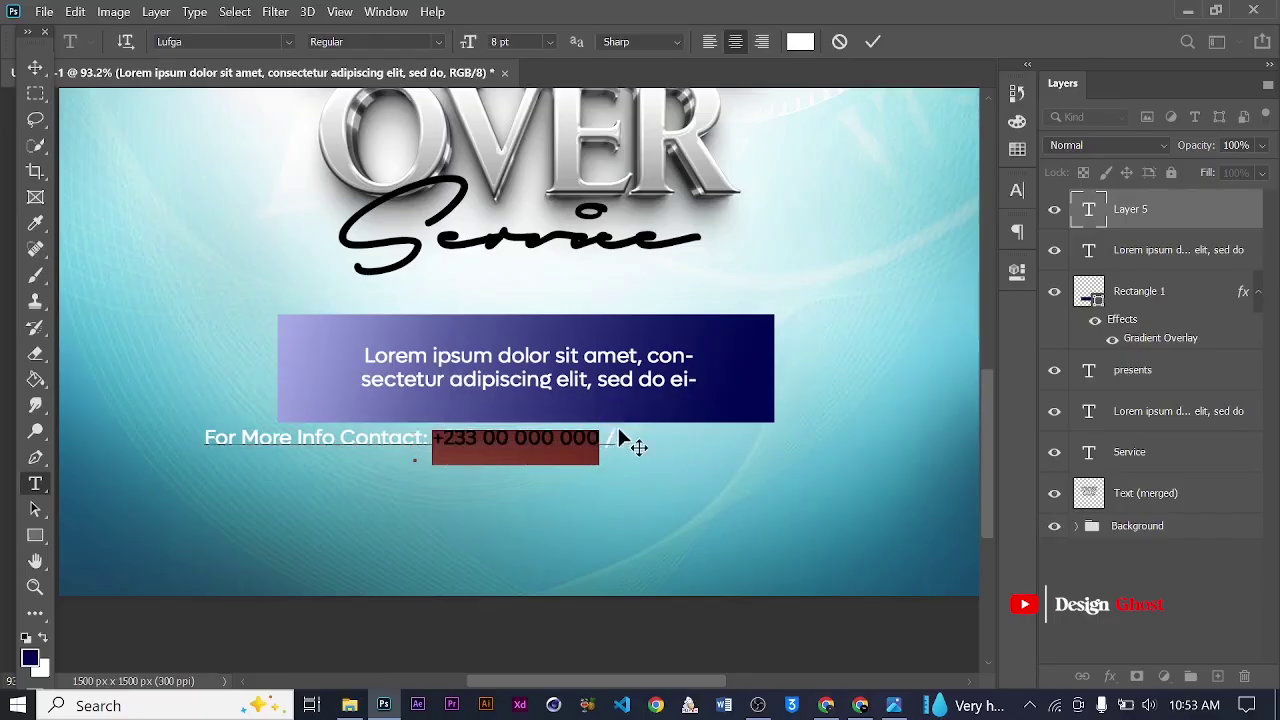
left_click(617, 430)
key("ctrl+v")
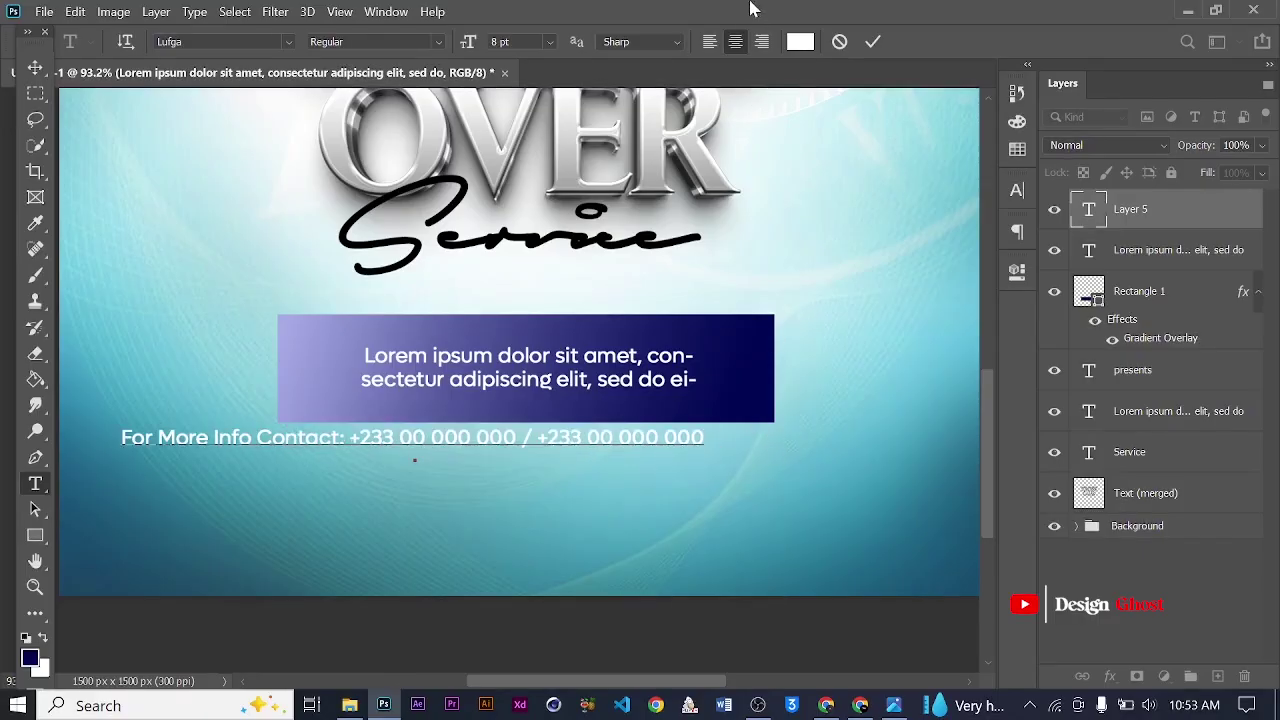
left_click(873, 45)
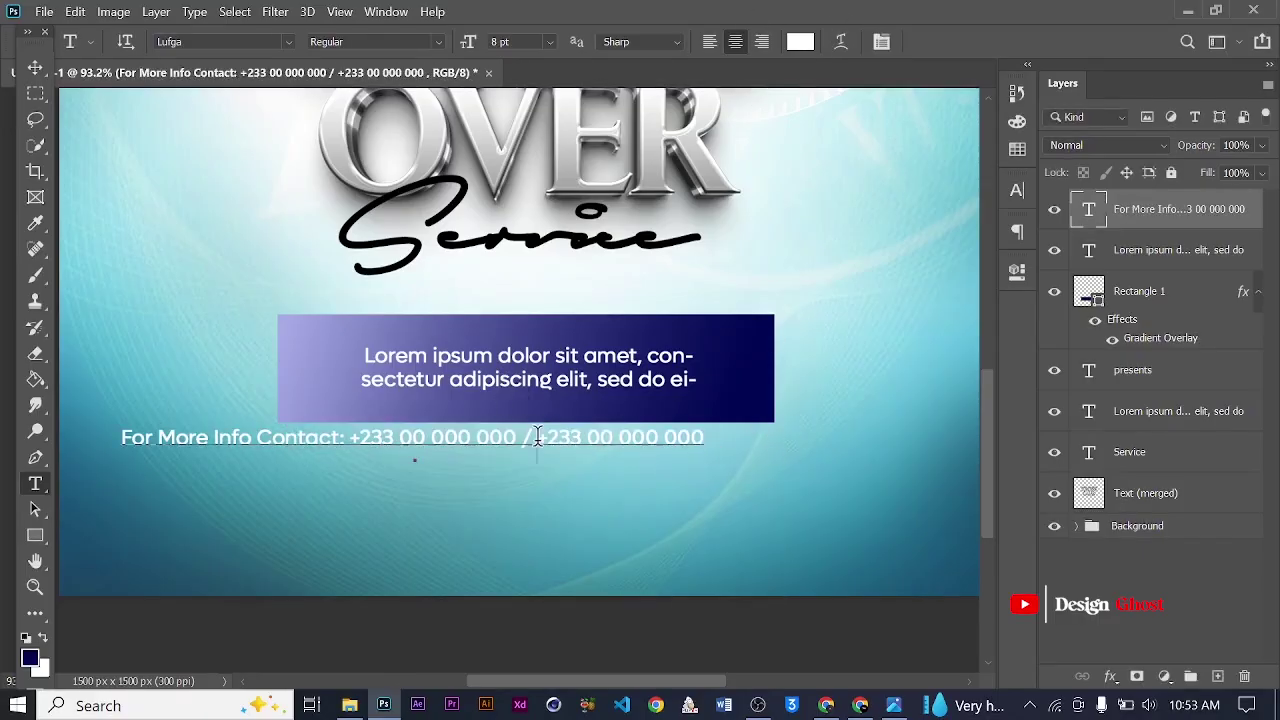
left_click(581, 443)
key("Return")
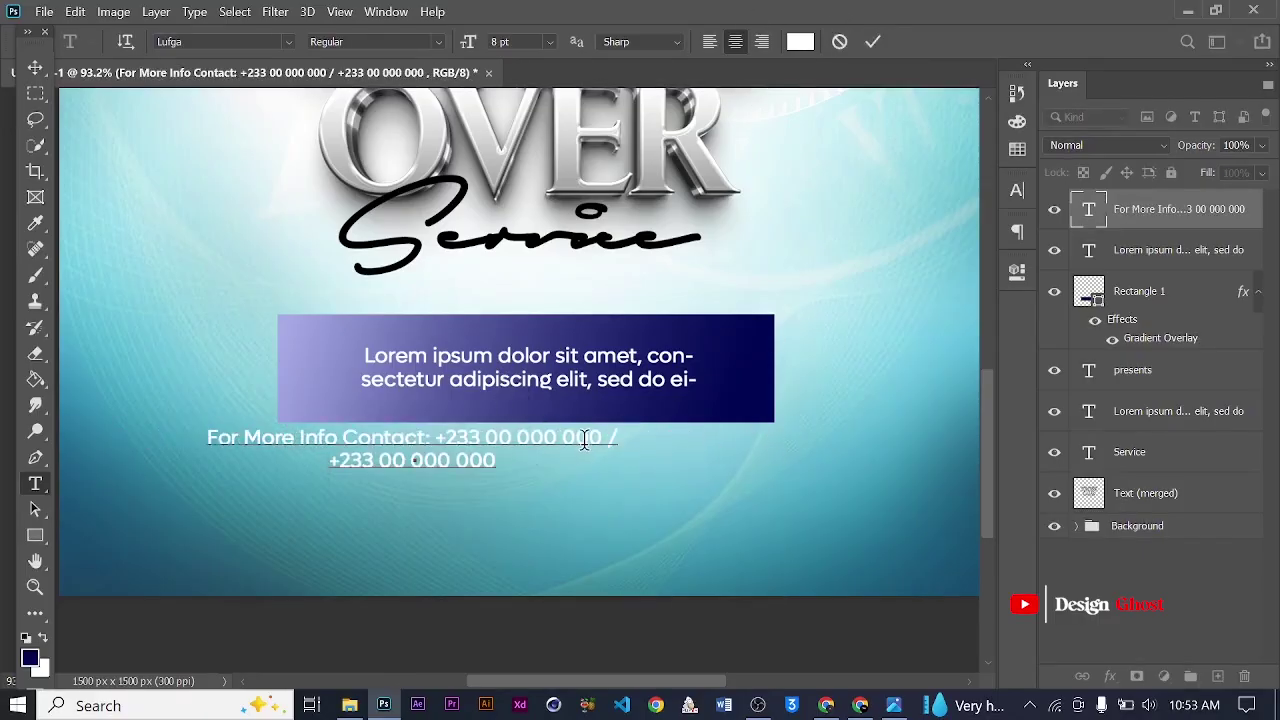
key("ctrl+a")
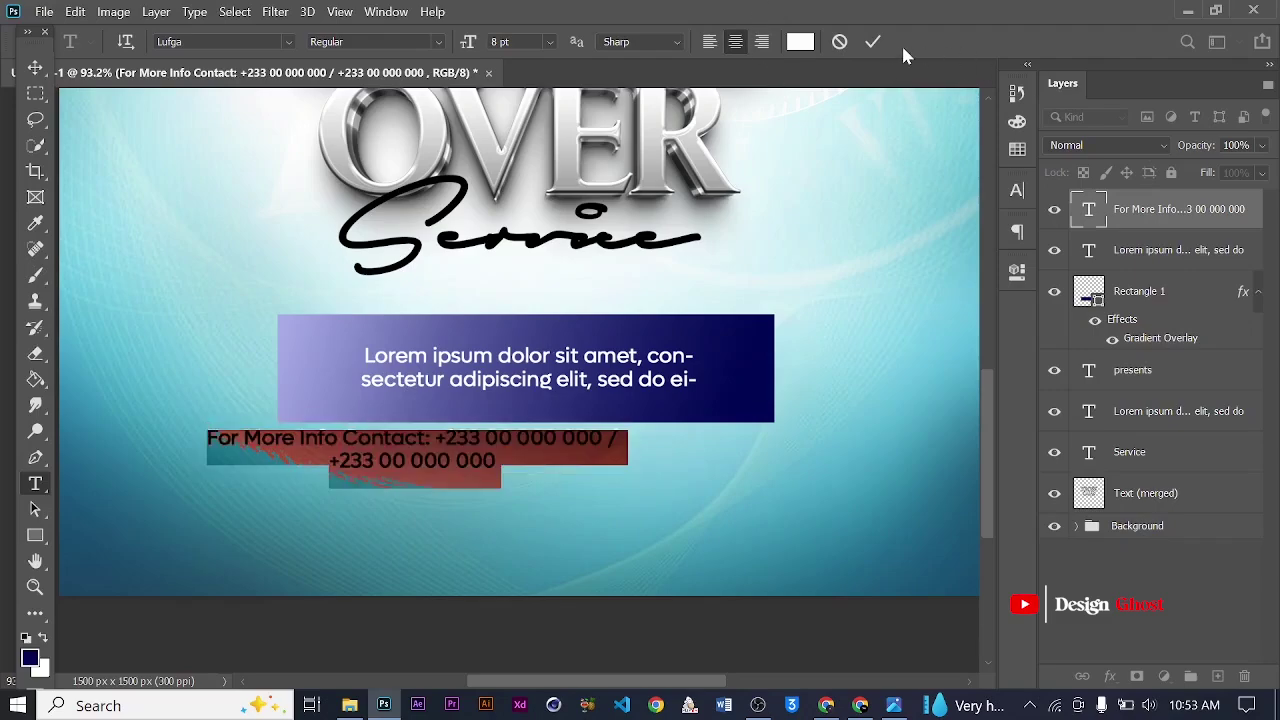
left_click(873, 42)
key("v")
scroll(223, 229, "down", 3)
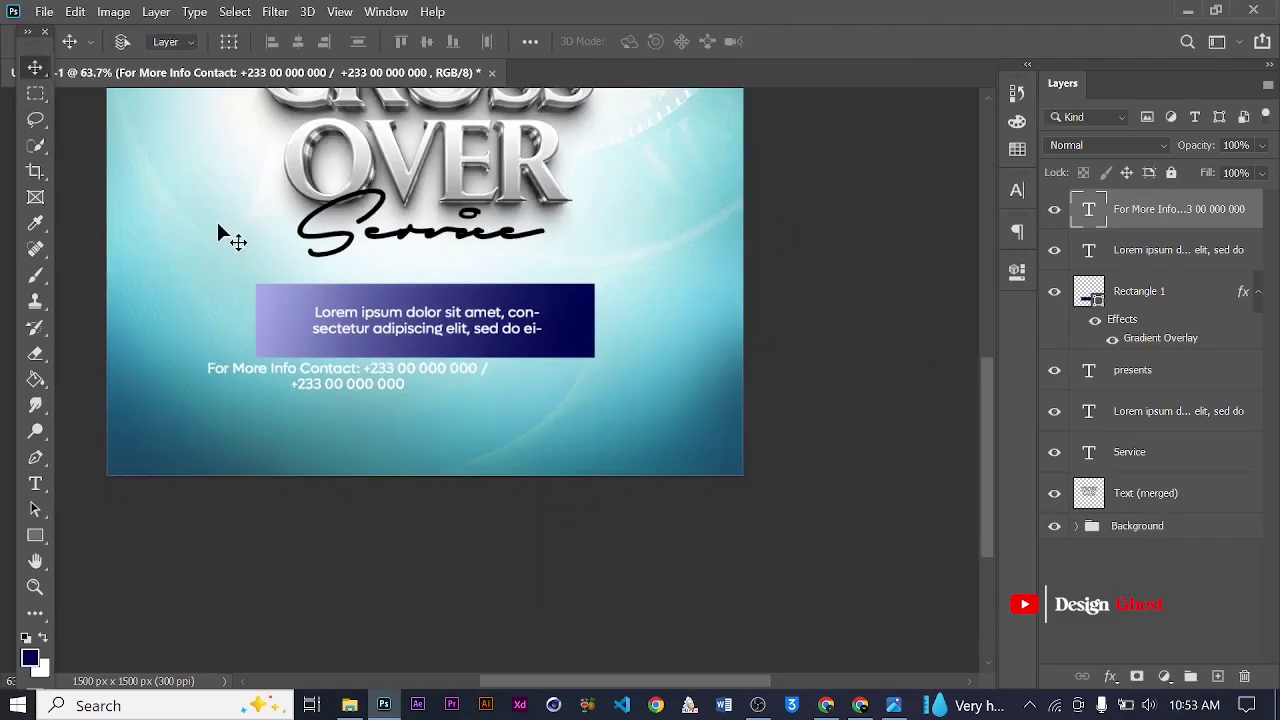
- Centre the two-line contact text horizontally on the canvas
key("ctrl+a")
left_click(300, 43)
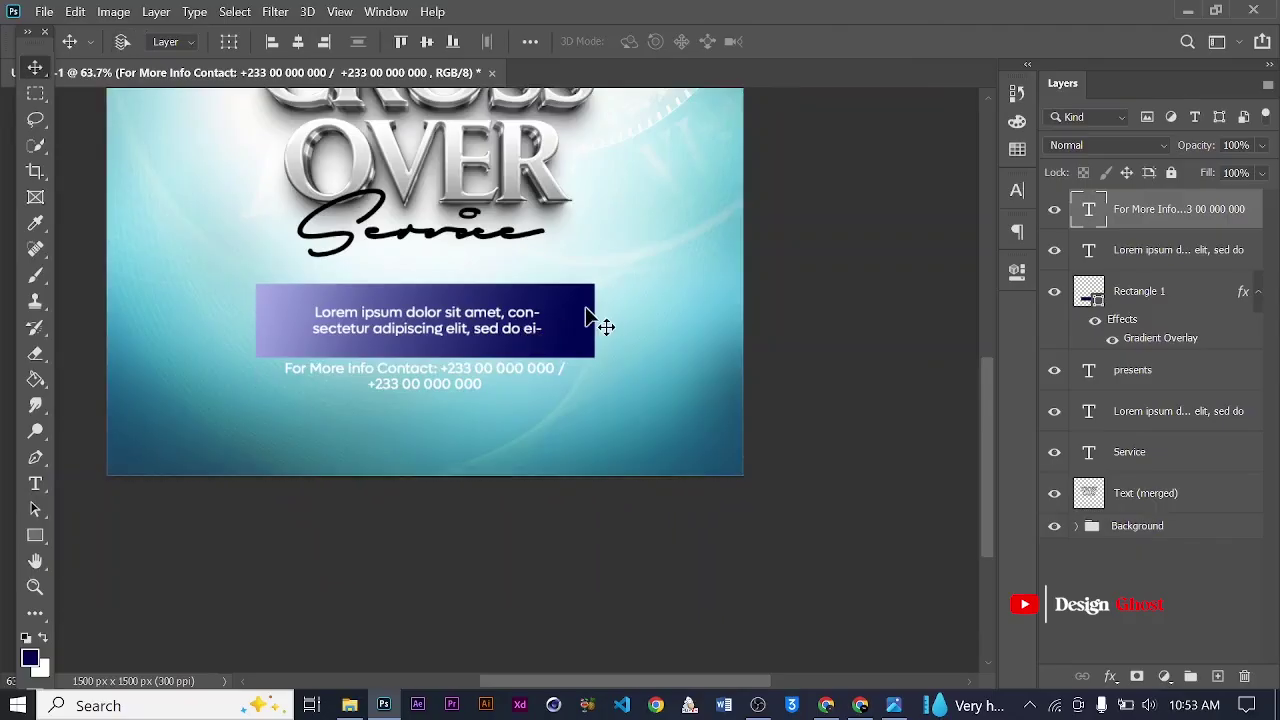
key("ctrl+d")
scroll(590, 318, "down", 3)
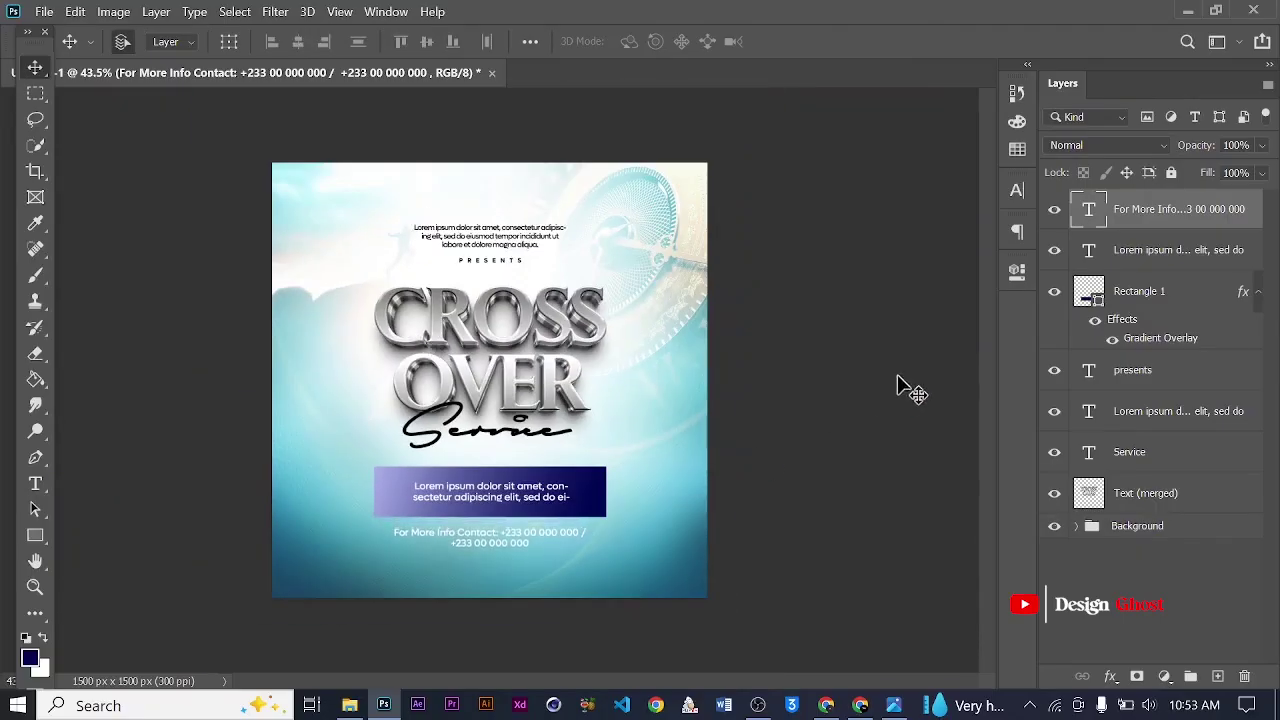
- Make the contact text black (000000), SemiBold, with -50 tracking
left_click(1017, 193)
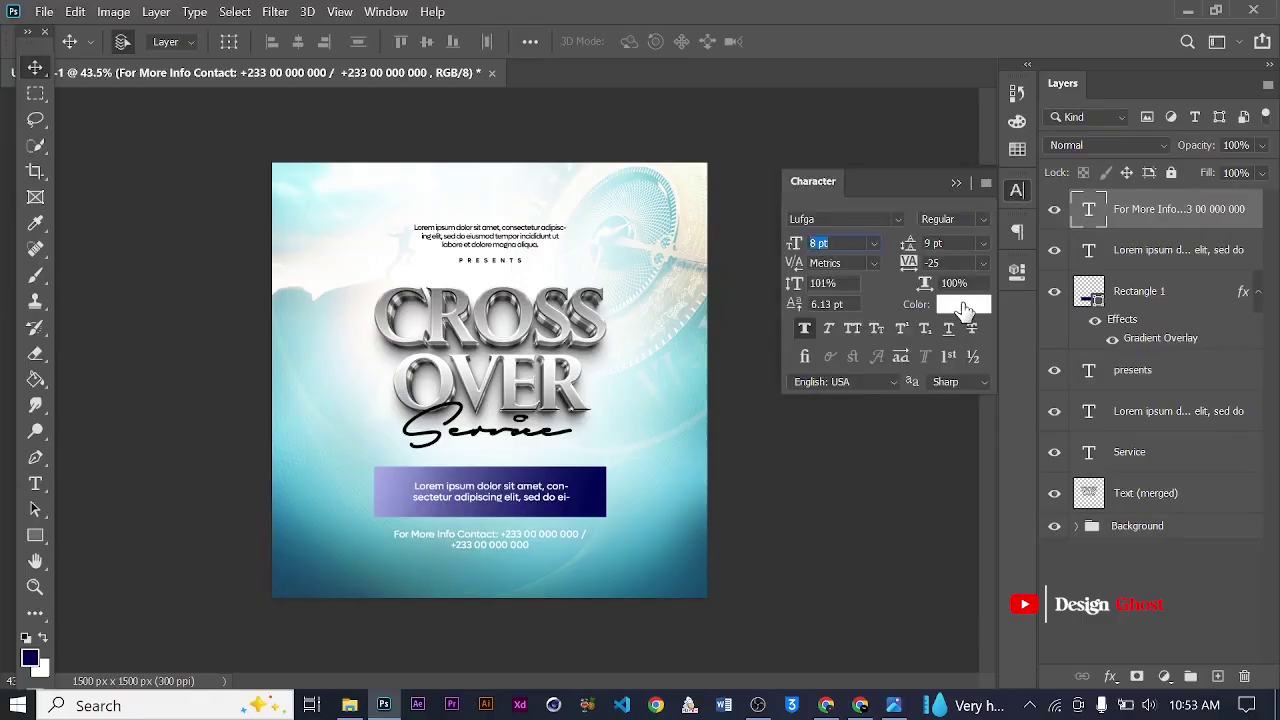
left_click(963, 306)
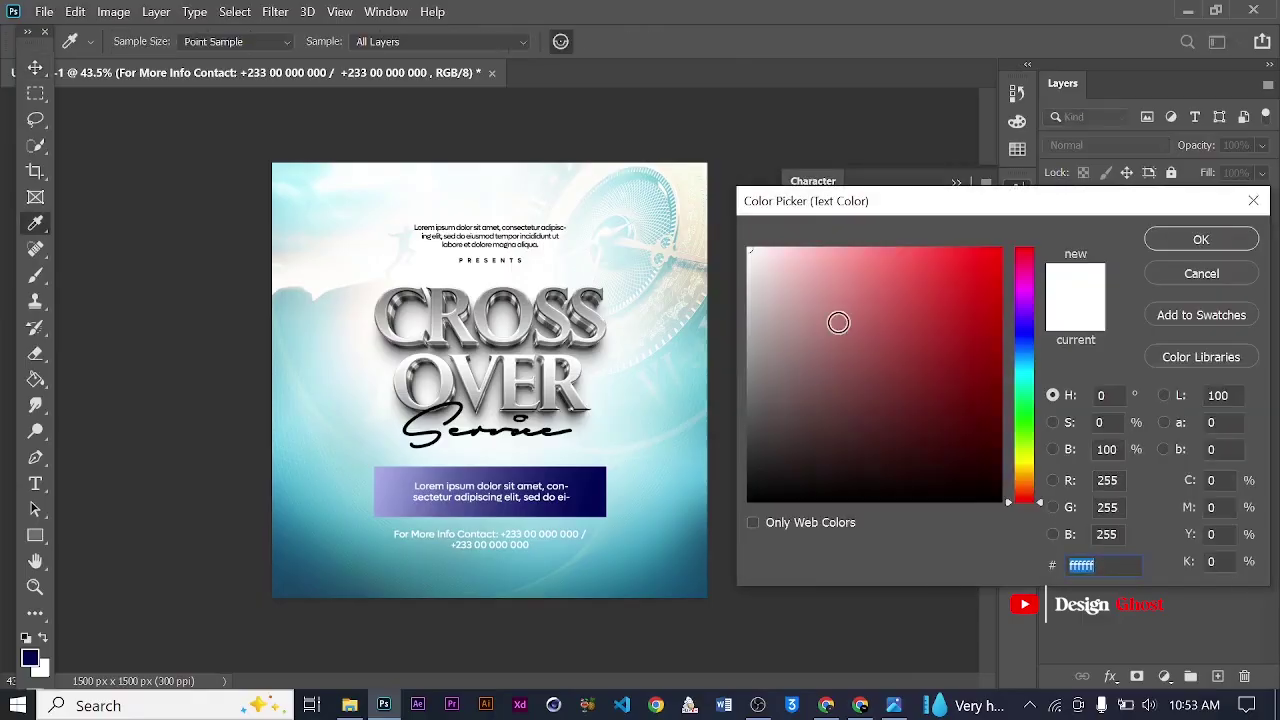
type("000000")
left_click(1190, 242)
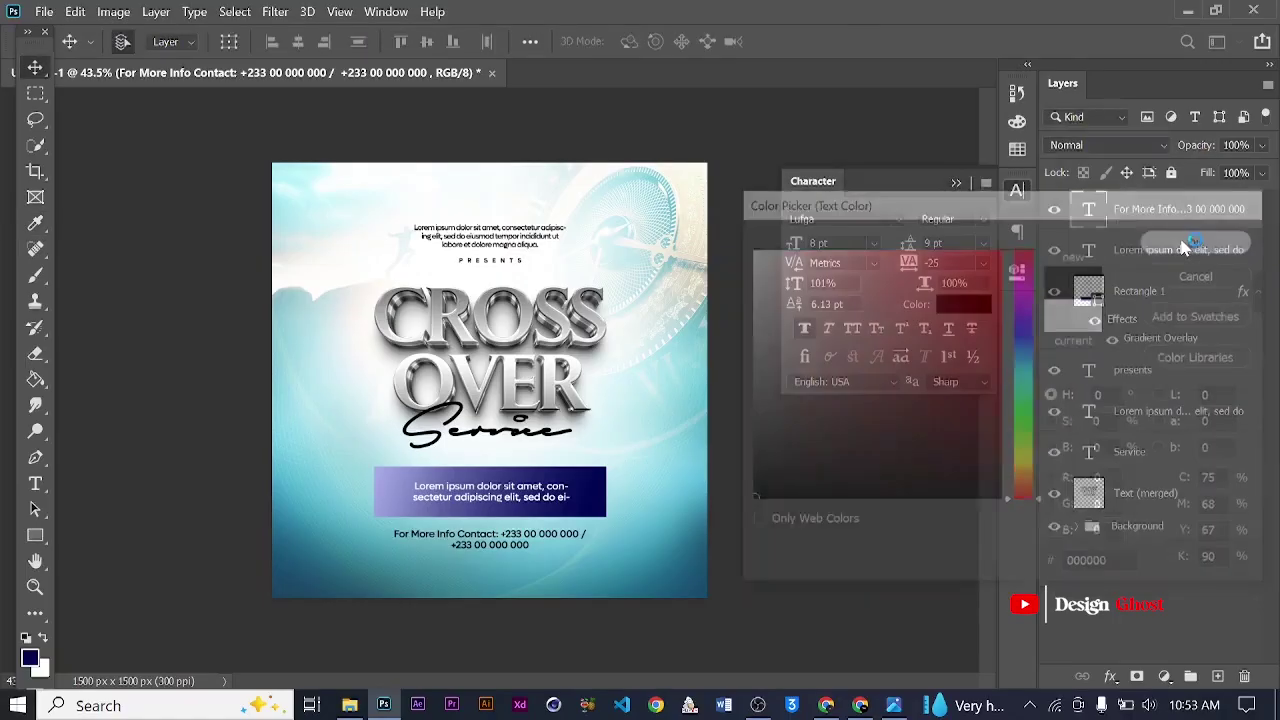
left_click(980, 222)
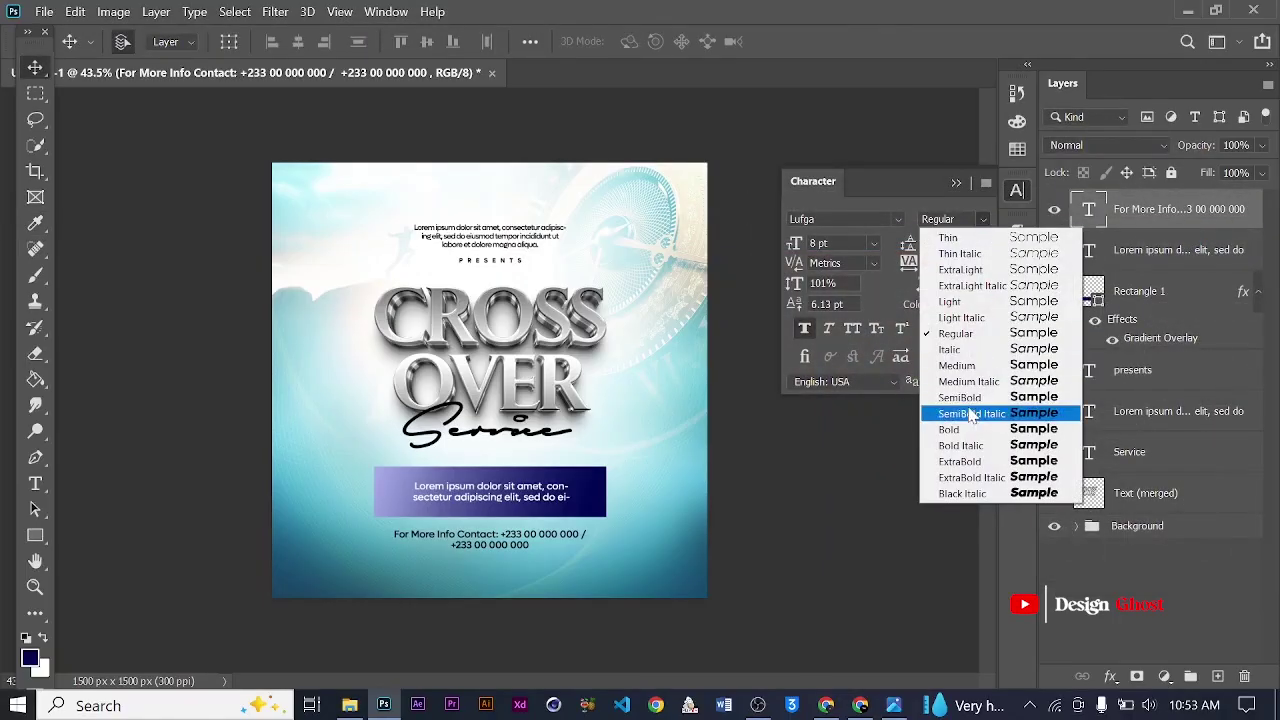
left_click(986, 366)
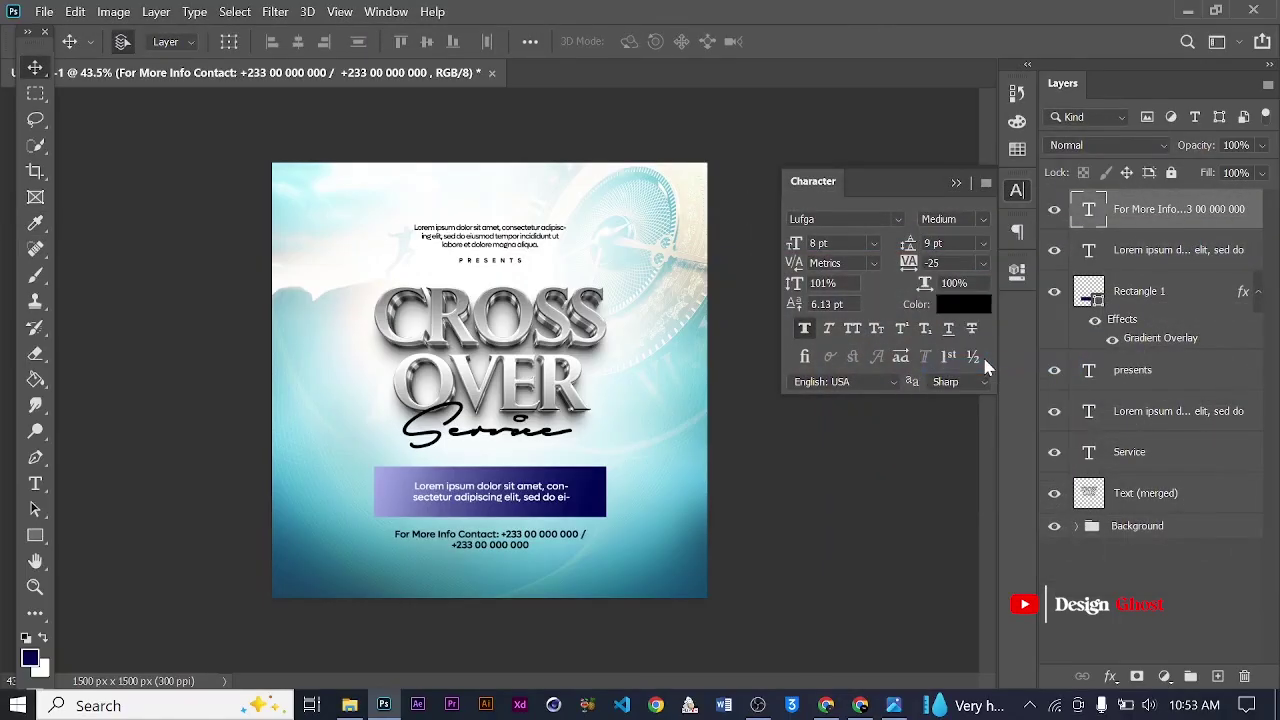
left_click(982, 262)
left_click(978, 311)
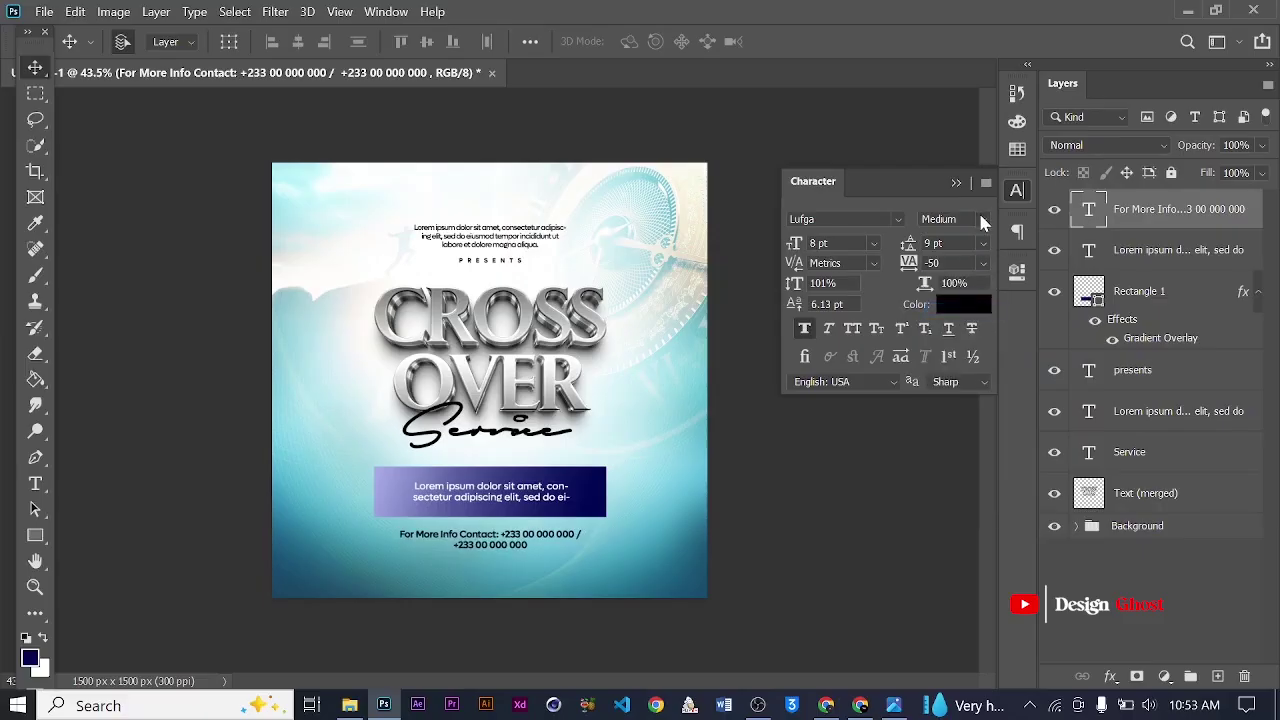
left_click(978, 216)
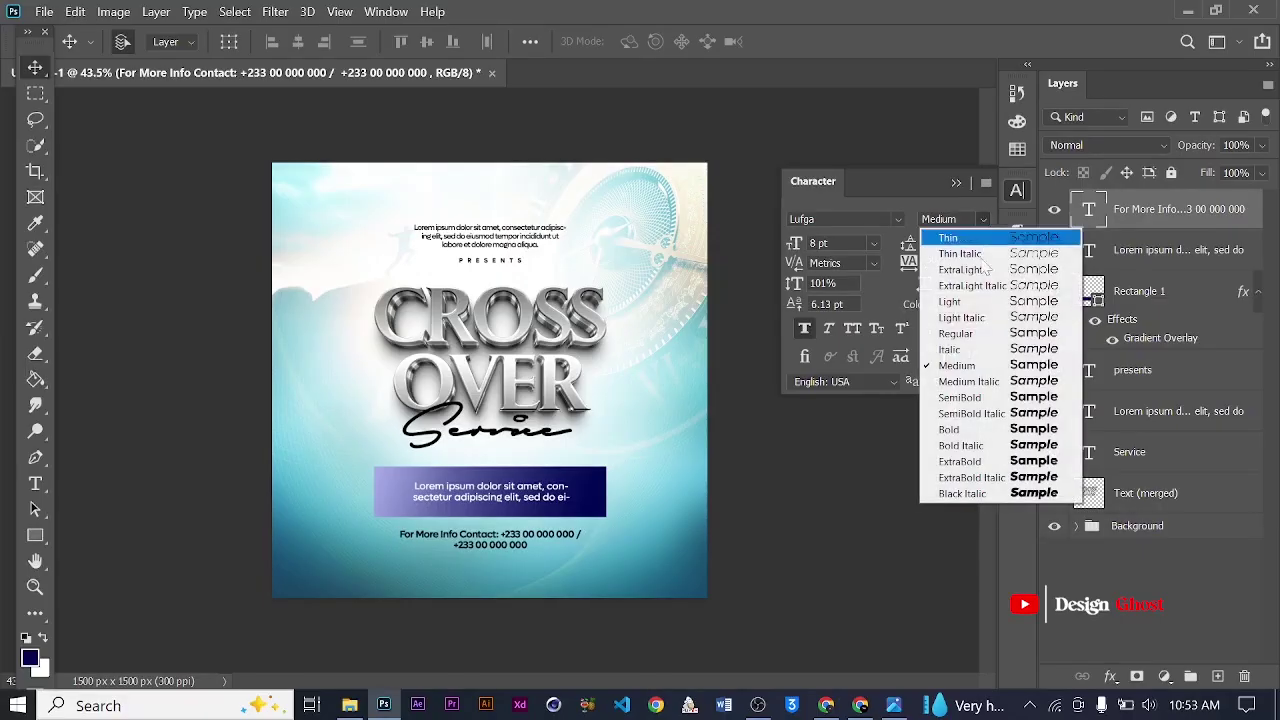
left_click(960, 397)
scroll(505, 505, "up", 2)
scroll(505, 505, "up", 1)
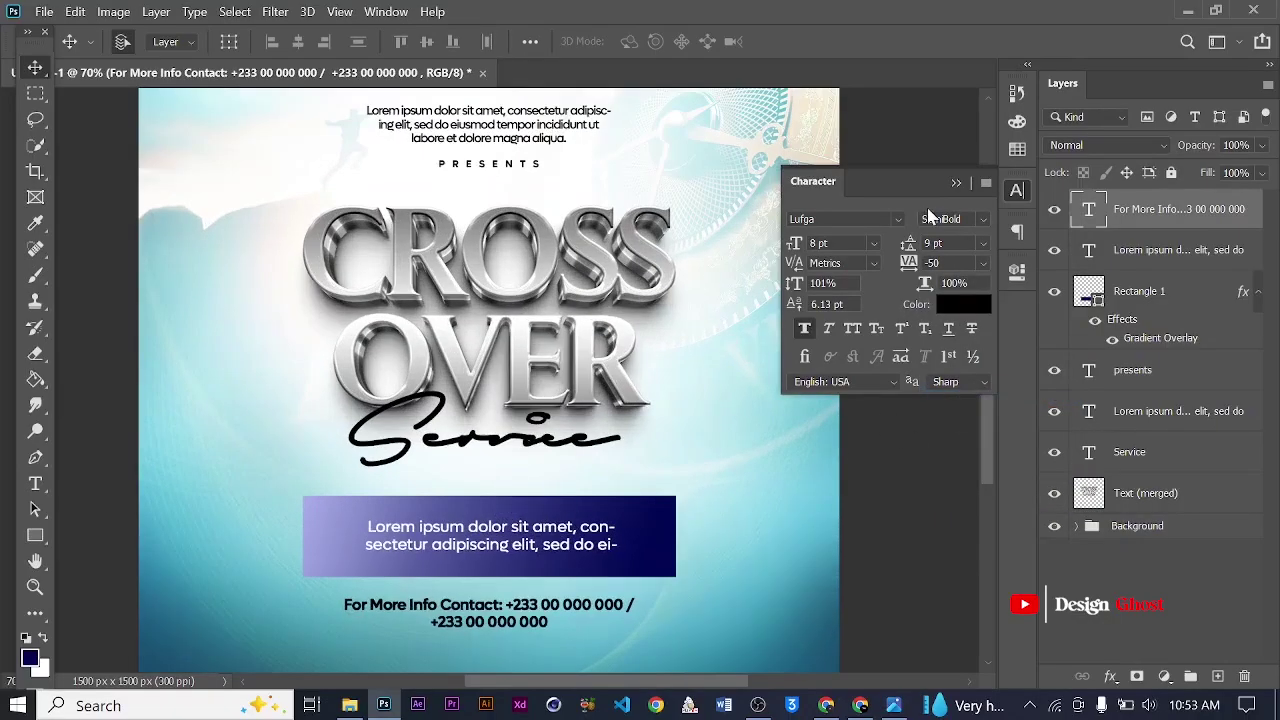
scroll(520, 372, "down", 1)
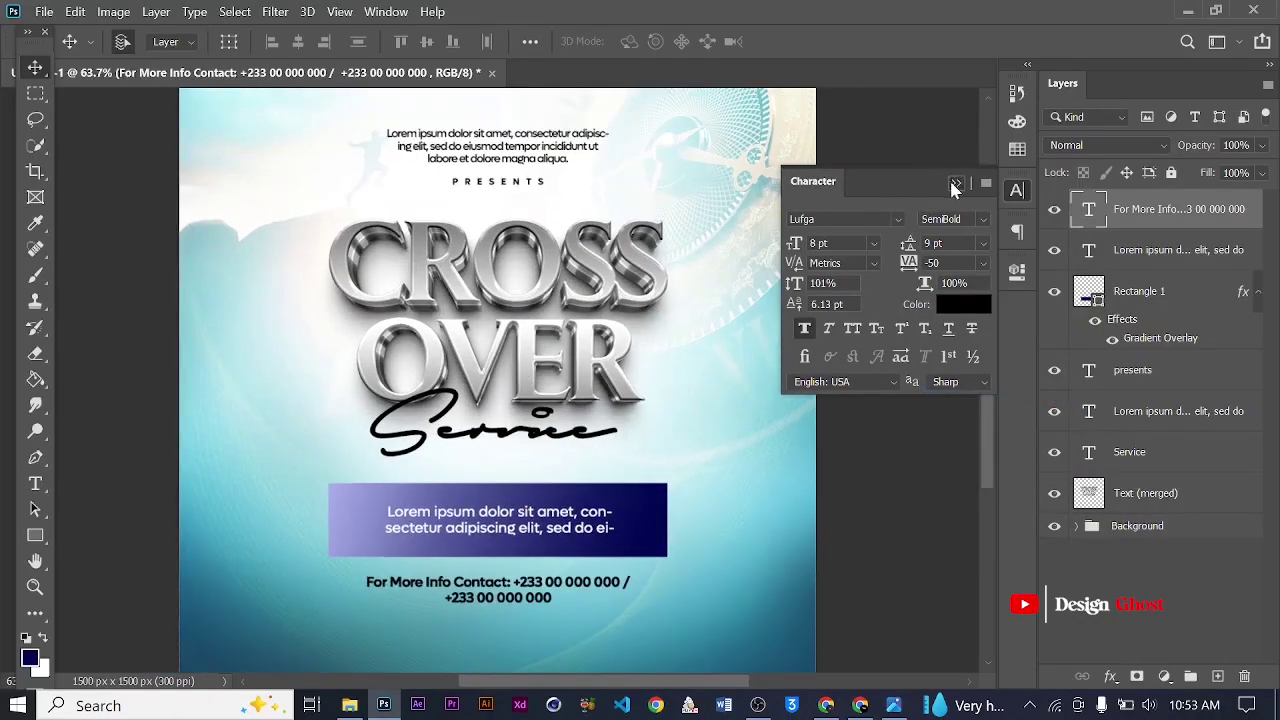
left_click(958, 176)
scroll(617, 415, "down", 2)
- Align the merged CROSS OVER Service title to the horizontal centre of the canvas
scroll(489, 385, "up", 2)
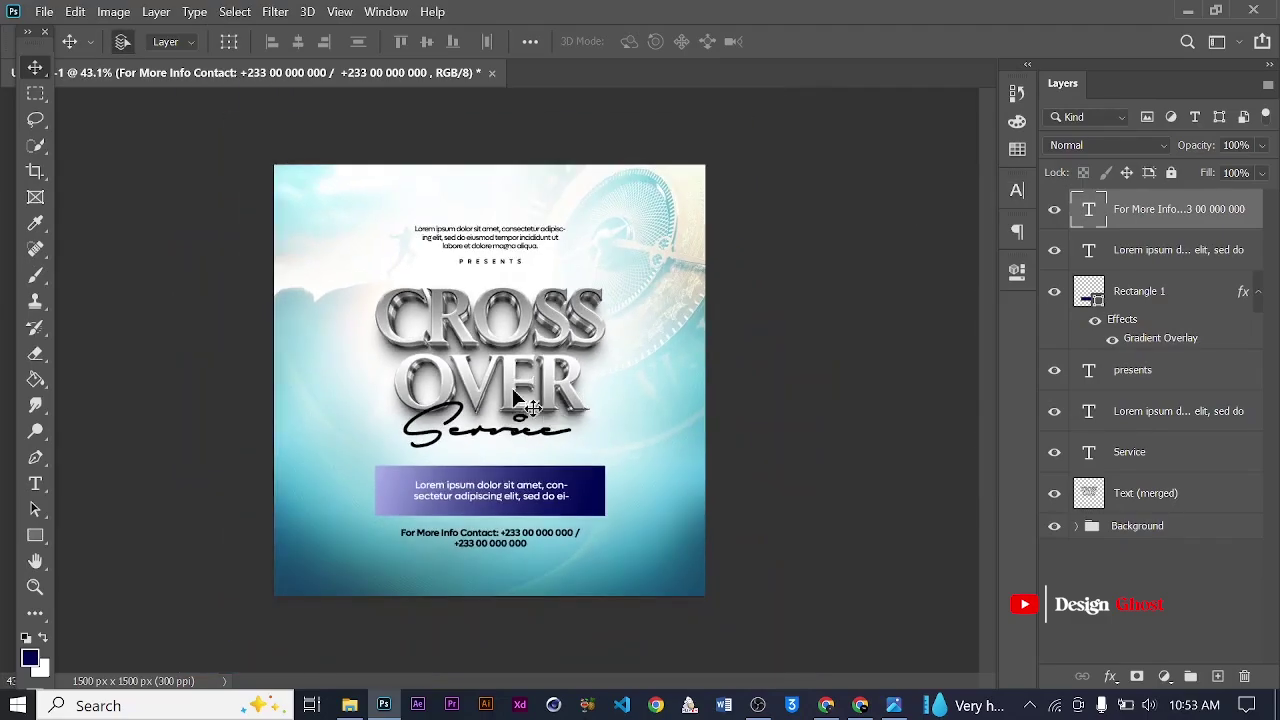
scroll(465, 452, "down", 1)
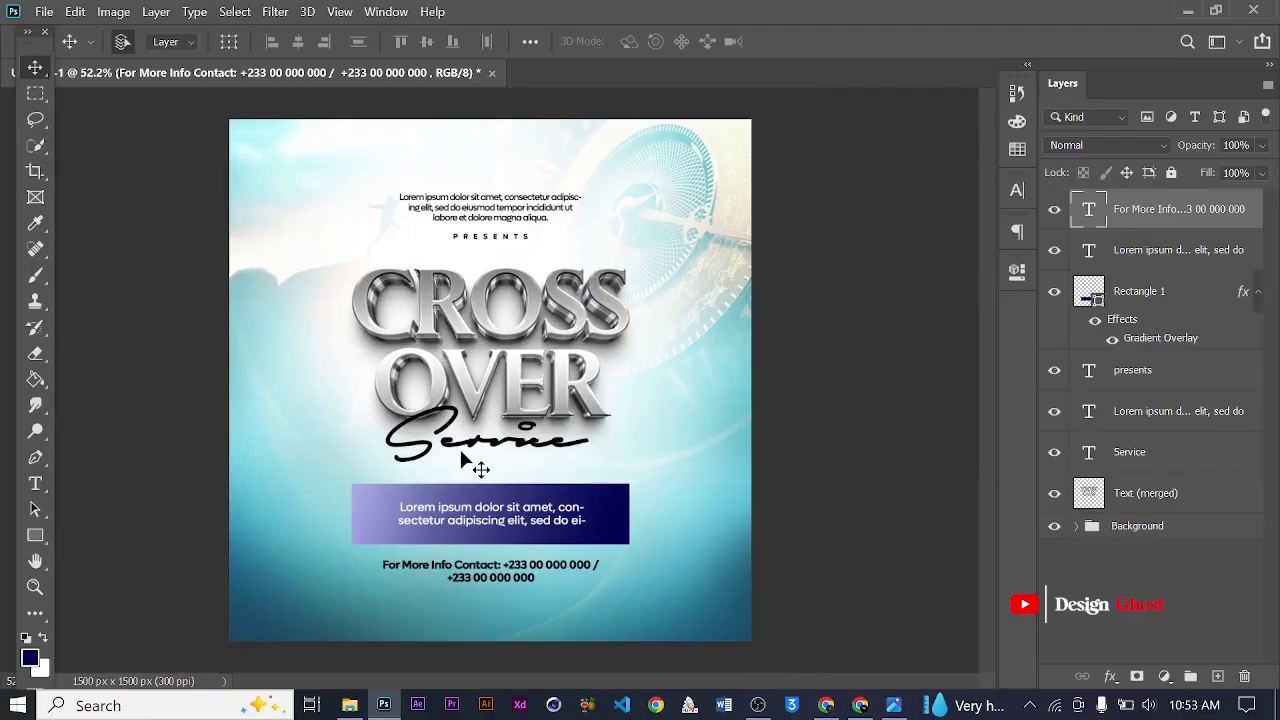
scroll(555, 308, "up", 2)
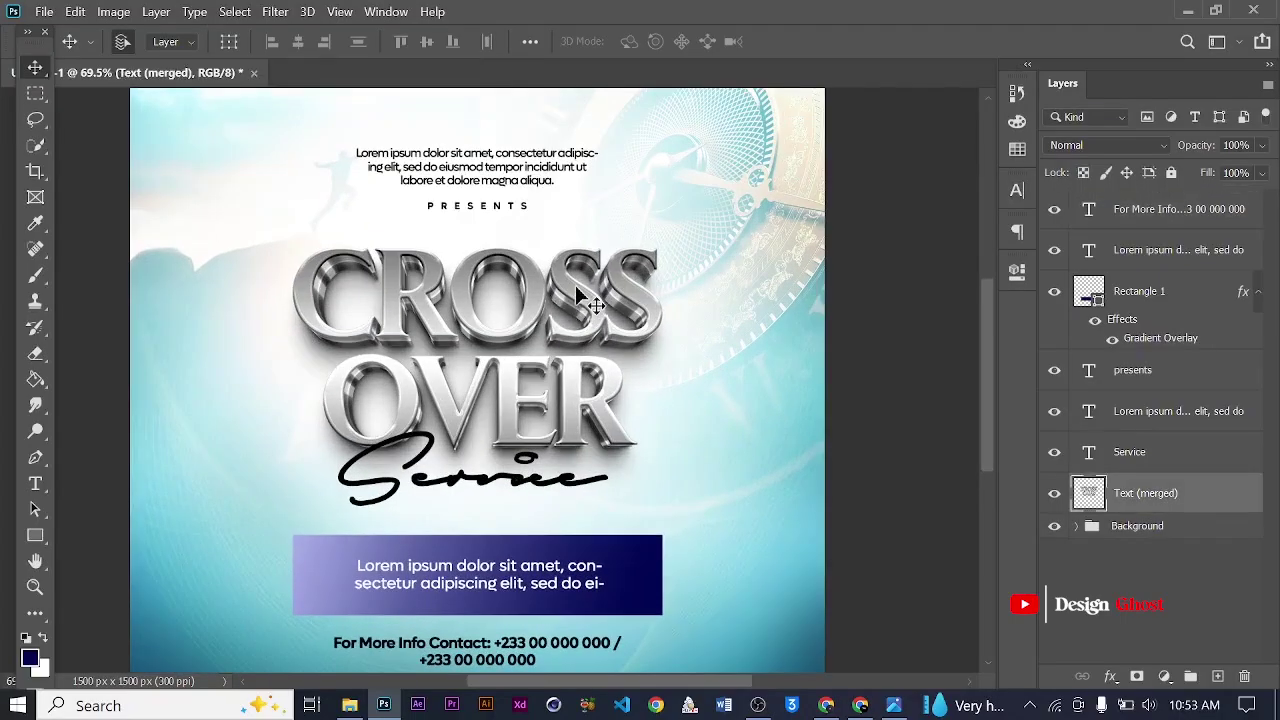
key("ctrl+a")
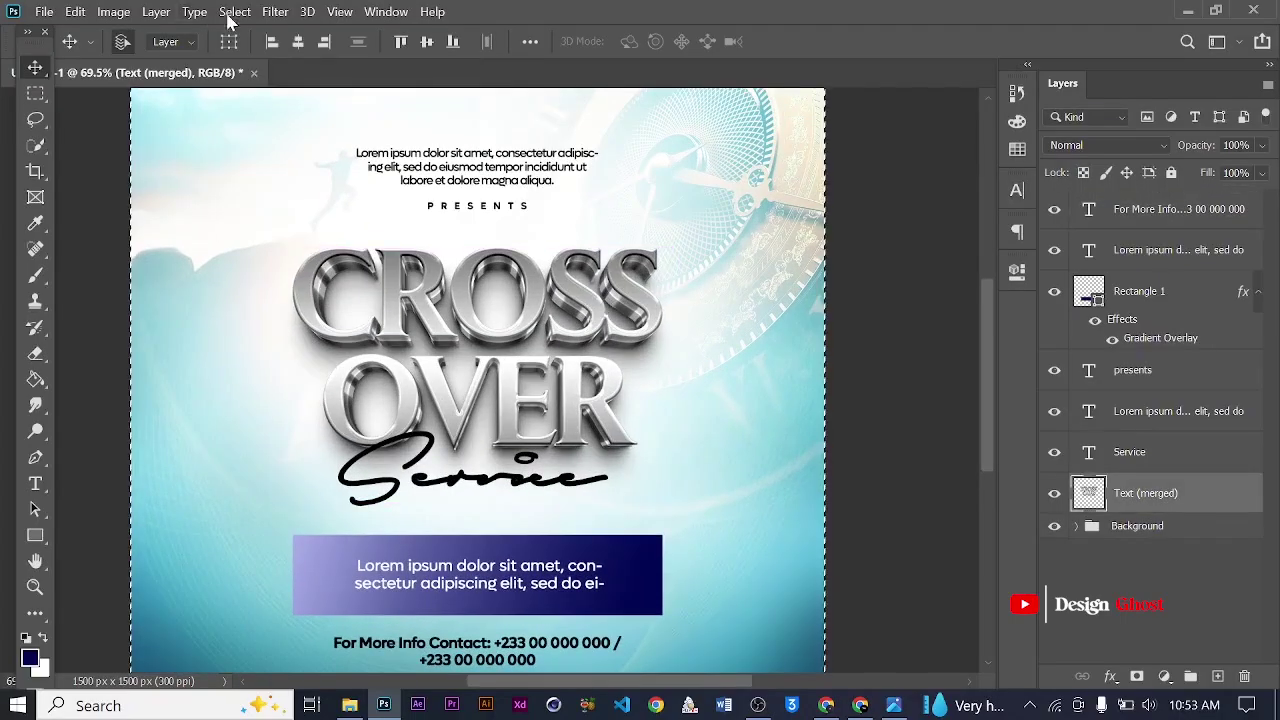
left_click(297, 41)
scroll(605, 420, "down", 2)
key("ctrl+d")
scroll(565, 405, "down", 3)
scroll(521, 402, "up", 5)
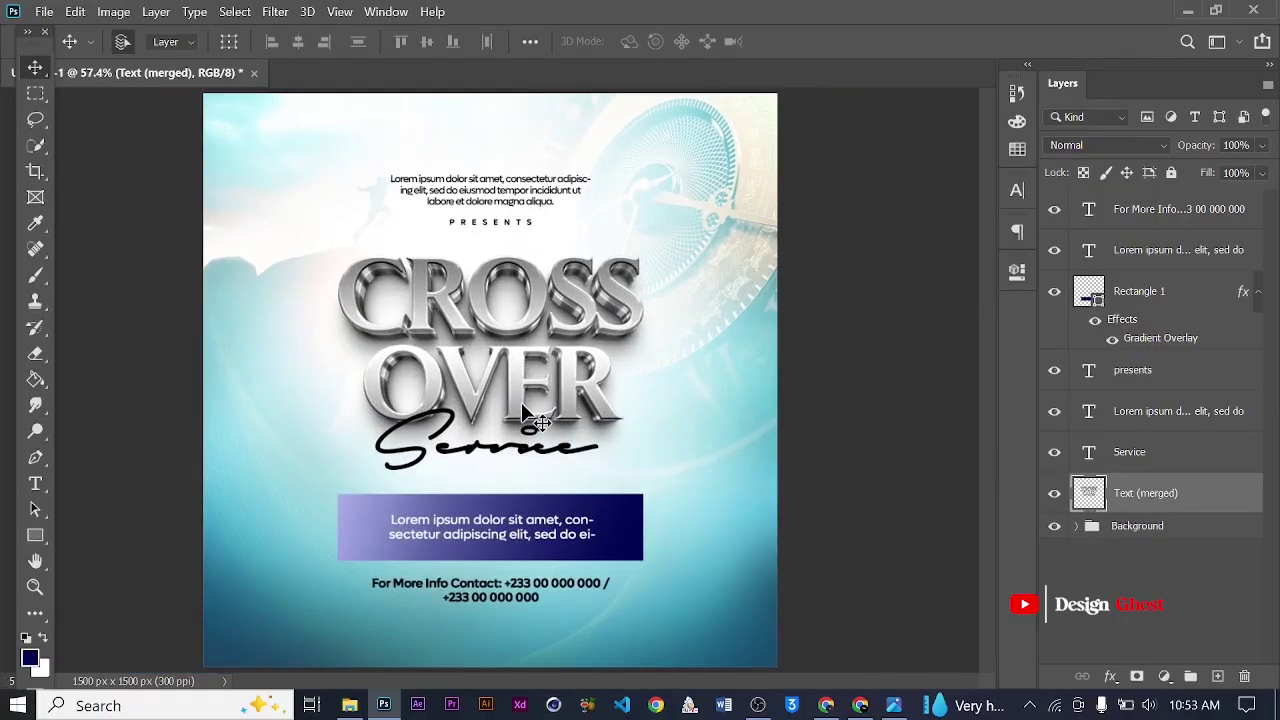